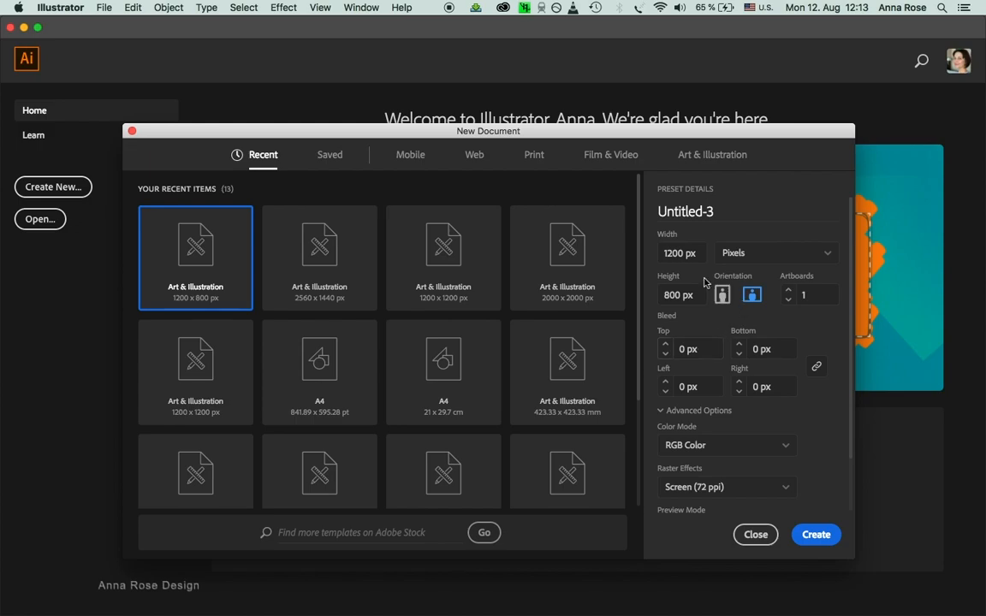
Create a new 1200 x 800 px document named Cityscape in RGB Color mode
left_click(677, 253)
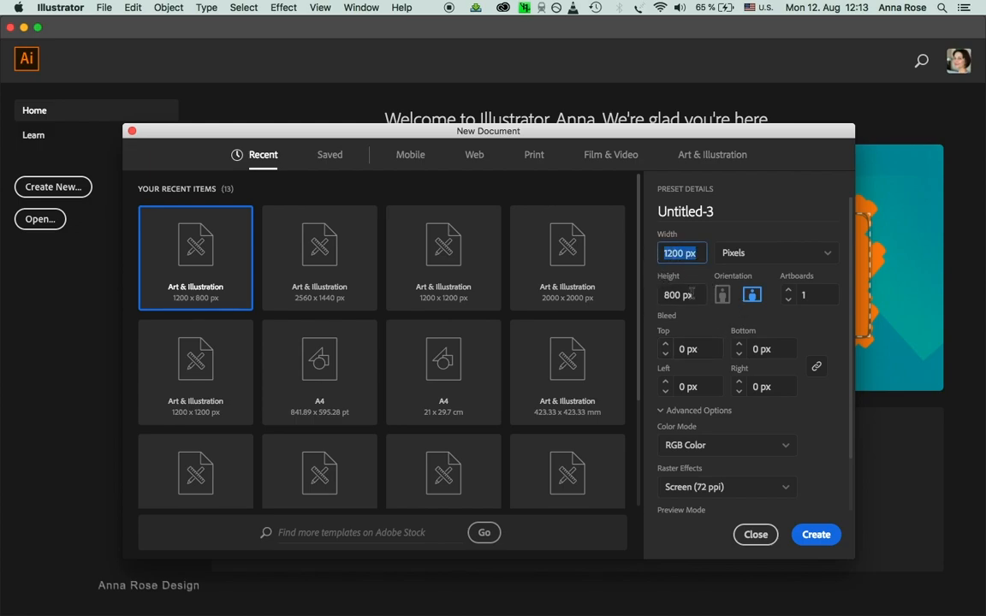
left_click(661, 295)
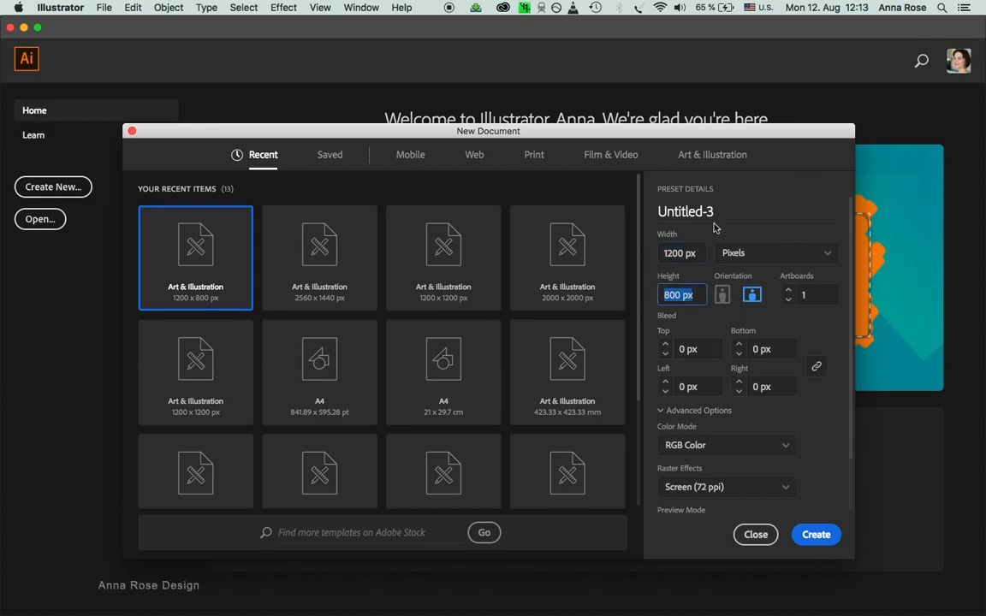
left_click(788, 447)
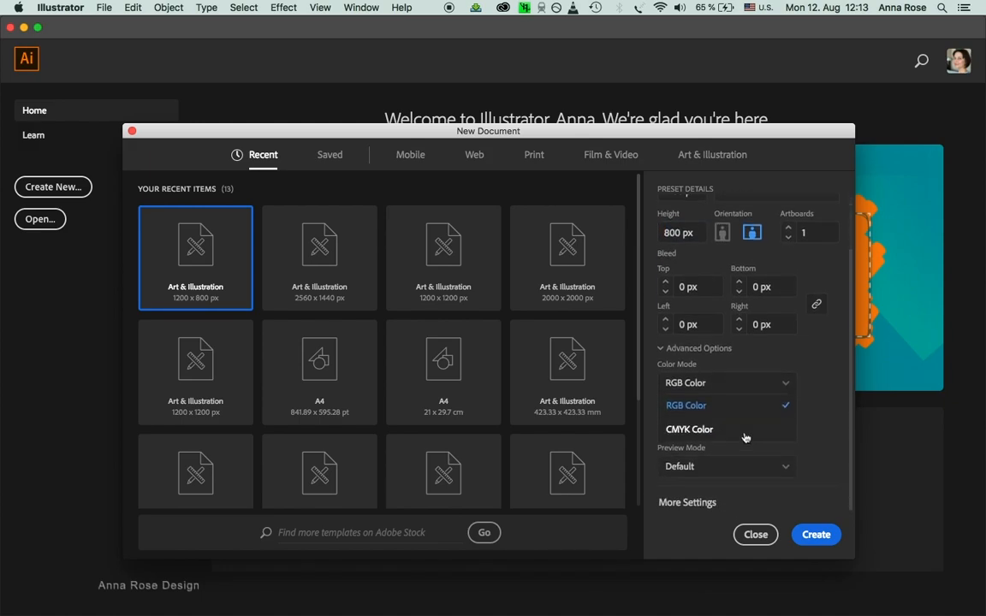
left_click(723, 408)
scroll(719, 209, "up", 3)
left_click(710, 213)
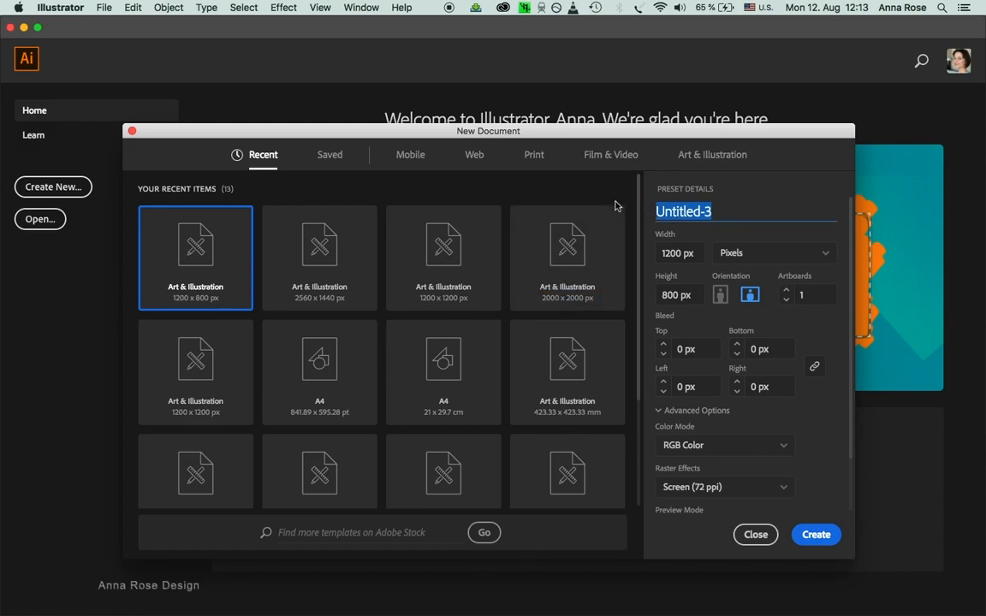
type("Citysc")
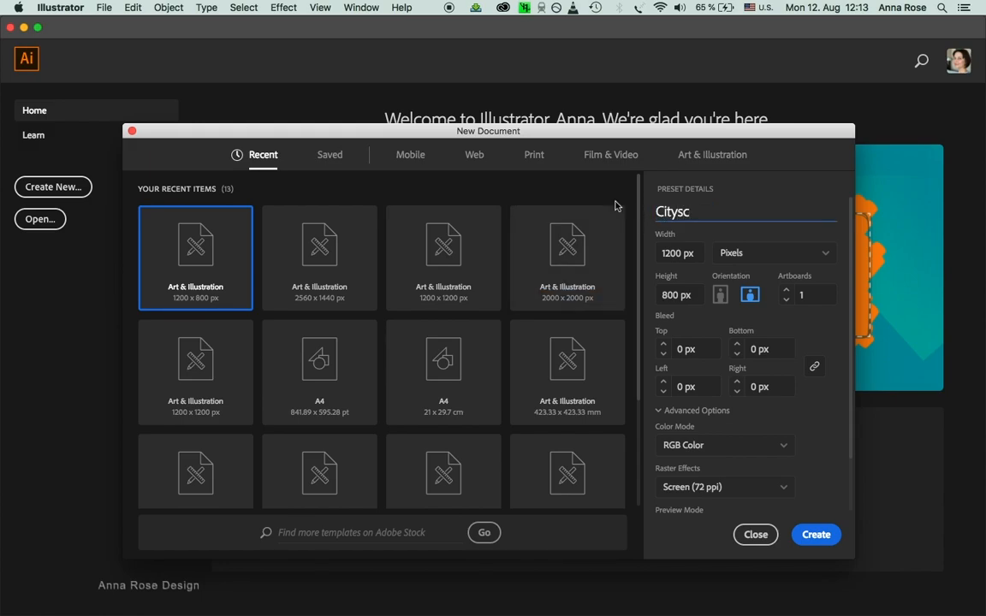
type("ape")
left_click(817, 535)
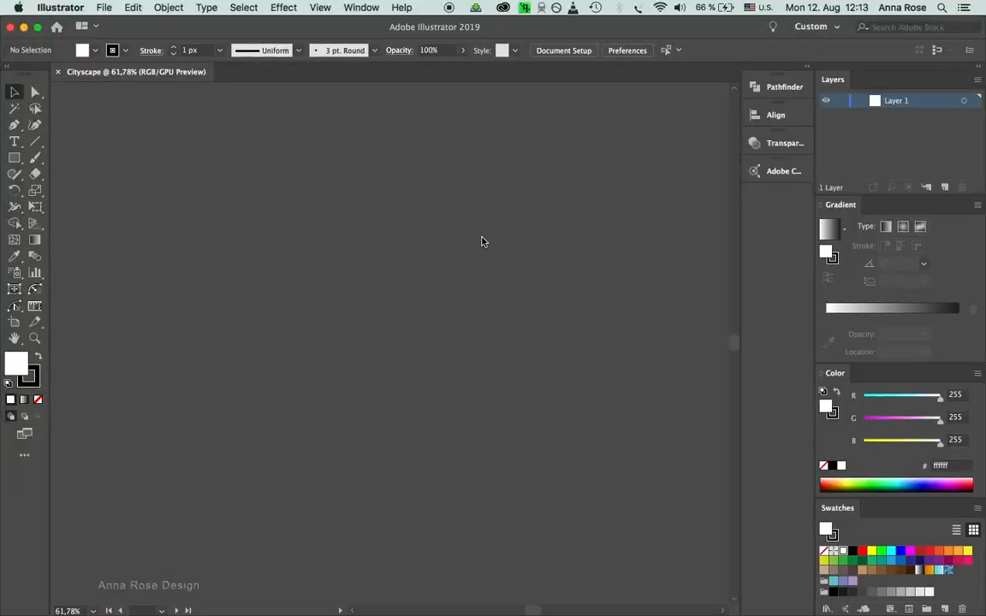
Paste the copied color palette with its hex codes and place it on the pasteboard beside the artboard
scroll(511, 283, "down", 3)
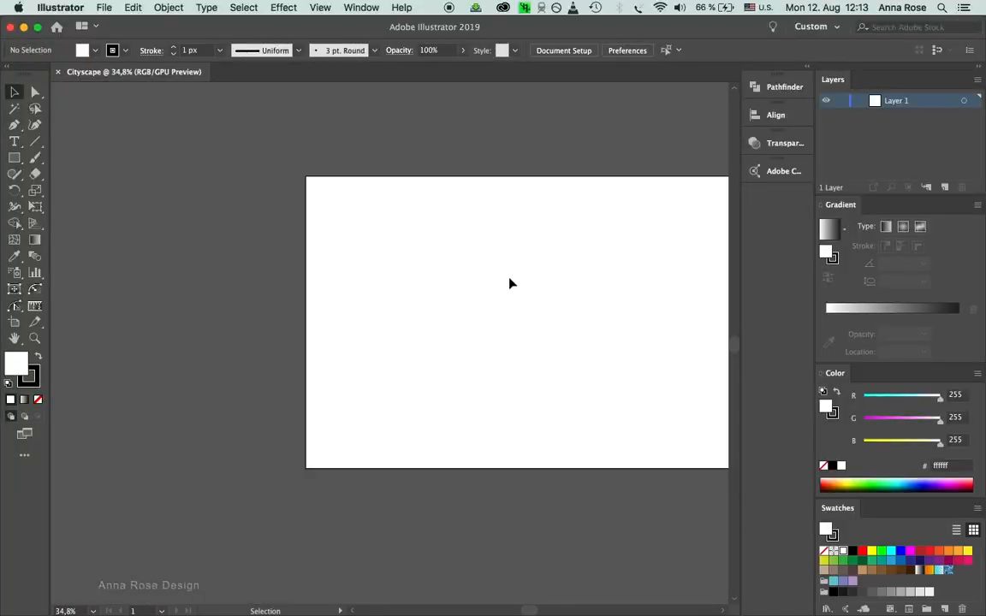
left_click_drag(555, 284, 370, 277)
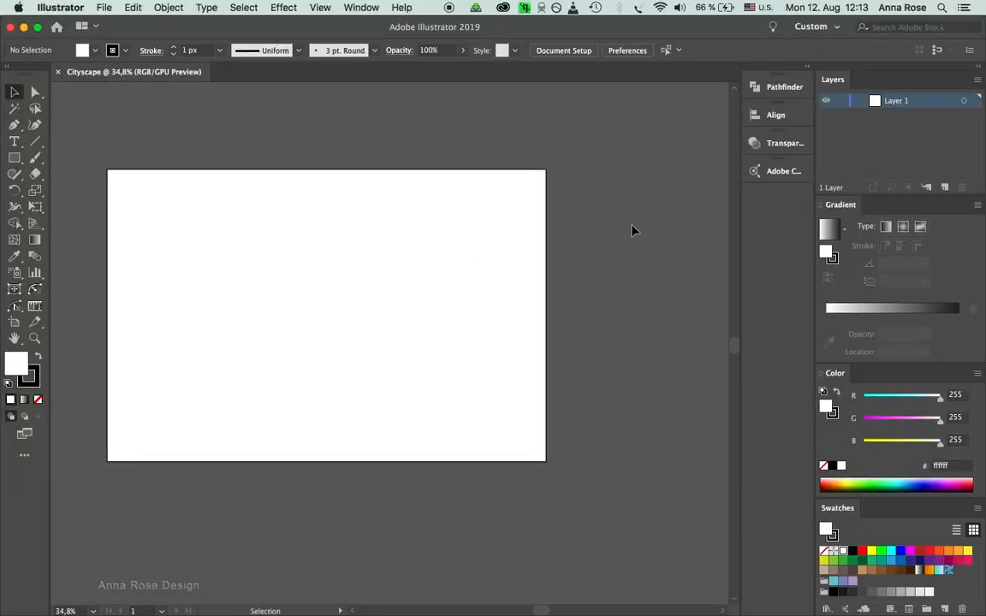
key("cmd+v")
left_click_drag(314, 250, 599, 214)
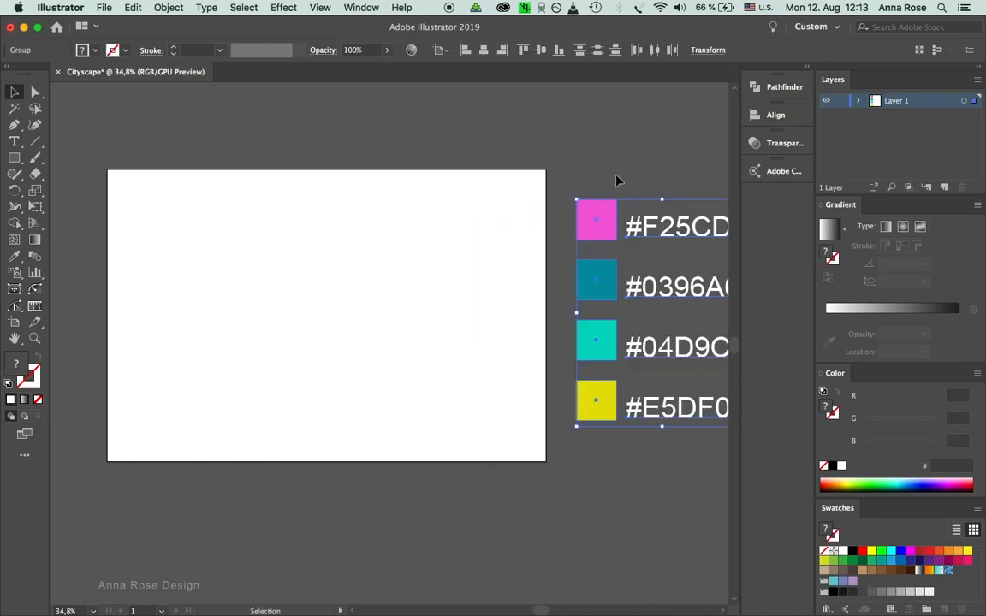
left_click_drag(620, 156, 488, 157)
left_click(570, 175)
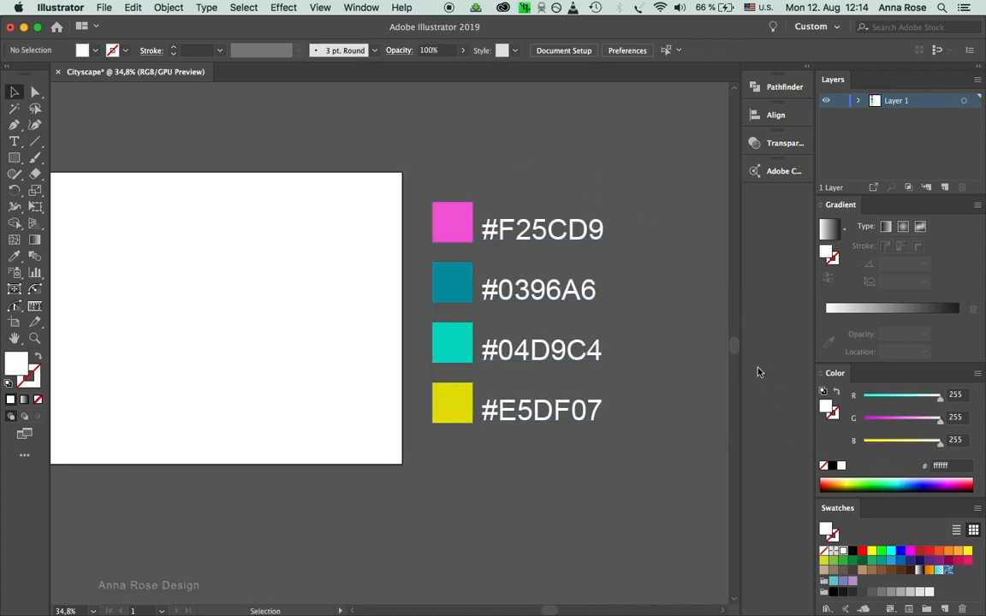
Draw a small white square beside the palette's hex codes and duplicate it three times downward at equal spacing
left_click(14, 157)
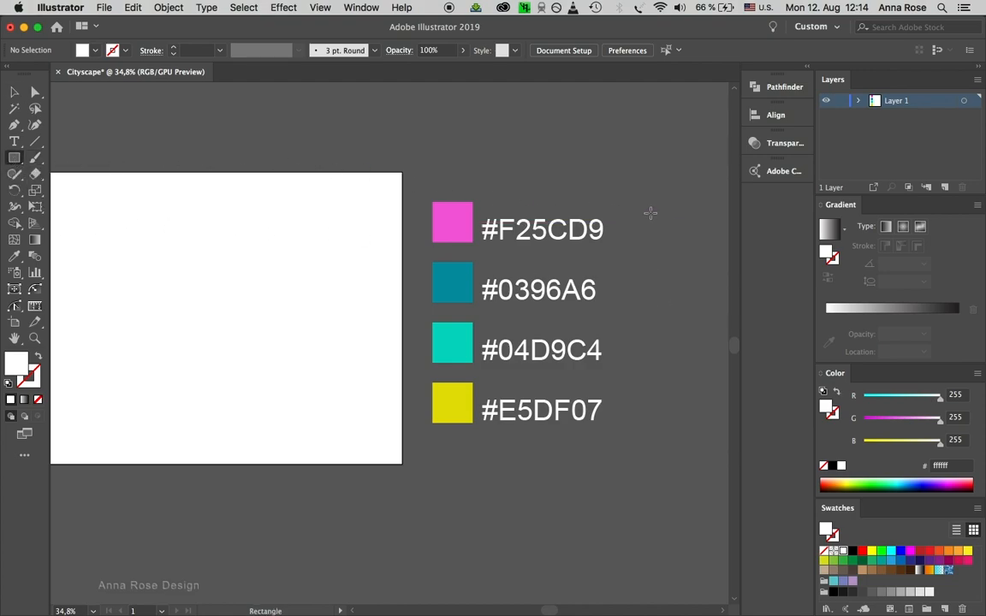
left_click_drag(649, 208, 660, 222)
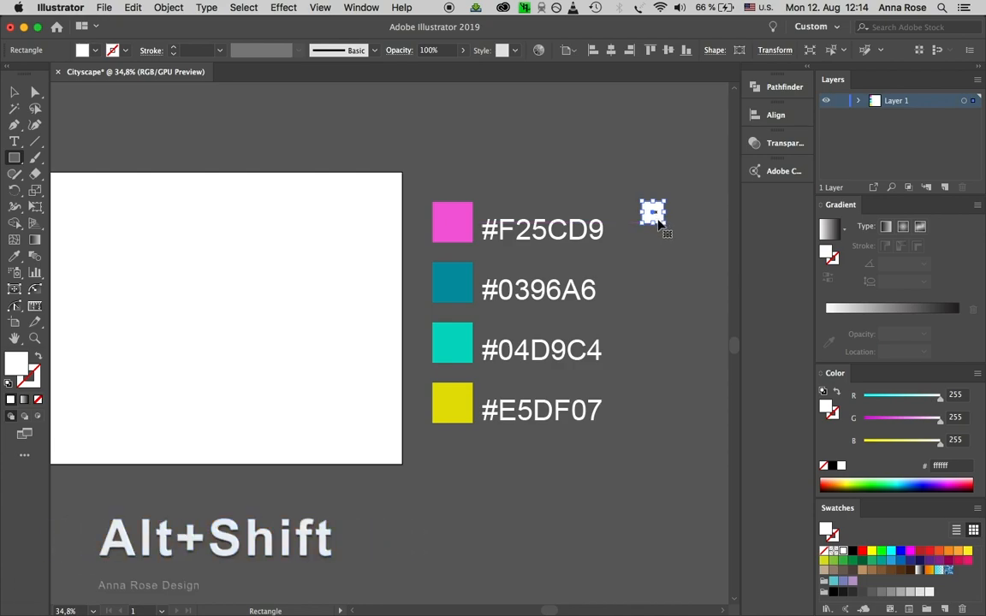
left_click_drag(657, 221, 657, 255)
key("super+d")
key("super+d")
key("m")
key("v")
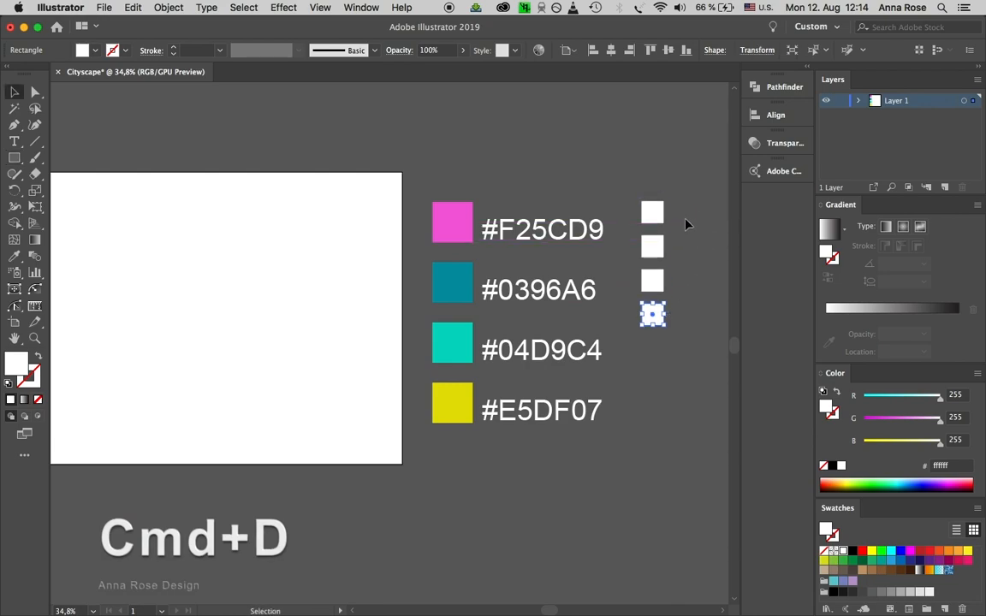
Fill the topmost small square with the pink color f25cd9
left_click(655, 213)
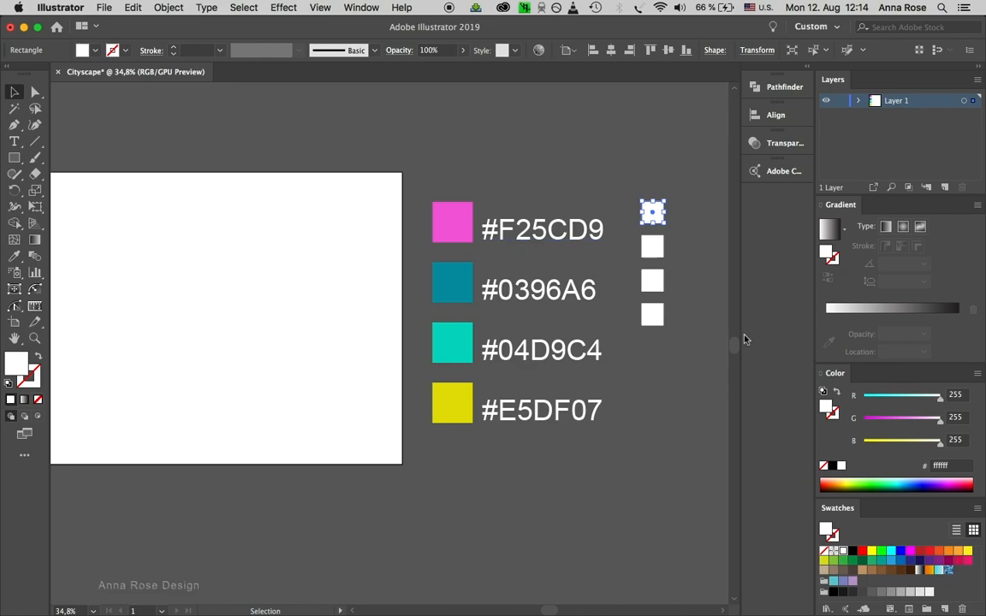
left_click(952, 468)
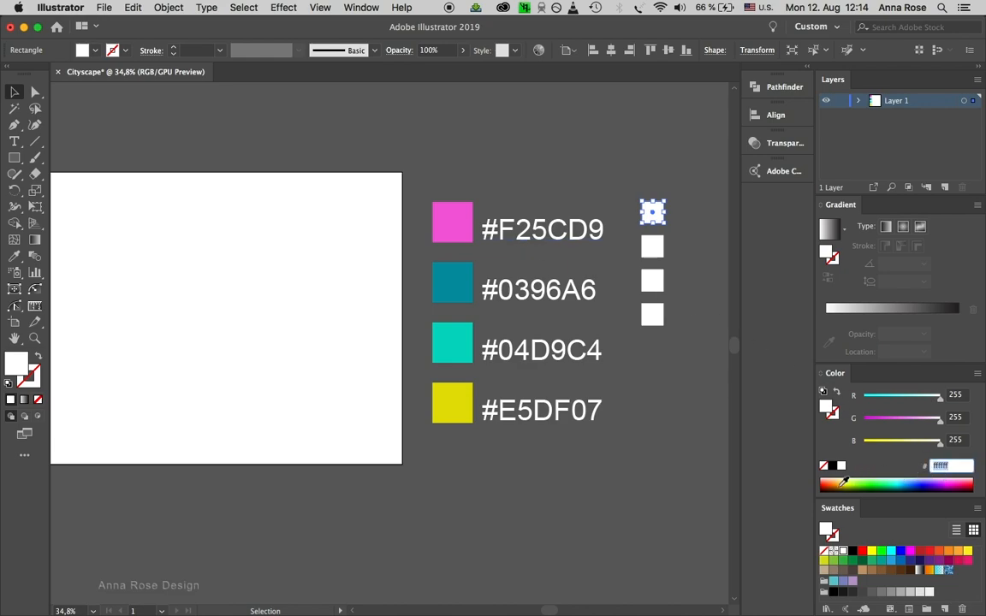
type("f25")
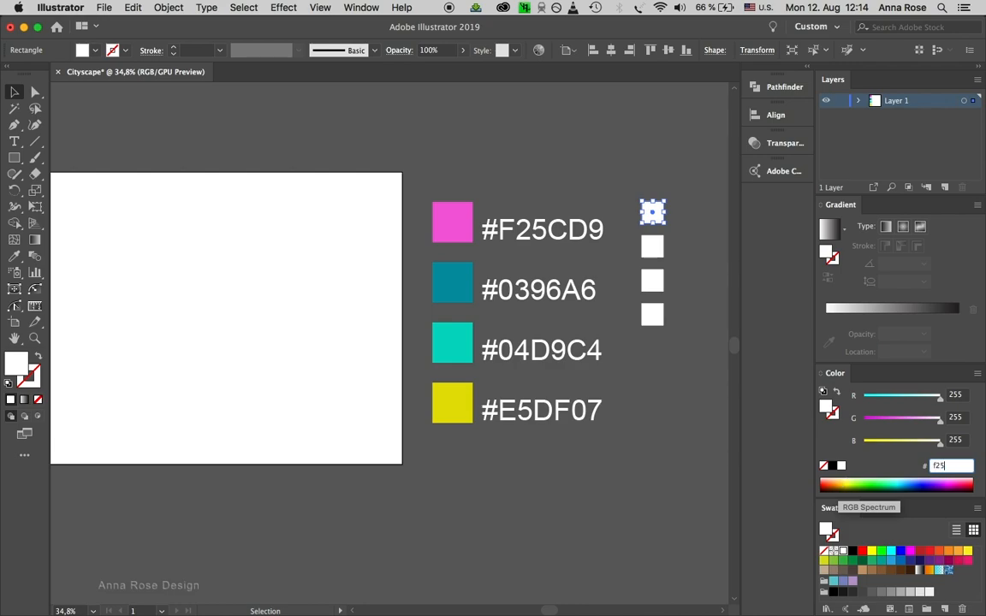
type("c")
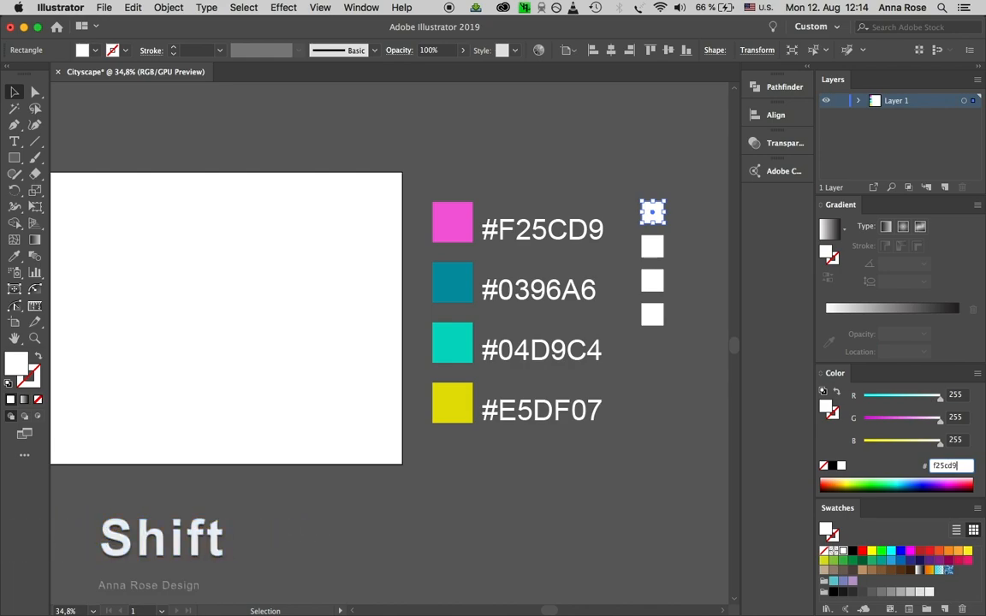
type("d9")
key("Return")
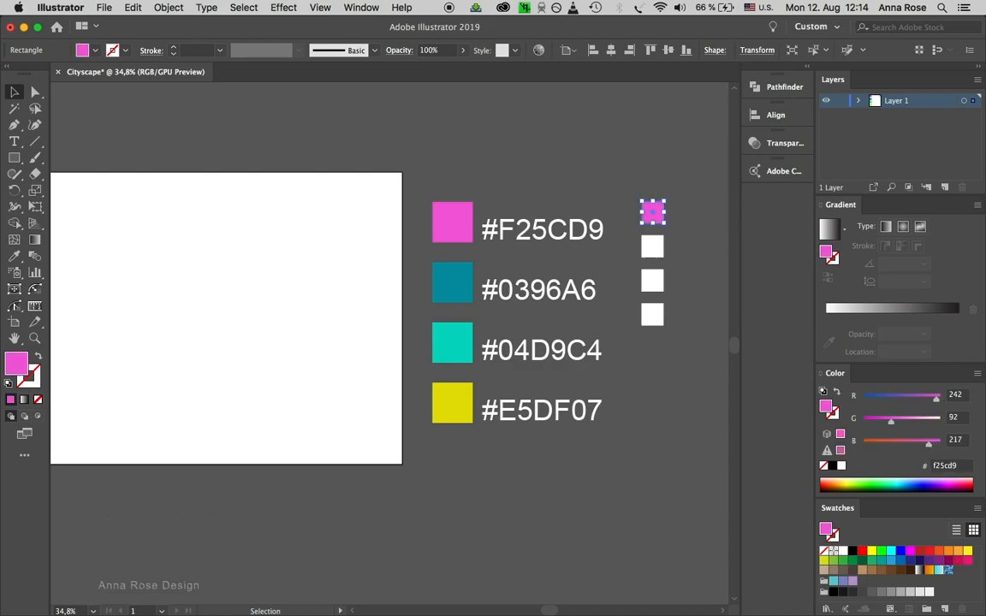
Fill the second small square with the teal color 0396a6
left_click(659, 249)
left_click(945, 466)
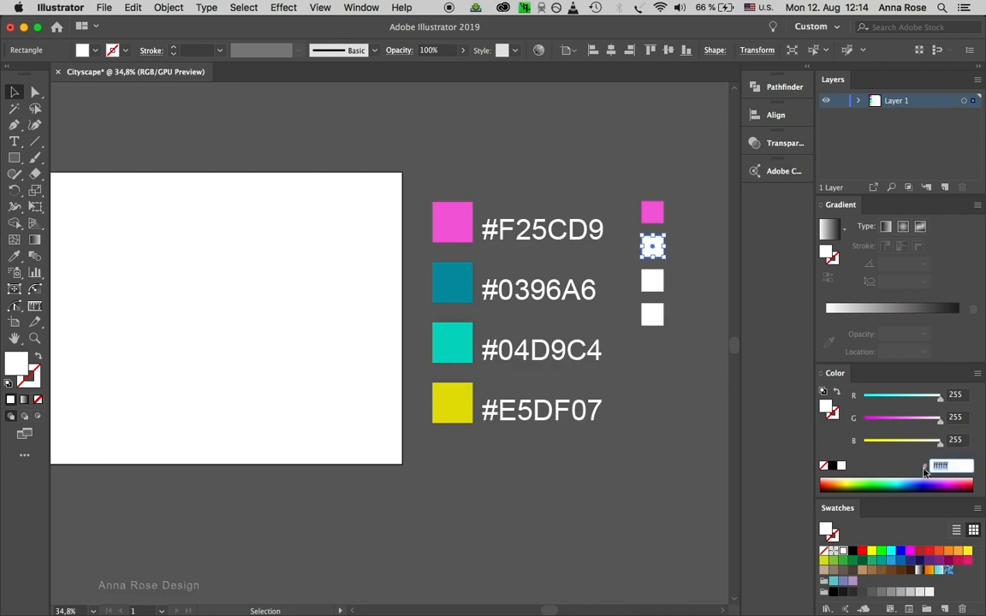
type("0")
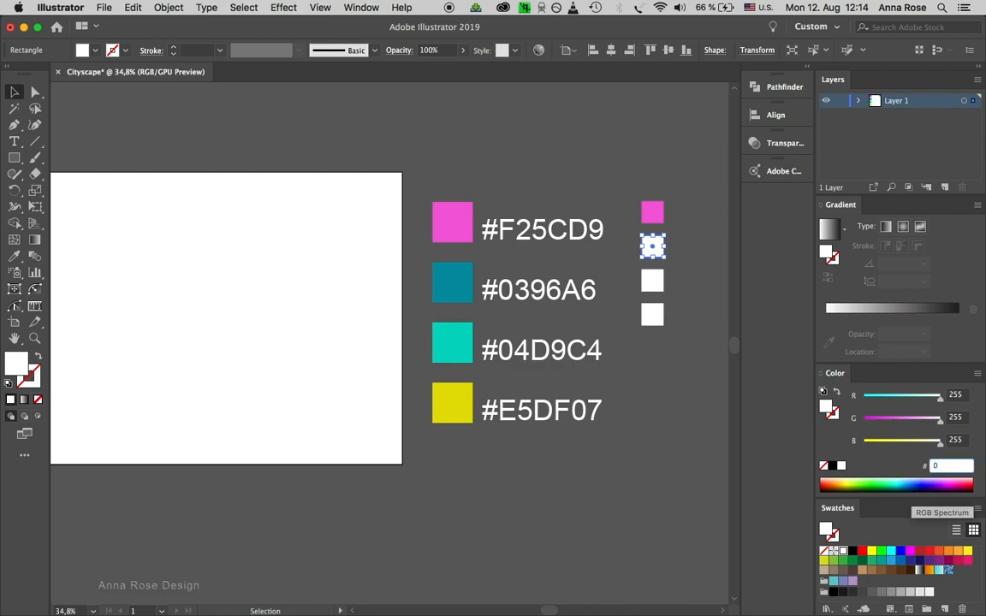
type("396a6")
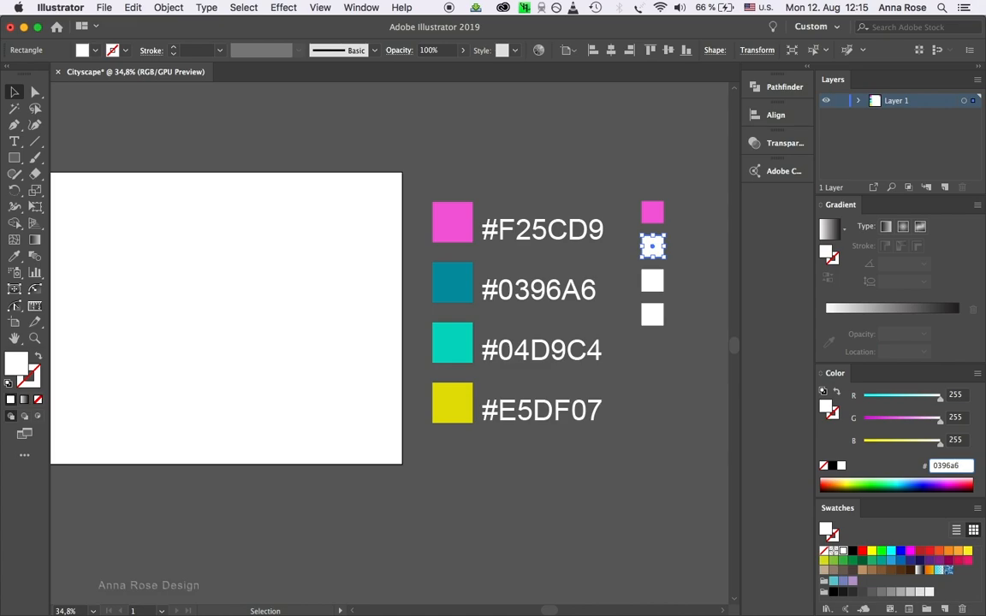
key("Return")
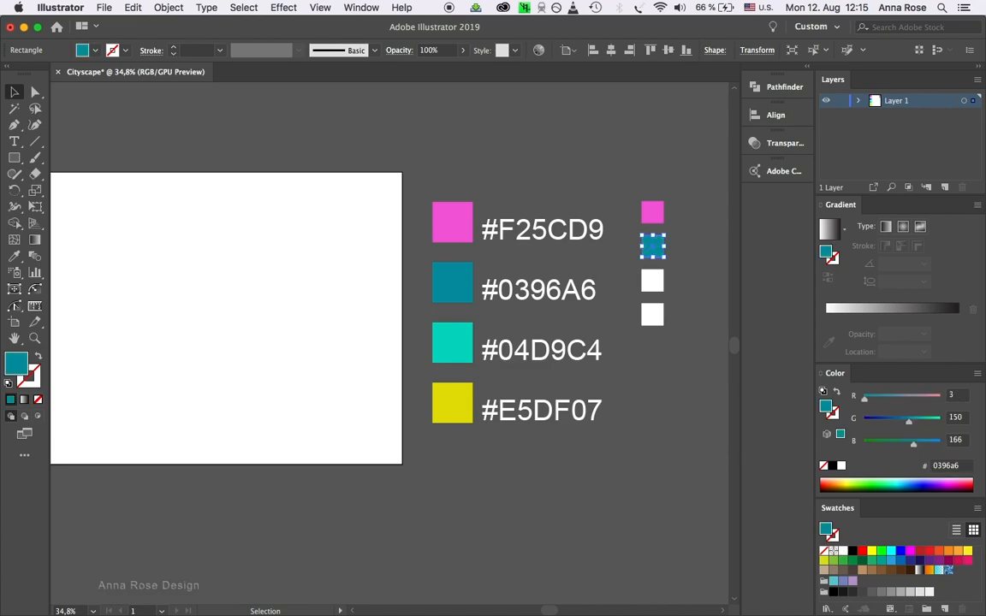
Fill the third small square with the turquoise color 04d9c4
left_click(651, 285)
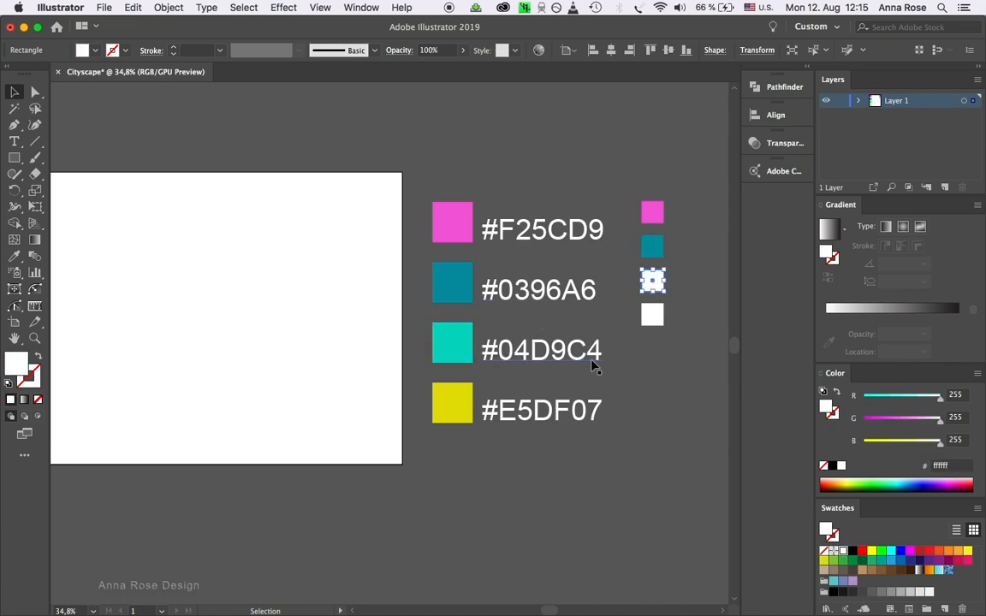
left_click(953, 466)
type("04")
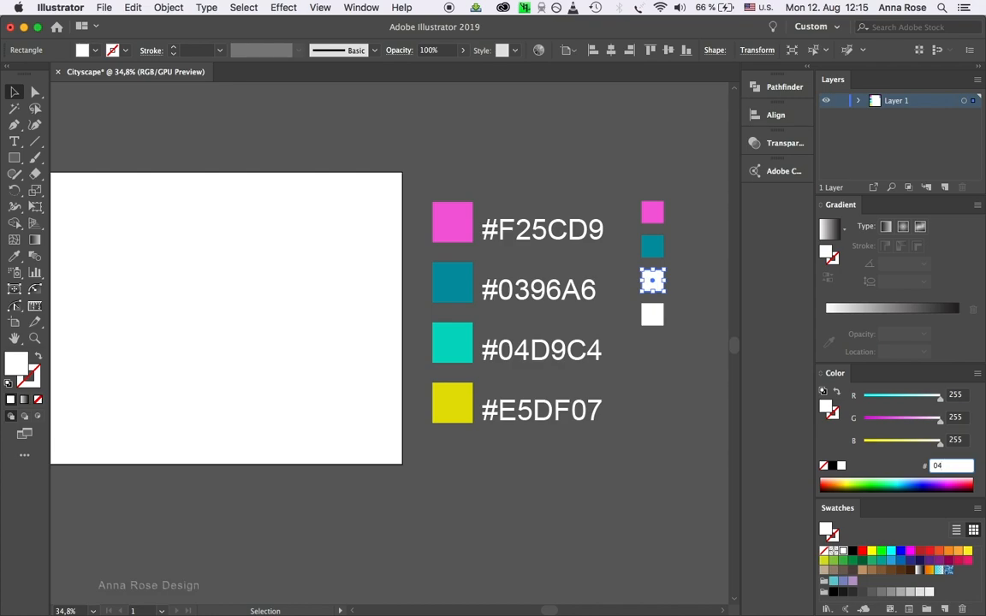
type("d9c4")
key("Return")
Fill the lowest small square with the yellow color e5df07
left_click(651, 315)
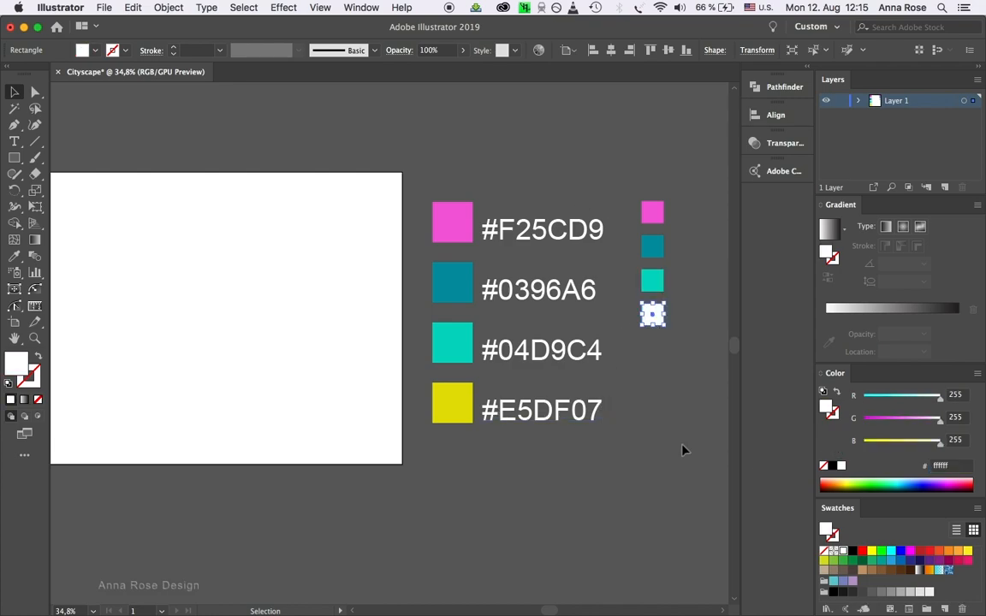
left_click(942, 465)
type("e")
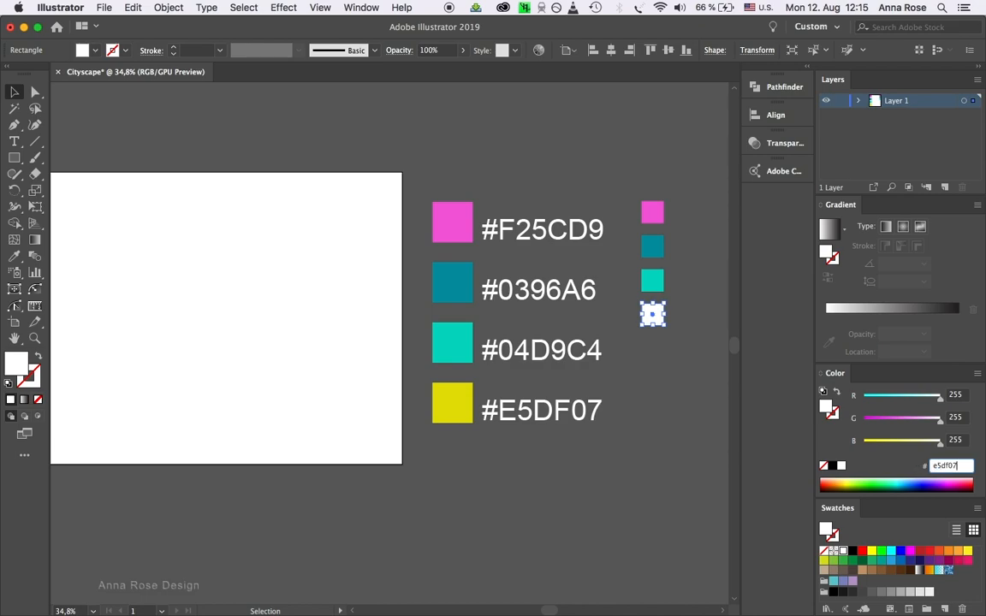
type("5df07")
key("Return")
Delete the pasted palette group with the hex codes, keeping the four small colored squares
left_click(703, 323)
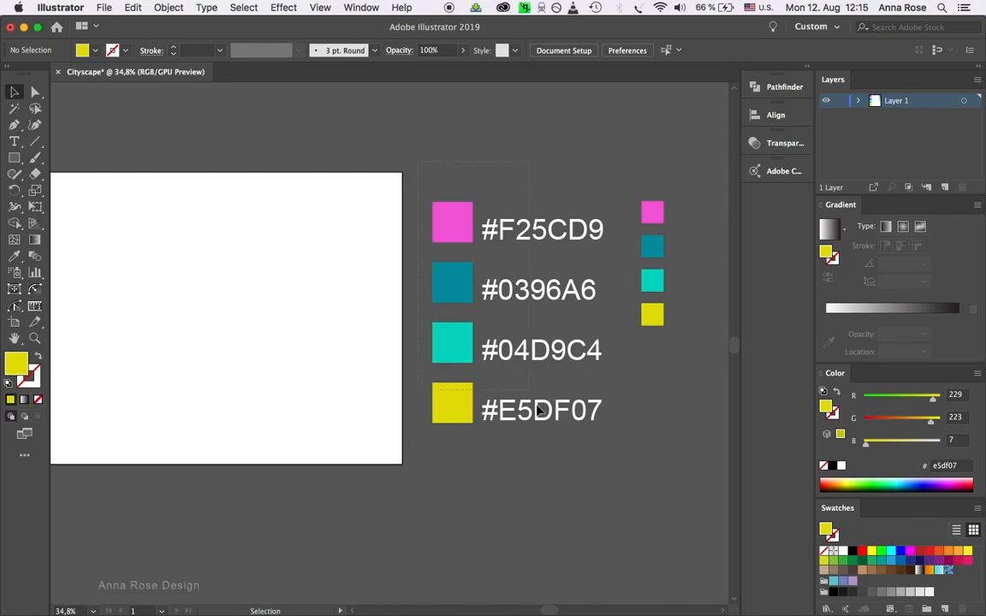
left_click_drag(611, 464, 616, 464)
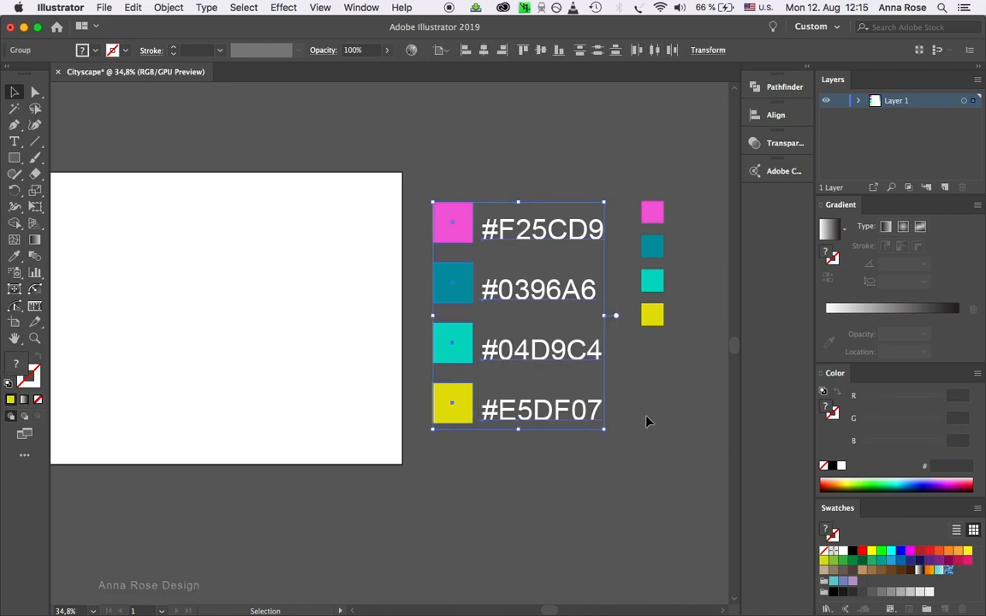
key("Delete")
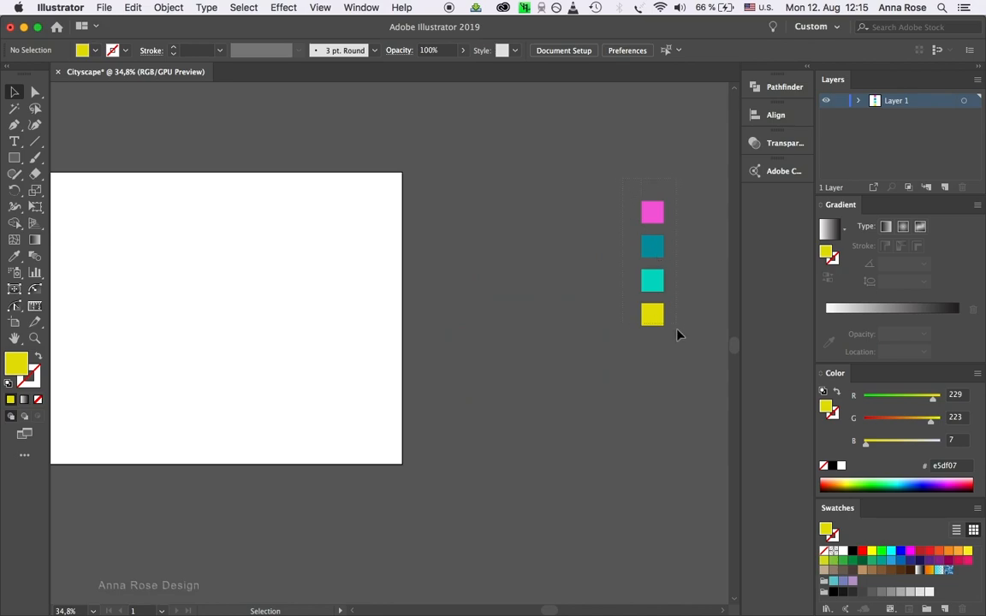
Save the colors of the four small squares as a swatch color group made from selected artwork, with the default name Color Group 1
left_click_drag(681, 352, 682, 351)
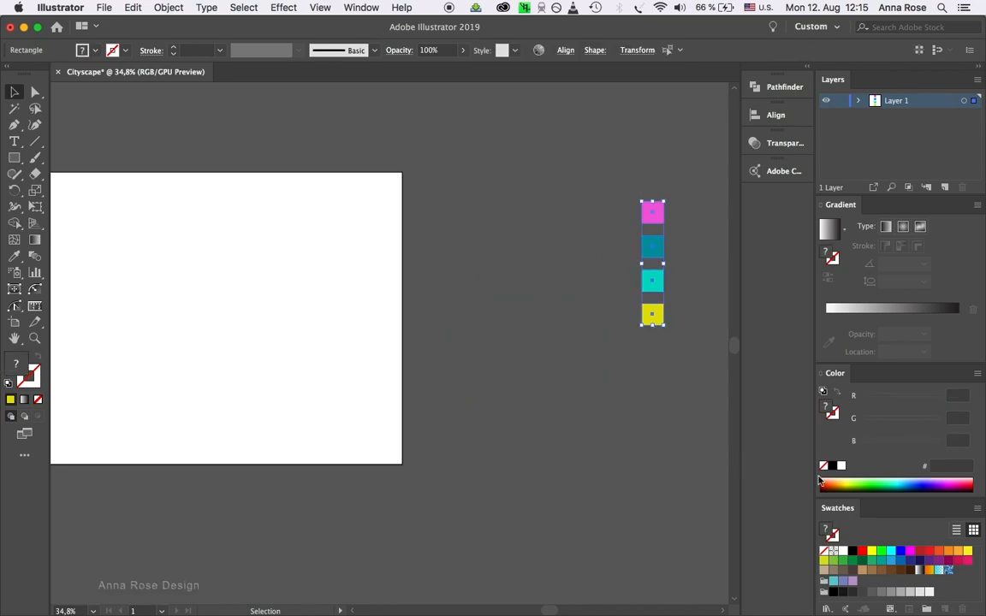
left_click(977, 508)
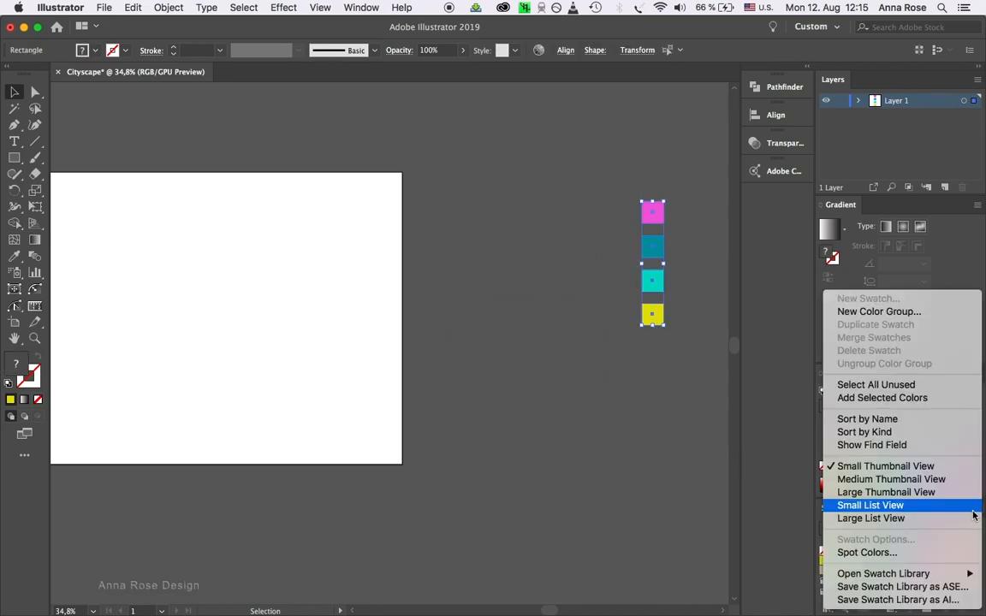
left_click(882, 313)
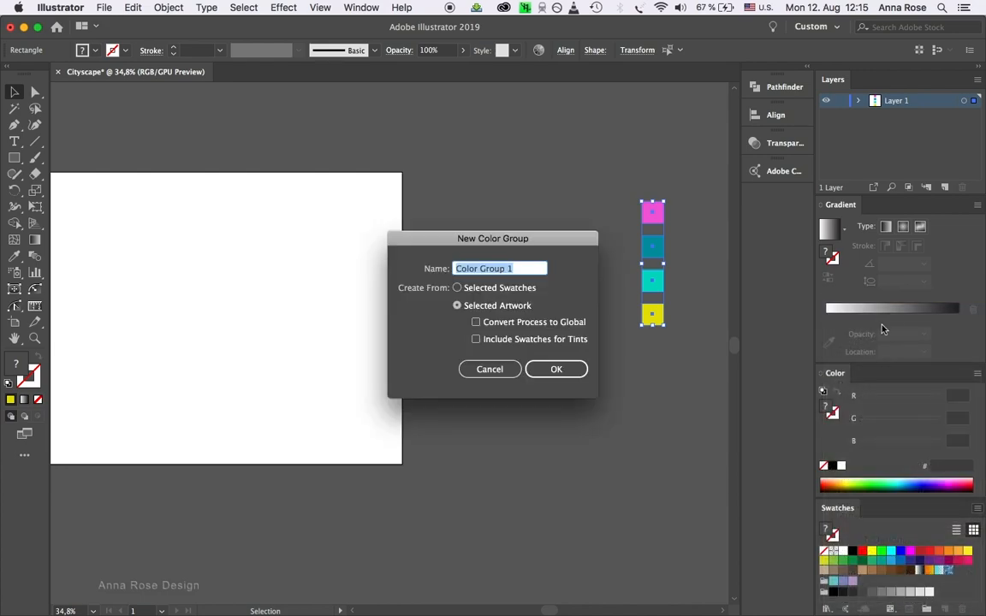
left_click(561, 370)
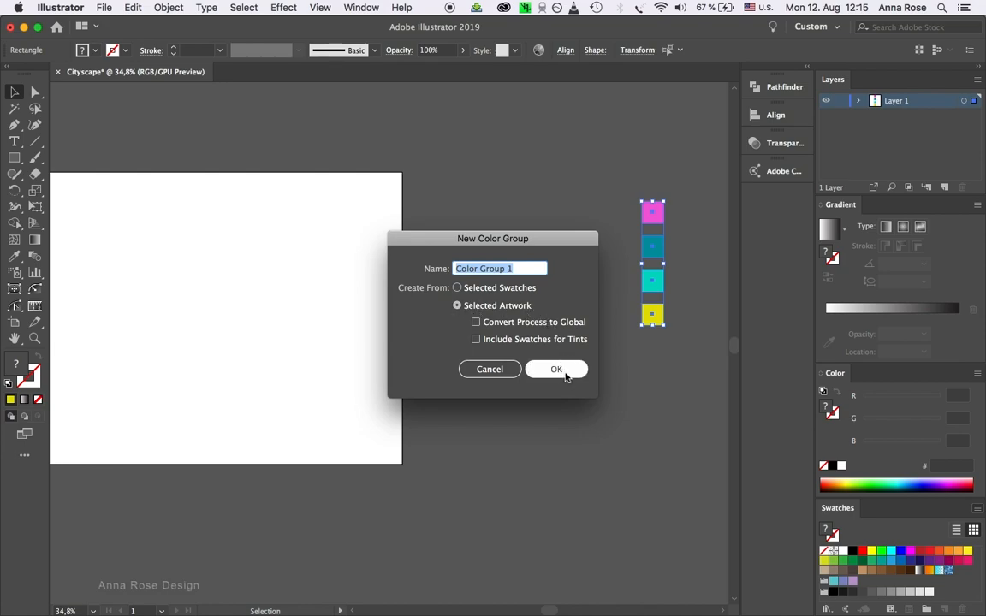
left_click(565, 377)
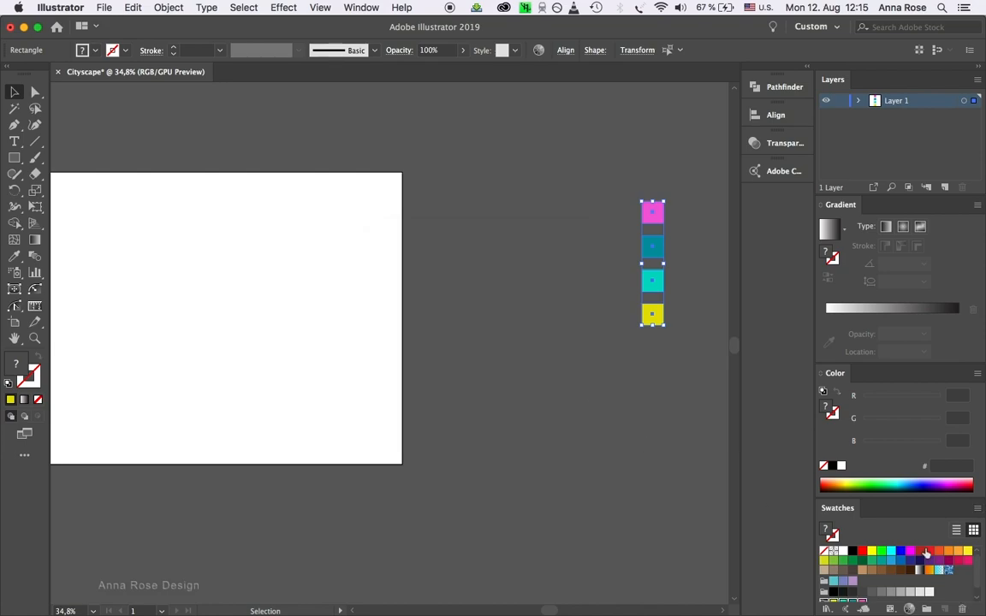
scroll(865, 595, "down", 2)
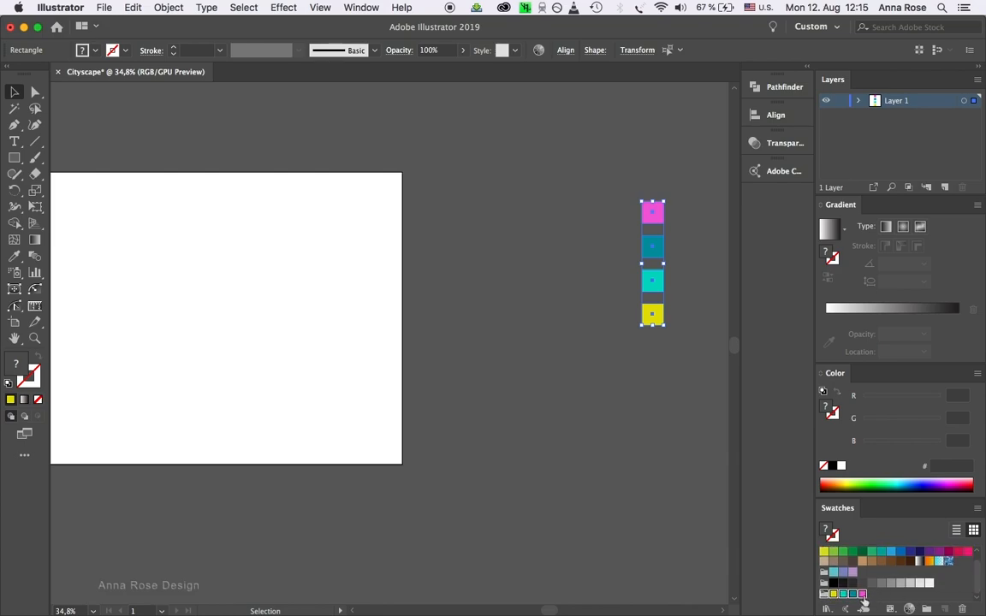
Delete the four small colored squares beside the artboard
left_click_drag(597, 155, 664, 338)
left_click_drag(685, 374, 695, 377)
key("Delete")
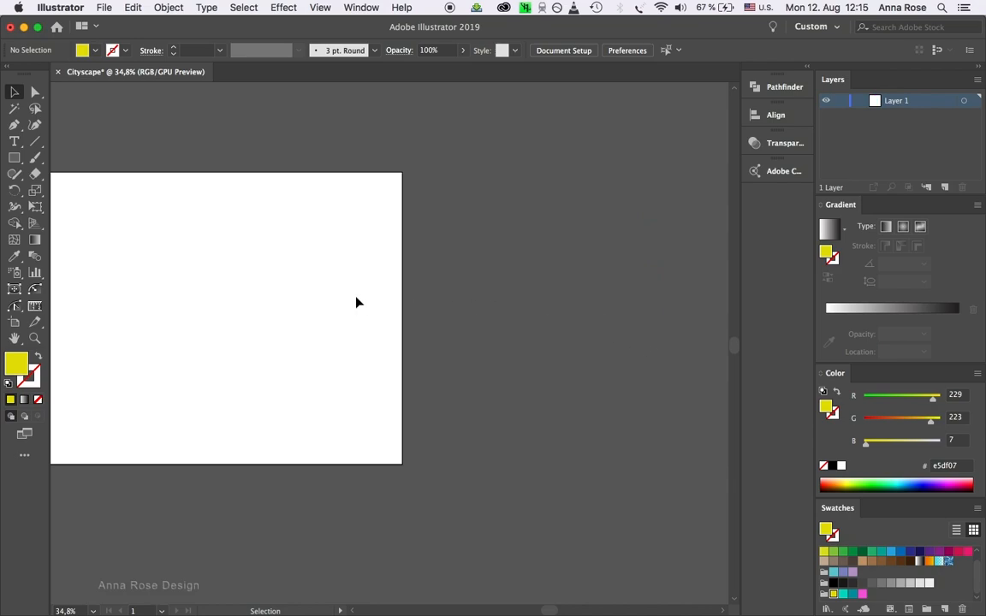
Delete the default color, gradient and pattern swatches plus the three-color group, keeping none, registration, white, black, the grays and the custom color group
left_click_drag(358, 302, 540, 299)
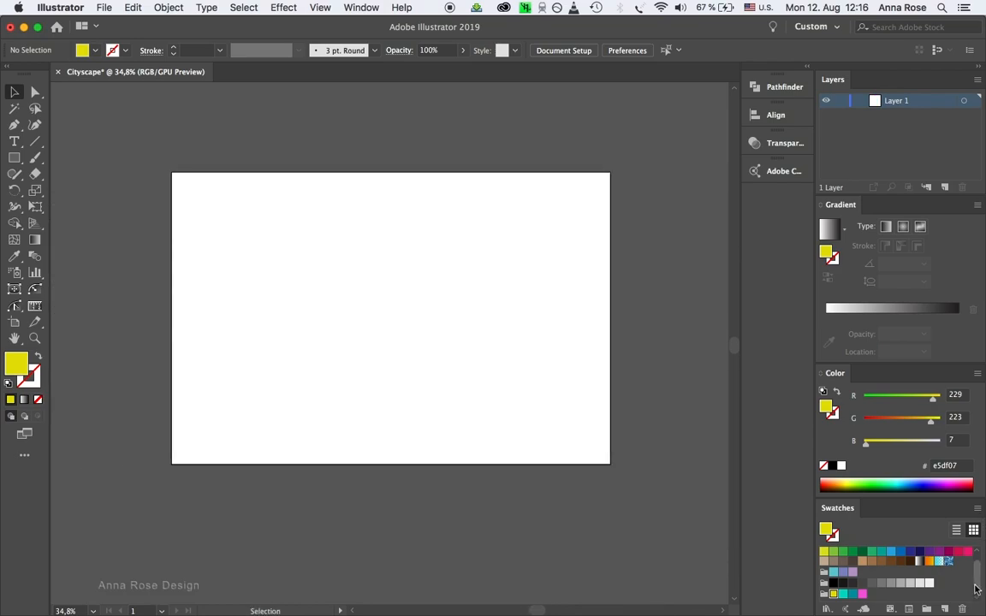
left_click_drag(977, 588, 978, 578)
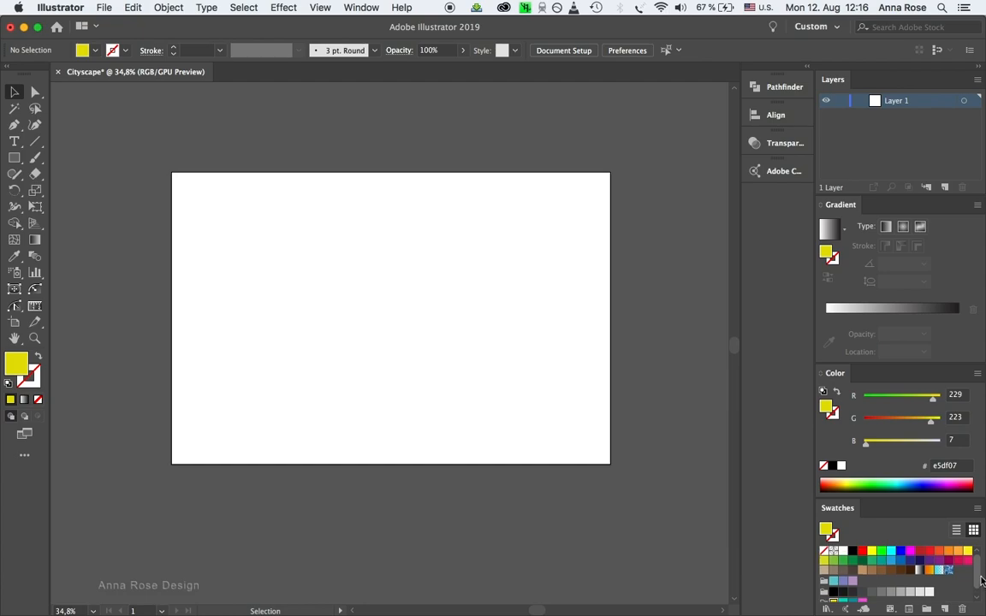
left_click(863, 551)
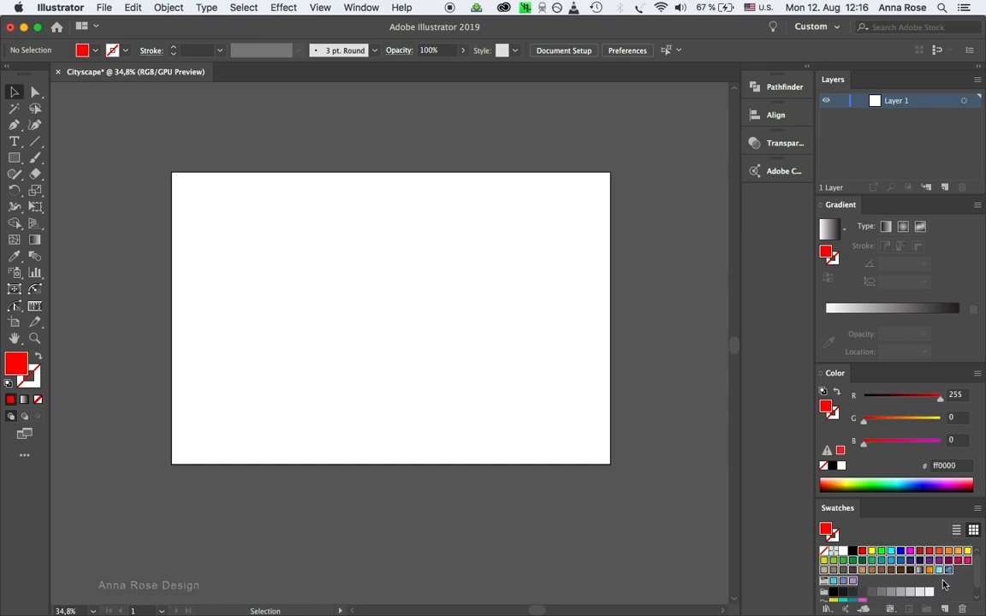
scroll(941, 578, "down", 1)
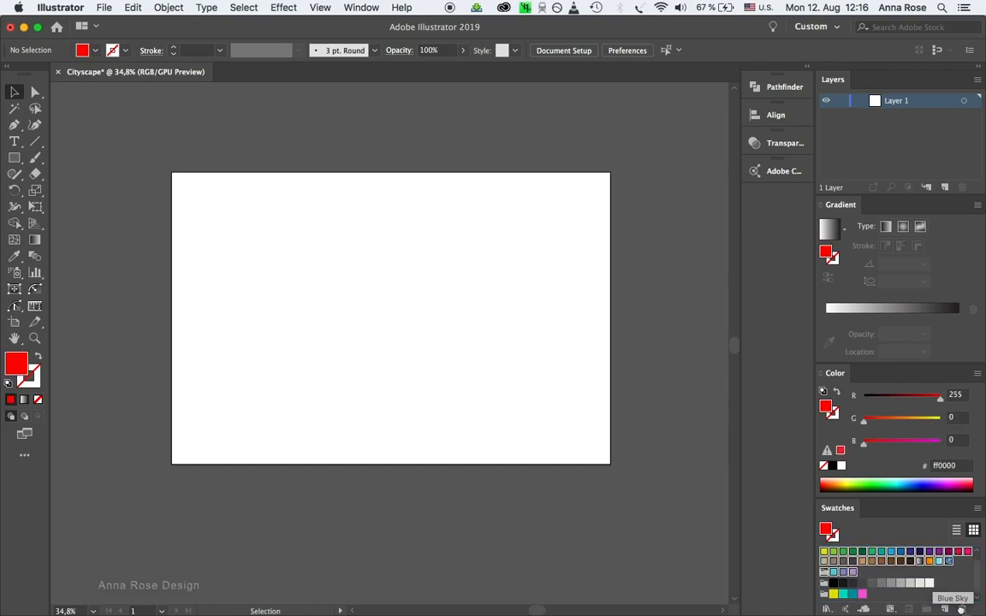
left_click(962, 609)
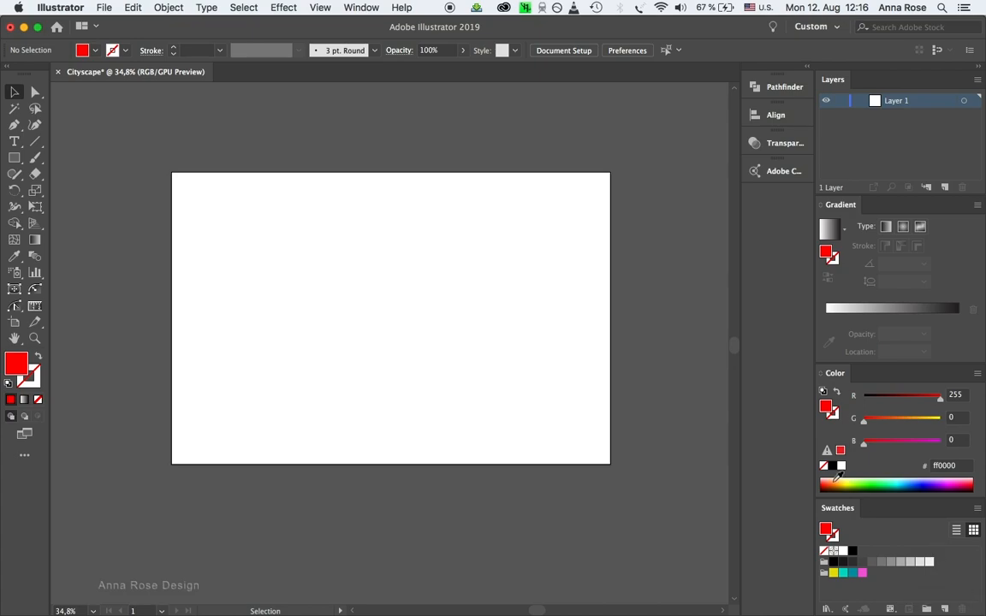
Show the rulers and place a horizontal guide along the artboard's top edge
left_click(320, 7)
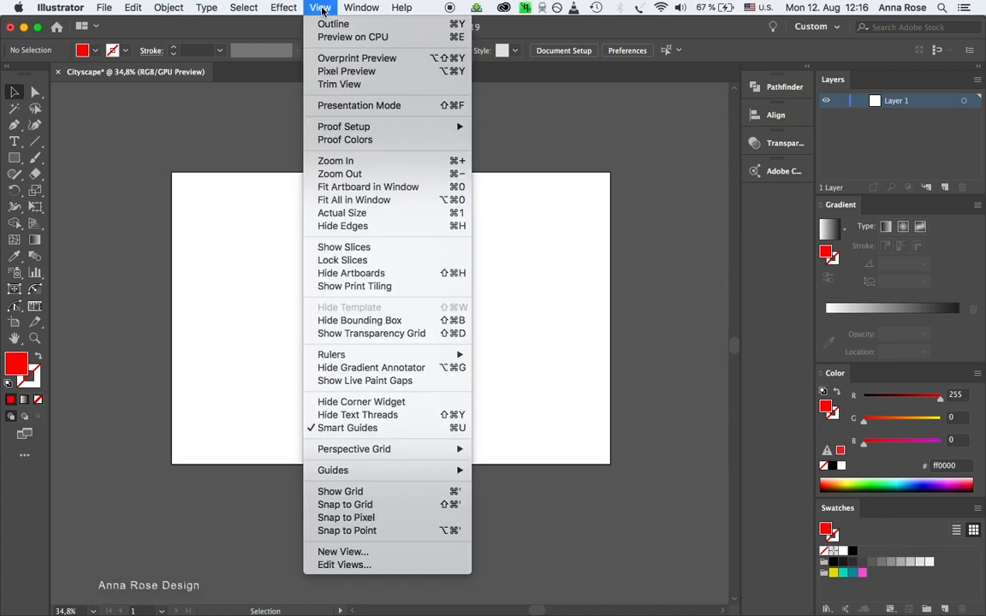
mouse_move(409, 354)
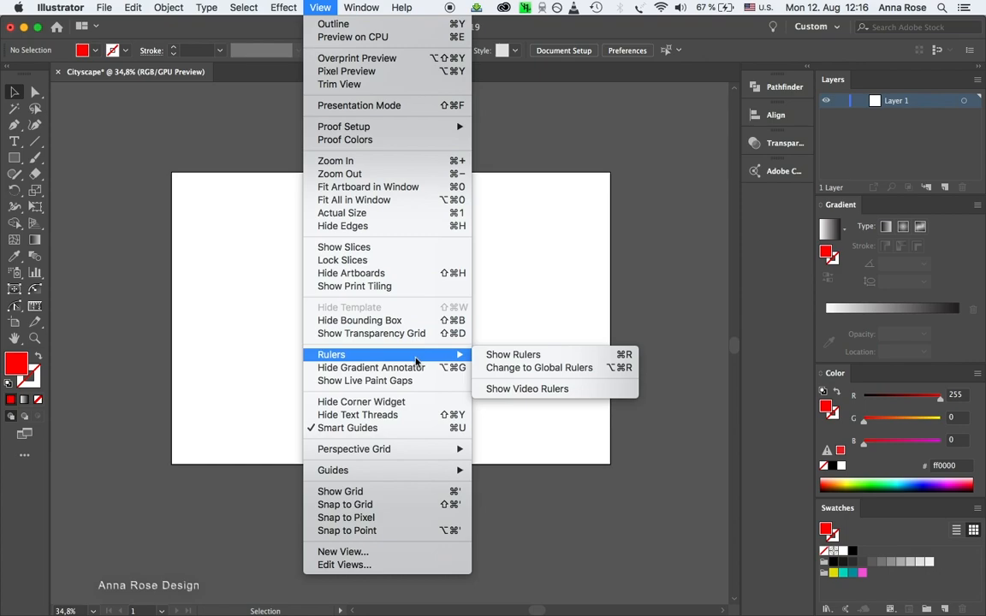
left_click(513, 355)
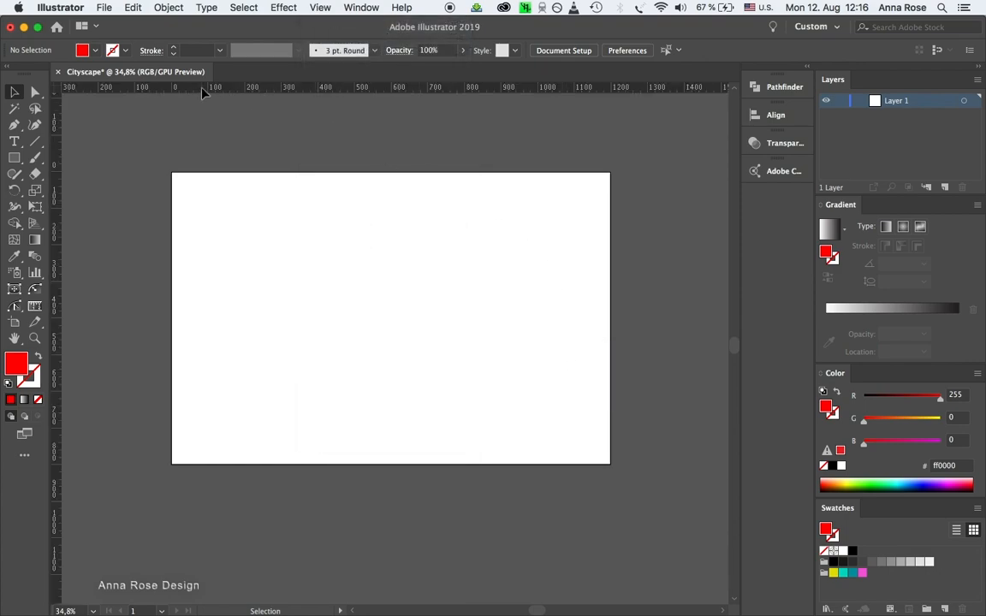
left_click_drag(203, 88, 196, 106)
left_click_drag(194, 158, 198, 172)
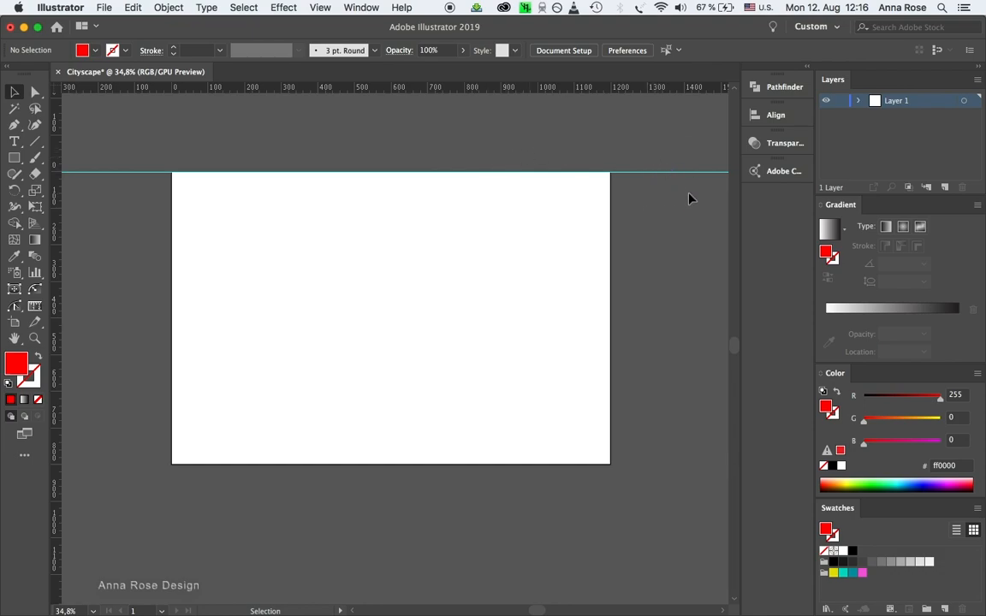
Unlock the guides
left_click(320, 7)
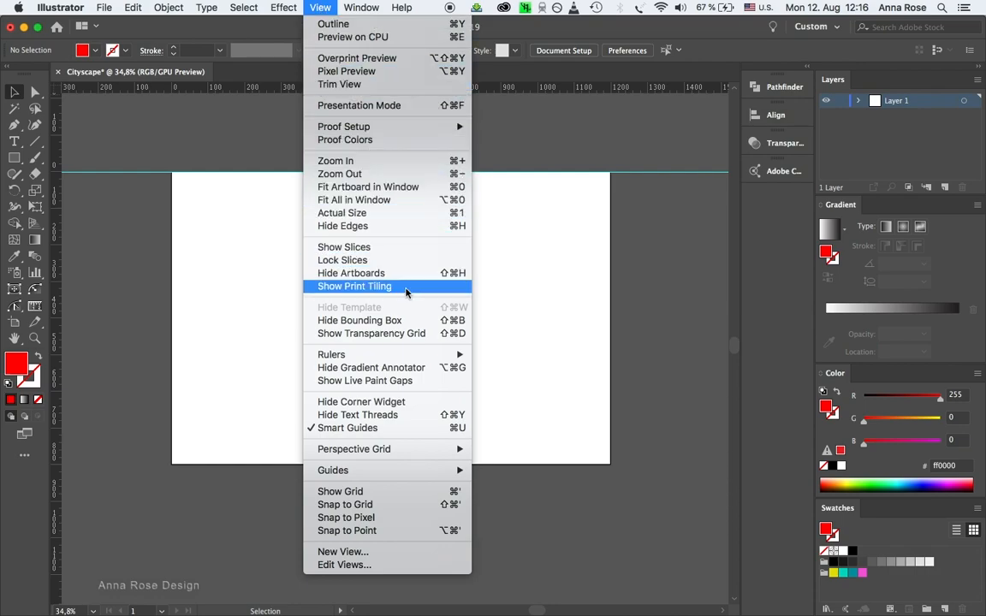
mouse_move(420, 359)
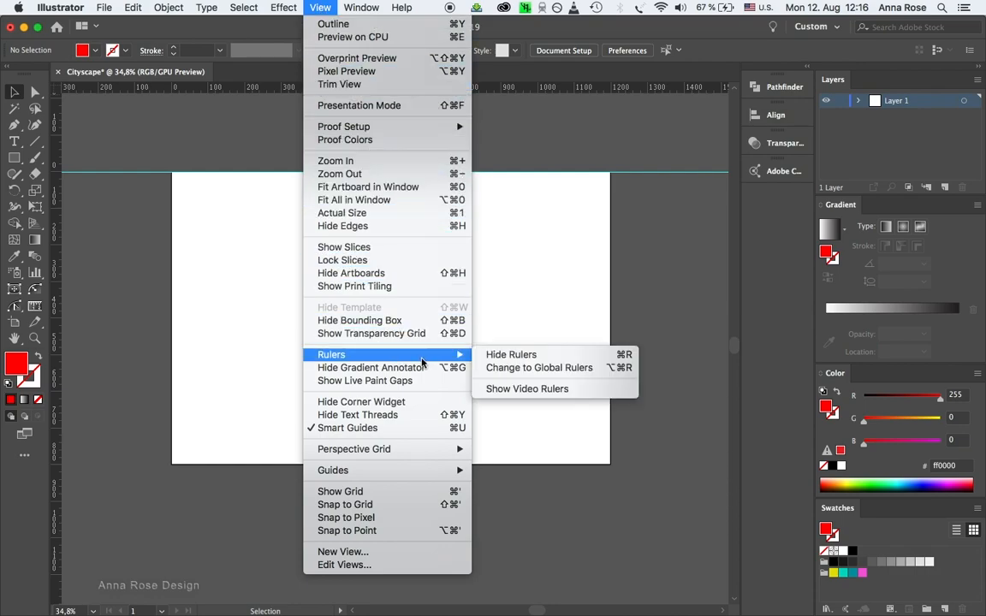
mouse_move(381, 475)
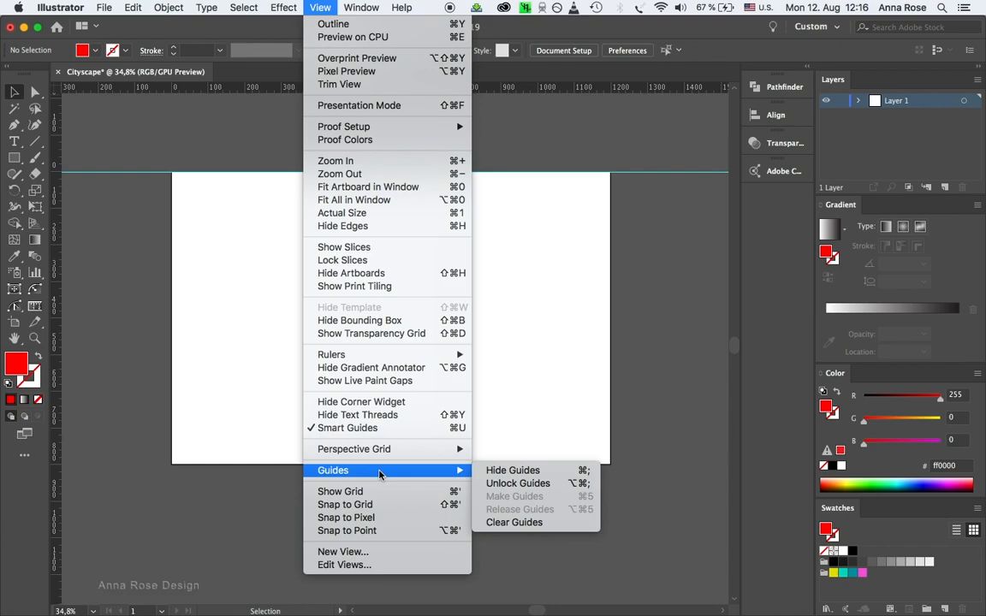
left_click(533, 484)
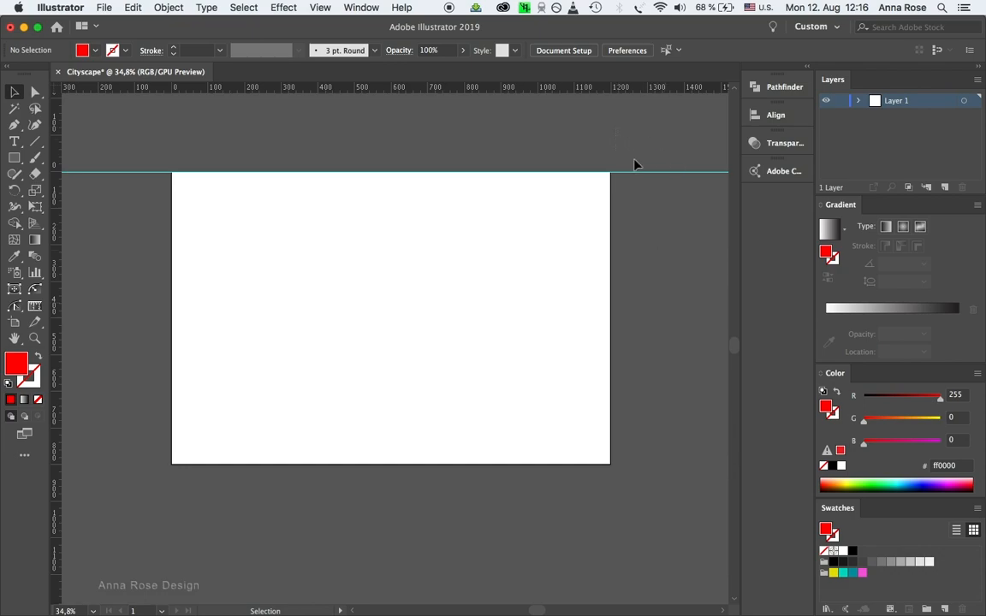
Move the horizontal guide by 0 px horizontally and 533 px vertically, with the preview on
left_click_drag(674, 251, 675, 256)
key("Return")
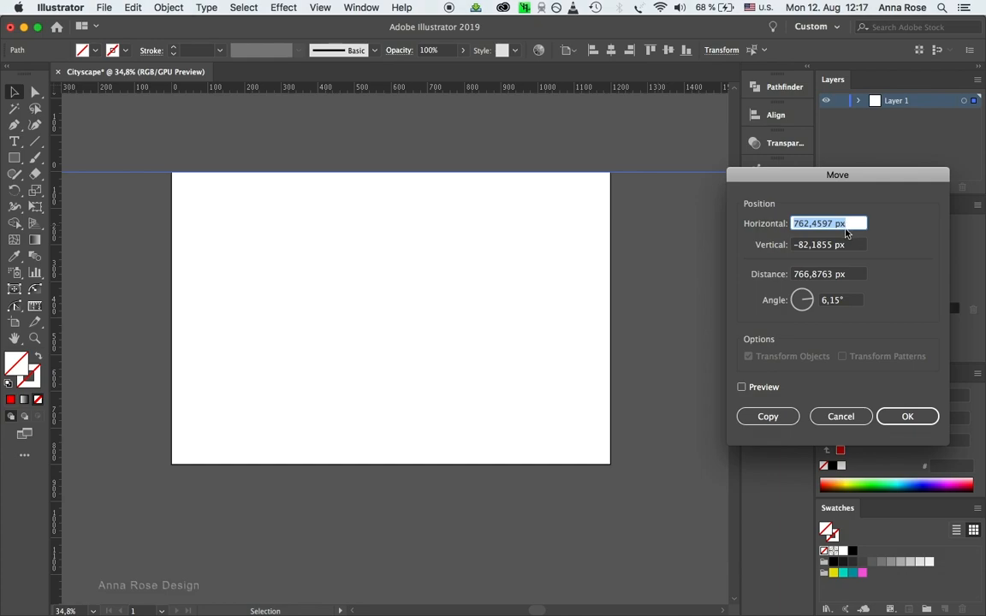
type("0")
key("Tab")
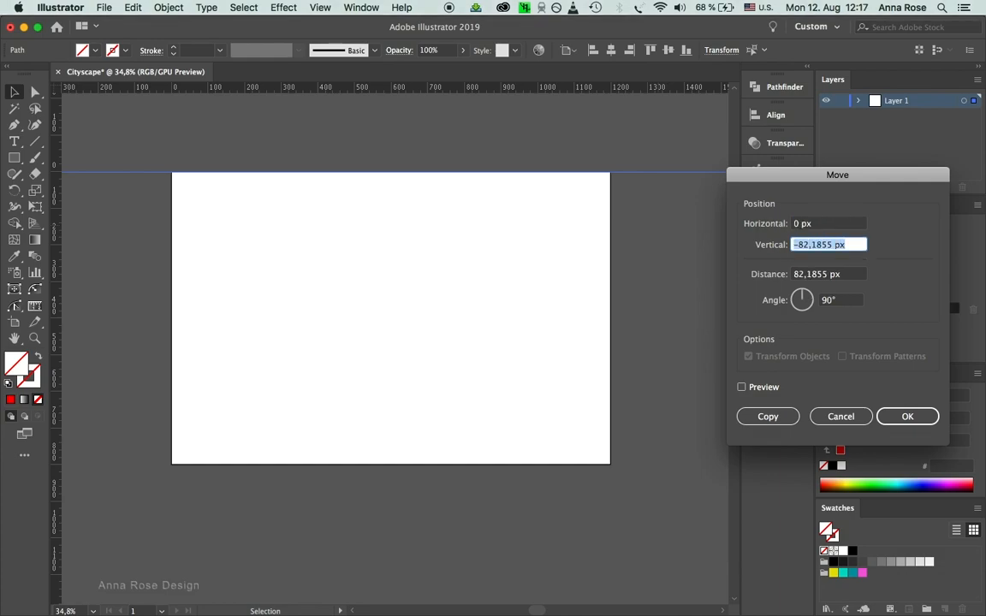
type("533")
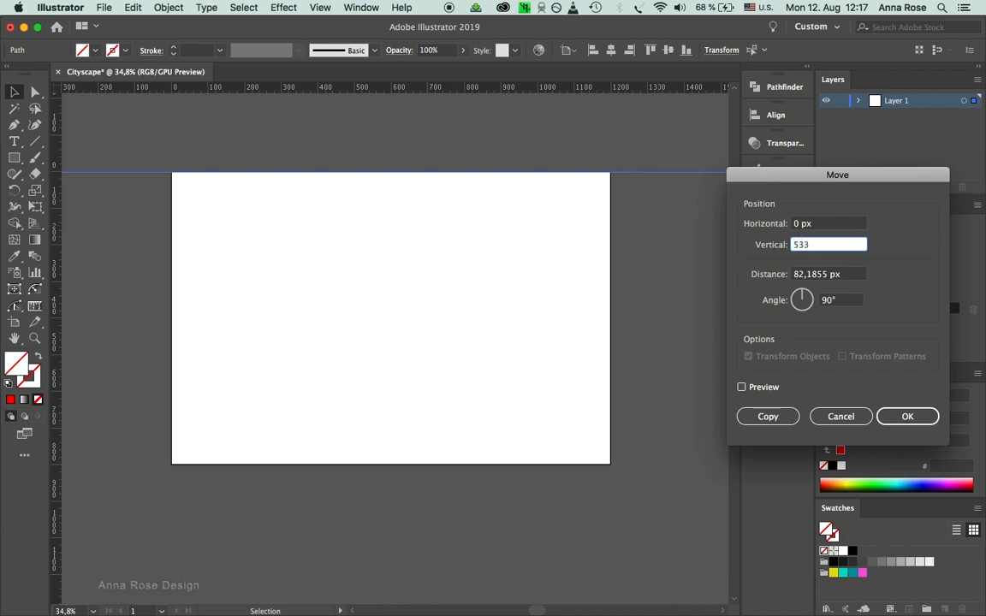
left_click(742, 388)
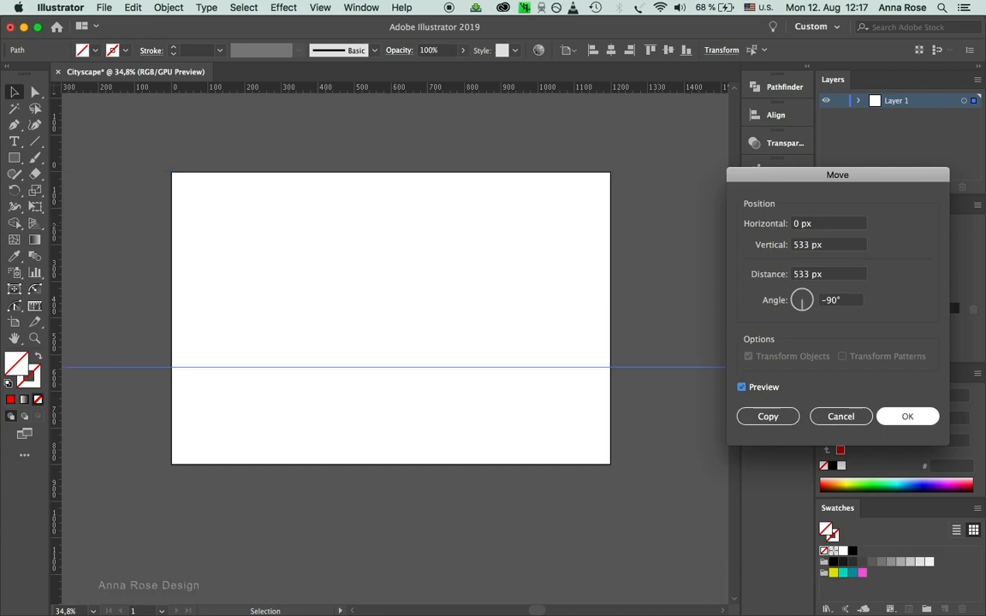
key("Return")
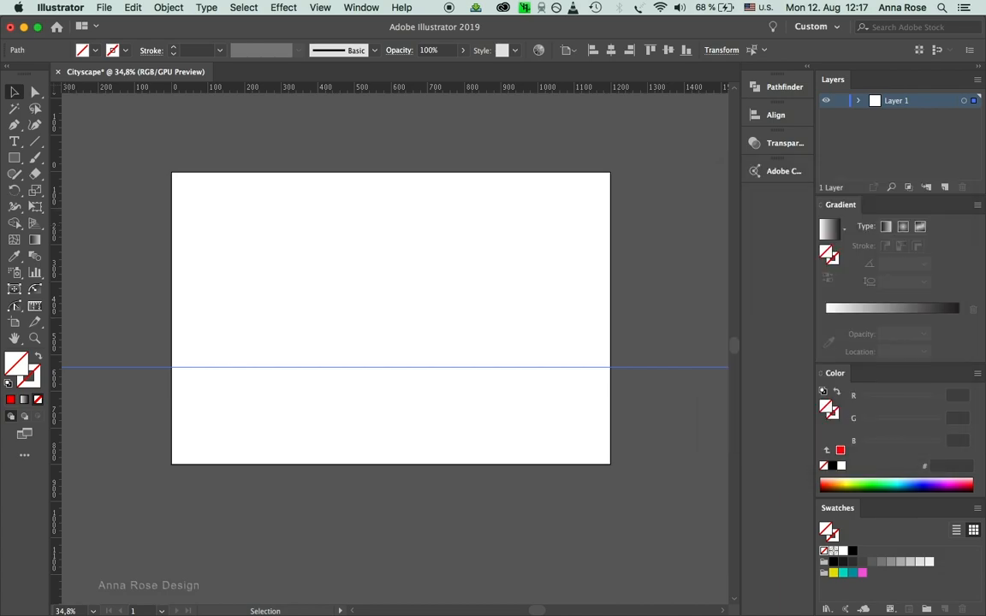
Place a vertical guide on the artboard's left edge and move it 600 px horizontally and 0 px vertically
left_click_drag(173, 207, 172, 208)
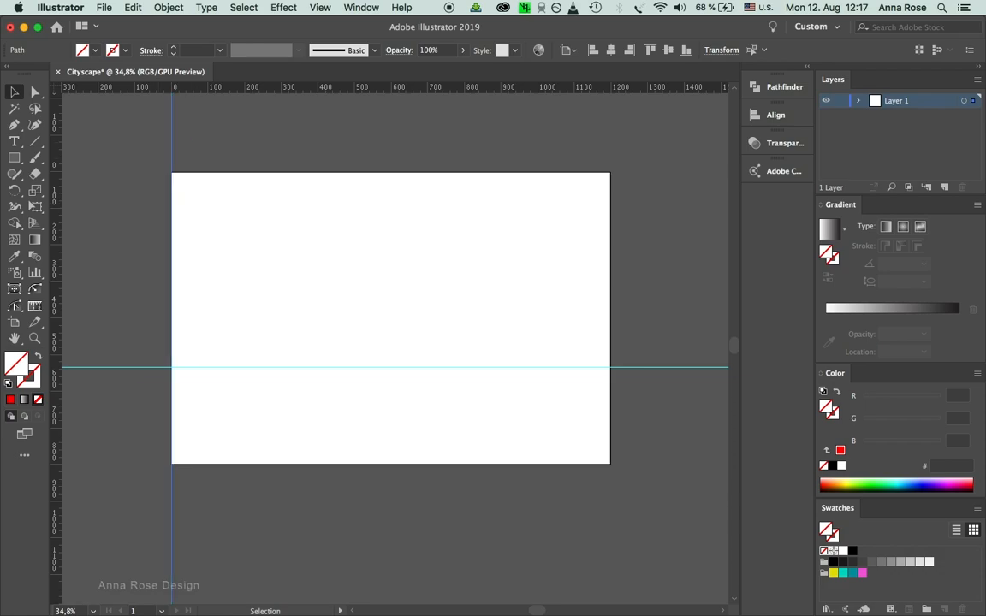
key("Return")
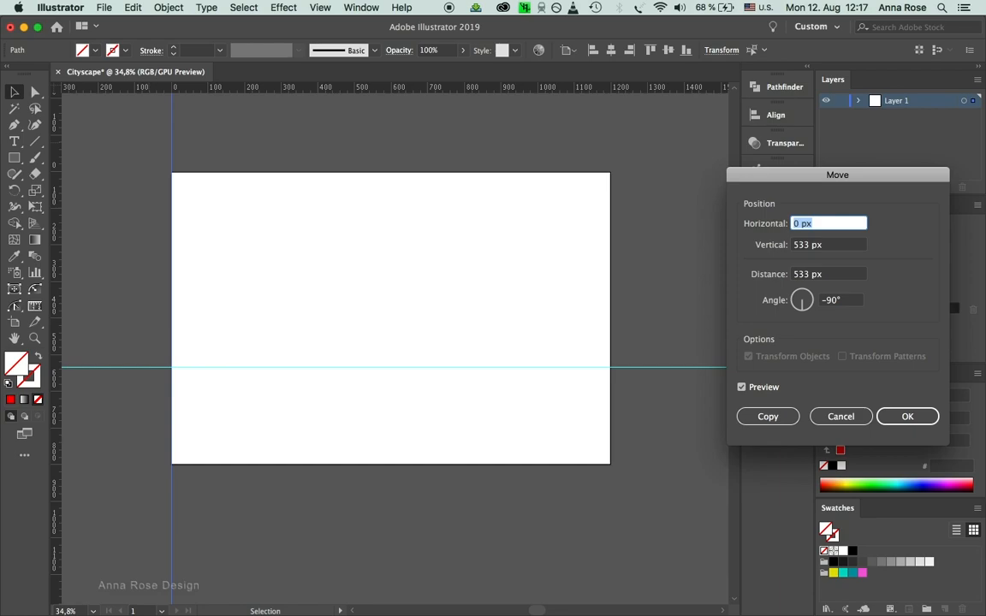
type("600")
key("Tab")
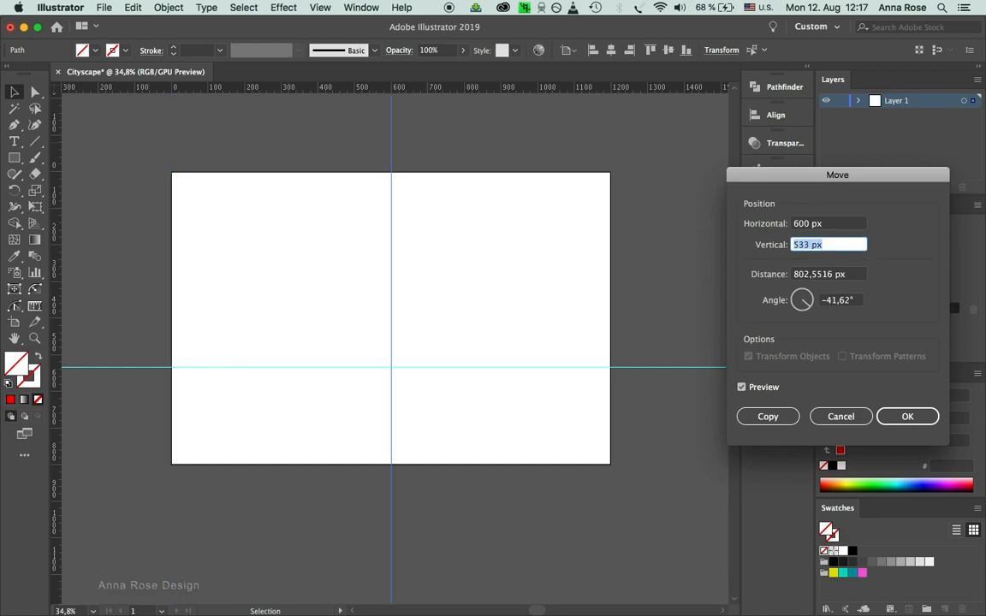
type("0")
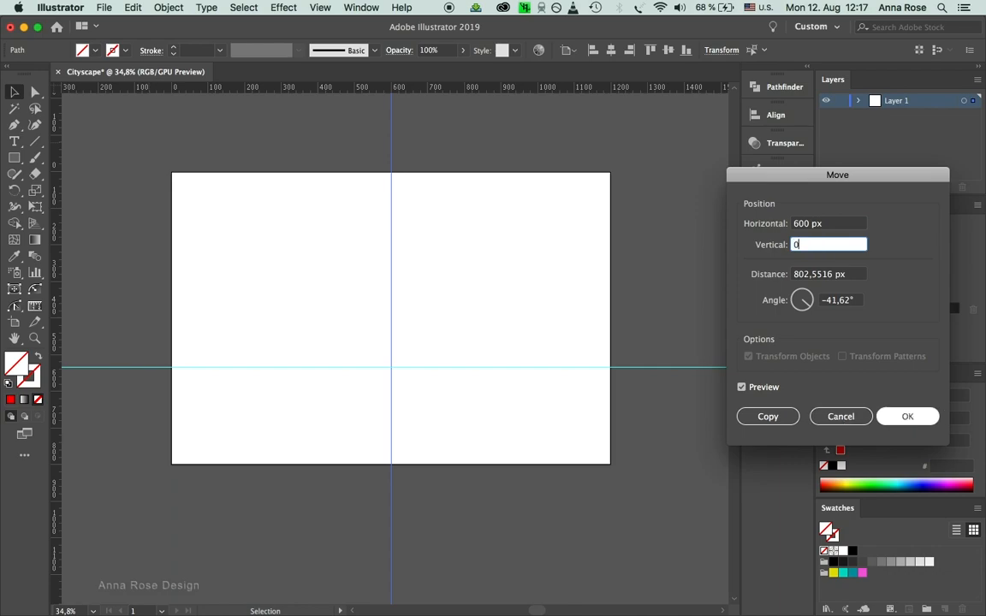
key("Return")
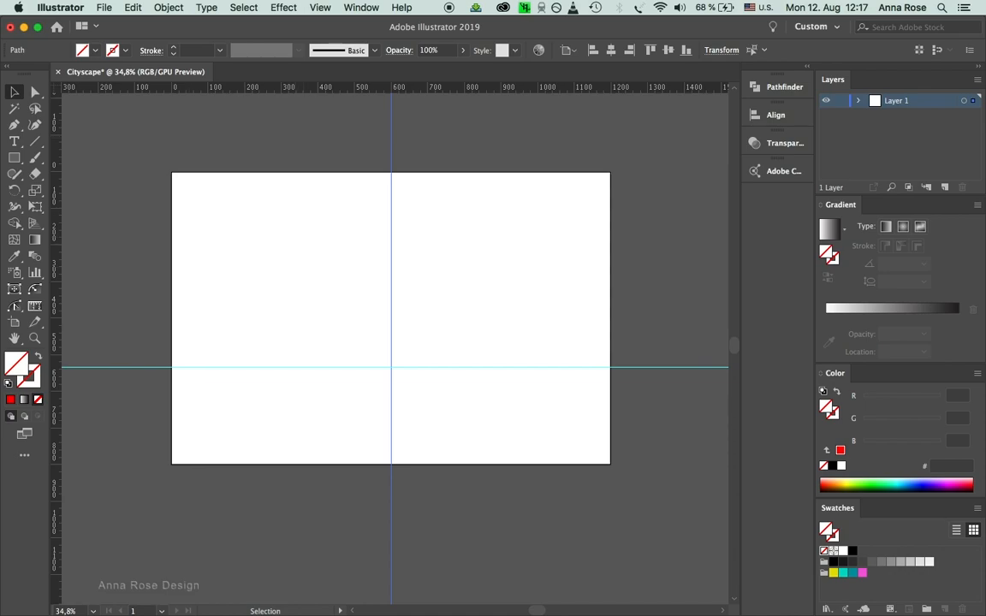
Lock the guides and hide the rulers
left_click(319, 8)
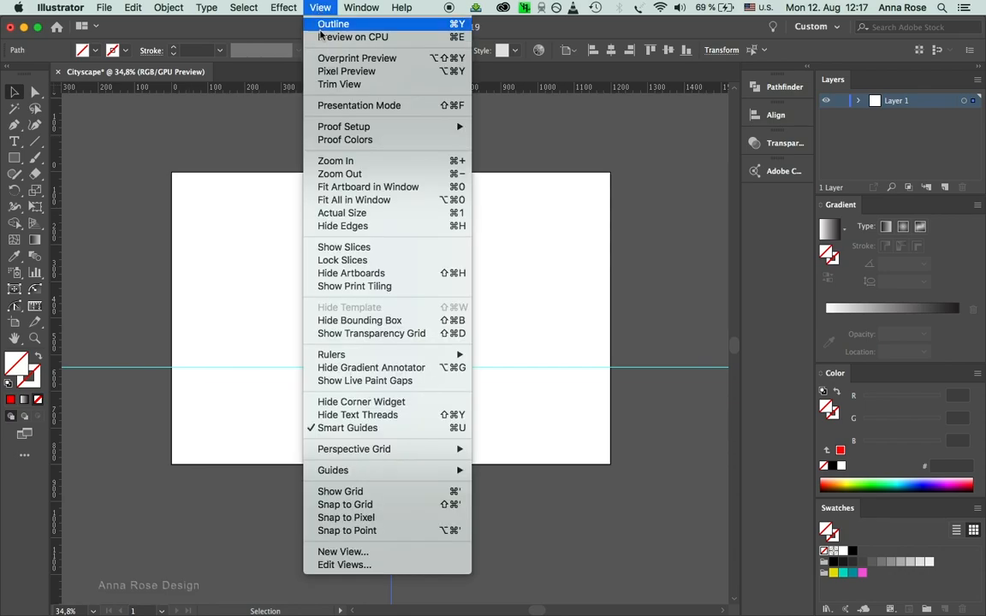
mouse_move(408, 473)
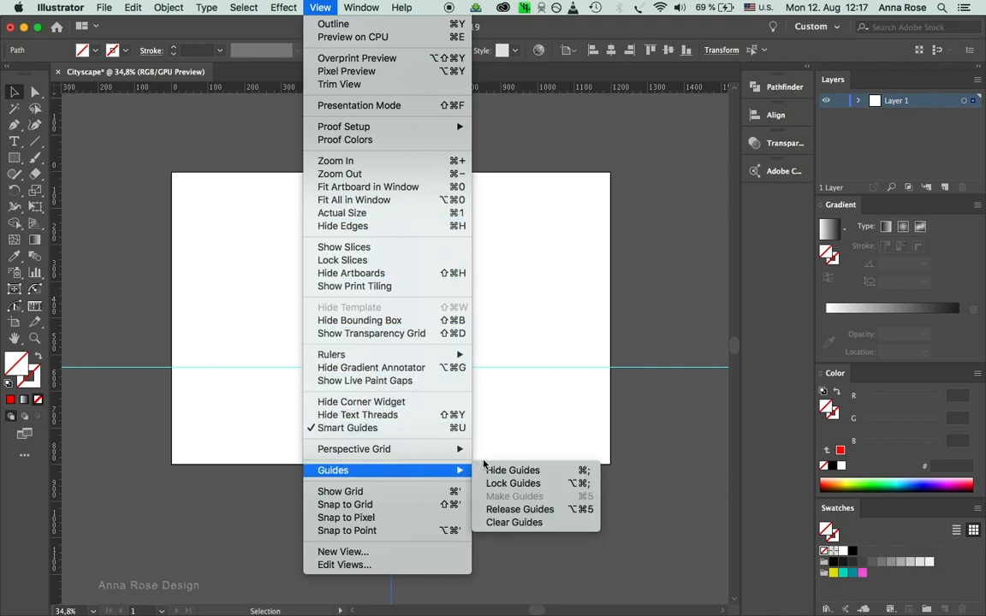
left_click(493, 484)
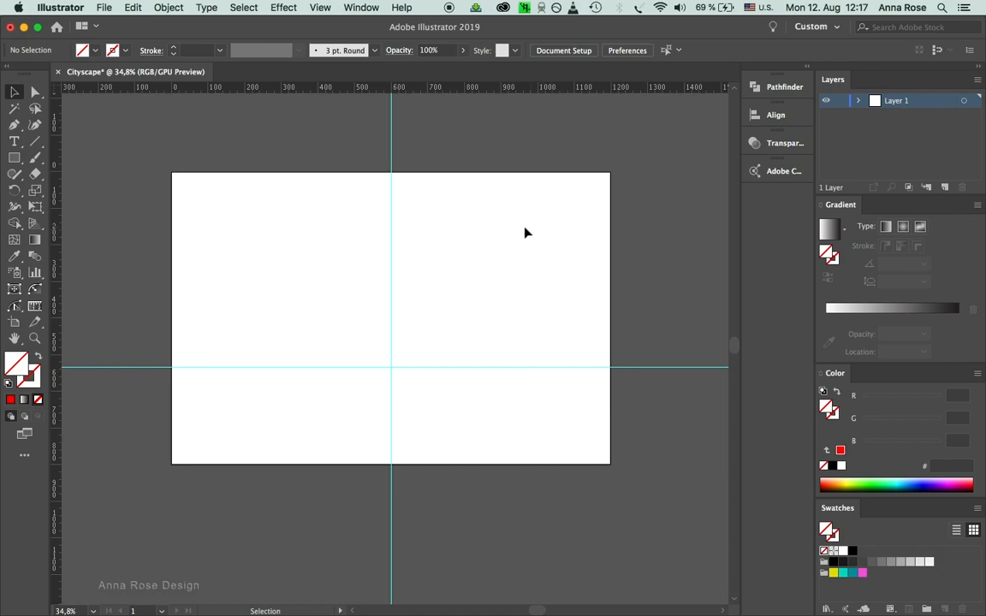
left_click(320, 8)
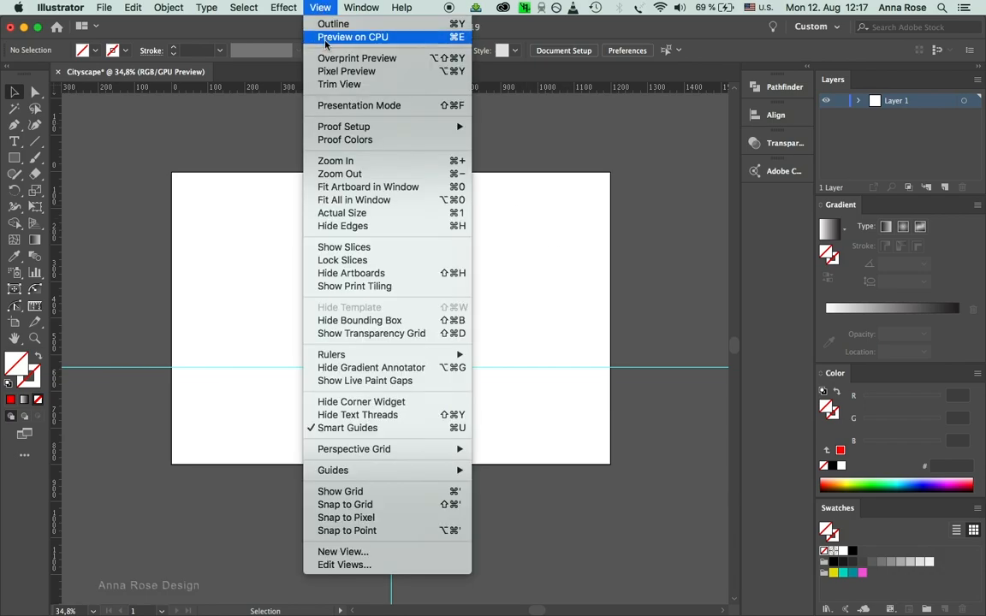
mouse_move(445, 355)
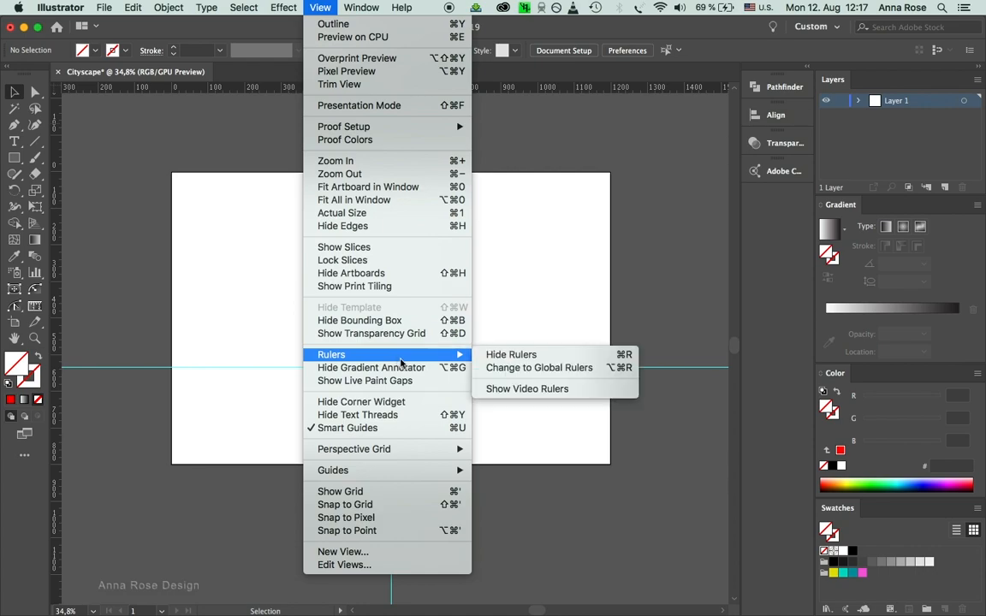
left_click(525, 356)
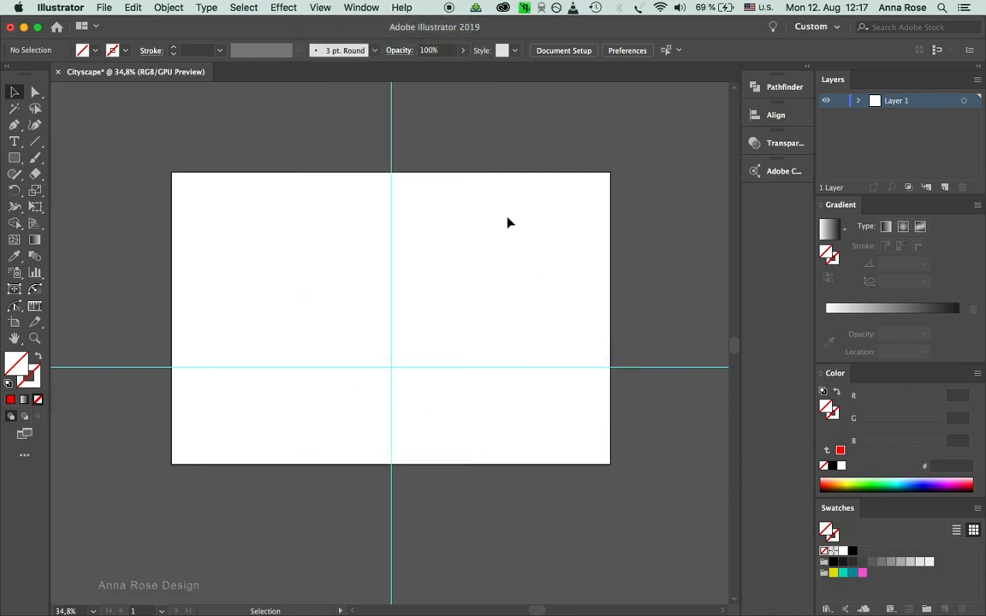
Show the perspective grid and switch it to the one-point perspective preset [1P-Normal View]
left_click(36, 224)
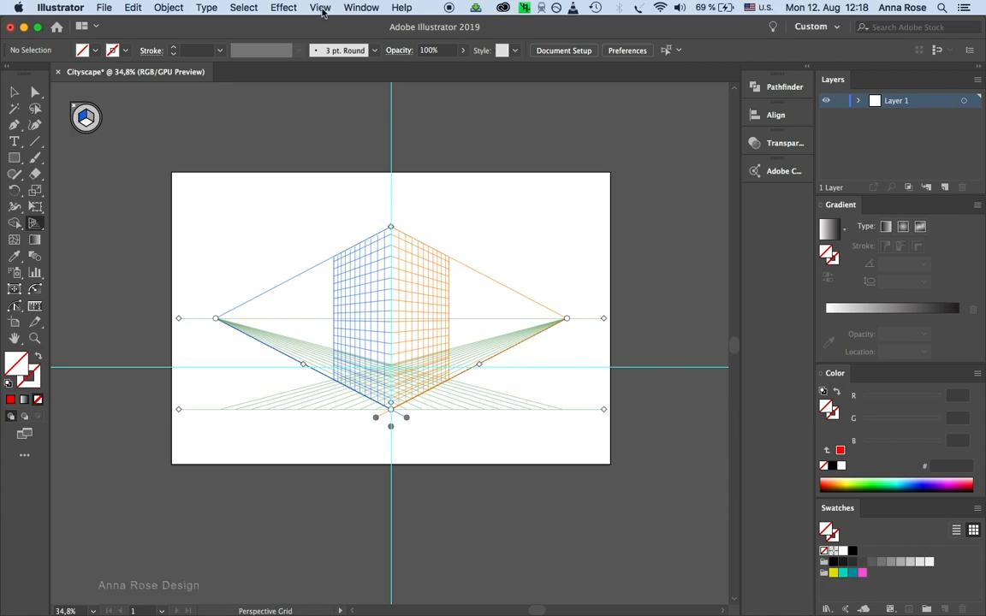
left_click(320, 7)
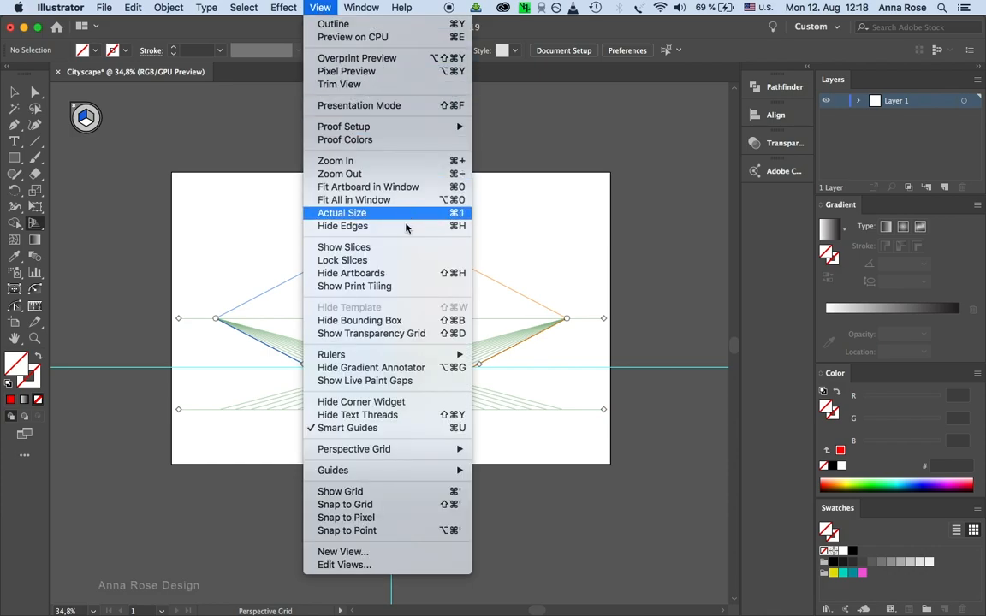
mouse_move(352, 449)
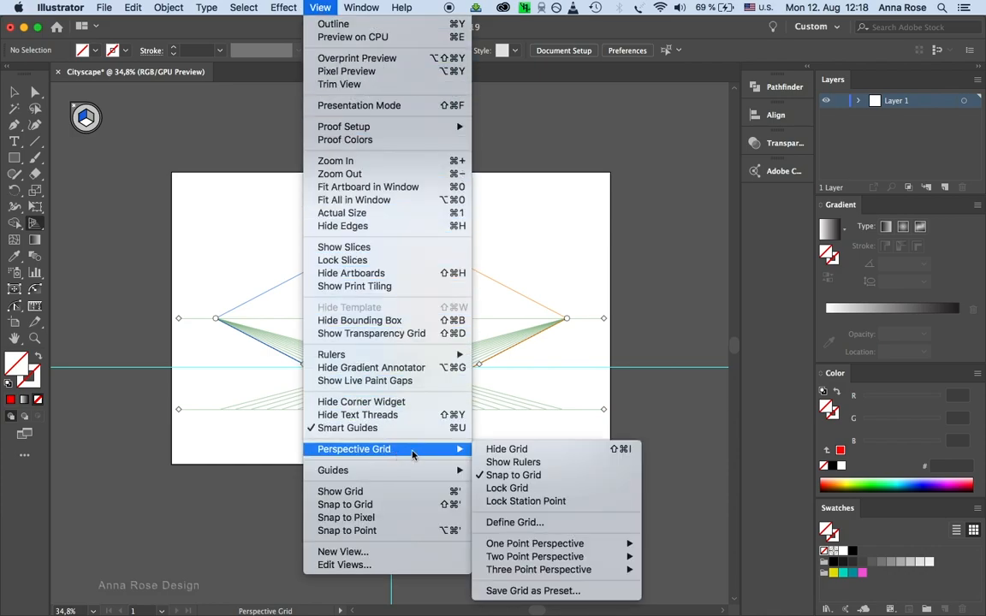
mouse_move(567, 546)
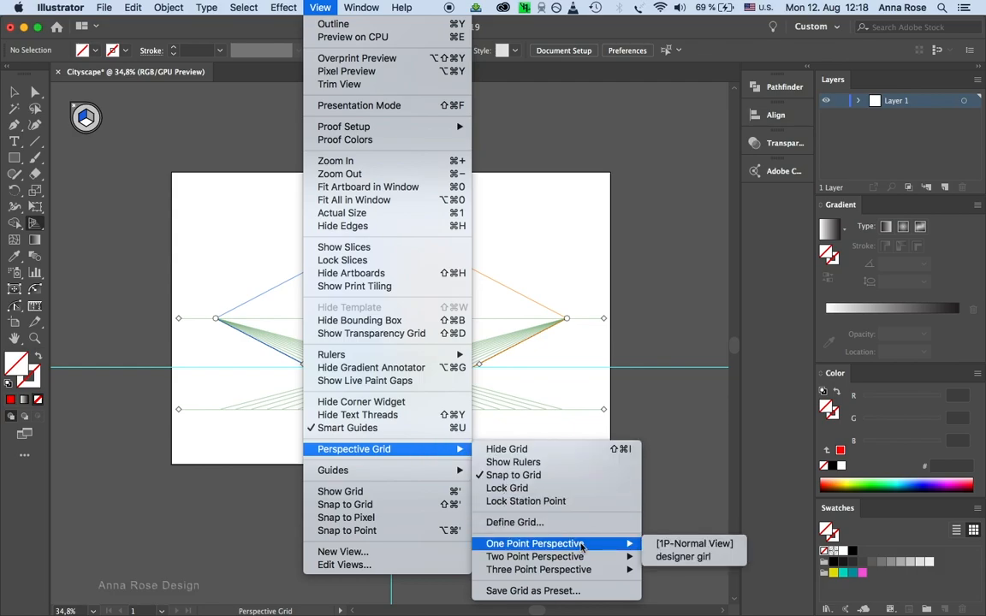
left_click(688, 548)
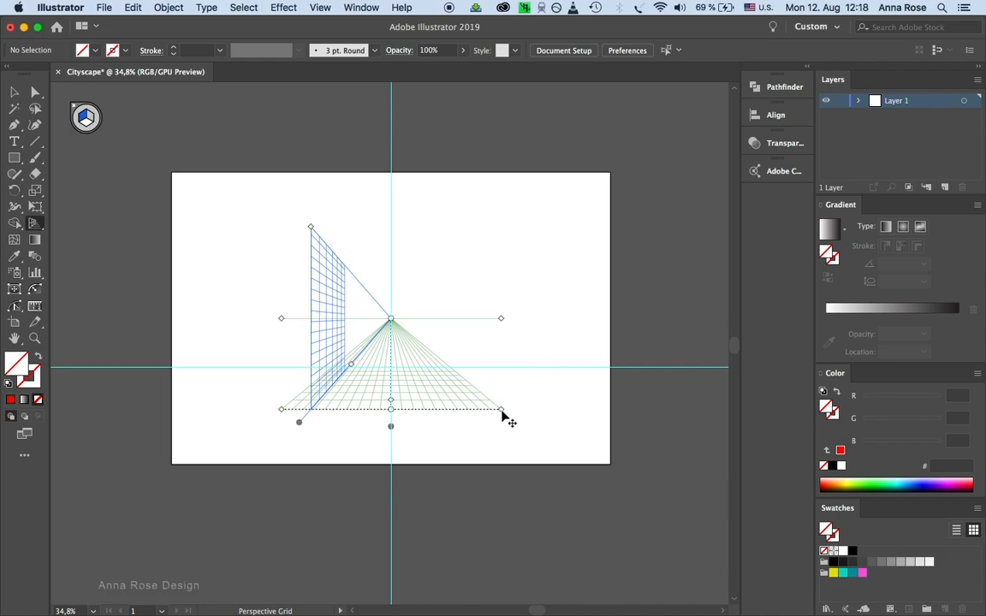
Move the perspective grid to the artboard's lower left corner and place its vanishing point where the two guides cross
left_click_drag(503, 414, 356, 472)
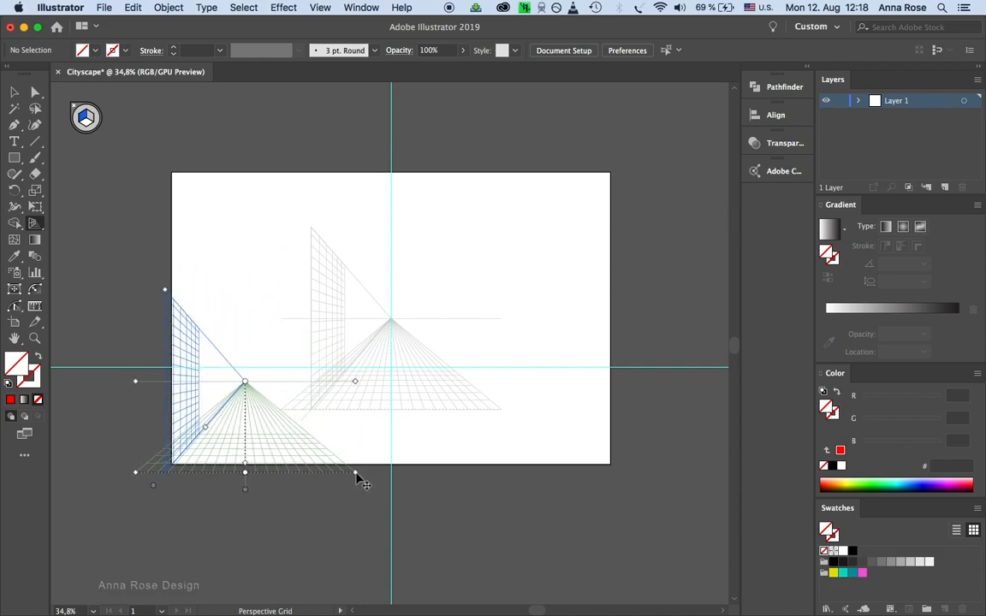
left_click_drag(356, 473, 357, 471)
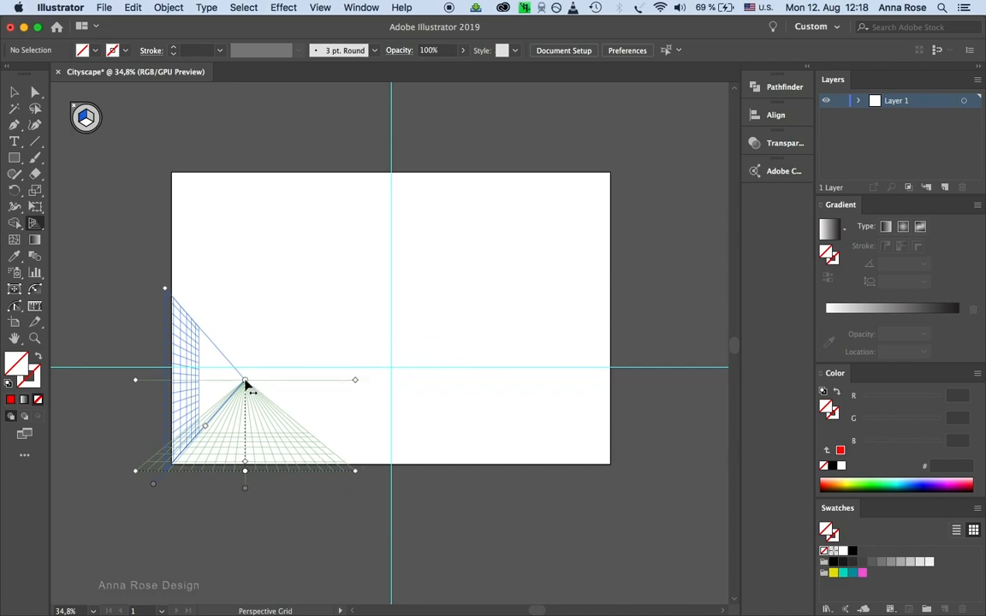
left_click_drag(245, 384, 390, 379)
left_click_drag(465, 379, 470, 370)
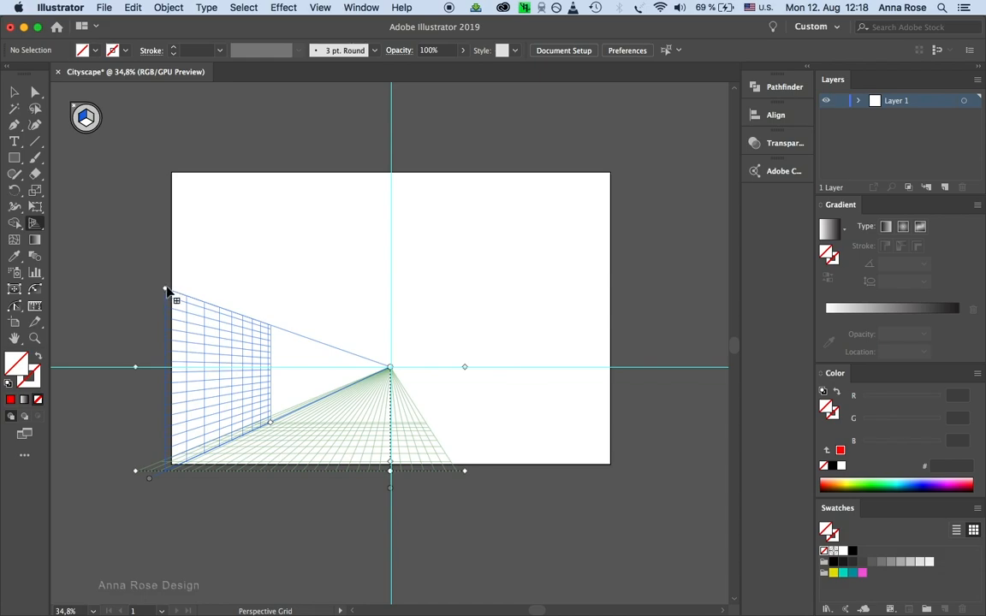
Raise the grid's vertical plane to just below the artboard's upper edge and shift it outward to the ground grid's left end
left_click_drag(165, 288, 165, 186)
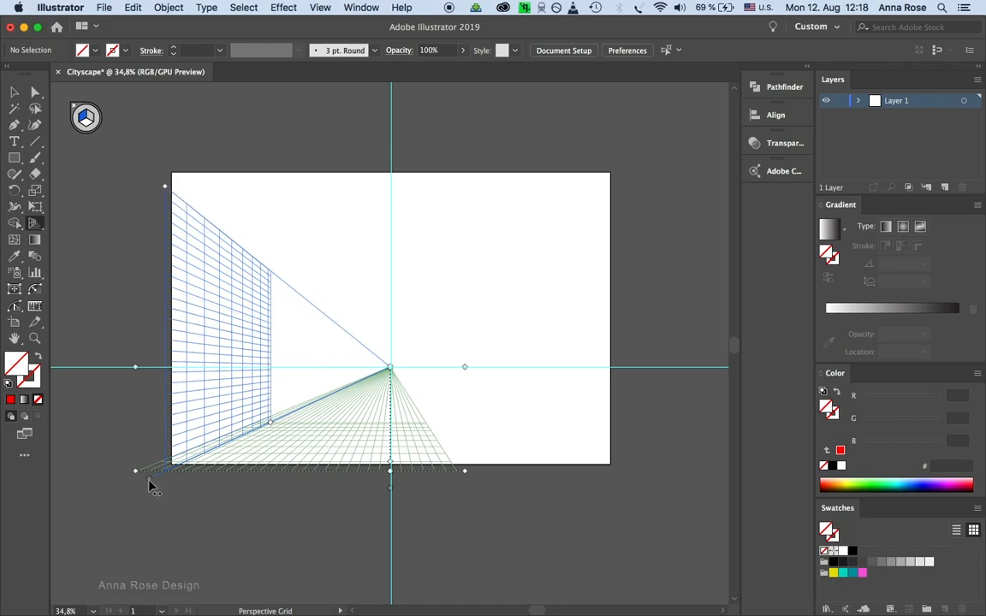
left_click_drag(148, 482, 122, 478)
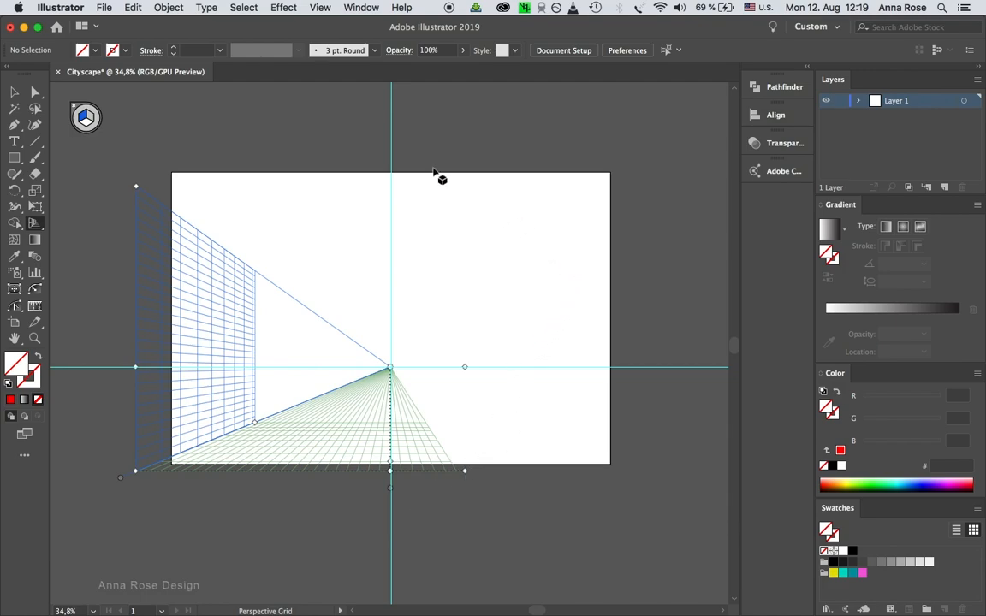
left_click(79, 113)
Rename Layer 1 as Road
double_click(896, 101)
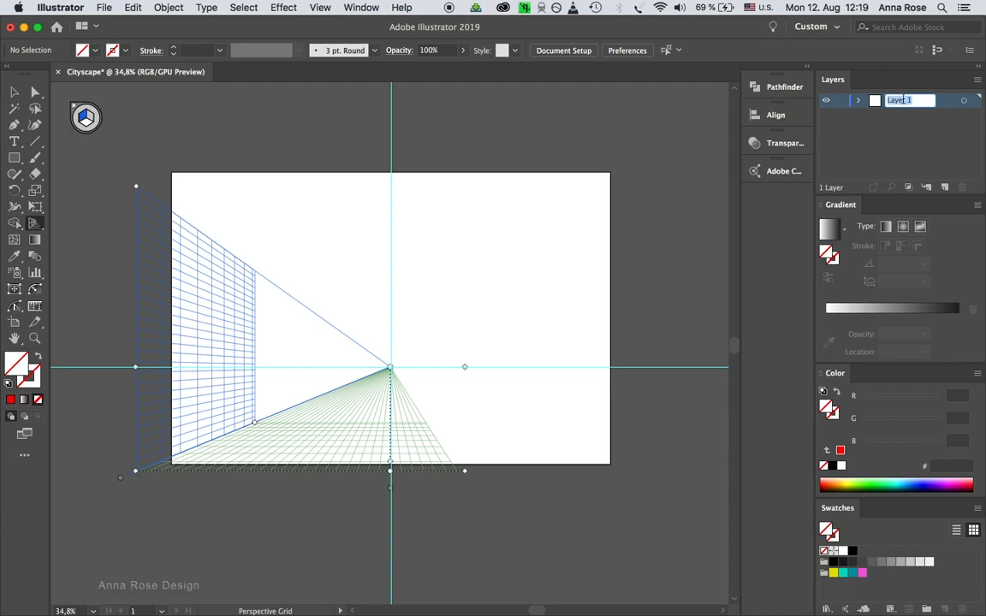
type("Road")
key("Return")
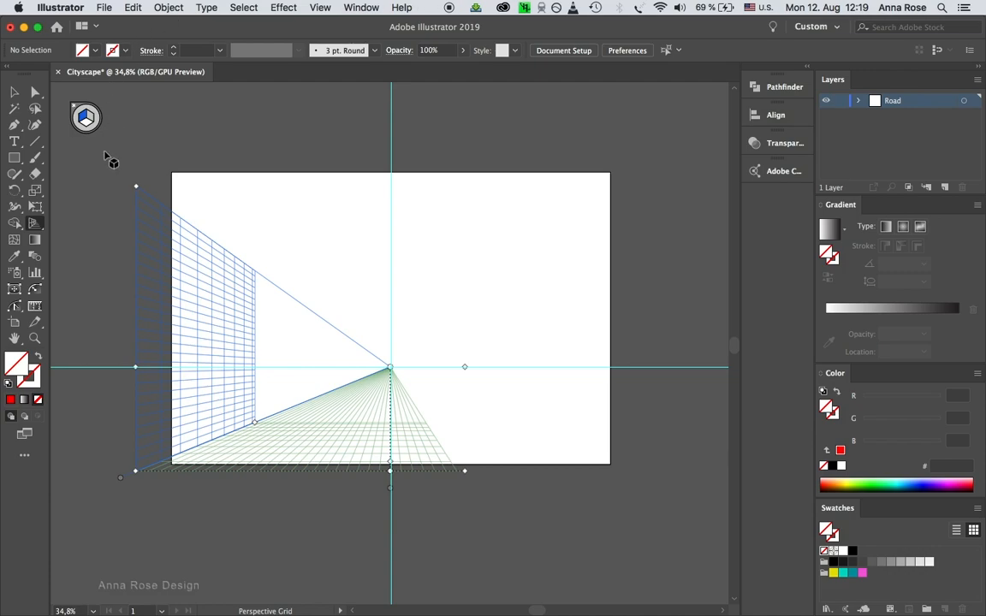
Draw a dark grey 333333 rectangle on the horizontal grid plane from the ground grid's lower left corner to the vanishing point
left_click(15, 158)
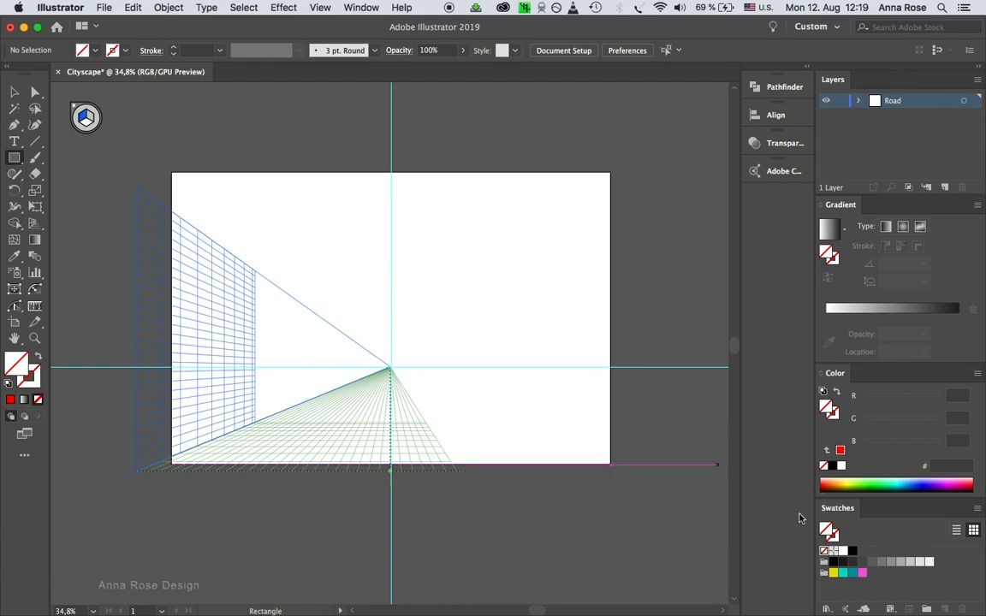
left_click(853, 562)
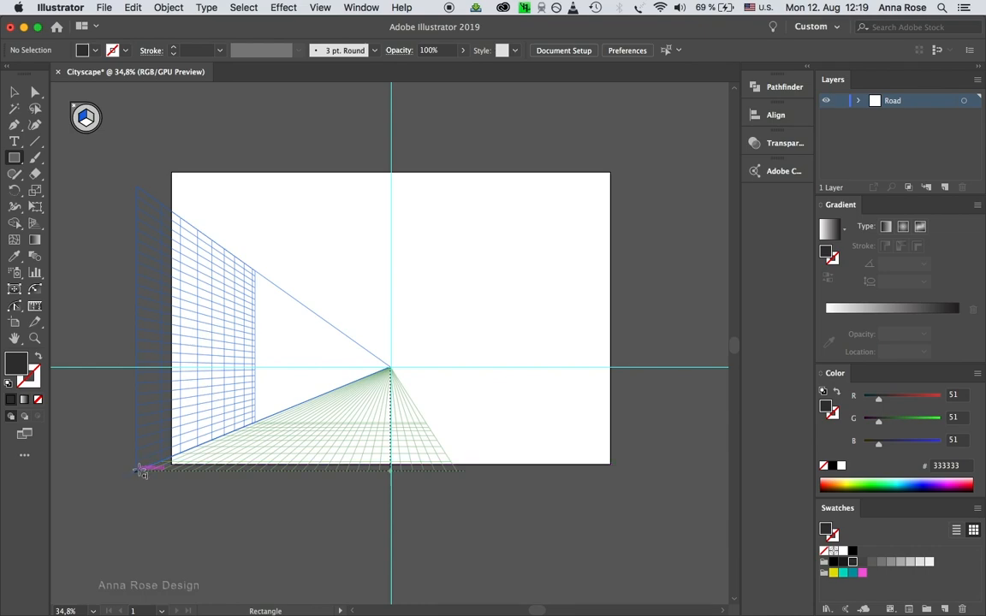
key("shift+v")
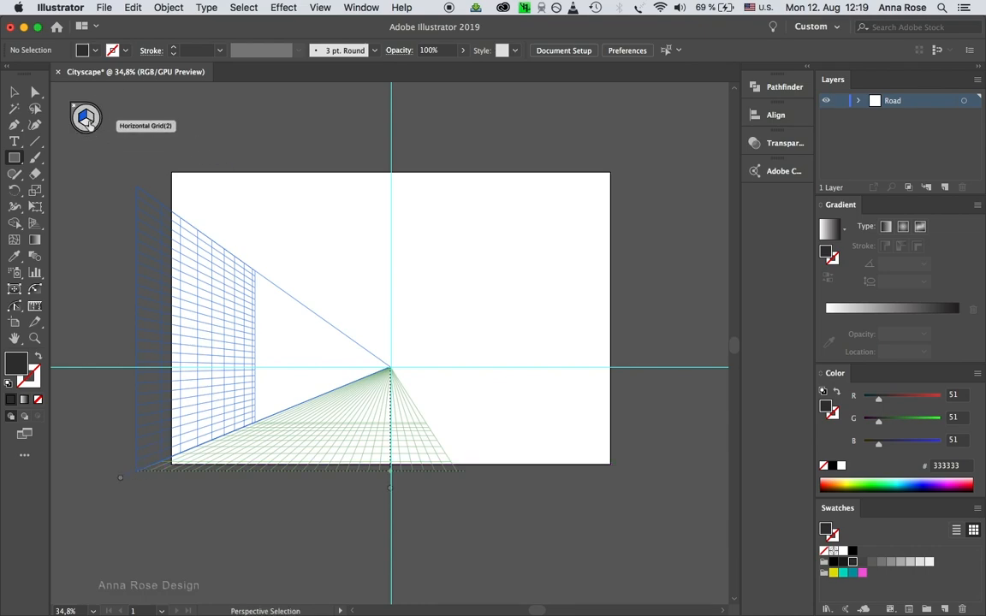
left_click(86, 122)
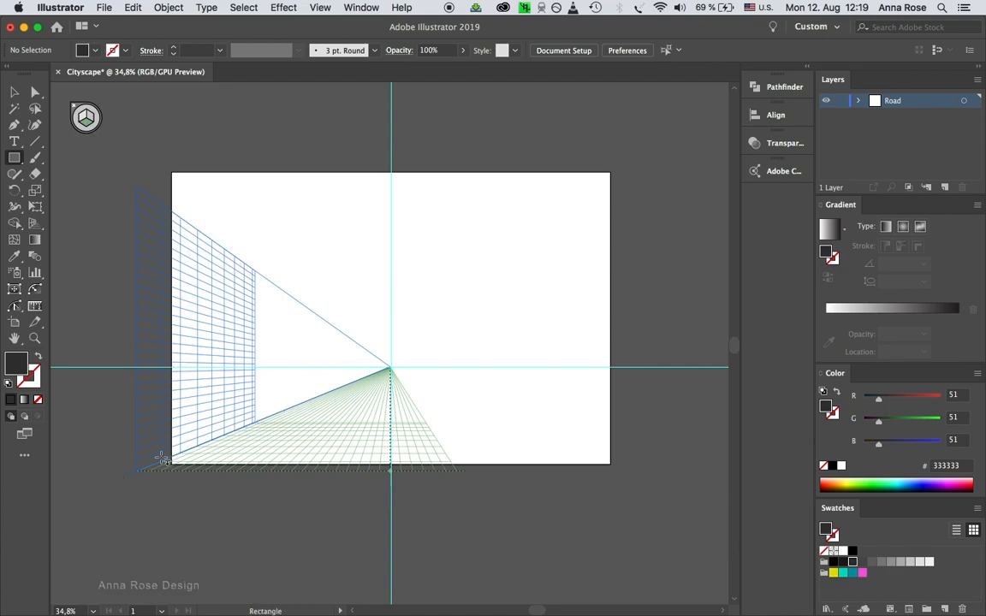
left_click_drag(139, 473, 394, 370)
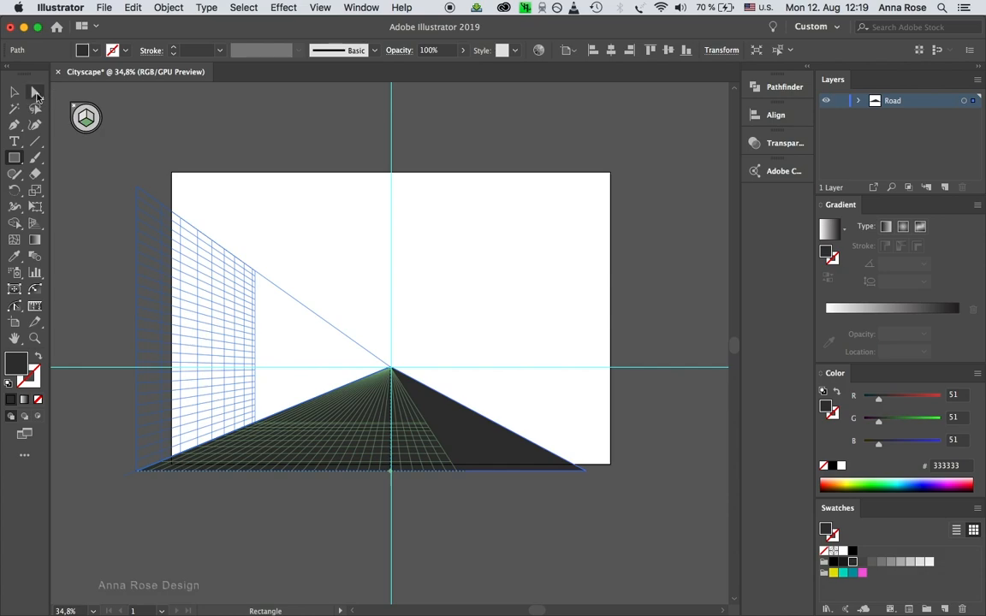
Move the road shape's lower right anchor point horizontally onto the vertical centre guide
left_click(35, 92)
left_click_drag(606, 490, 568, 442)
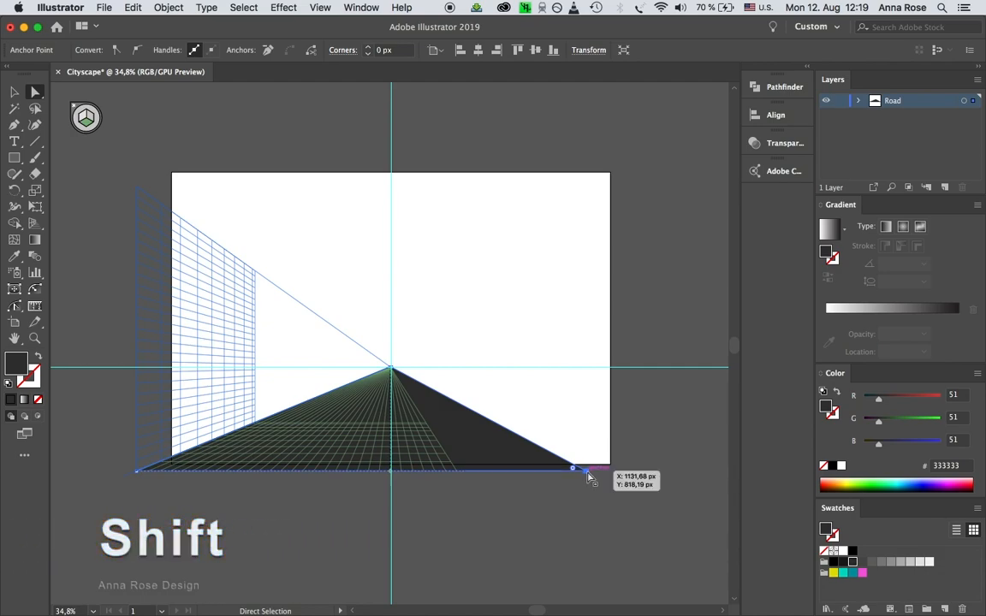
left_click_drag(588, 476, 391, 475)
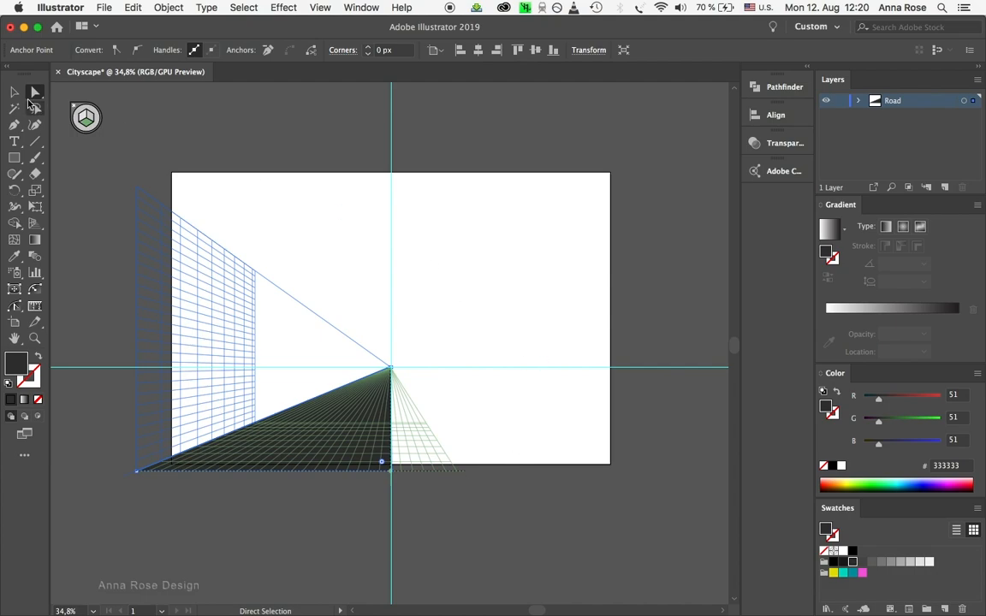
Reflect a copy of the road shape across the vertical axis, using its lower right anchor on the centre guide as origin
left_click(14, 92)
left_click(357, 419)
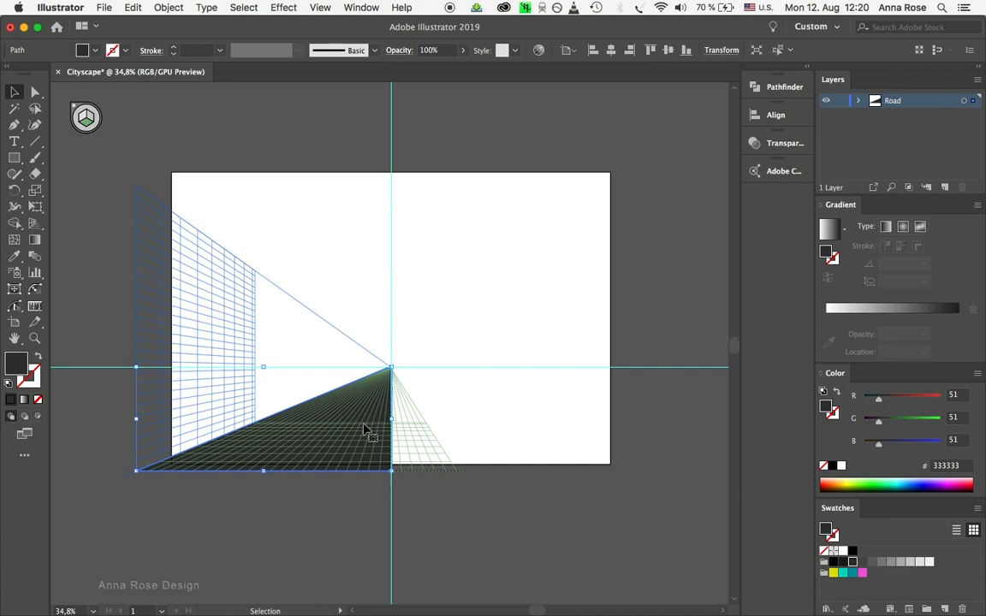
left_click(14, 192)
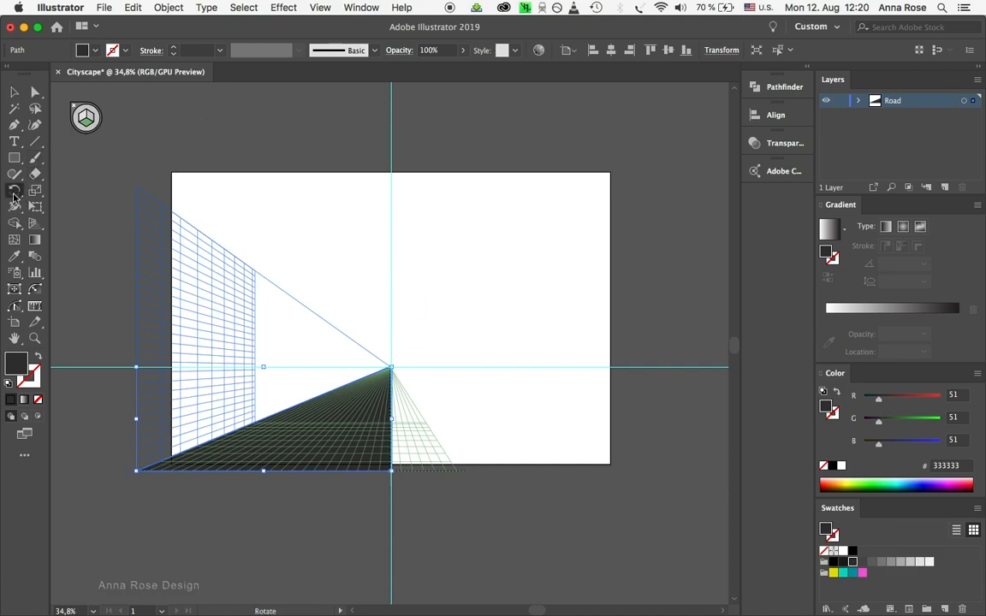
left_click(14, 196)
left_click(69, 207)
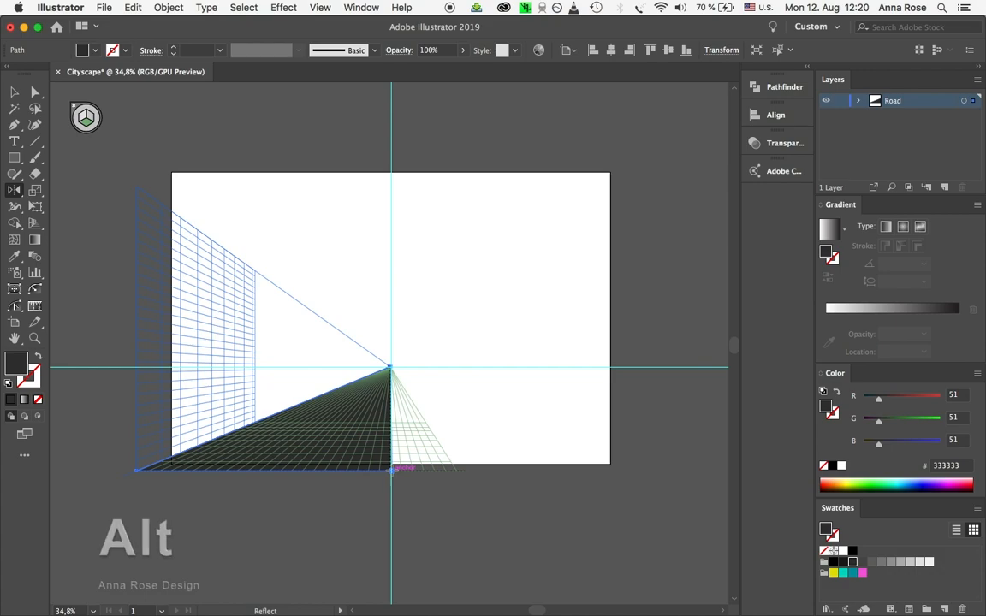
left_click(393, 470, "alt")
left_click(725, 323)
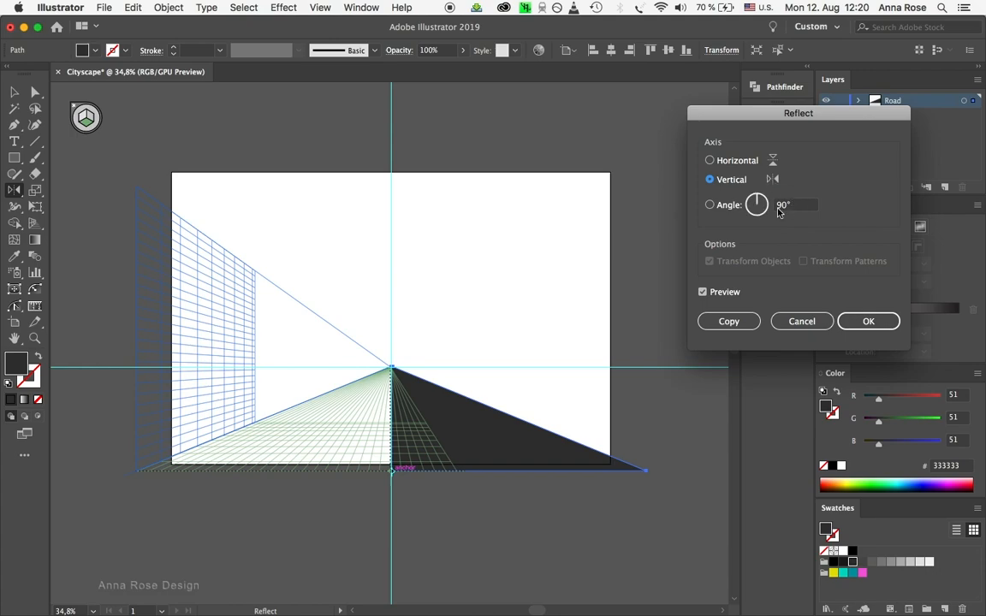
left_click(728, 323)
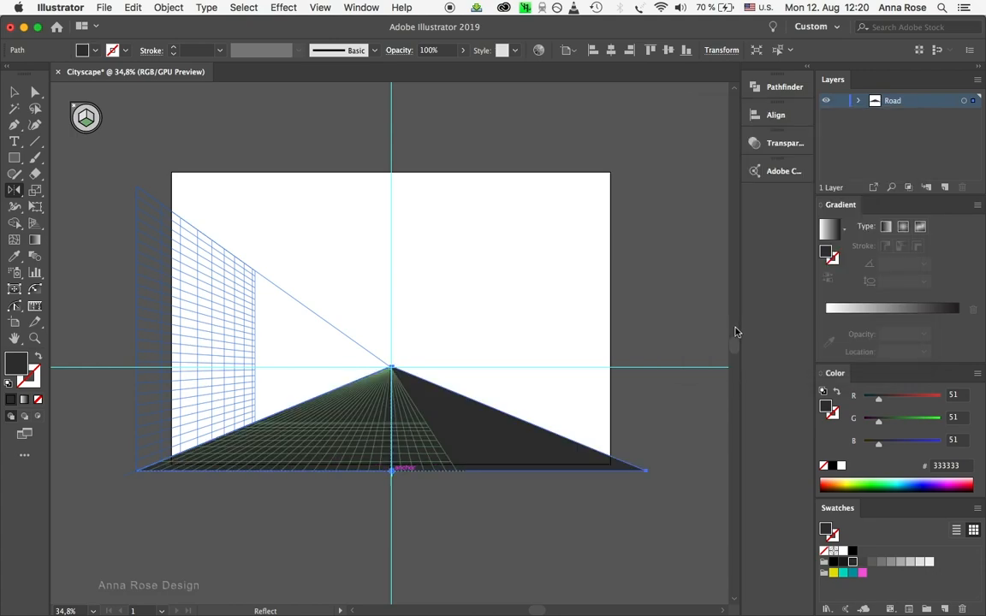
Try to unite the two road halves into one shape with Pathfinder and inspect the resulting group's contents
left_click(858, 100)
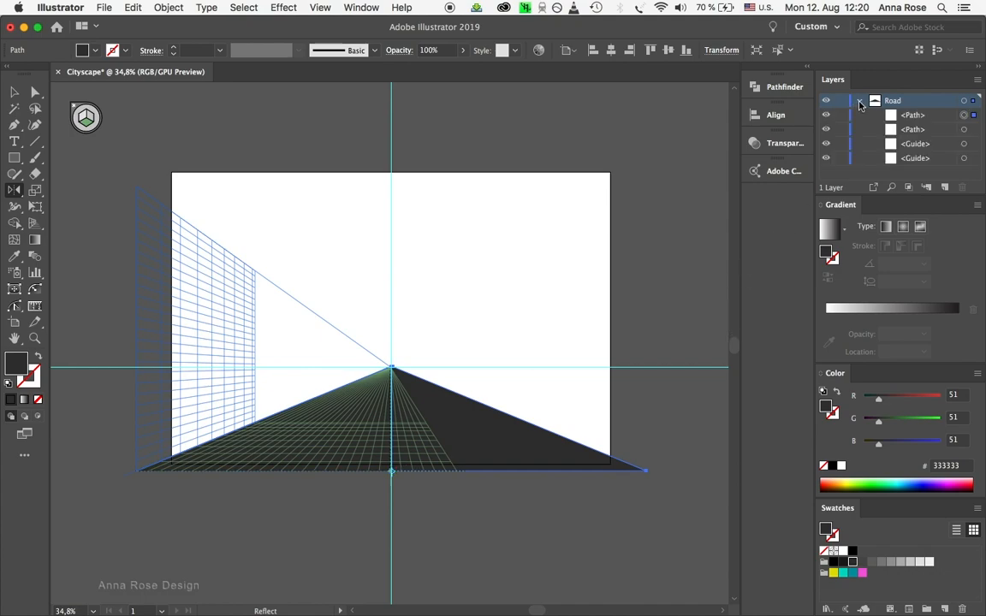
left_click(963, 129, "shift")
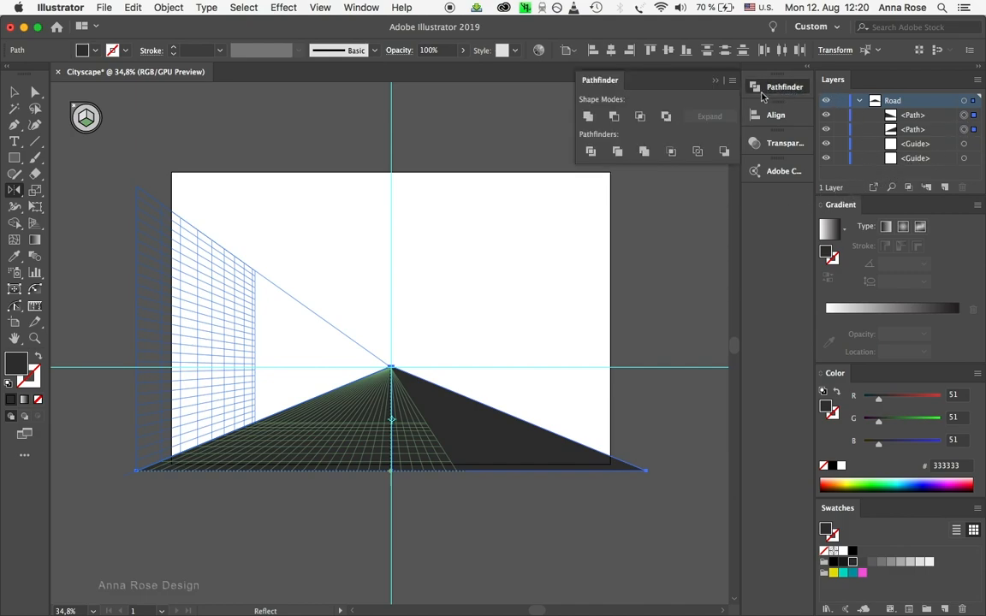
left_click(588, 118)
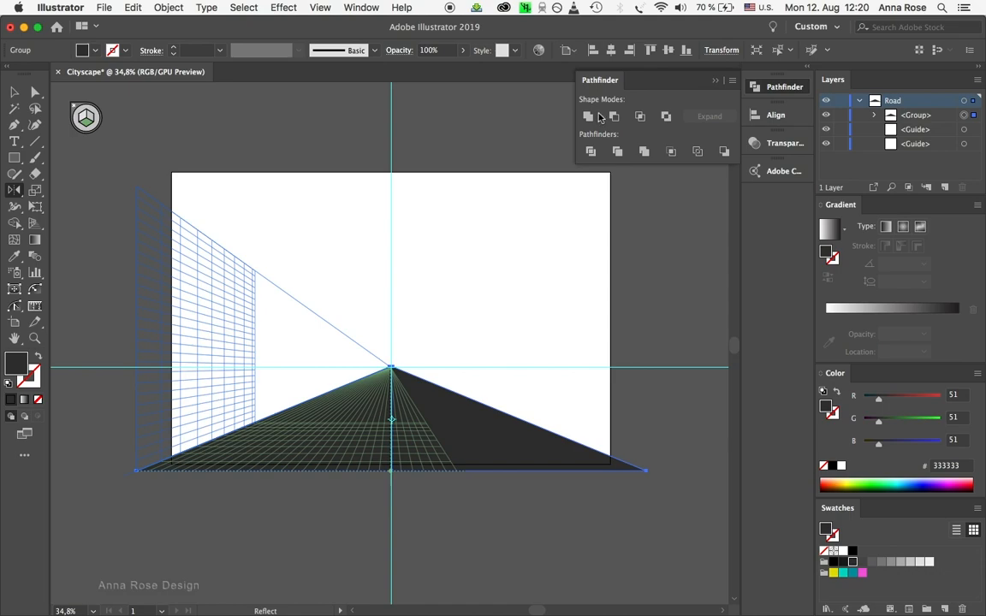
left_click(874, 116)
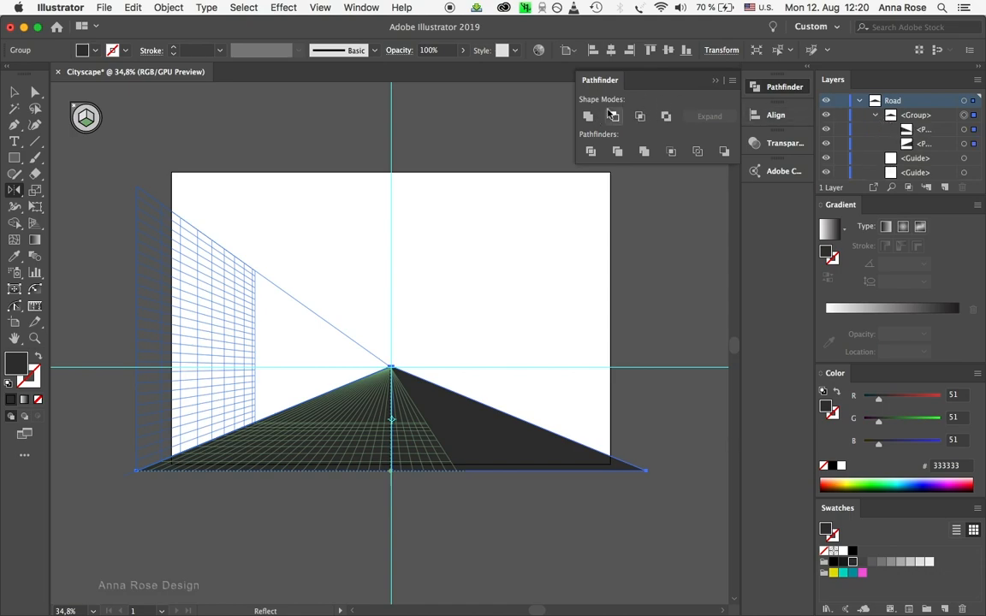
left_click(874, 115)
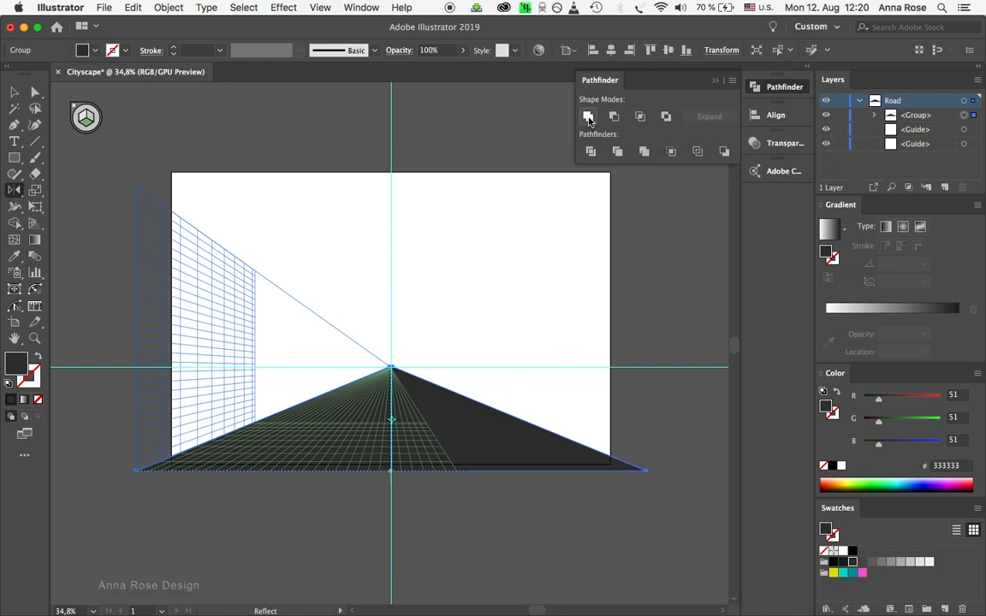
left_click(875, 116)
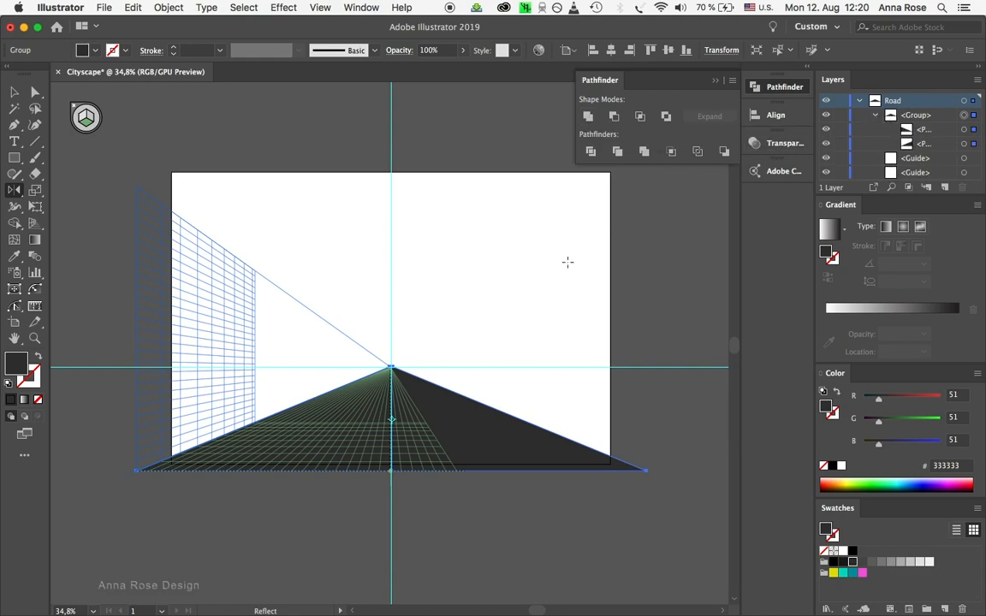
left_click(715, 81)
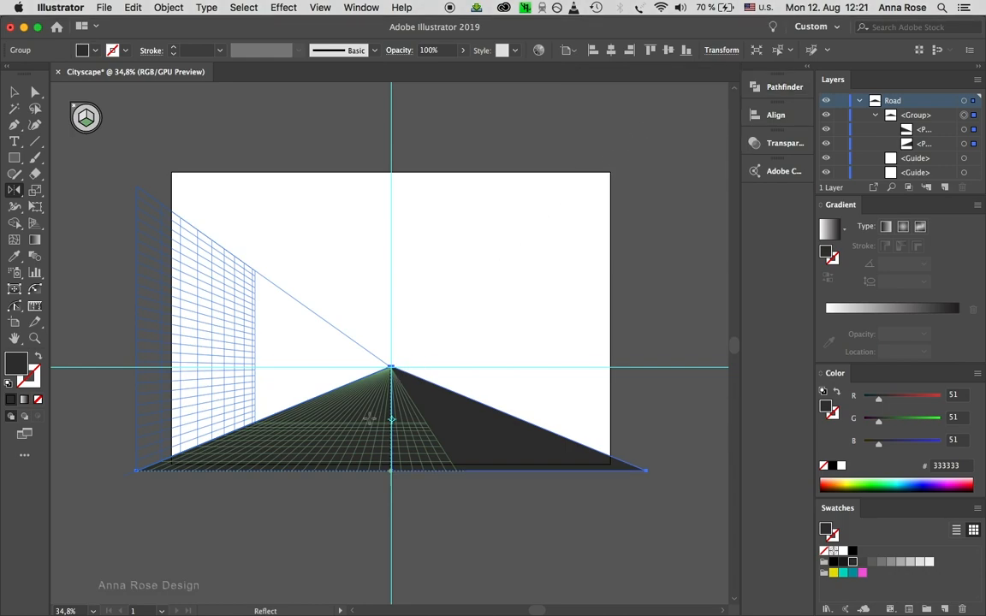
Close the gap at the horizon by moving the right road half's upper inner anchor onto the vertical centre guide
scroll(369, 418, "up", 10)
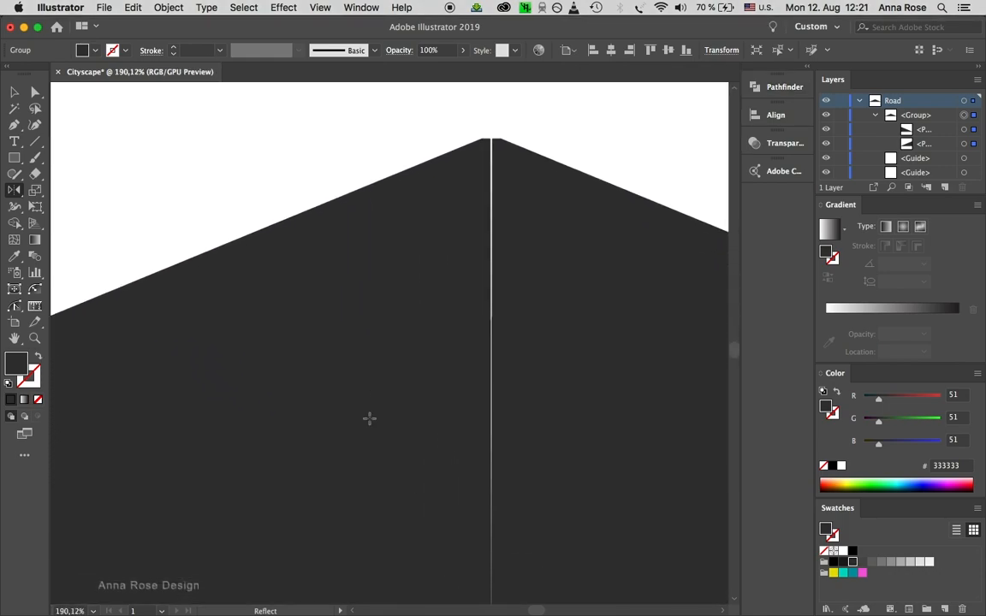
scroll(369, 418, "up", 1)
left_click_drag(556, 167, 511, 323)
scroll(476, 328, "up", 5)
left_click_drag(540, 244, 553, 328)
key("a")
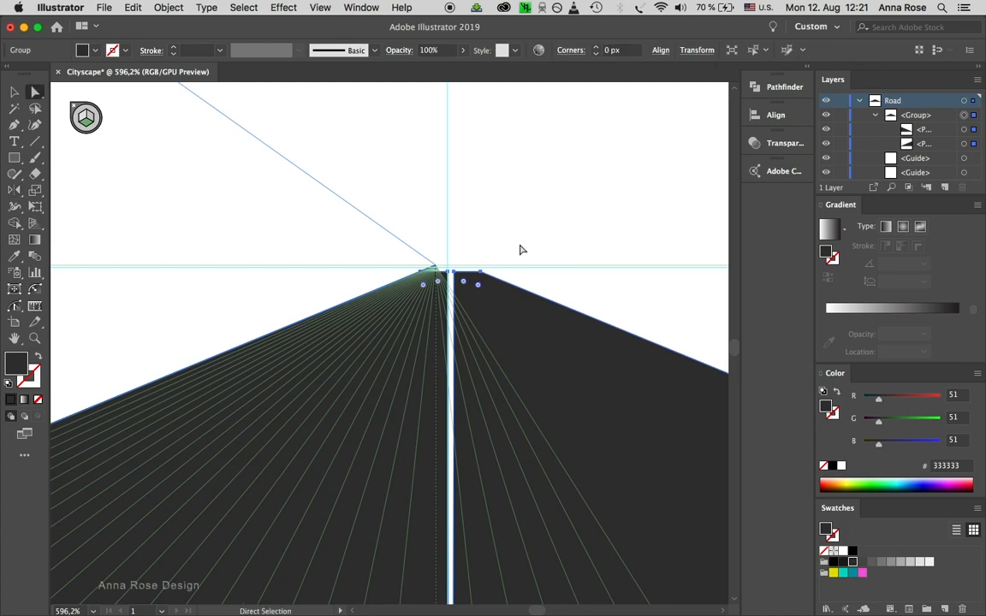
left_click_drag(480, 282, 458, 277)
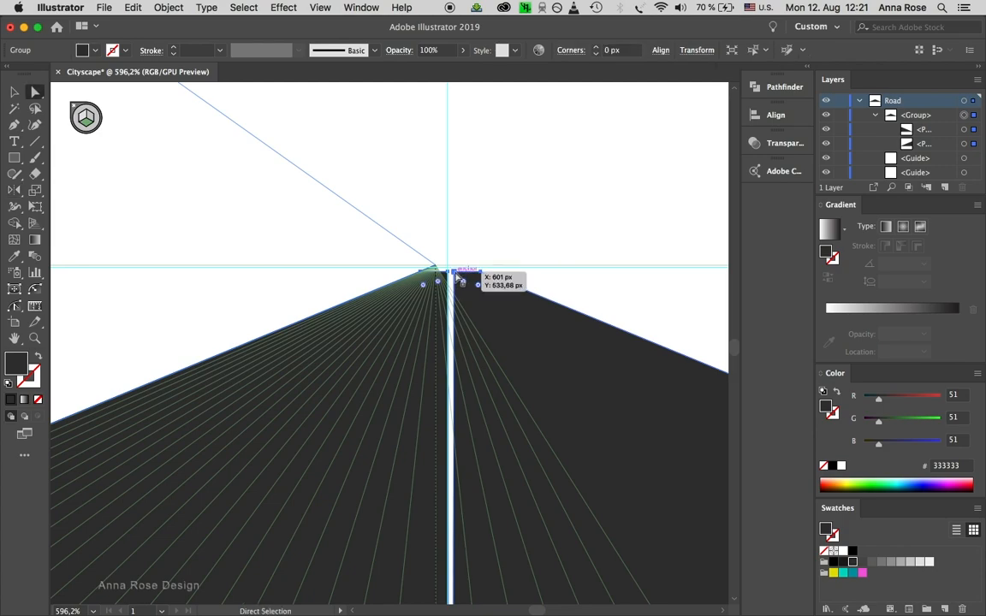
left_click(456, 274)
left_click_drag(456, 274, 447, 273)
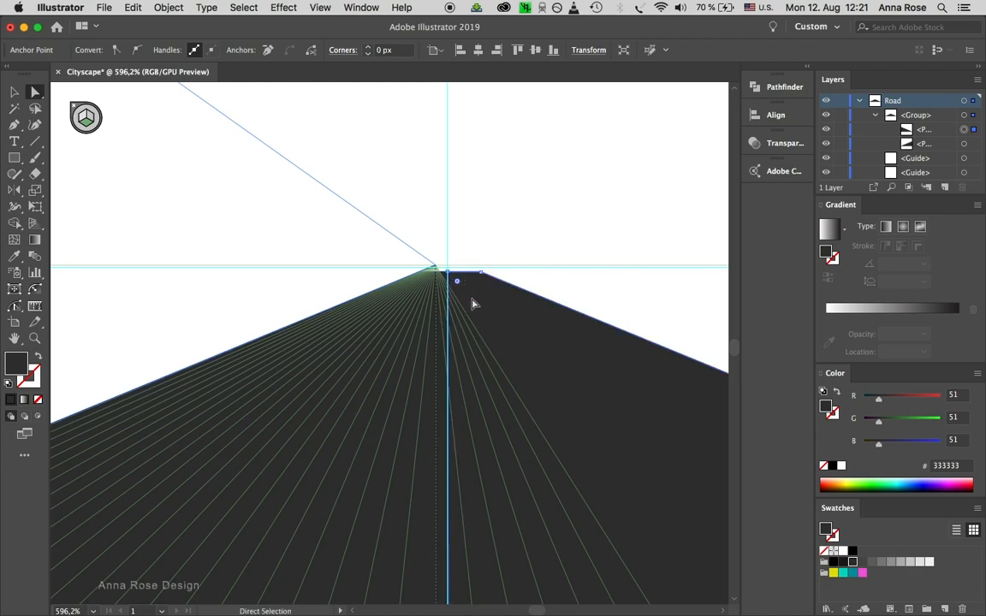
Unite the two road halves into a single path with Pathfinder
left_click(964, 147, "shift")
left_click(782, 88)
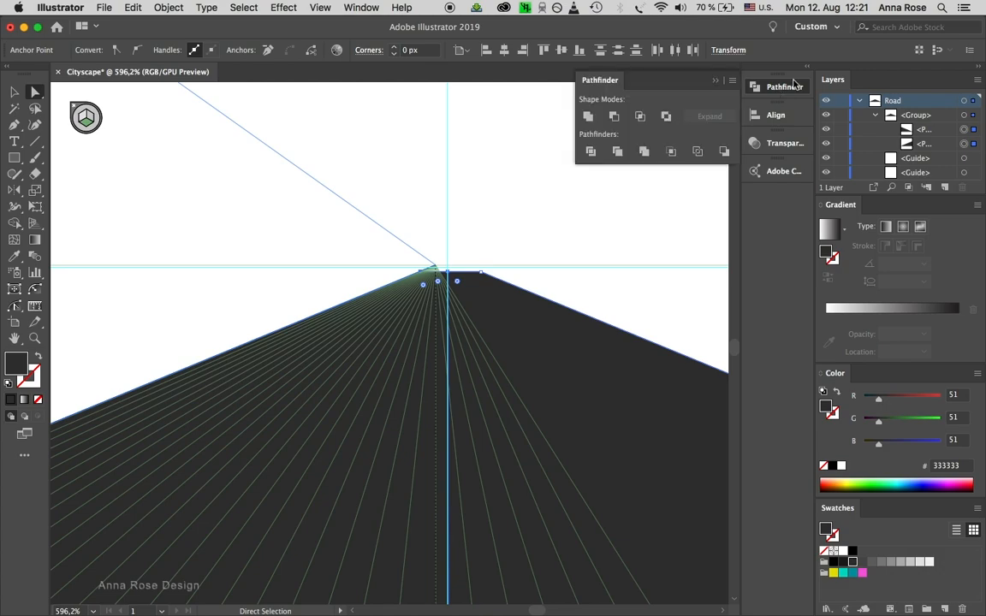
left_click(588, 116)
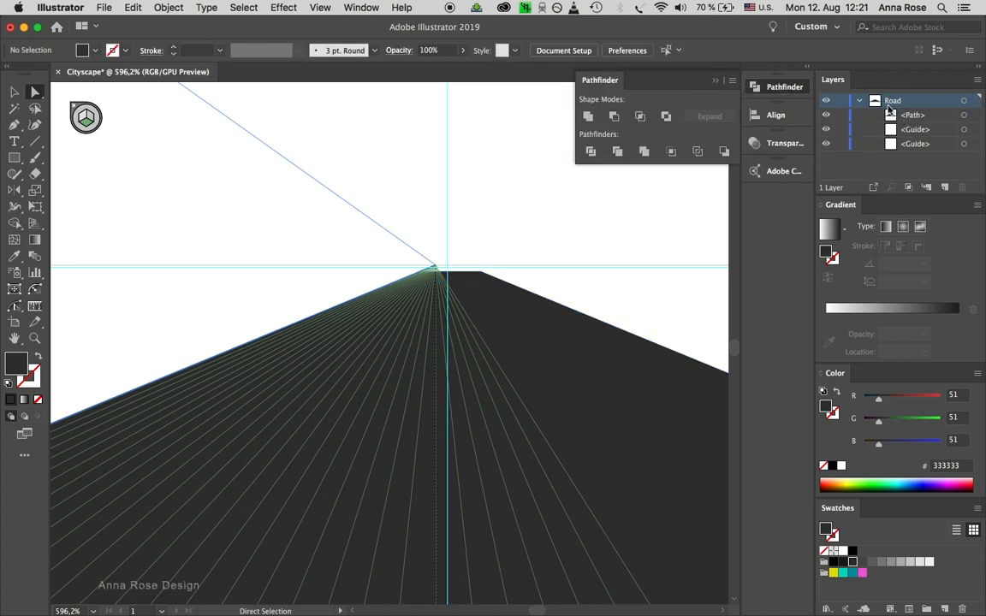
left_click(717, 82)
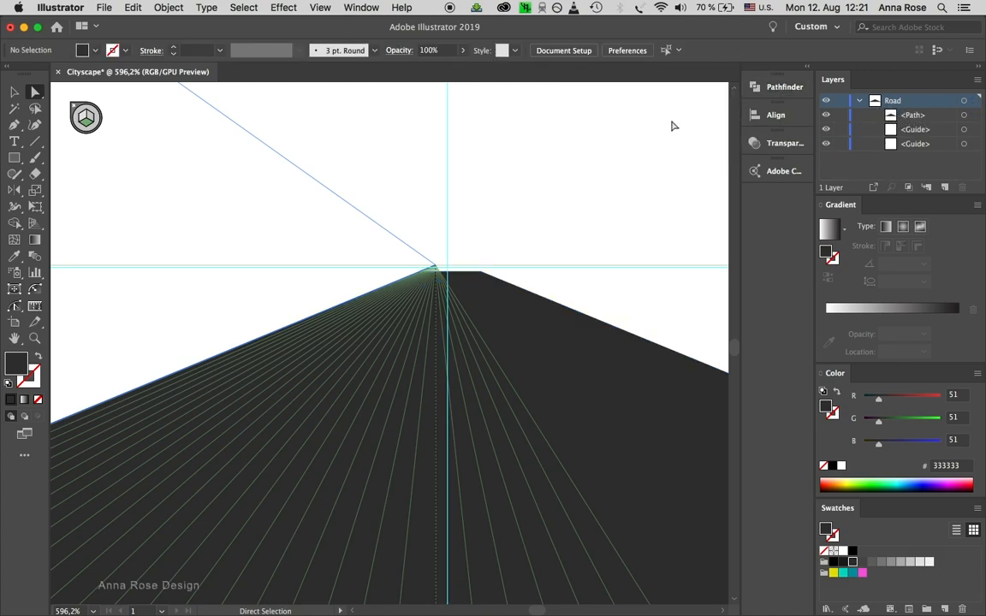
Add a new layer named Street above the Road layer and lock the Road layer
key("super+0")
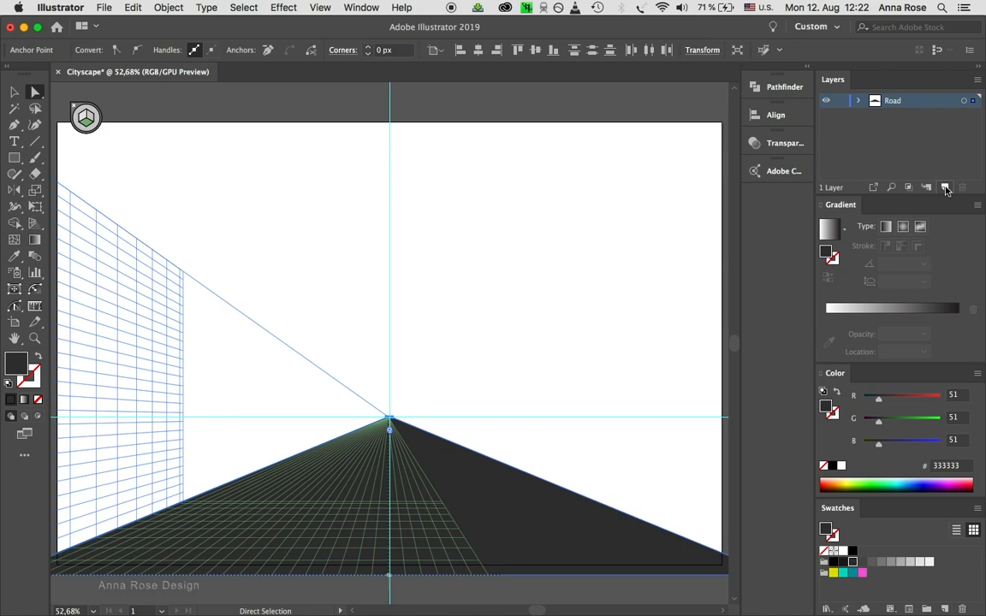
left_click(946, 189)
double_click(897, 101)
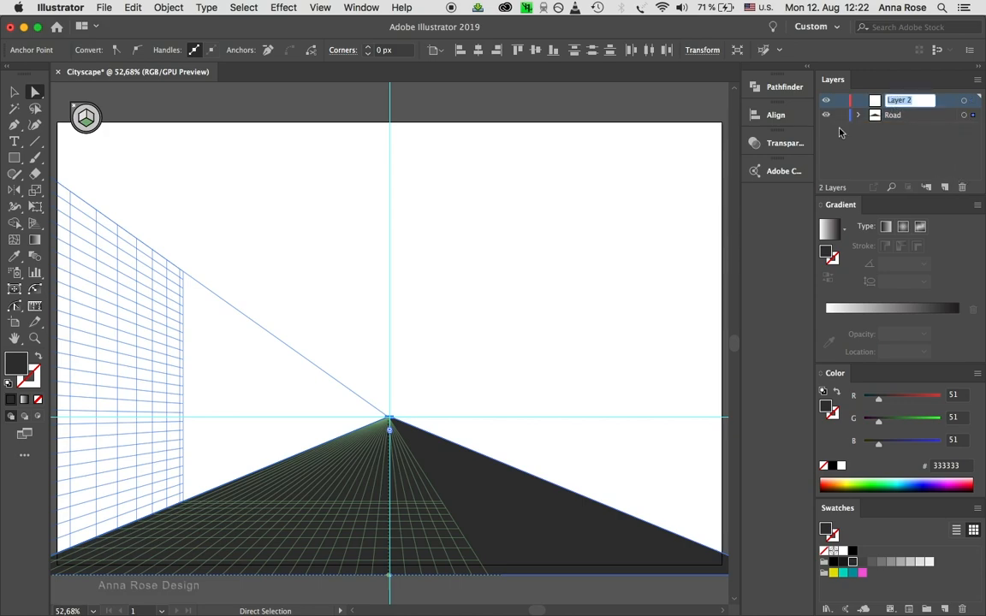
type("Street")
key("Return")
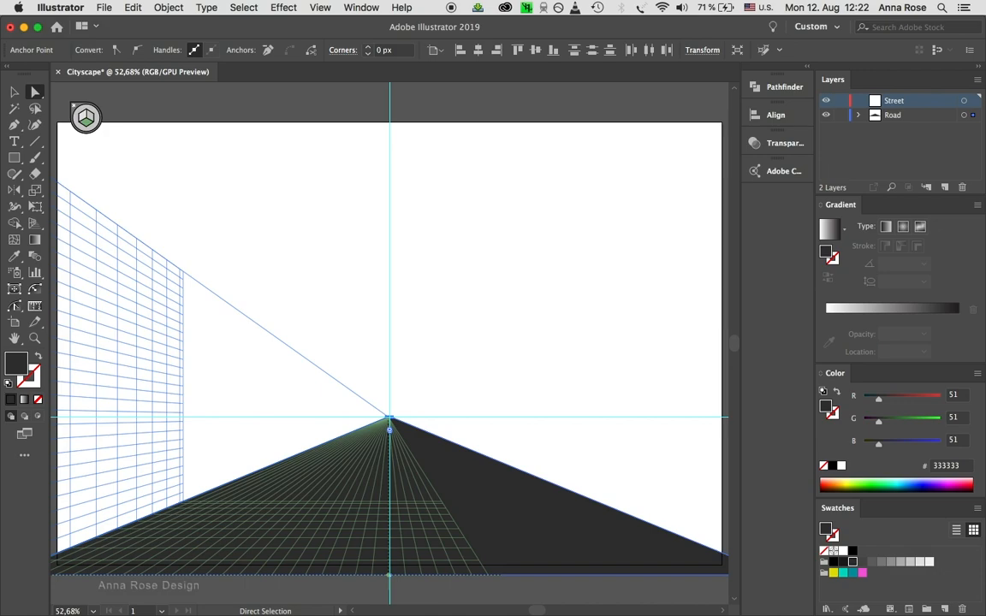
left_click(841, 116)
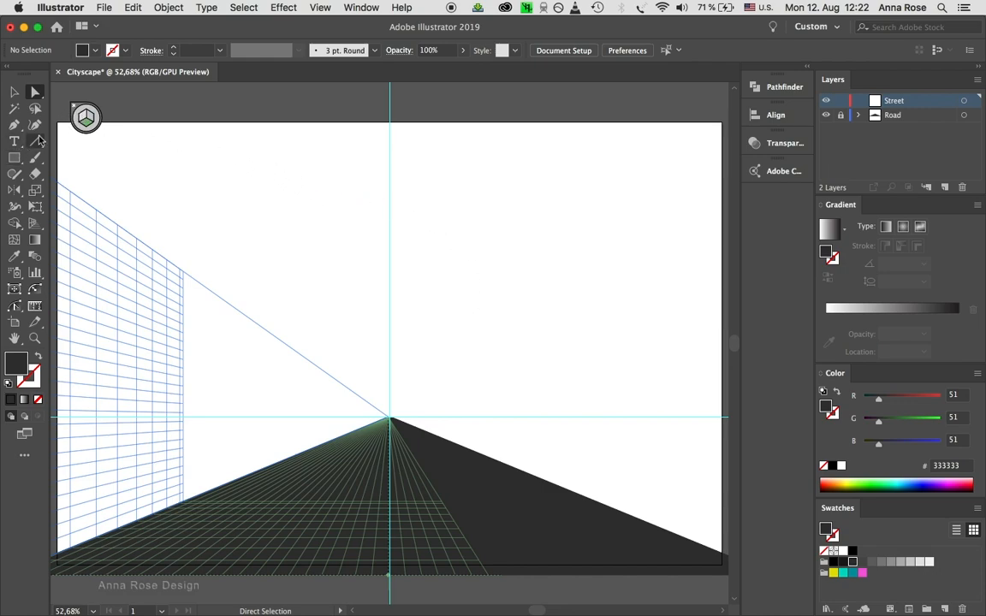
Draw five building side walls of varied heights in #4d4d4d on the left perspective plane, standing along the road's left edge
left_click(15, 160)
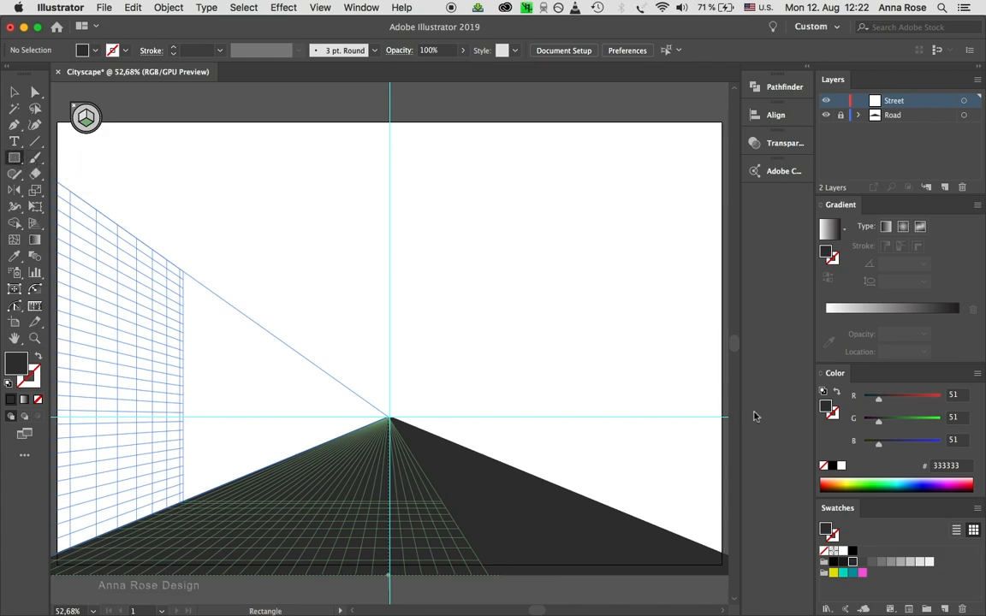
left_click(862, 565)
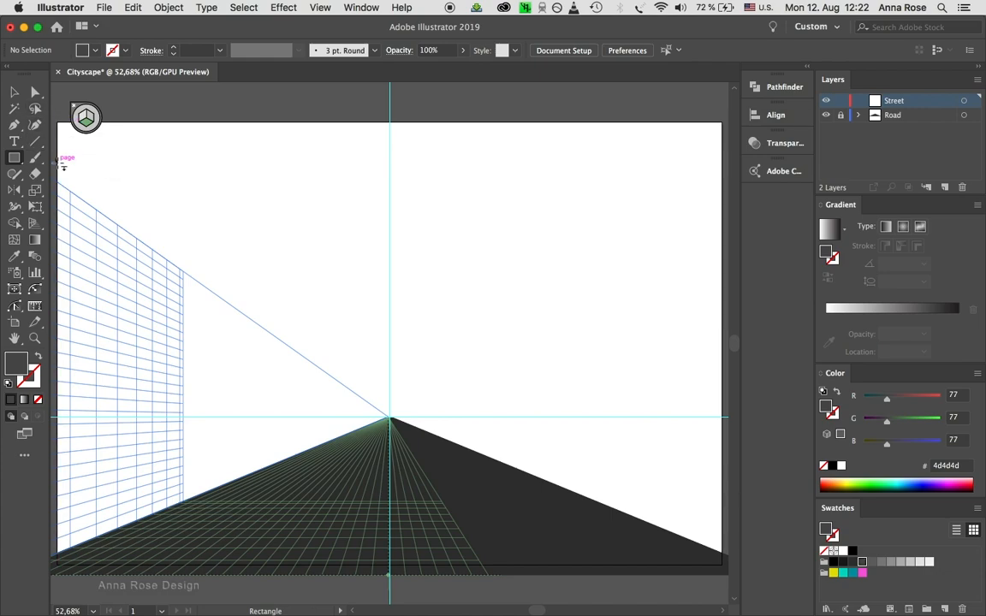
left_click(79, 120)
left_click_drag(161, 323, 181, 313)
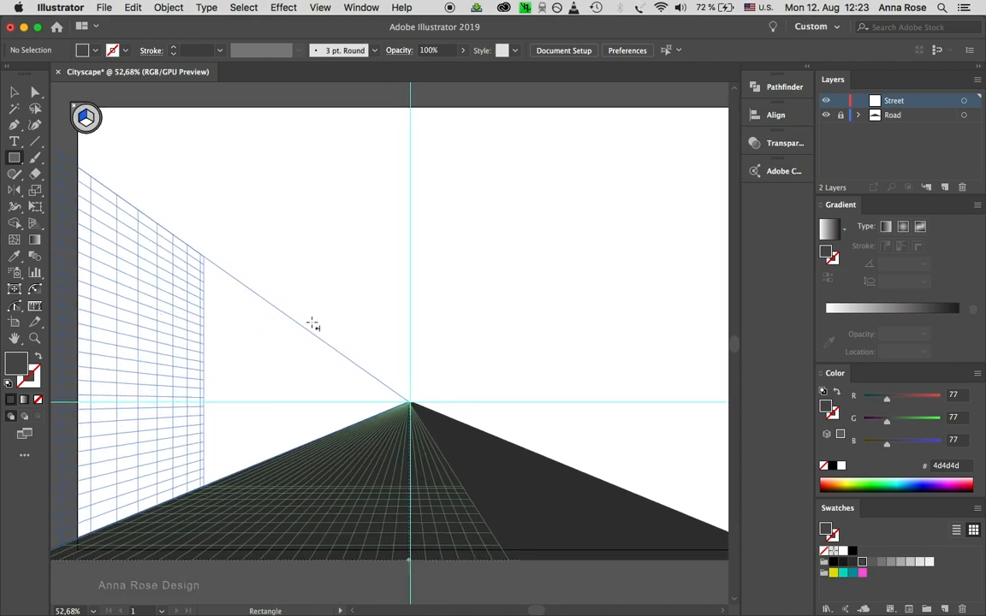
key("super+shift+i")
scroll(313, 325, "down", 3)
key("super+shift+i")
scroll(312, 325, "down", 1)
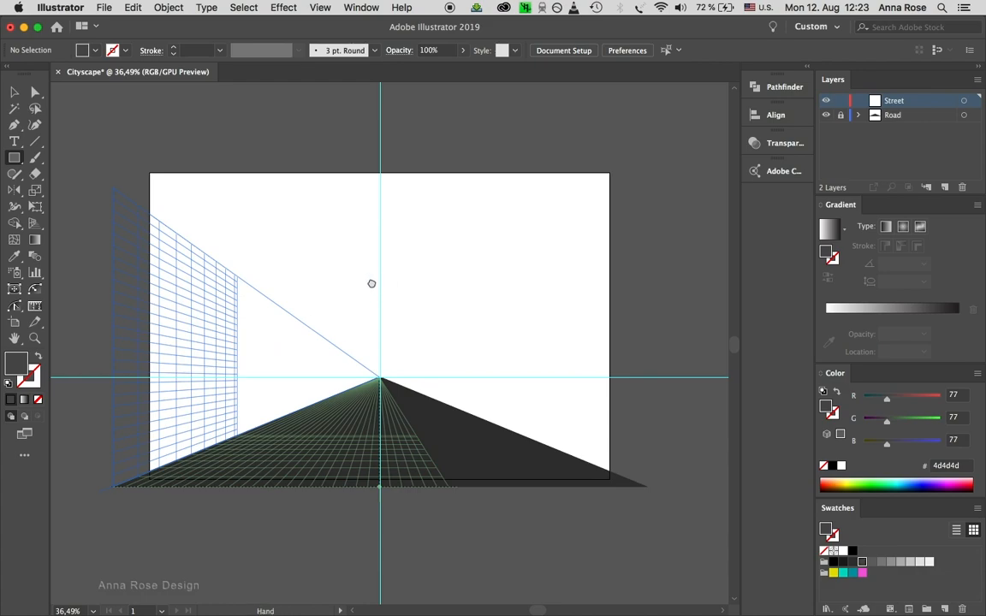
left_click_drag(337, 275, 358, 274)
mouse_move(150, 293)
left_mouse_down()
mouse_move(190, 434)
mouse_move(181, 470)
left_mouse_up()
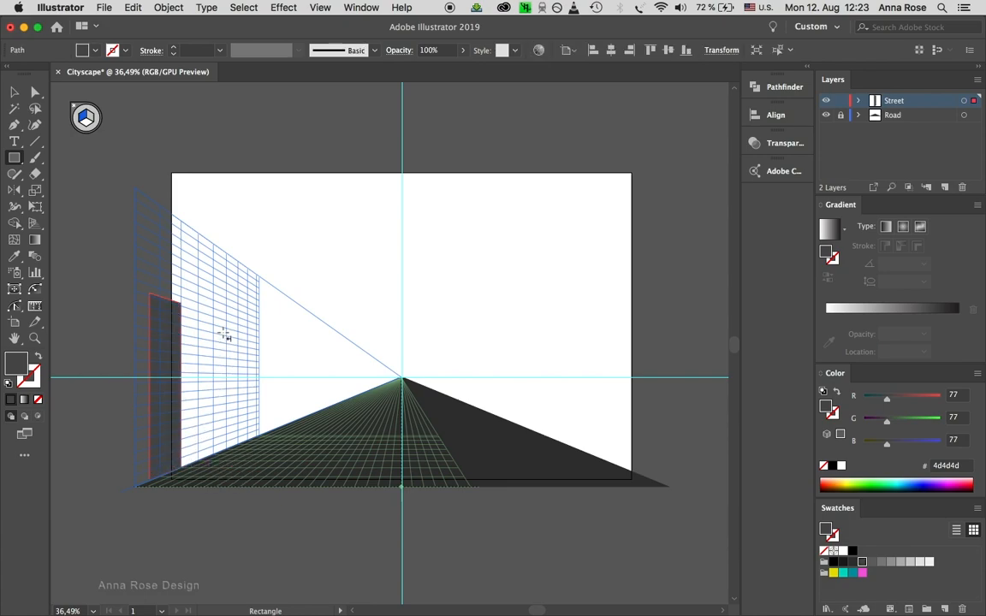
left_click_drag(214, 254, 228, 454)
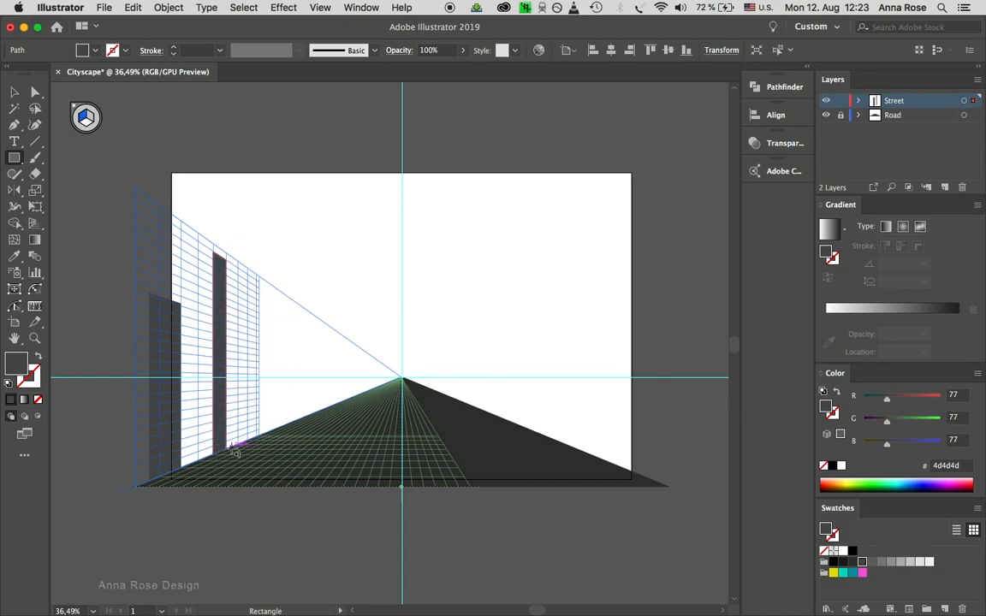
left_click_drag(266, 303, 274, 433)
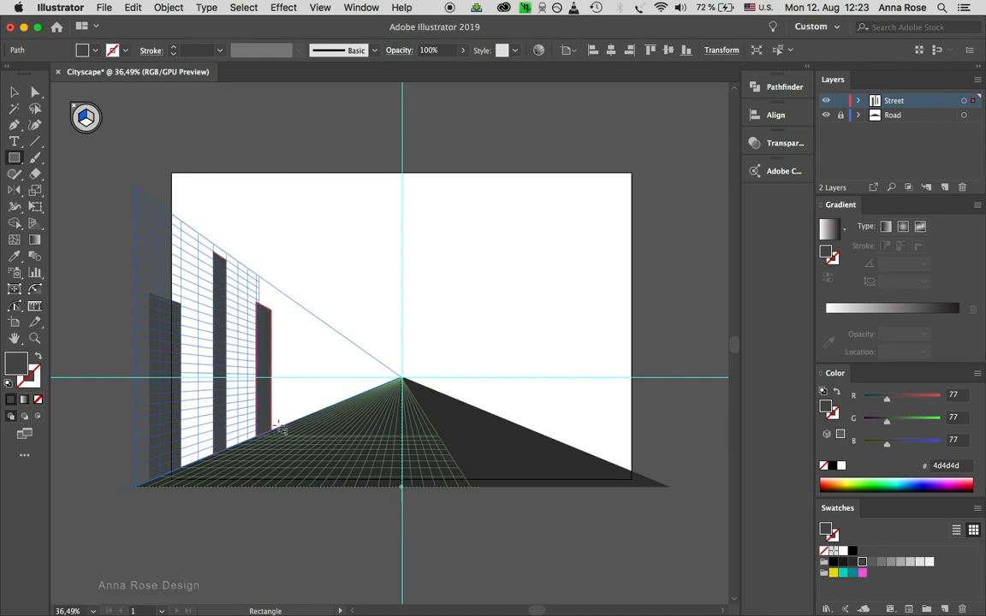
left_click_drag(313, 343, 334, 410)
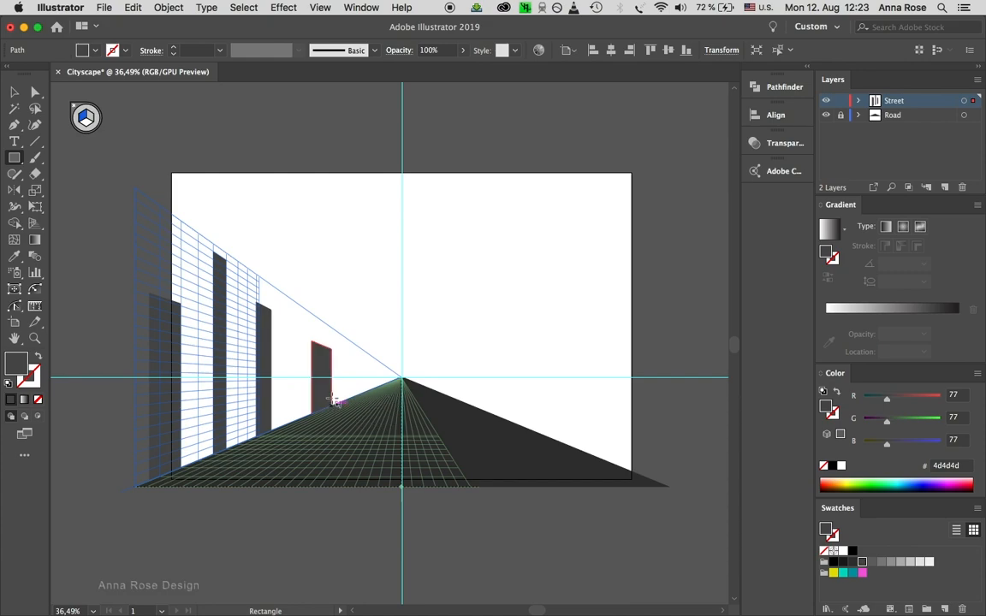
left_click_drag(351, 321, 359, 391)
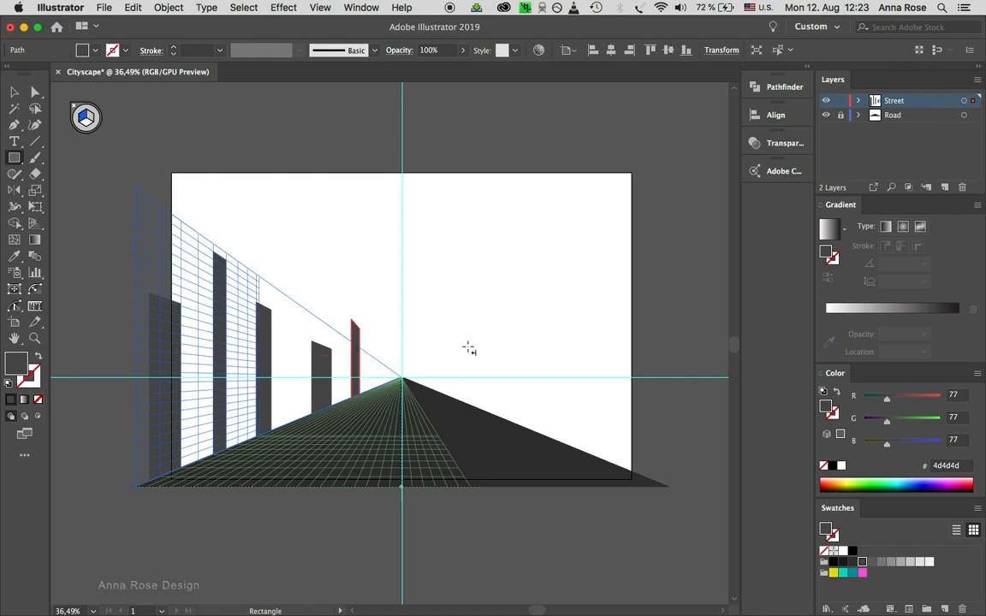
Draw four #4d4d4d building side walls of varied heights in perspective along the road's right edge, then deselect
left_click_drag(458, 337, 447, 394)
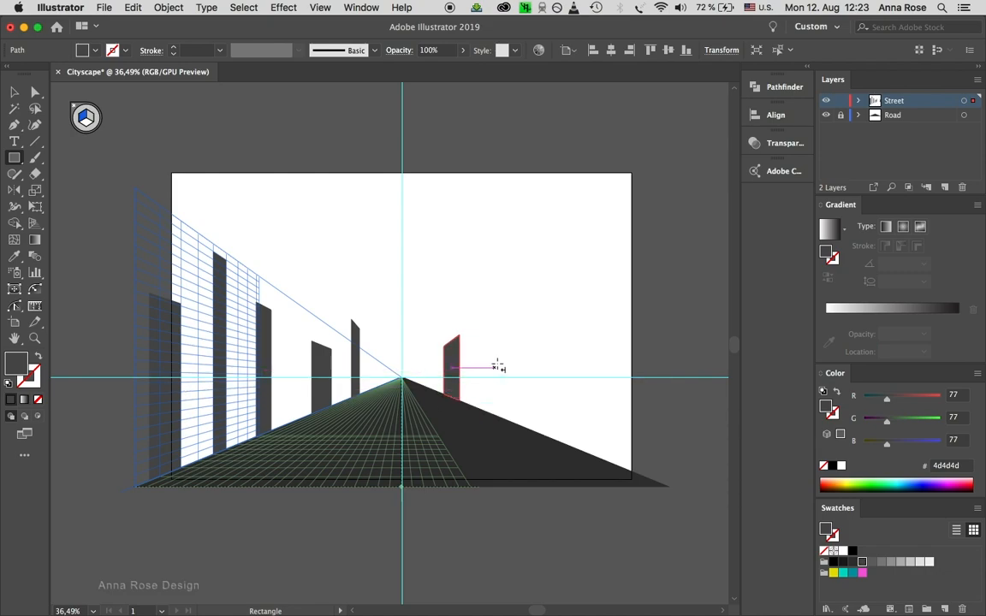
left_click_drag(497, 242, 505, 418)
left_click_drag(555, 293, 540, 436)
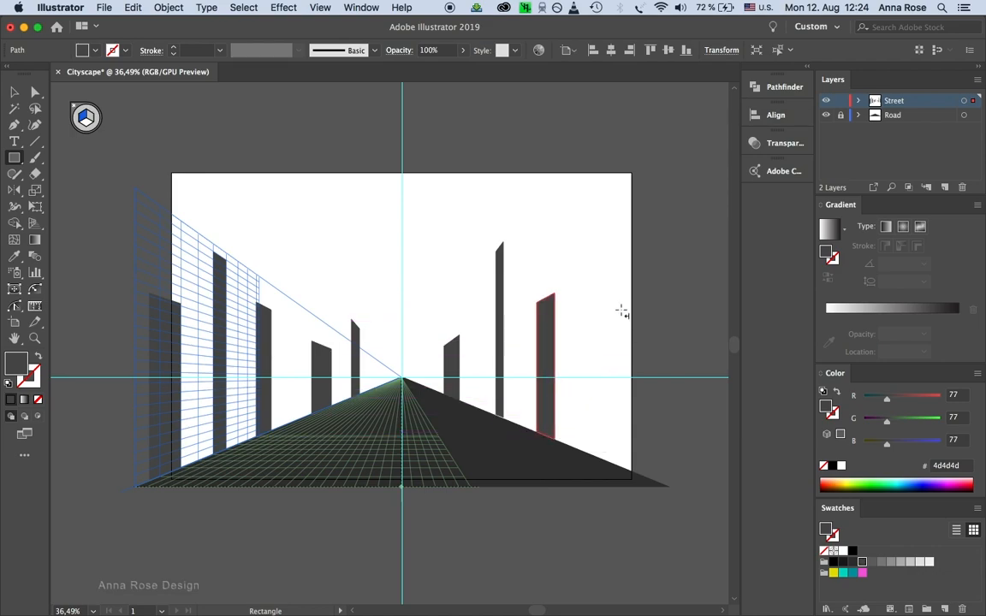
left_click_drag(602, 245, 587, 458)
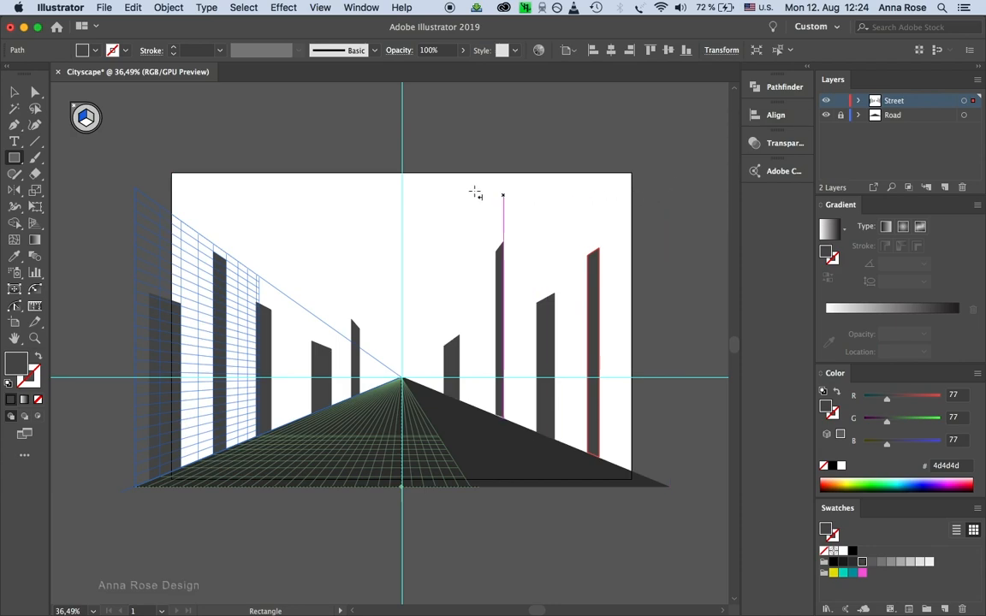
left_click(13, 96)
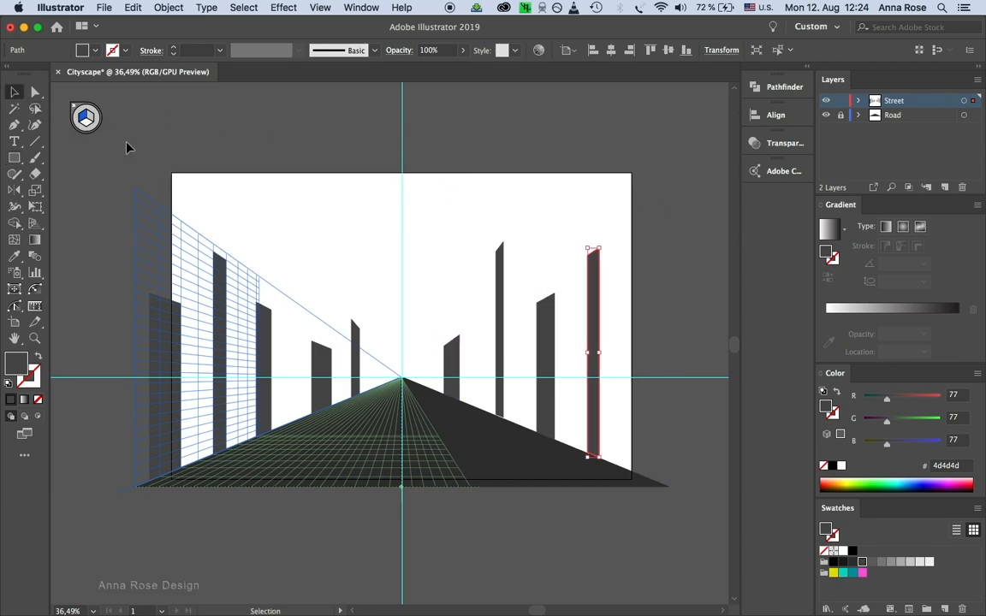
left_click(144, 130)
Draw a flat #666666 front face for the second left building without an active grid plane and move it to the bottom of the Street layer
left_click(19, 159)
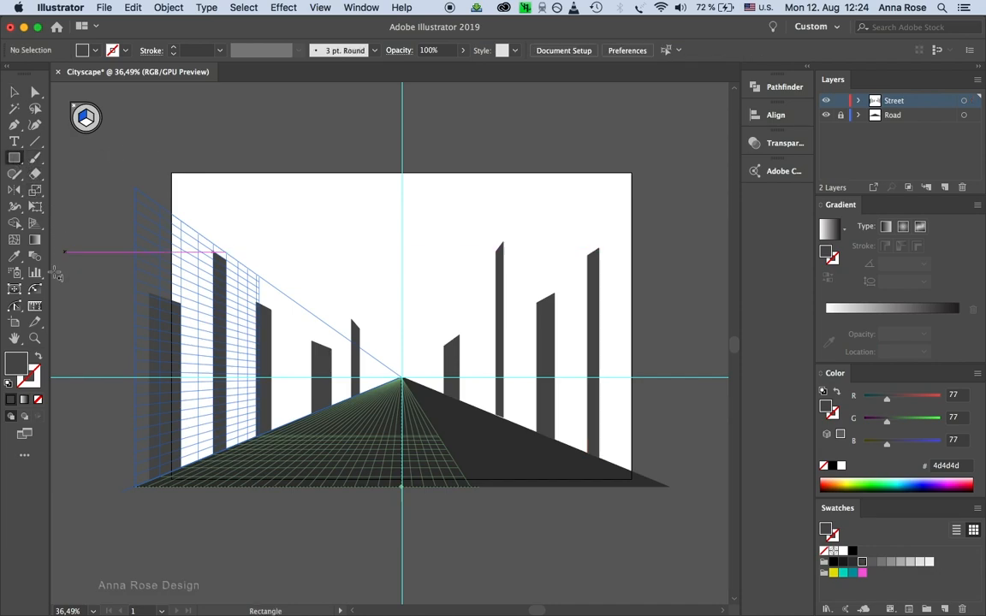
left_click(873, 562)
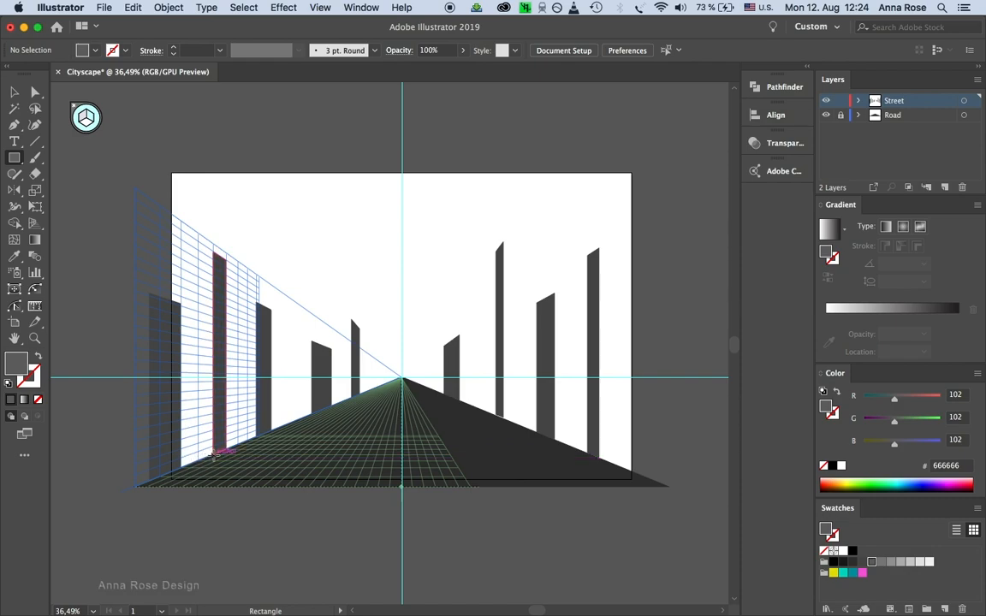
left_click_drag(213, 453, 154, 257)
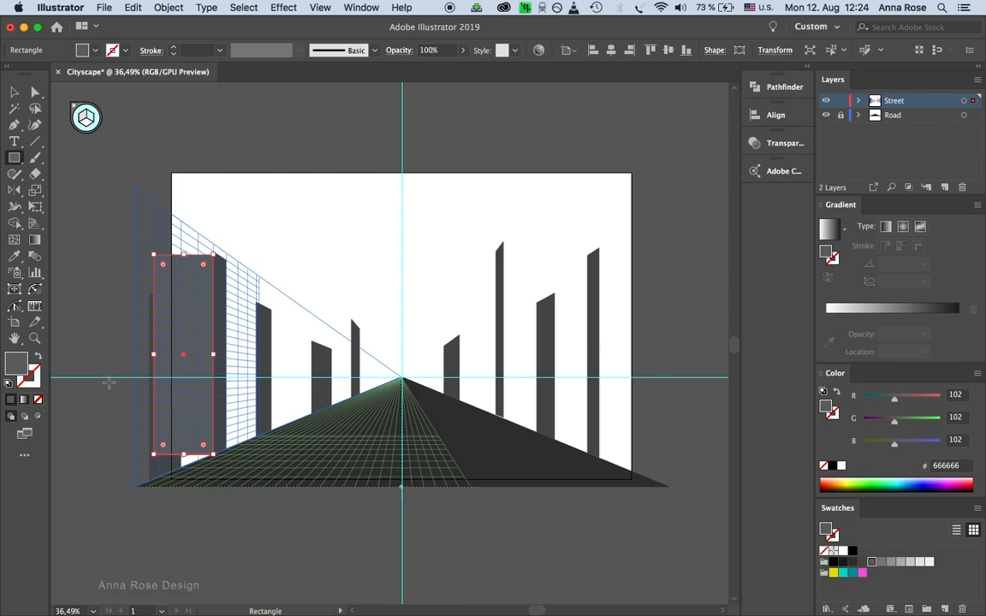
left_click(861, 101)
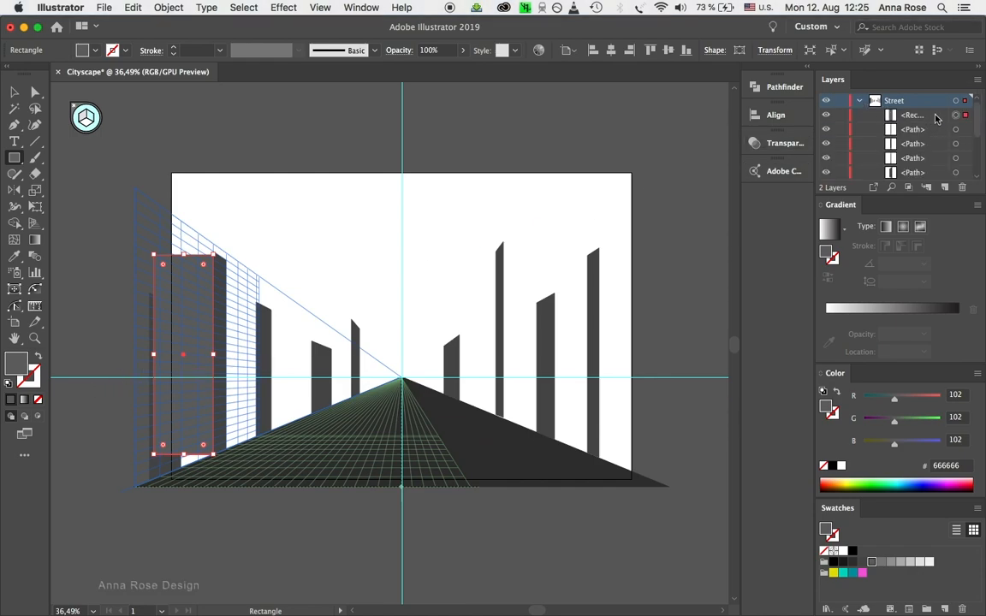
scroll(931, 142, "down", 3)
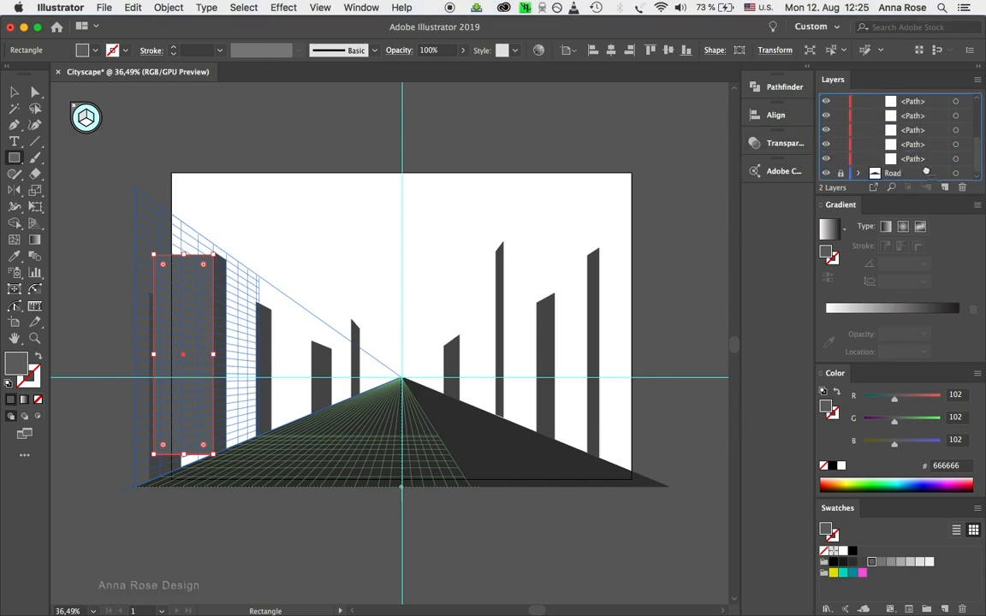
scroll(930, 162, "down", 1)
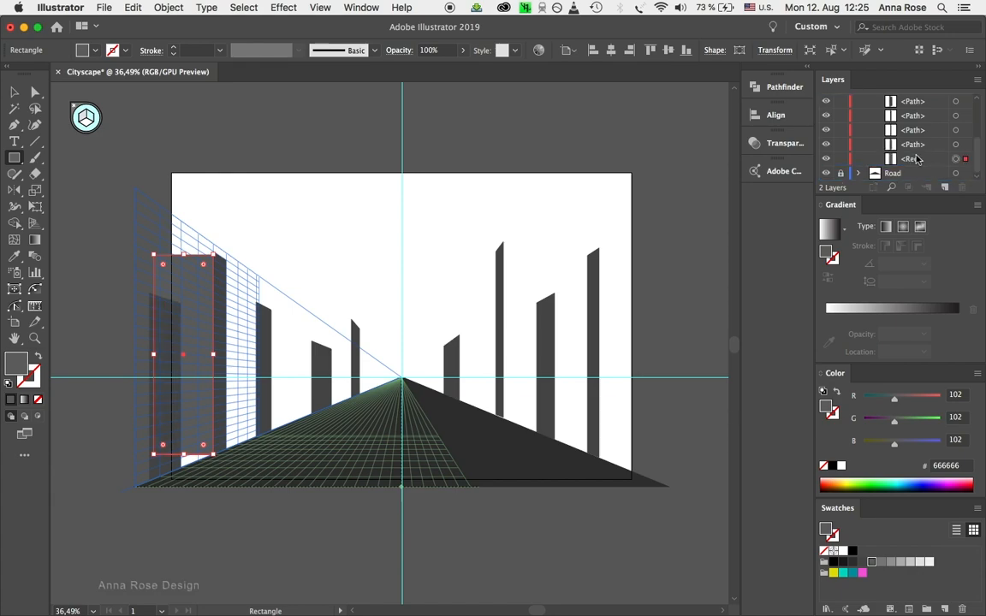
Using Draw Behind mode, add #666666 front faces extending outward from the three remaining left building walls nearer the vanishing point
left_click(24, 418)
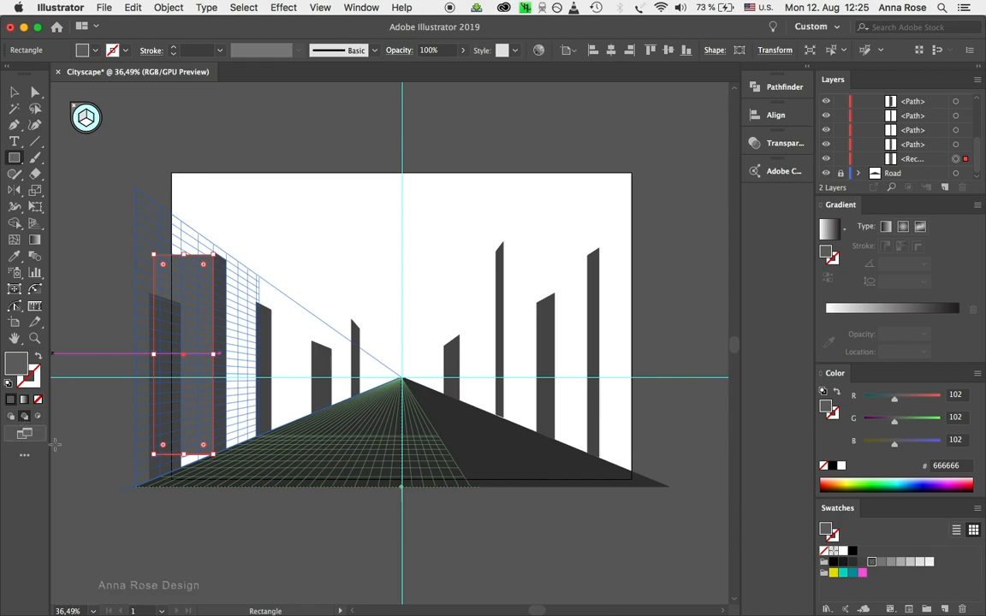
left_click_drag(255, 437, 204, 302)
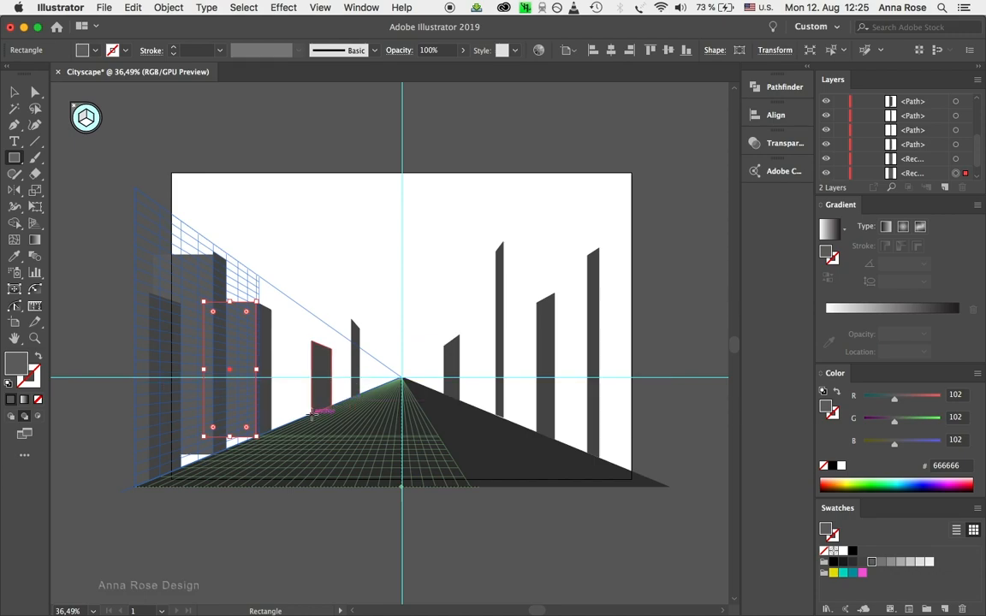
left_click_drag(311, 417, 251, 341)
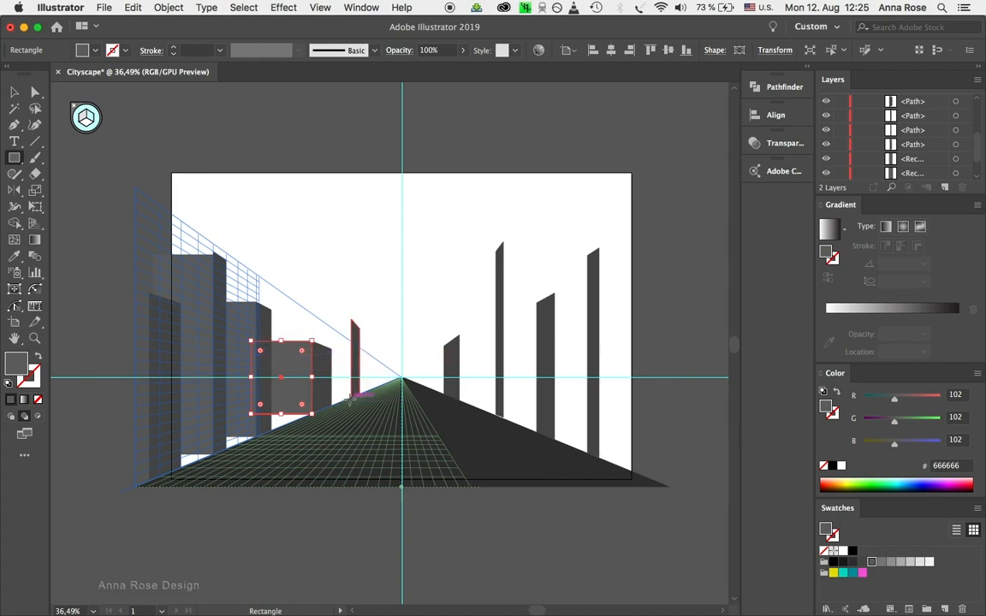
left_click_drag(349, 399, 287, 319)
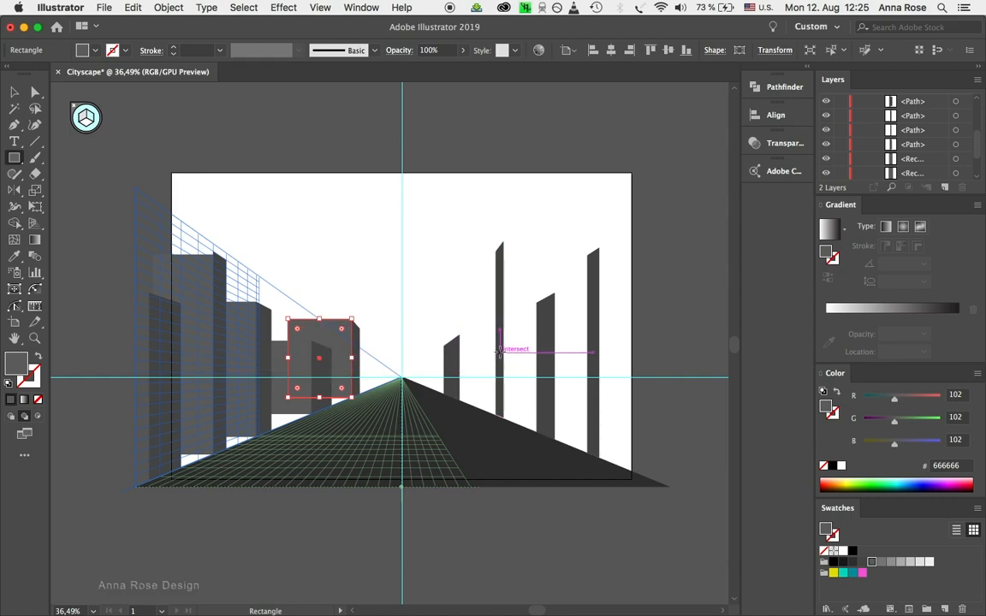
Draw #666666 front faces behind the four right building walls, extending outward from each wall's outer edge, and deselect
left_click_drag(600, 457, 678, 247)
left_click_drag(555, 440, 630, 294)
left_click_drag(504, 417, 572, 246)
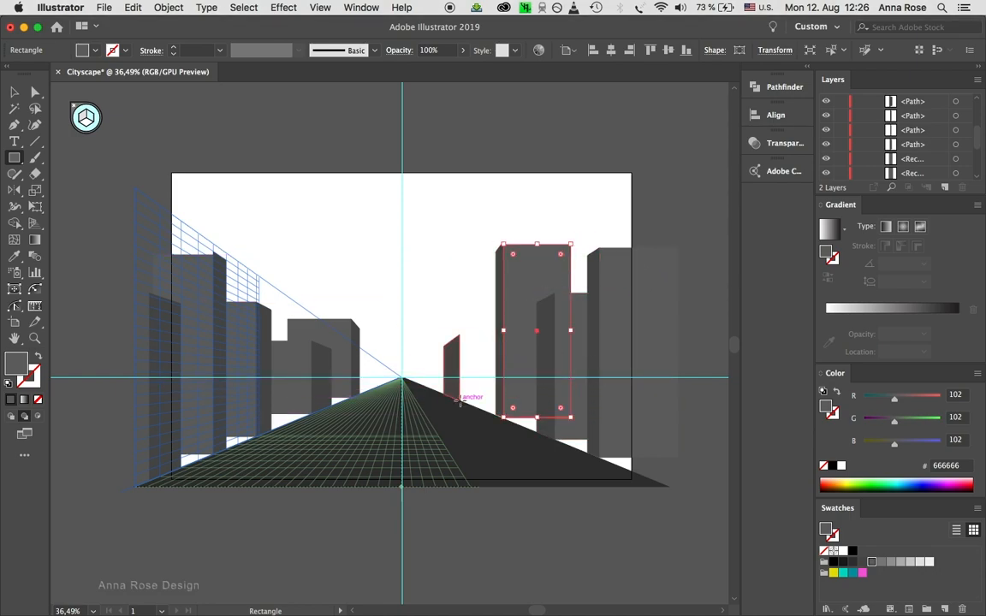
left_click_drag(460, 400, 509, 334)
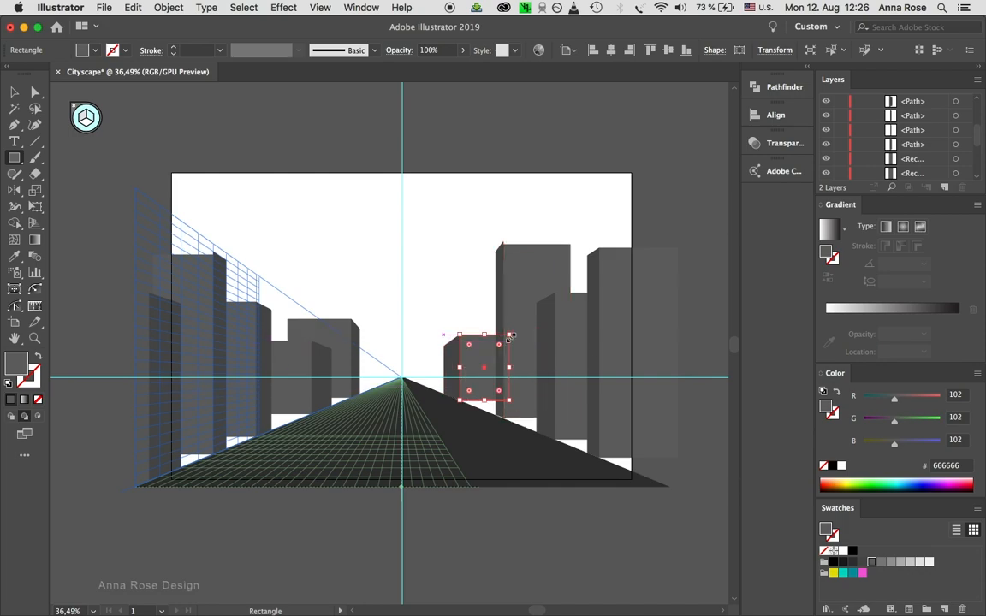
left_click(15, 93)
left_click(176, 116)
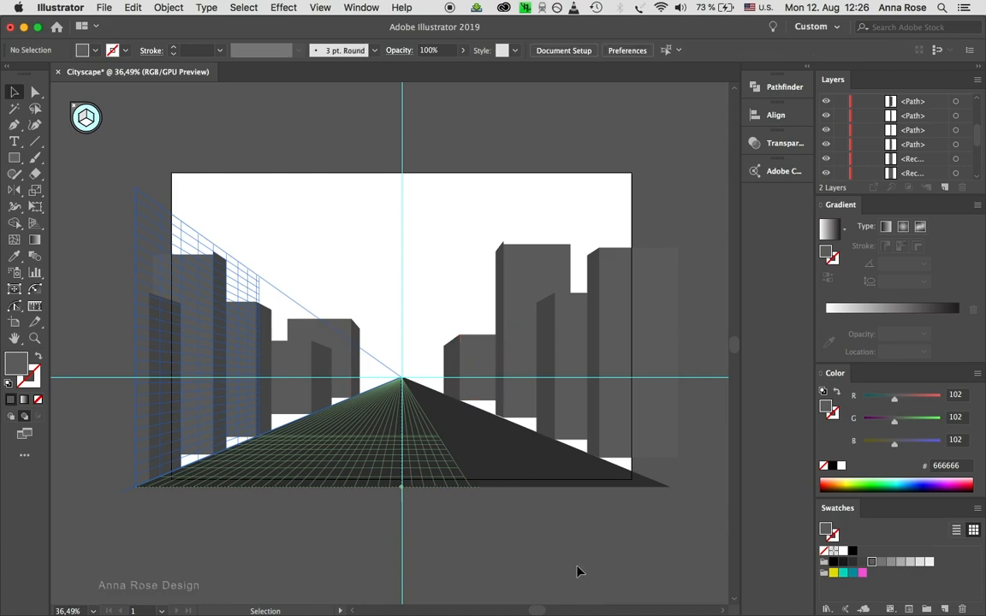
Draw three #808080 background buildings behind the street, one at the centre and two on the left, all standing on the horizon guide
left_click(15, 159)
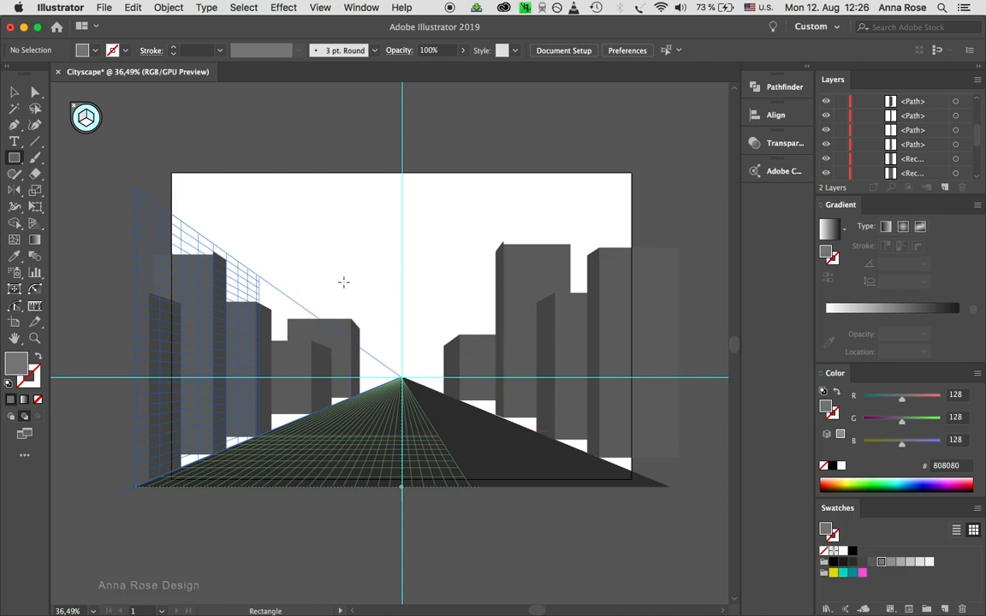
left_click_drag(381, 276, 477, 377)
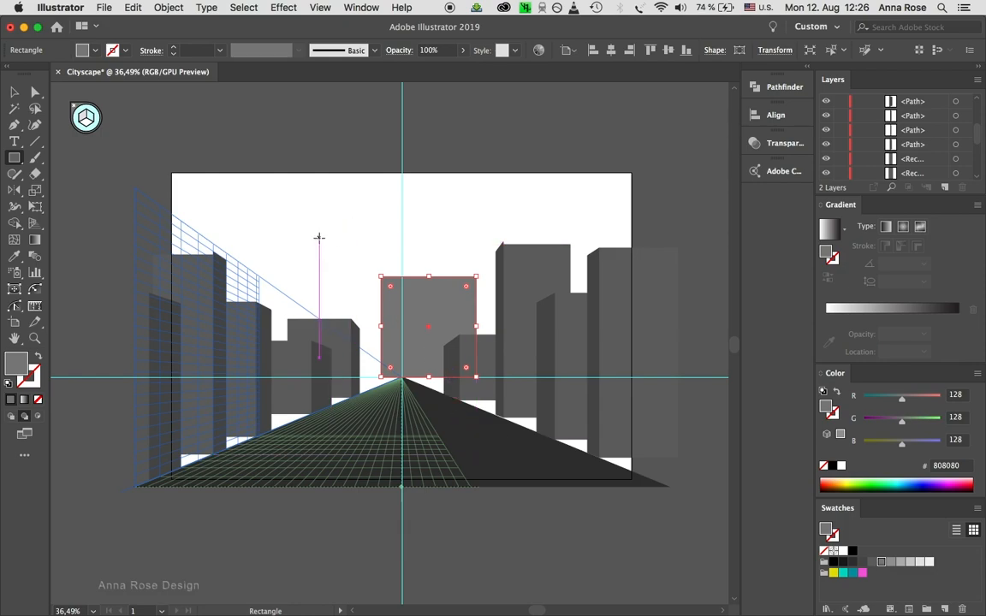
left_click_drag(325, 243, 369, 377)
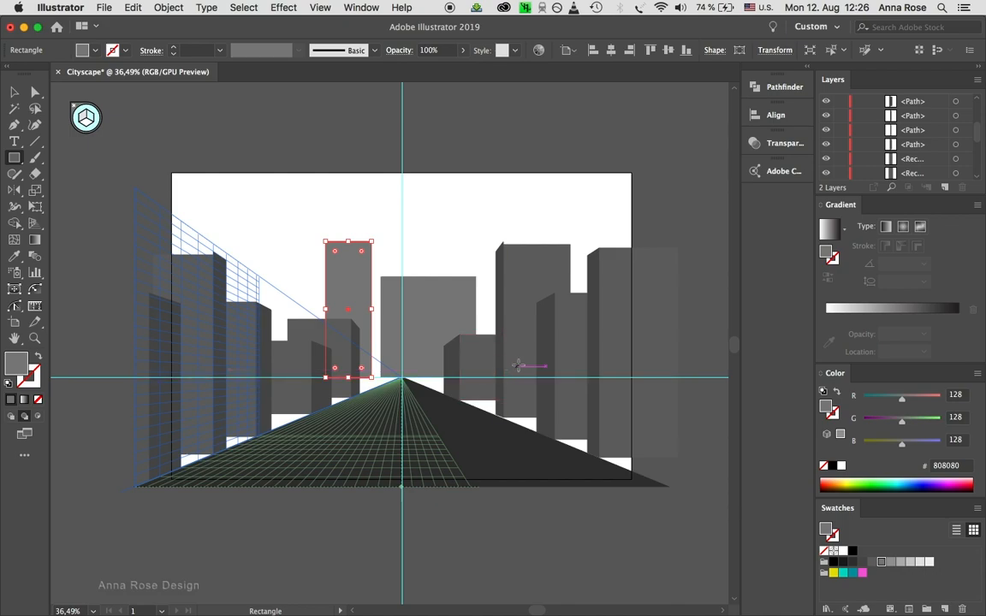
left_click_drag(260, 258, 303, 377)
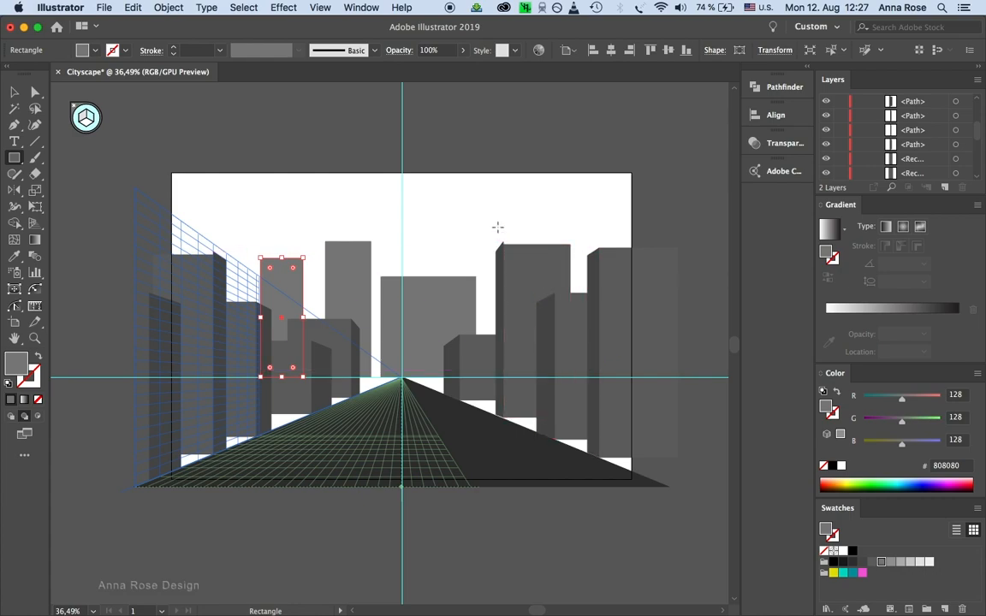
left_click(14, 91)
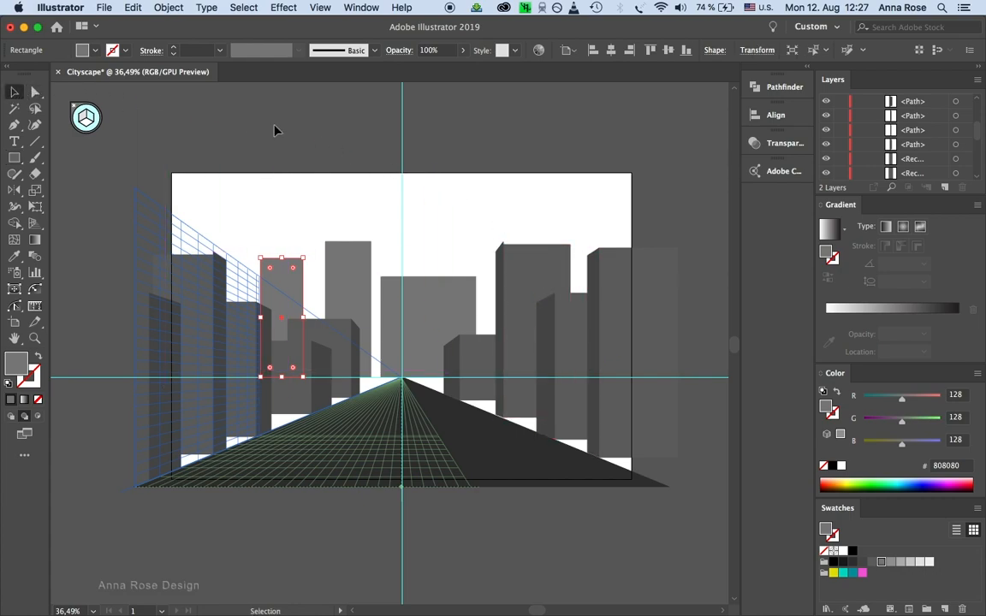
Raise the top edge of the tallest right building's front face straight up to meet the top outer corner of its side wall
left_click(490, 165)
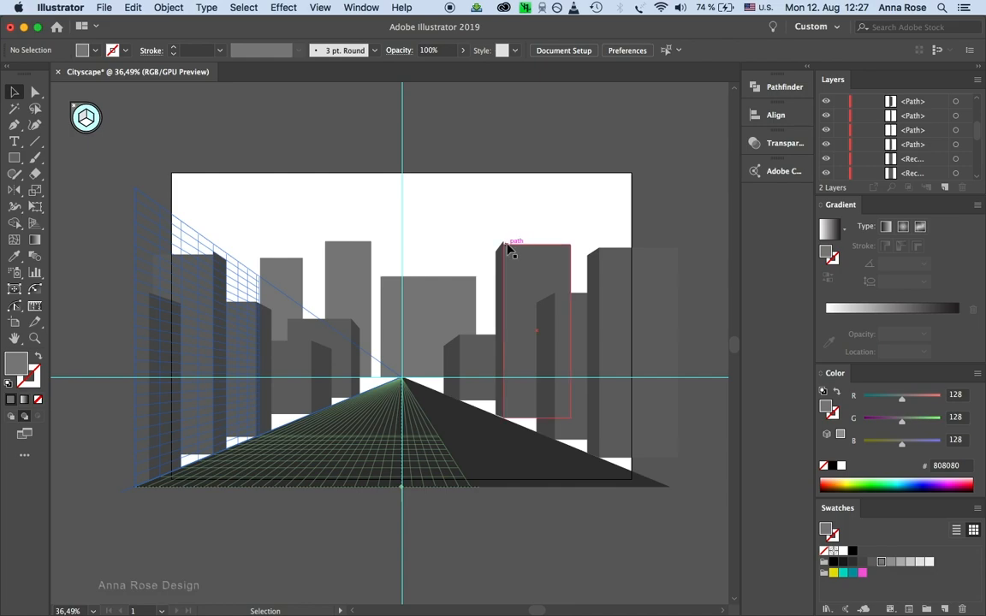
scroll(508, 249, "up", 10)
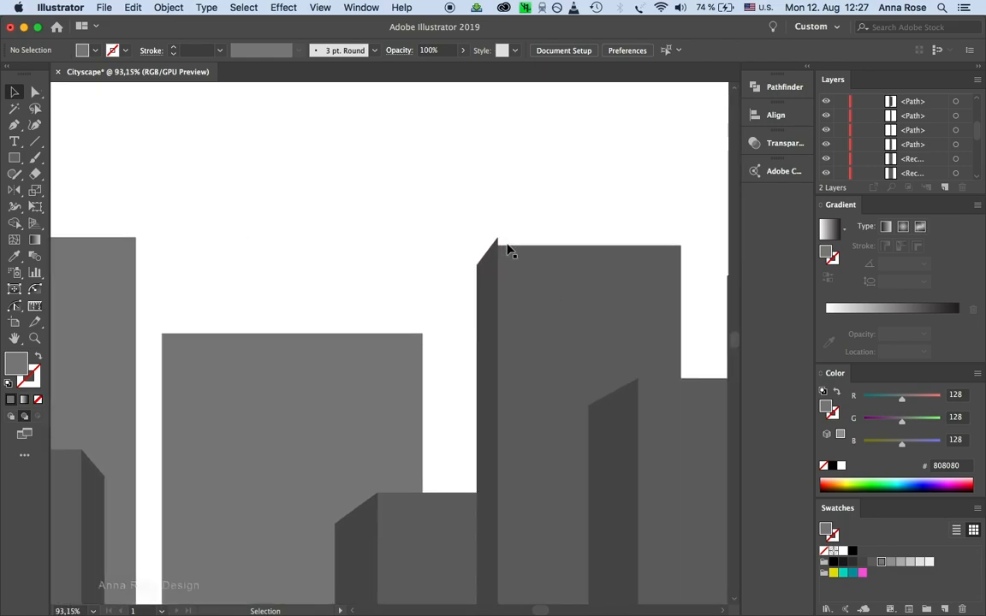
scroll(508, 249, "up", 1)
scroll(508, 249, "down", 1)
left_click_drag(547, 278, 406, 324)
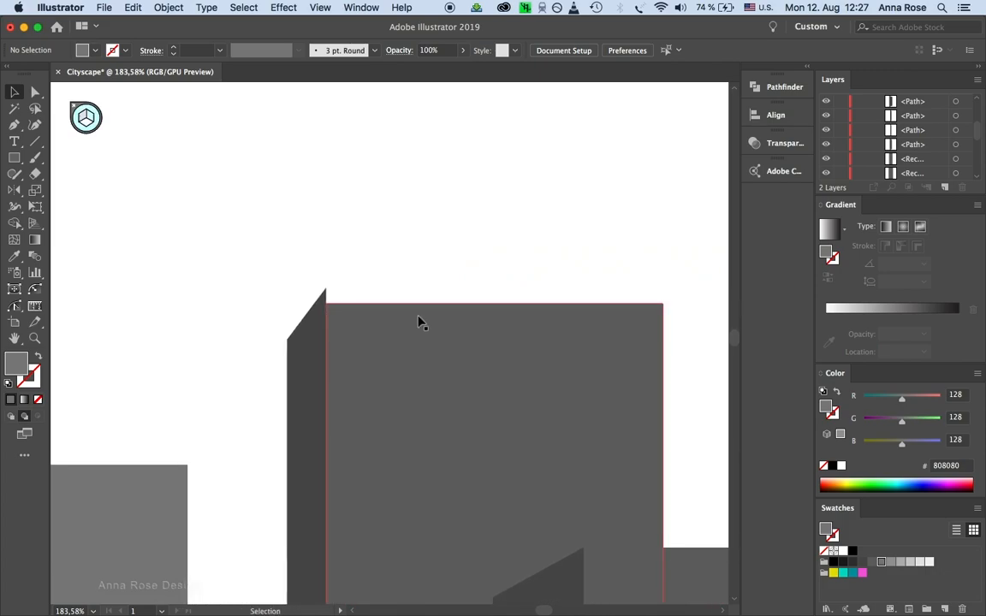
key("a")
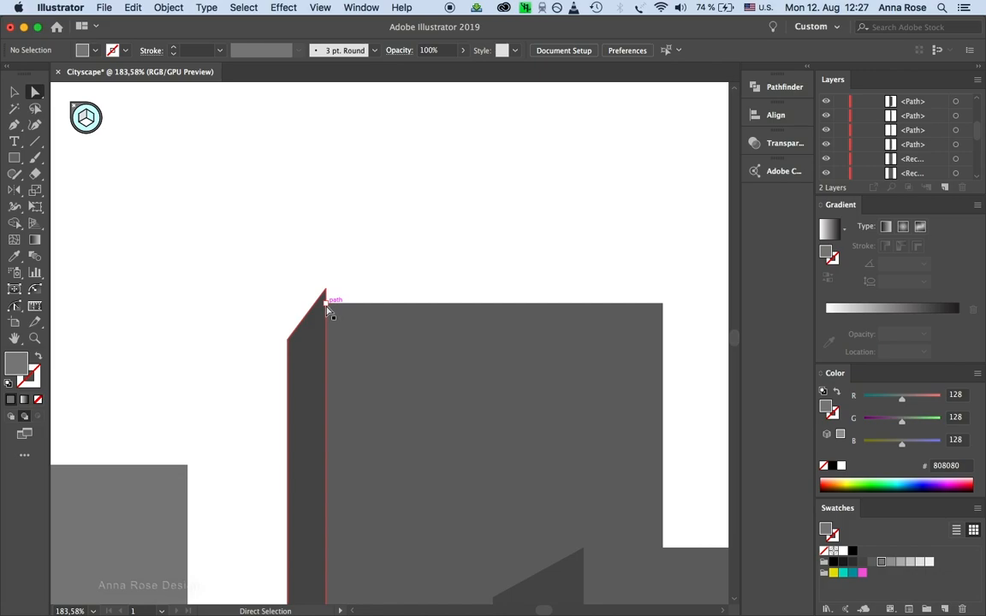
left_click(326, 305)
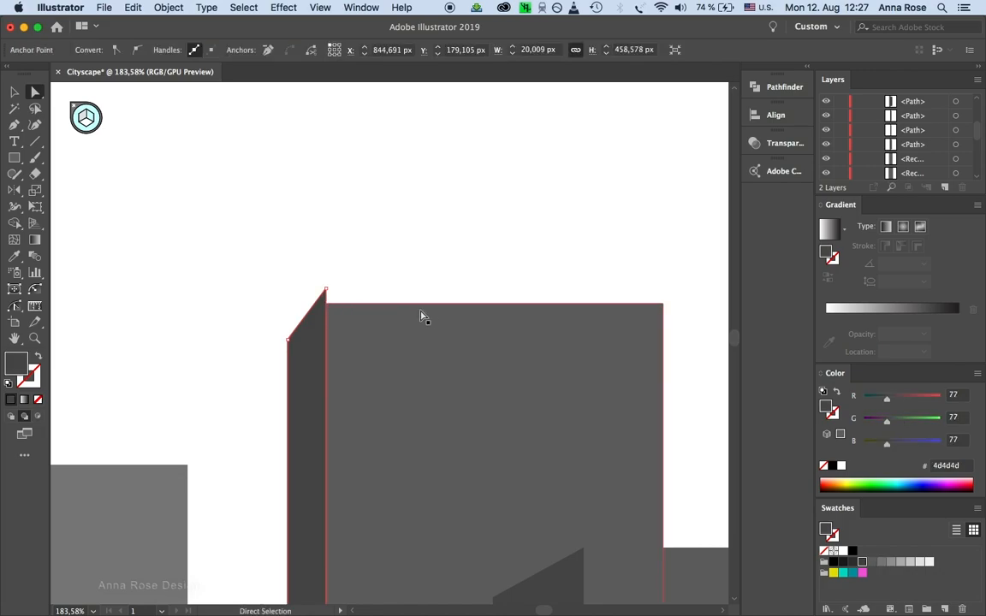
left_click(343, 315)
left_click(336, 313)
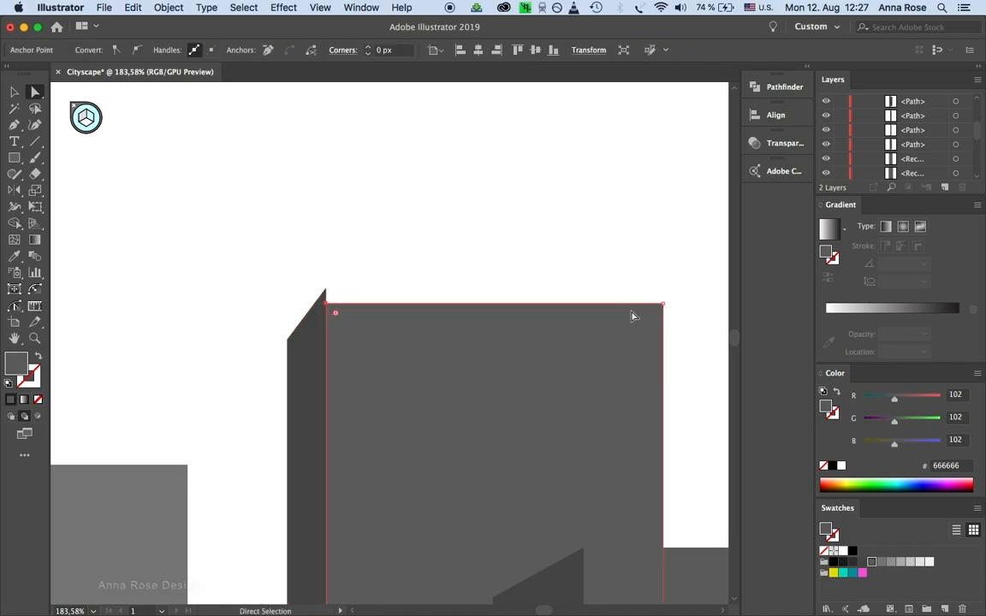
left_click(663, 304, "shift")
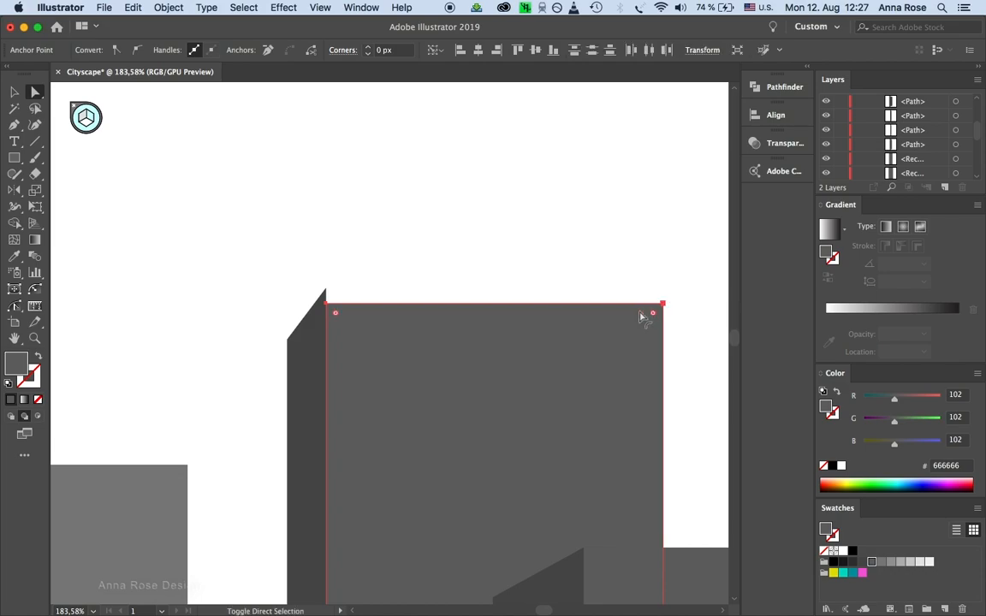
left_click_drag(326, 306, 325, 288)
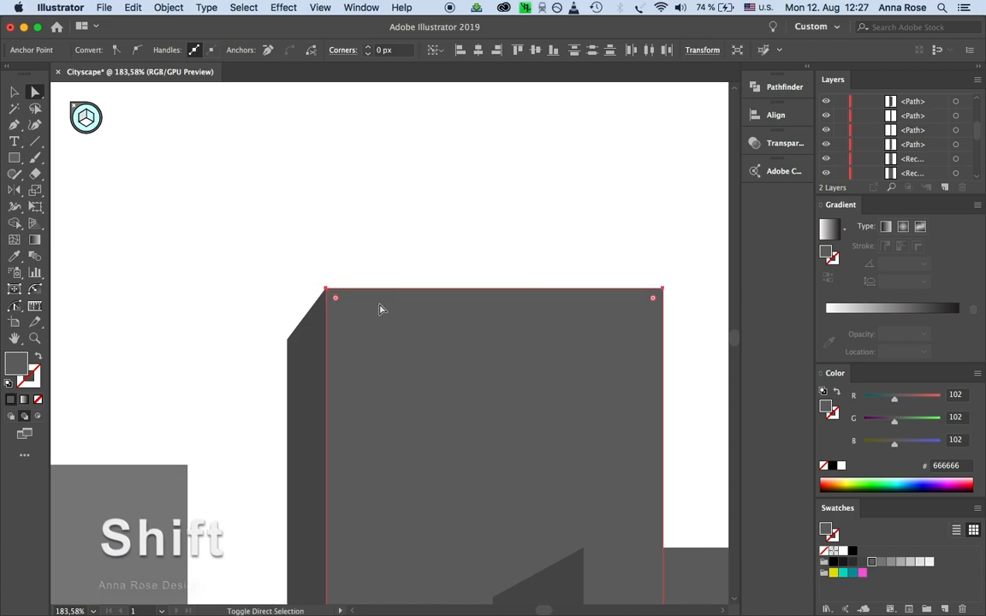
Raise the tall left building's front face so its top edge meets the side wall's top corner, and deselect it
scroll(444, 299, "down", 6)
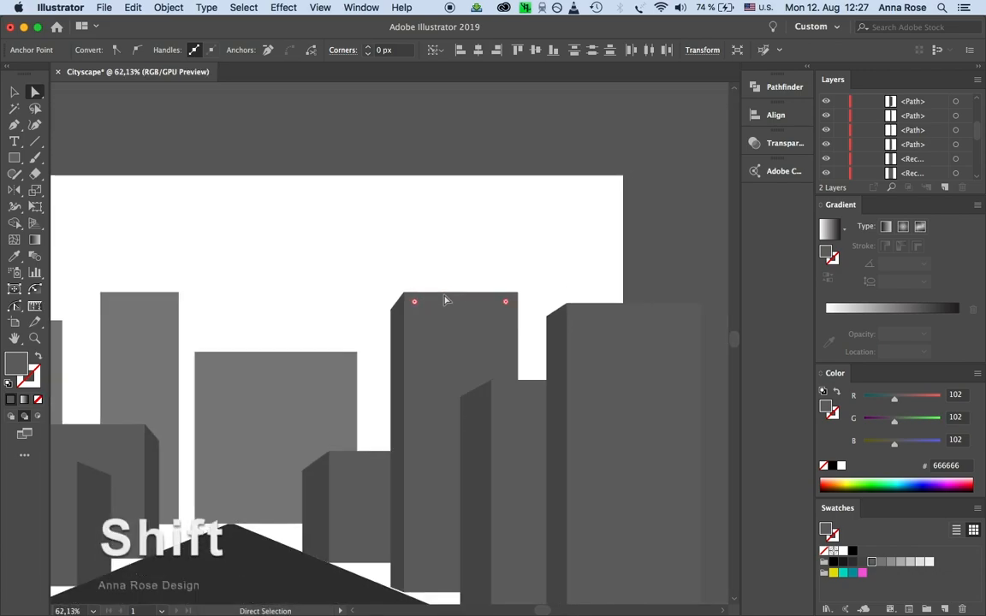
left_click_drag(279, 329, 659, 303)
scroll(343, 285, "up", 7)
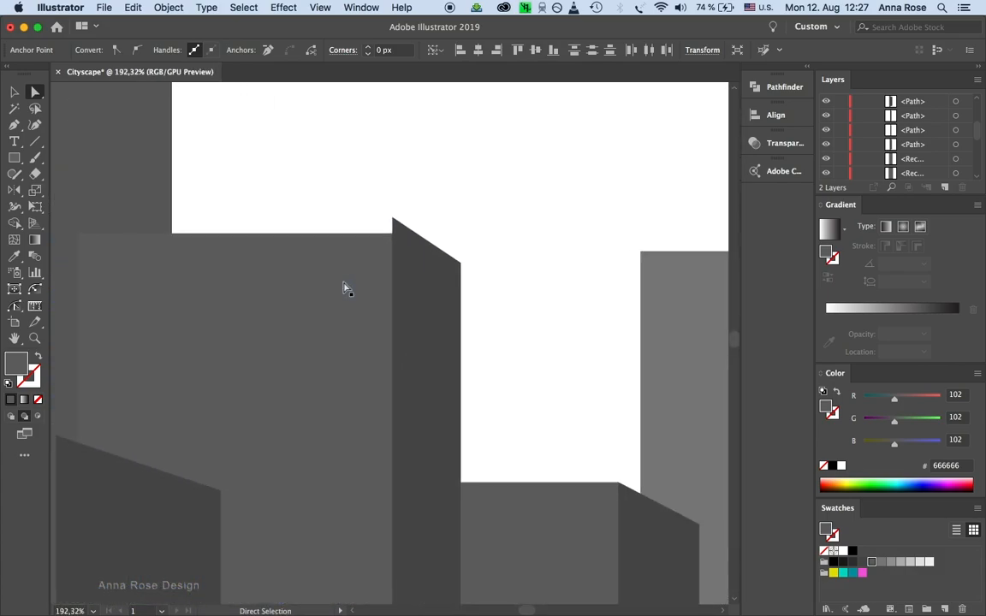
left_click(298, 289)
left_click_drag(359, 300, 451, 278)
left_click(476, 235)
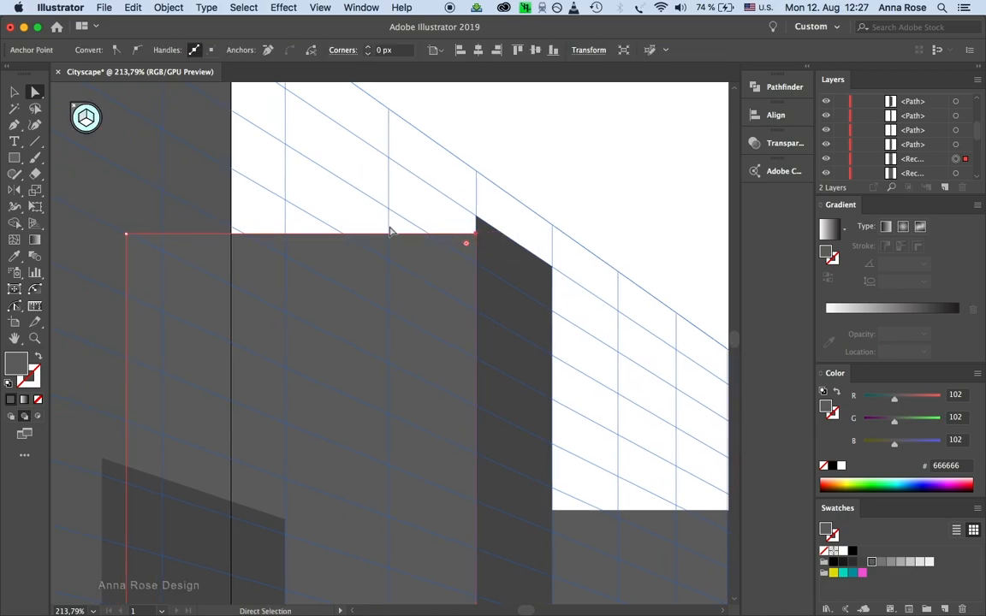
left_click(127, 232, "shift")
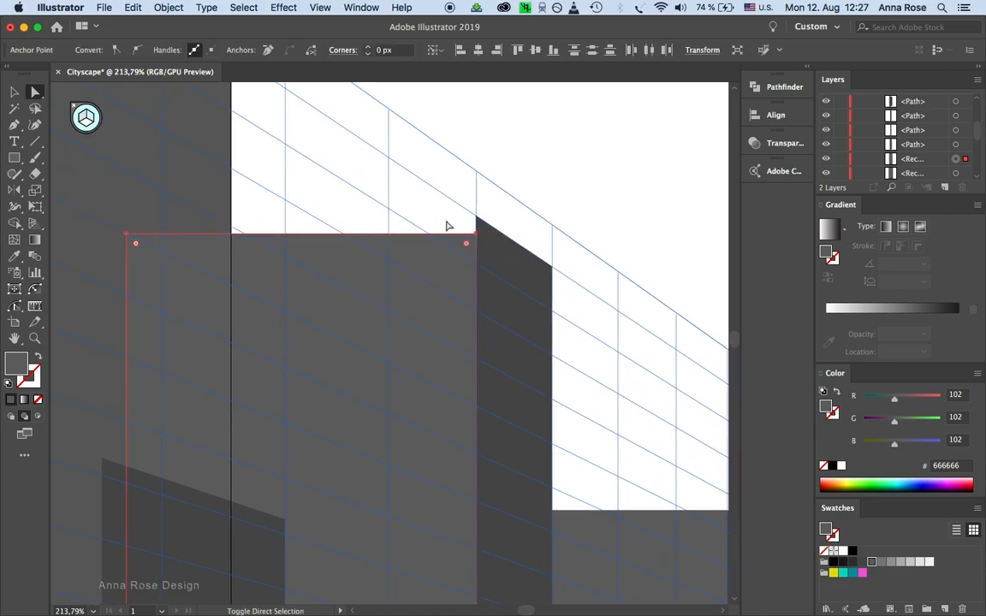
left_click_drag(480, 237, 478, 216)
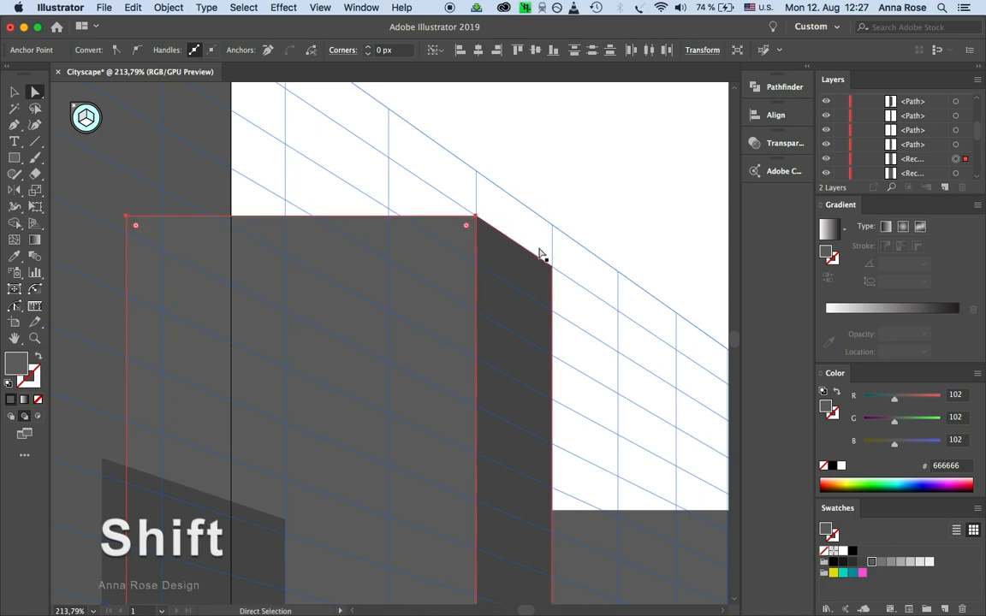
scroll(585, 254, "down", 10)
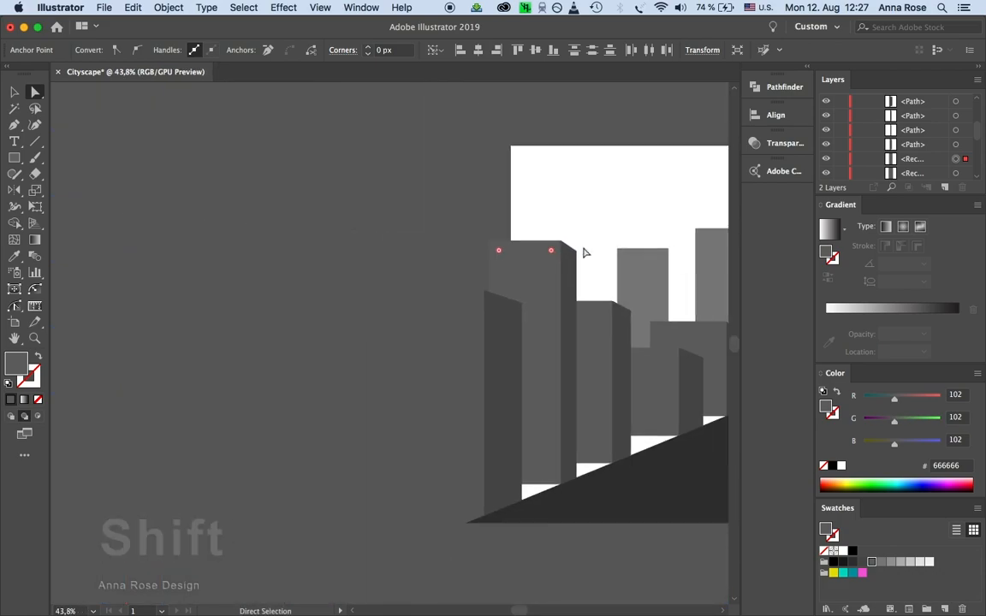
left_click_drag(568, 186, 208, 198)
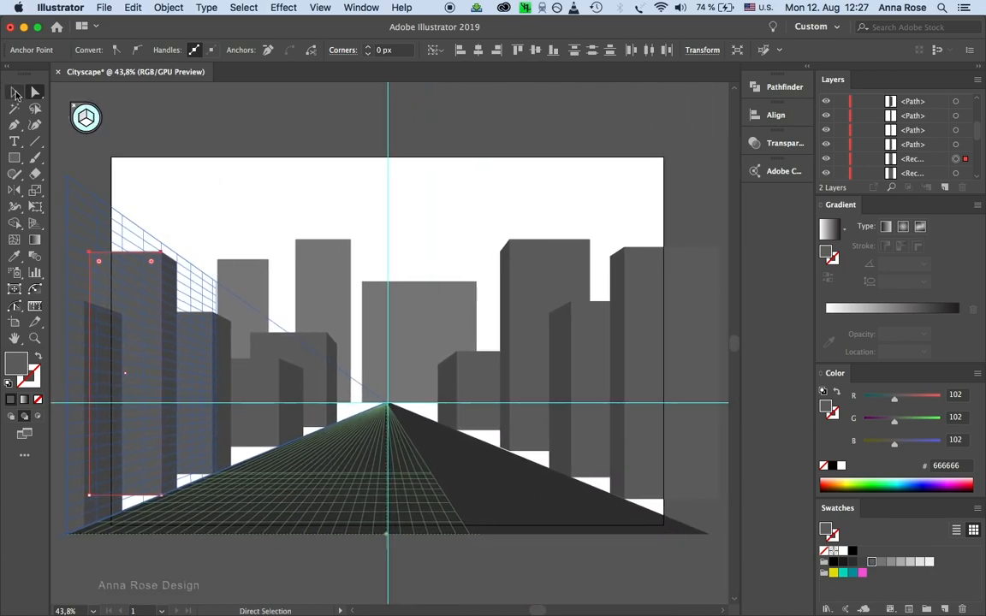
left_click(145, 115)
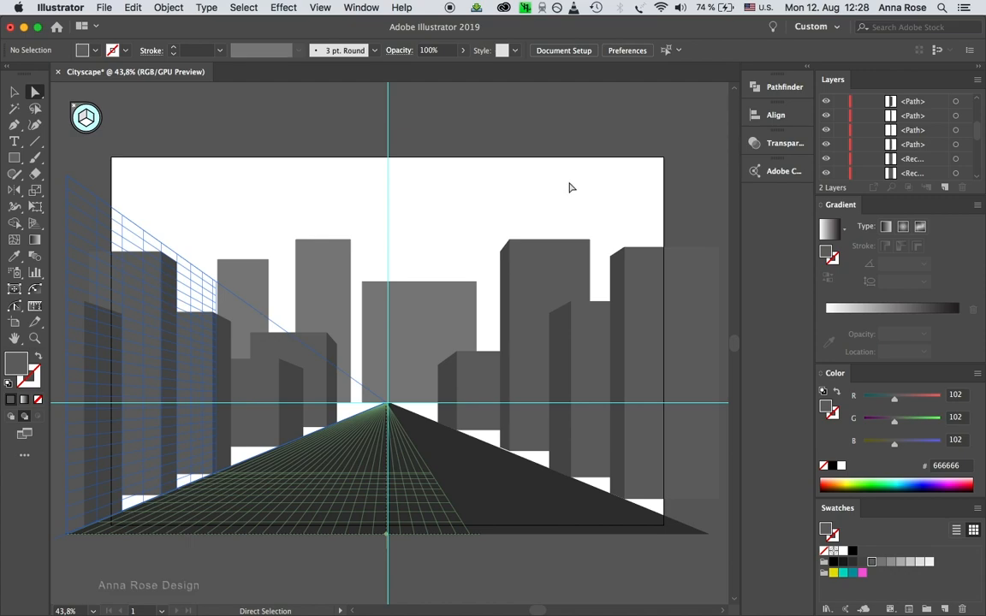
Draw a small square window filled with #04d9c4 on the empty canvas to the right of the artboard
left_click(14, 159)
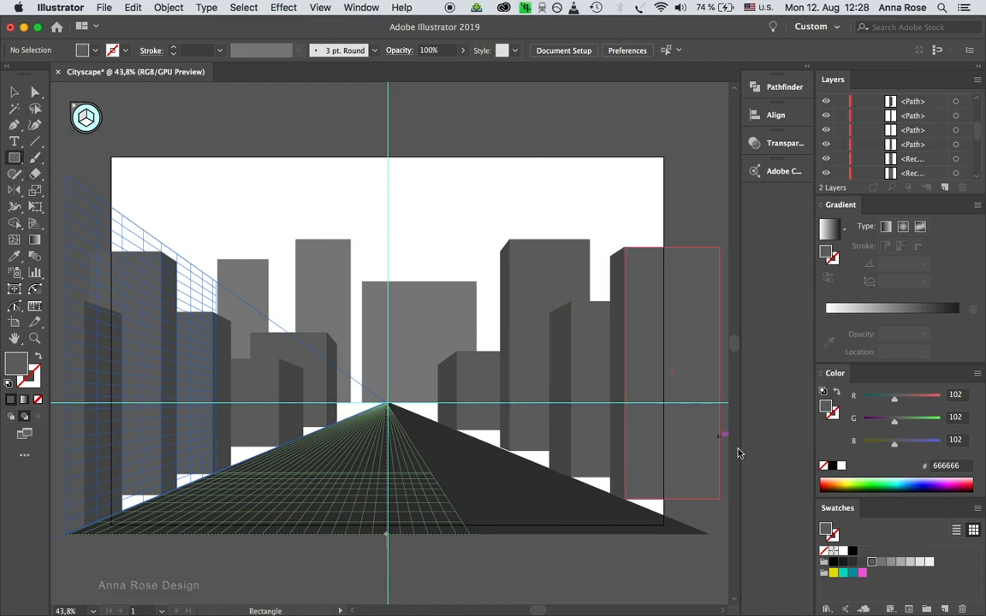
left_click(843, 574)
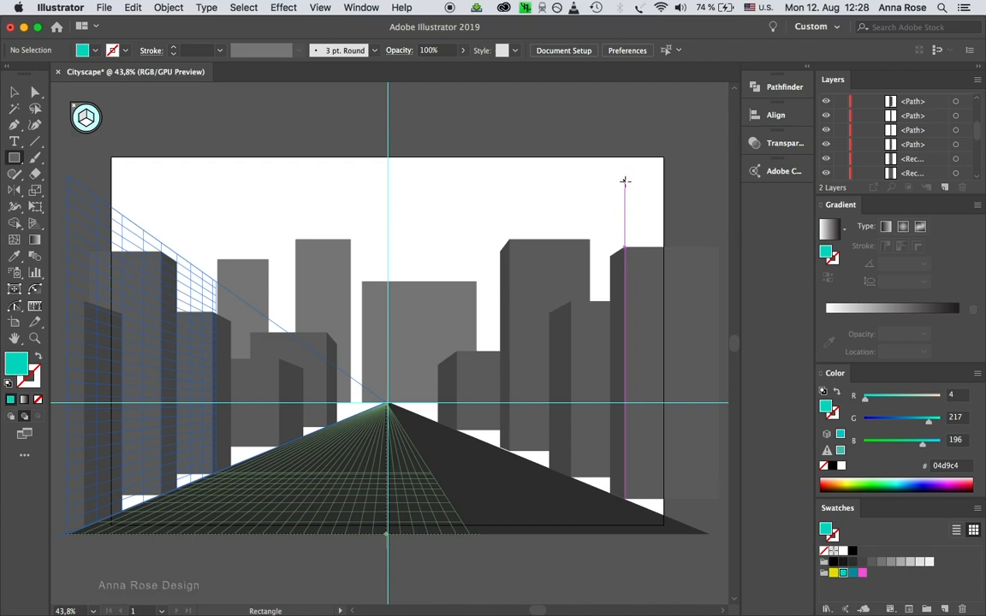
left_click_drag(623, 196, 379, 225)
key("shift")
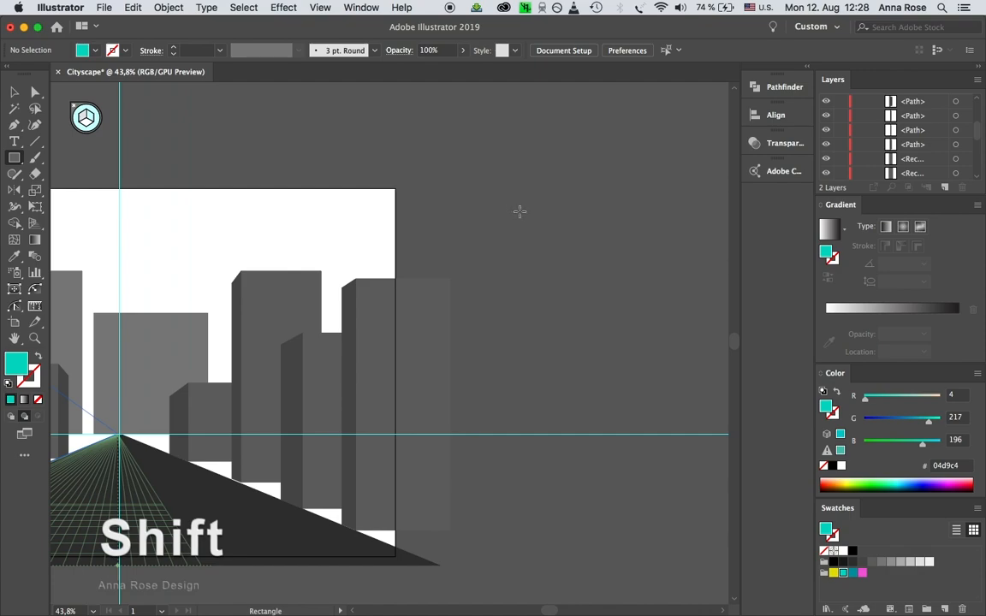
left_click_drag(518, 207, 520, 210)
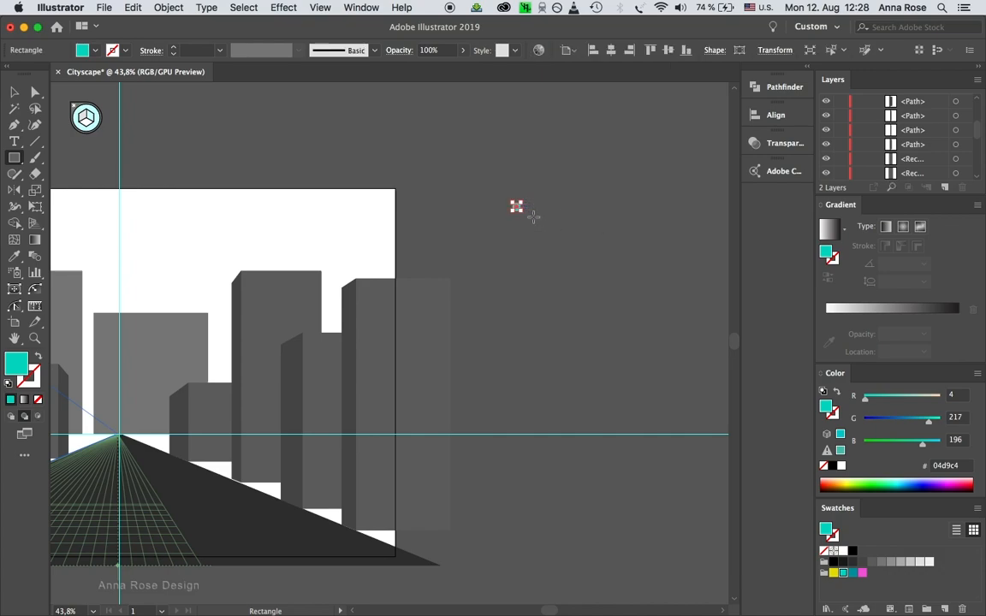
Duplicate the turquoise square horizontally with a gap of one square width, and repeat the copy until eight squares form a row
scroll(533, 217, "up", 8)
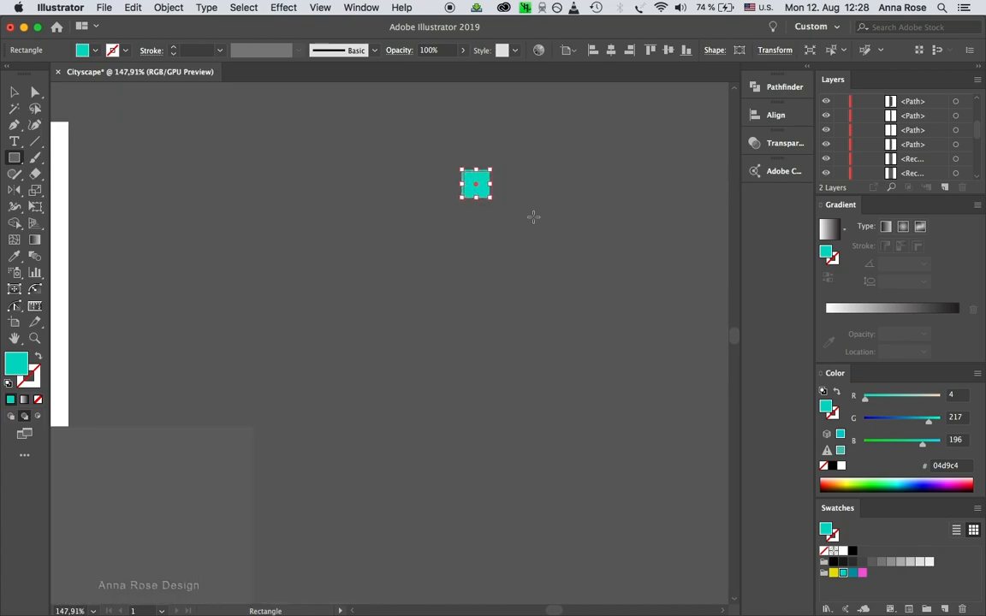
scroll(532, 217, "up", 1)
key("space")
left_click_drag(572, 198, 474, 246)
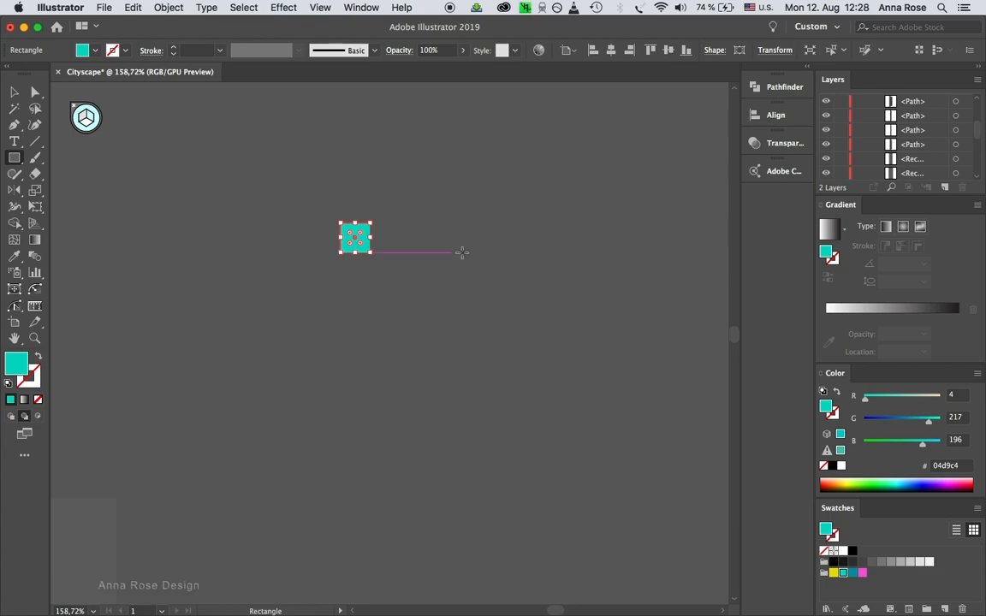
left_click(14, 93)
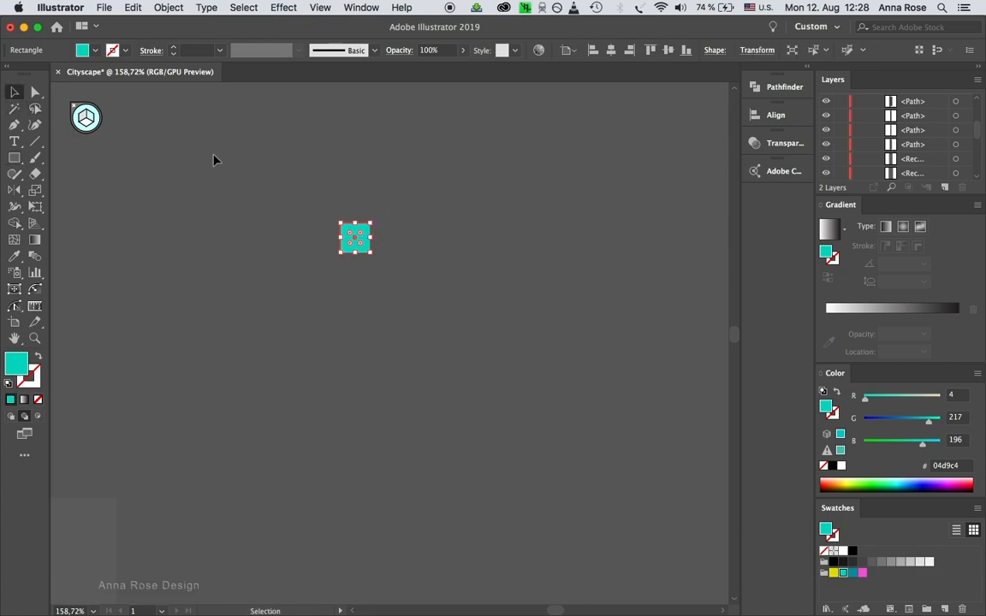
left_click(381, 248)
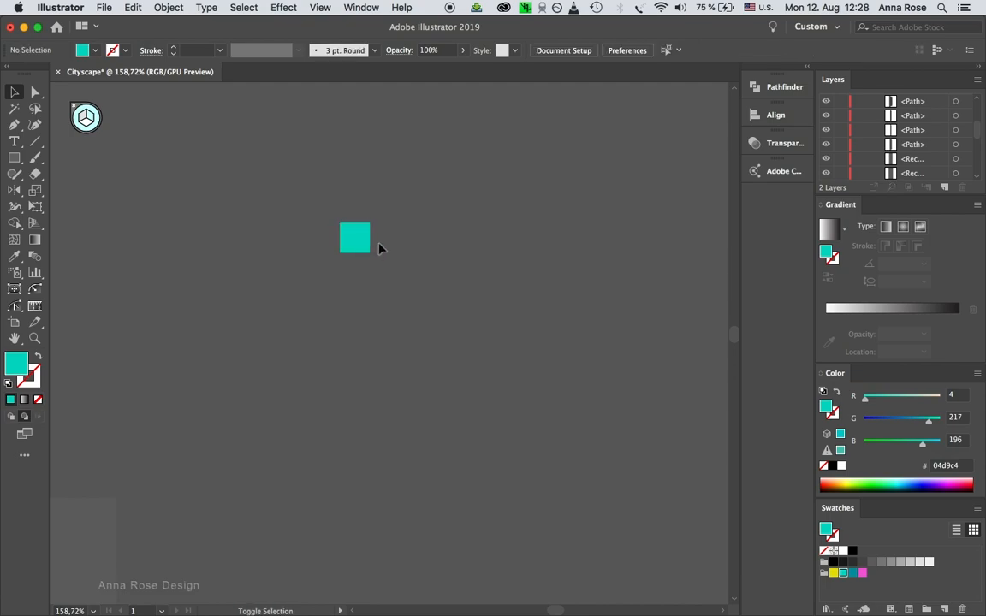
left_click(364, 249, "alt+shift")
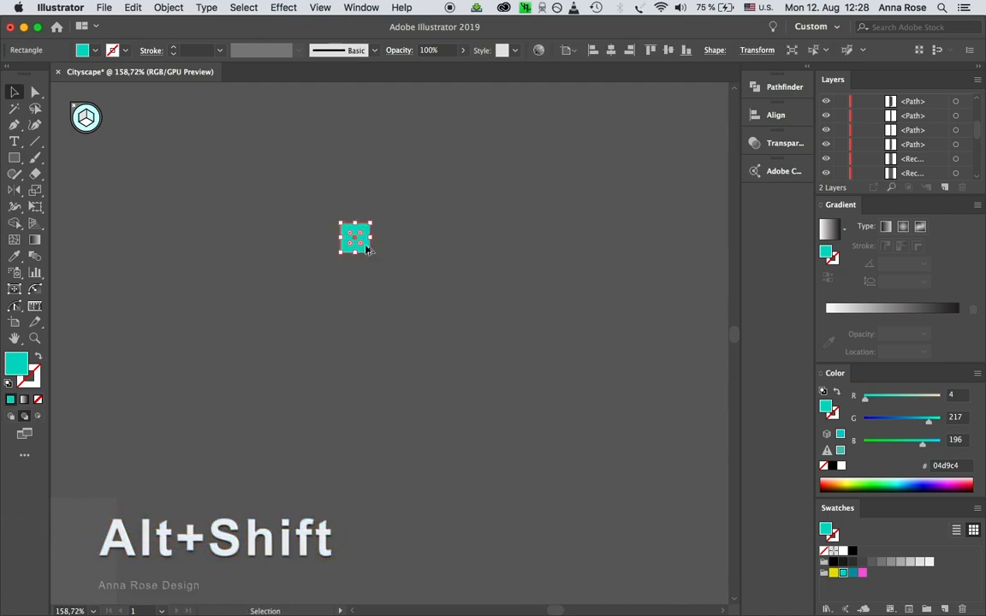
left_click_drag(364, 249, 426, 247)
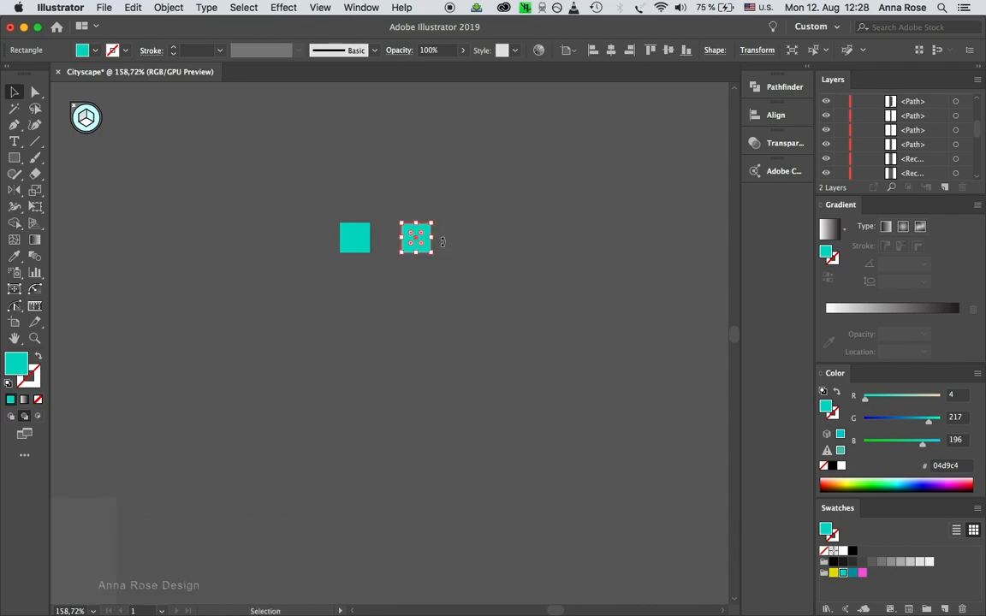
scroll(471, 275, "down", 6)
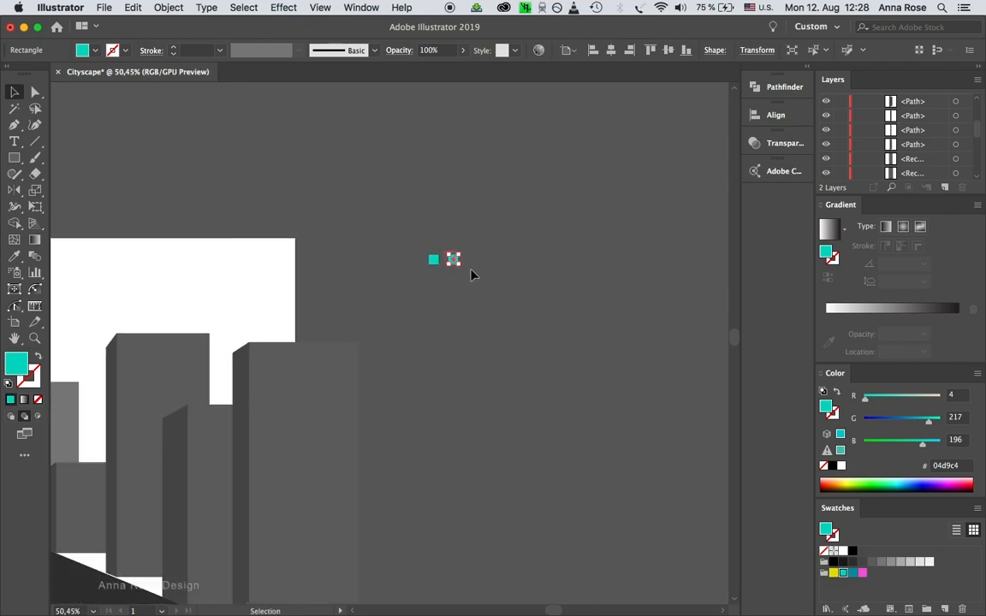
key("super+d")
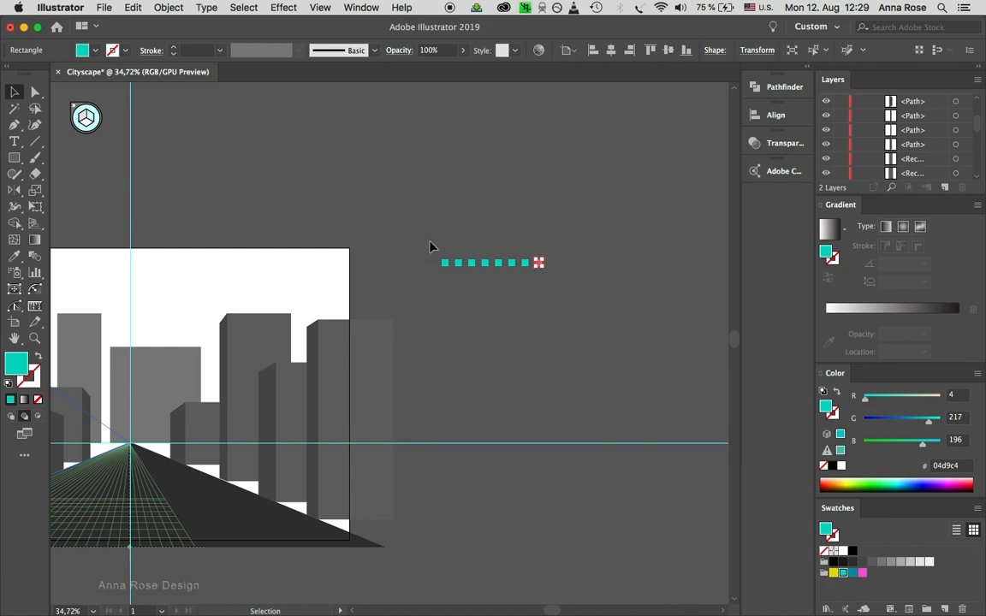
Select all eight turquoise squares of the row and group them
left_click_drag(556, 292, 558, 289)
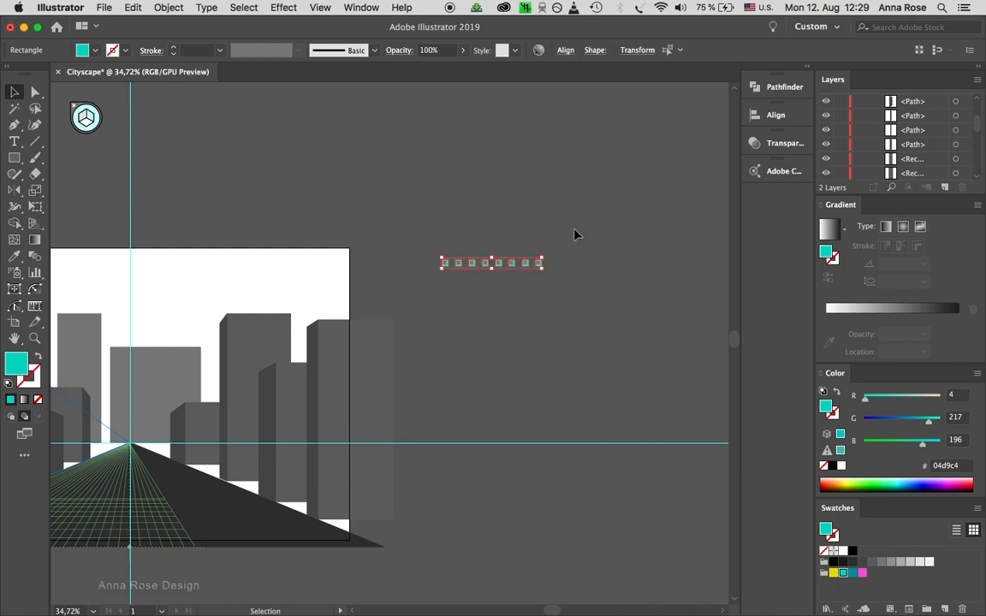
right_click(524, 265)
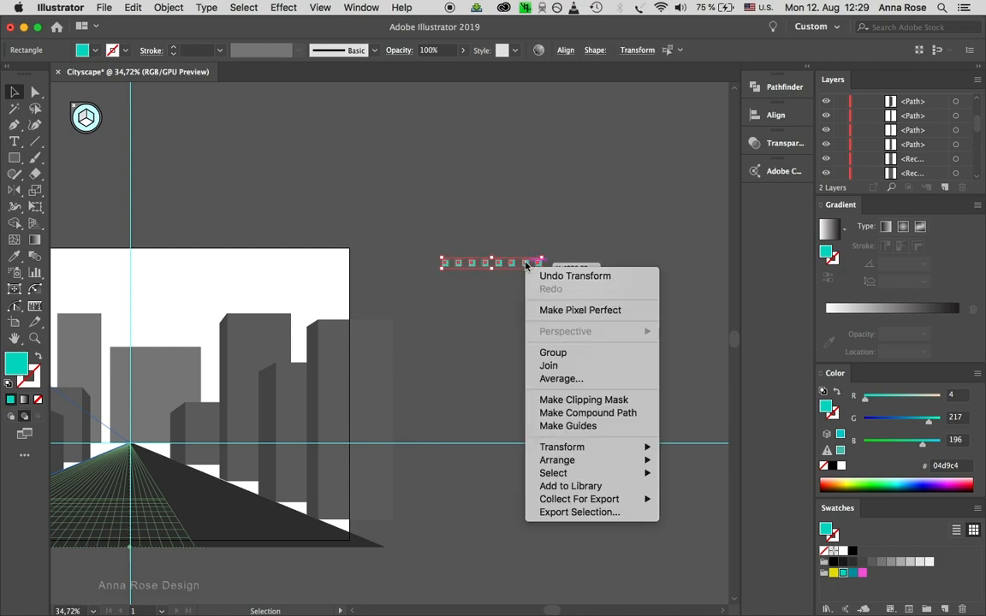
left_click(550, 354)
Duplicate the grouped row of turquoise squares downward with a gap of one square, and repeat the copy until 18 rows form a grid
scroll(529, 281, "up", 3)
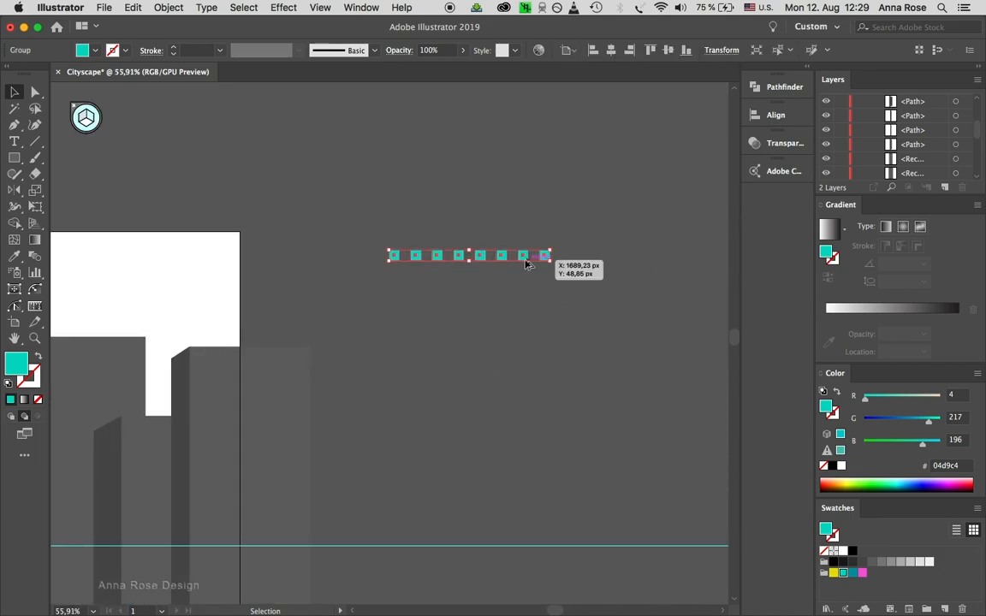
left_click_drag(526, 263, 525, 282)
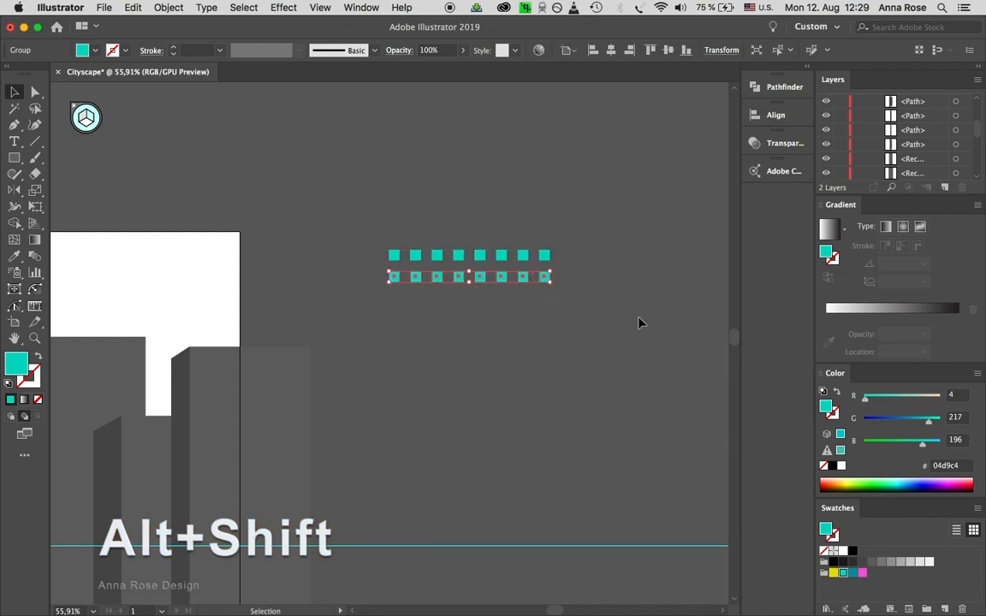
scroll(633, 339, "down", 5)
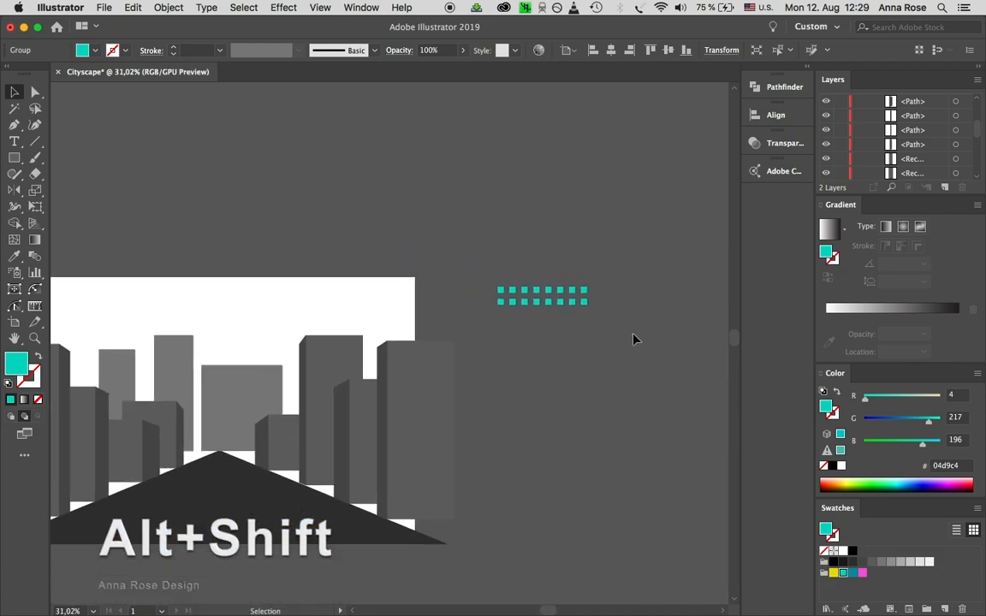
key("super+shift+i")
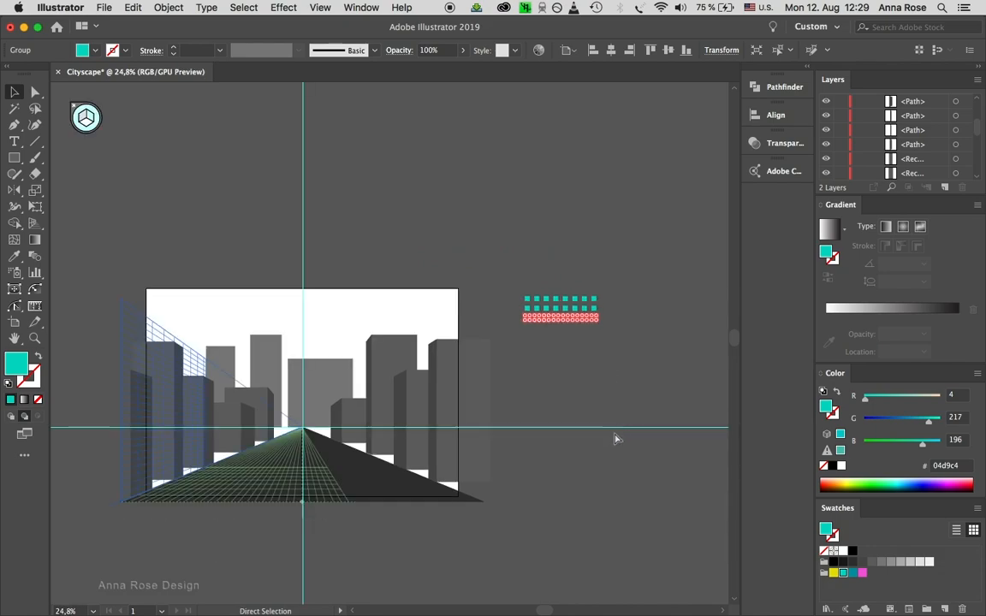
key("super+d")
key("super+d")
key("super+d")
key("super+d")
key("super+d")
key("super+d")
key("super+d")
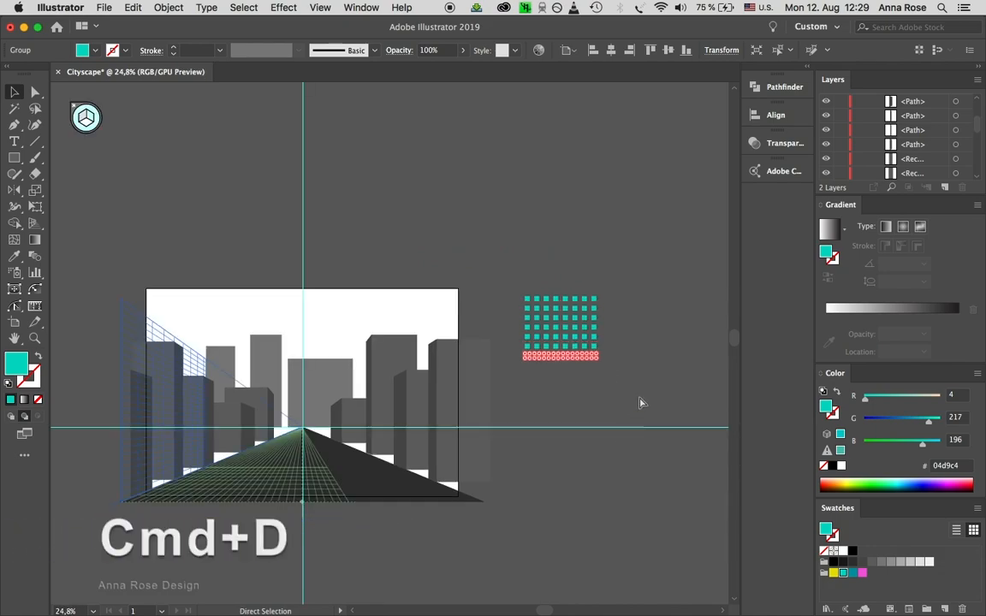
key("super+d")
key("super+d")
key("super+d")
key("super+d")
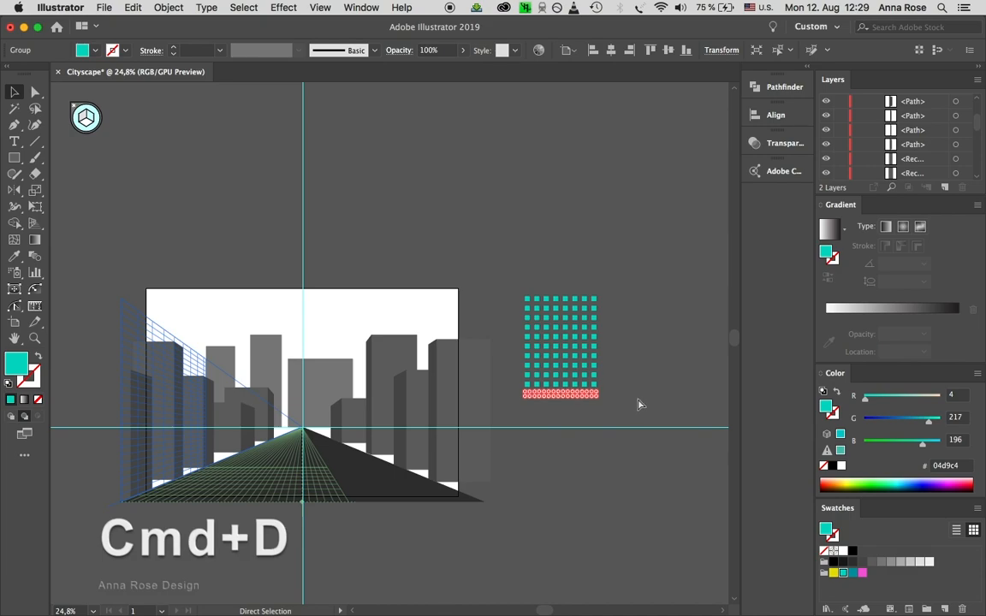
key("super+d")
key("super+d")
key("super+d")
key("super+d")
key("super+d")
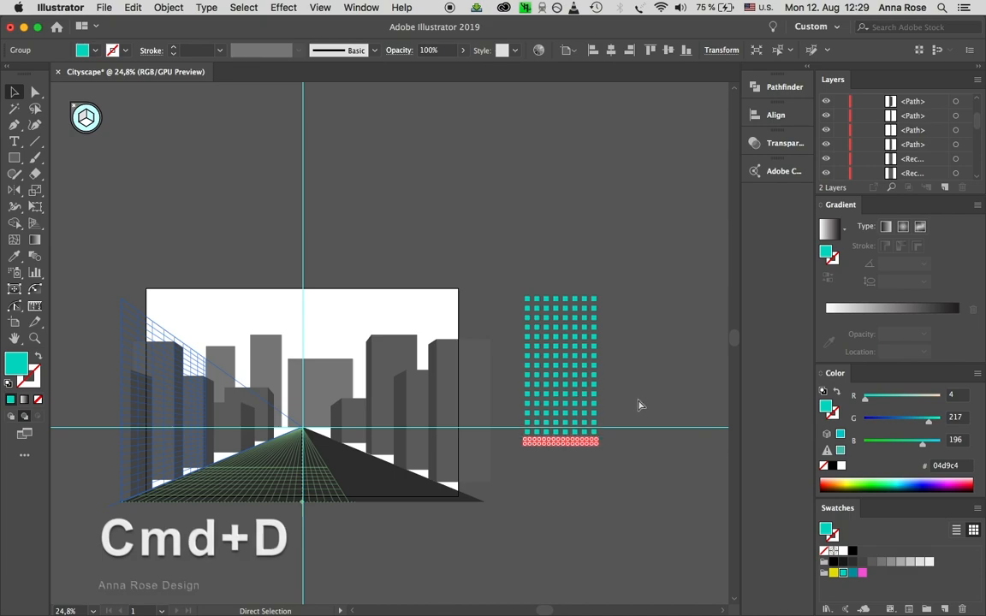
key("super+d")
Select all the rows of the turquoise window grid and group them
key("v")
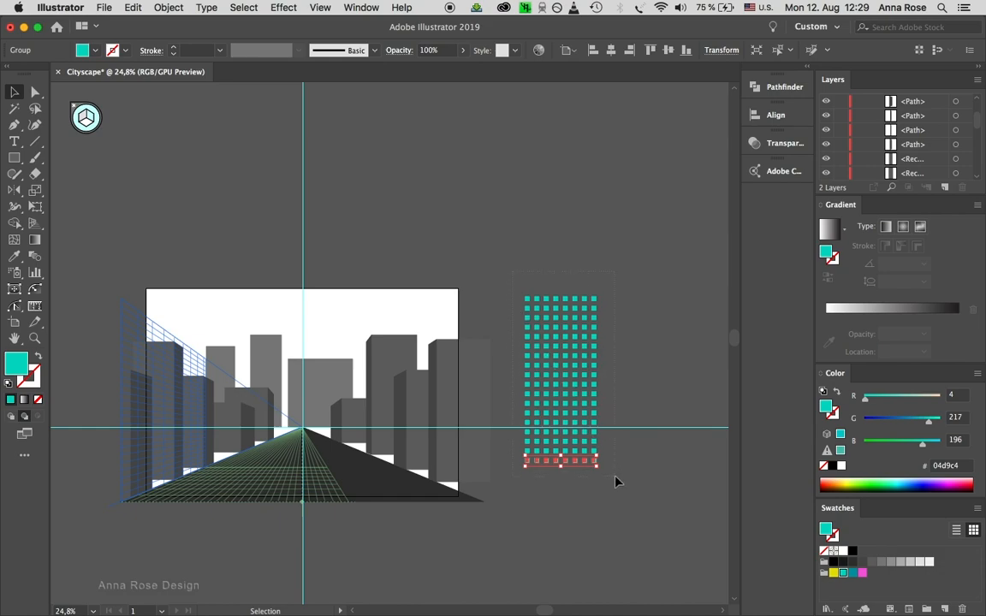
key("super+a")
key("super+g")
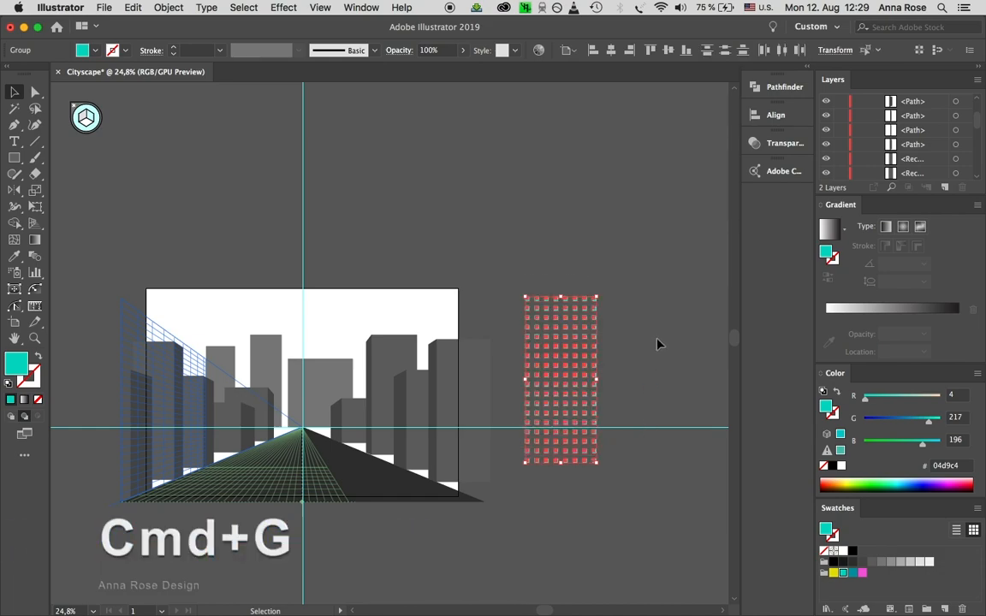
key("a")
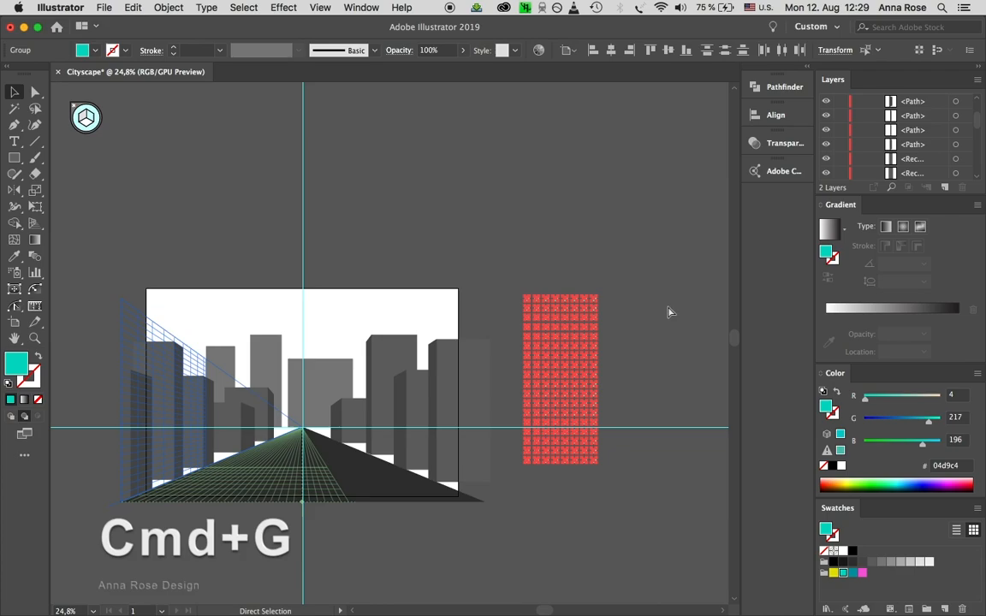
key("v")
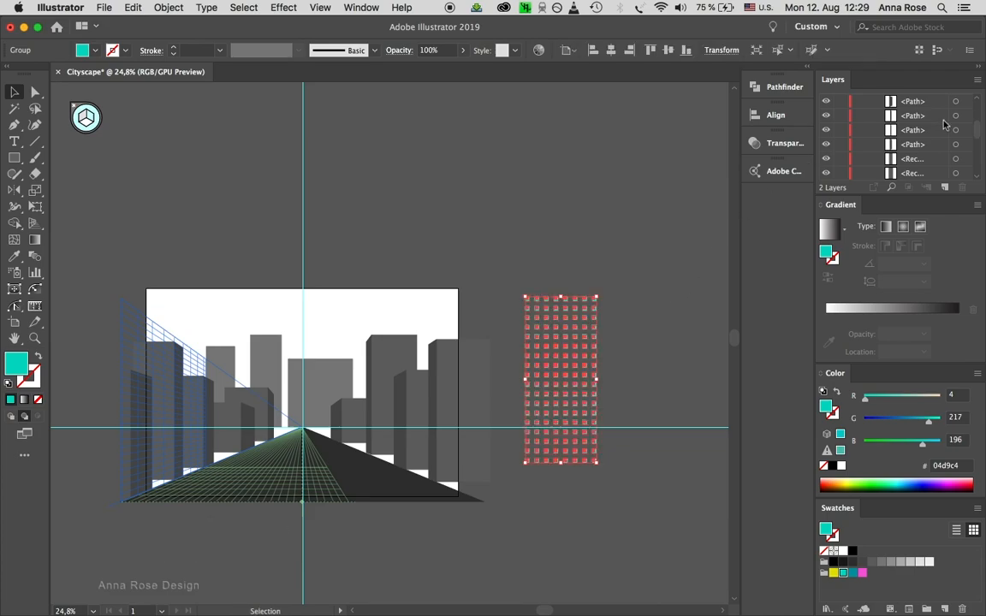
Collapse the Street layer's object list and copy the grouped window grid
left_click_drag(979, 133, 981, 111)
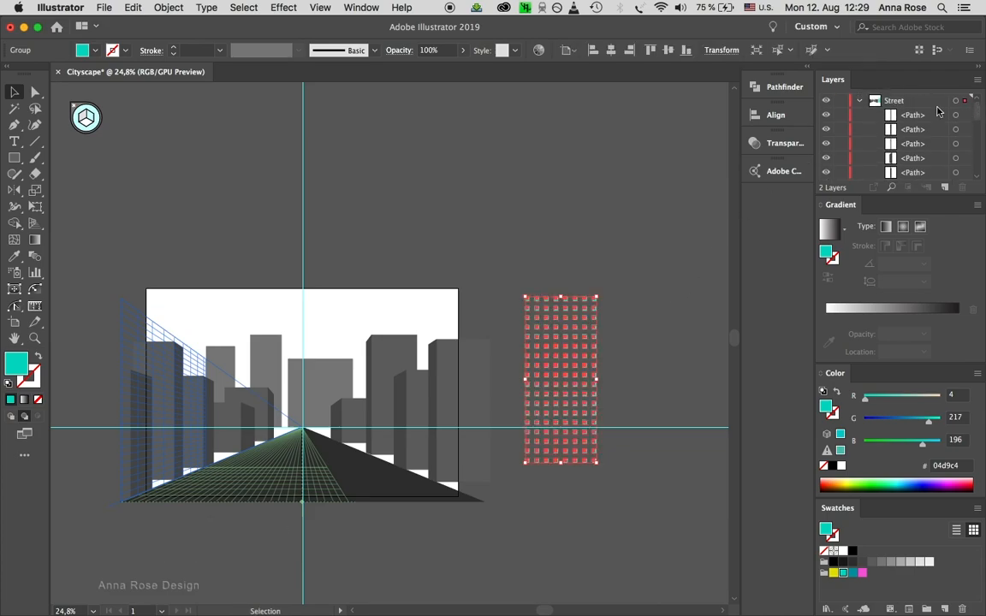
left_click(860, 101)
left_click_drag(514, 247, 575, 206)
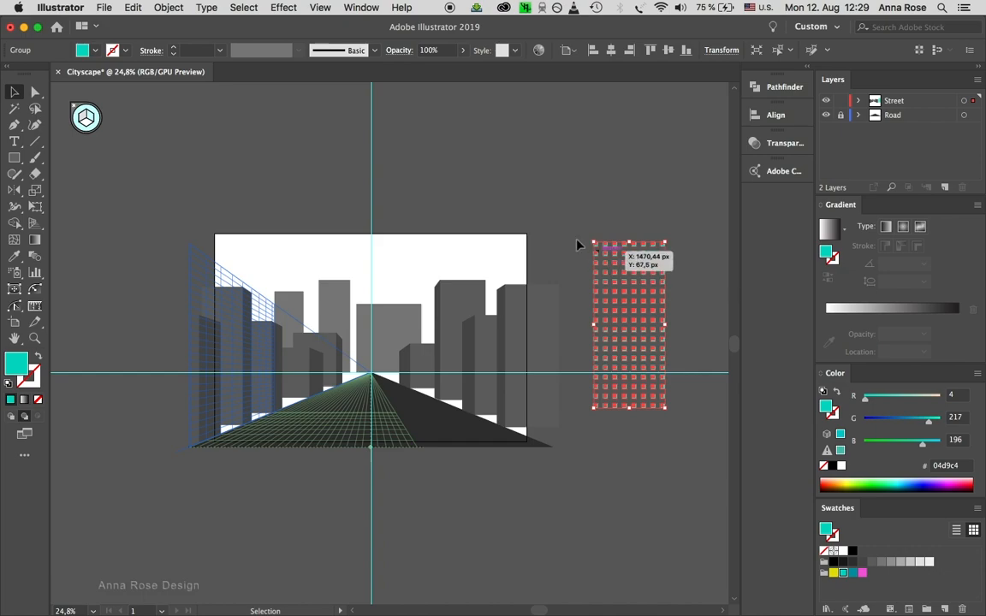
left_click(104, 8)
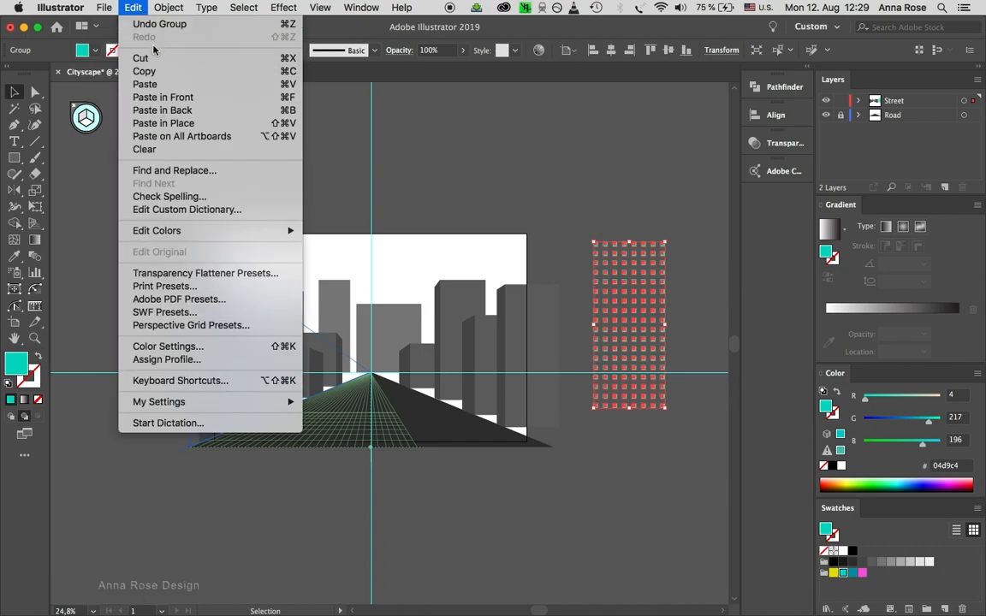
left_click(151, 72)
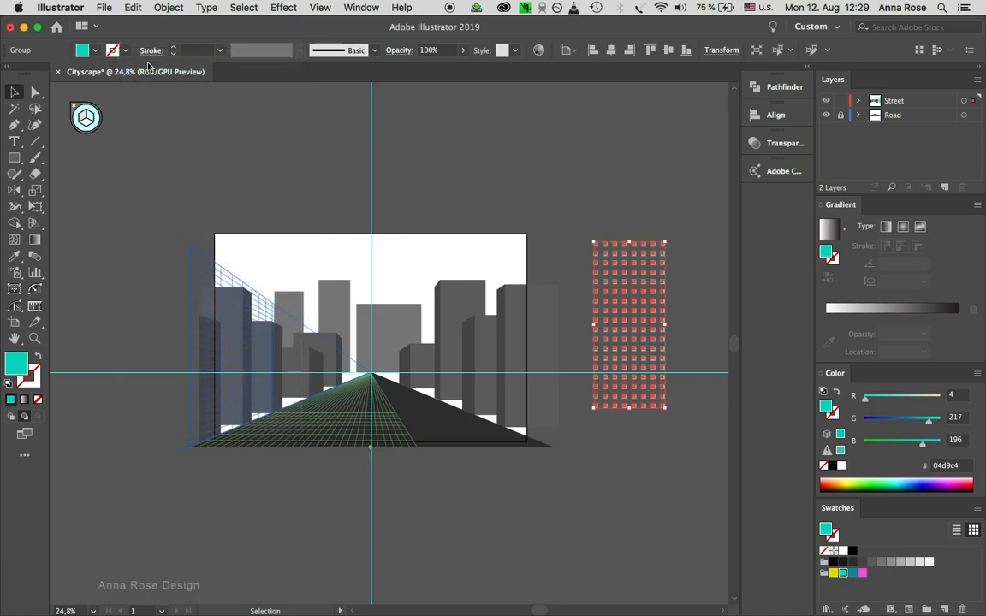
Paste the window grid in front of the central back building and move the copy onto its upper corner
left_click(392, 330)
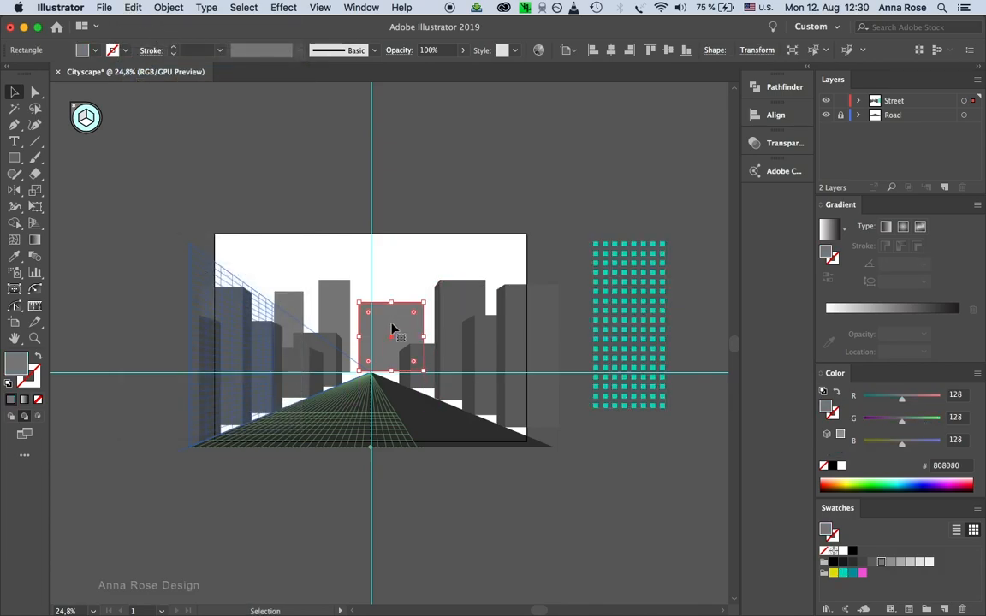
left_click_drag(396, 326, 394, 328)
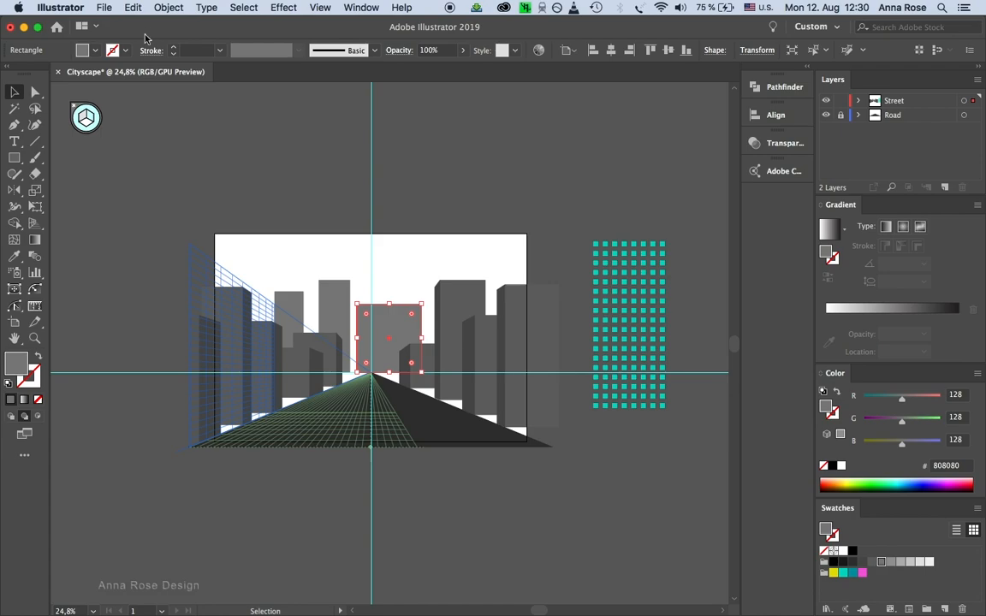
left_click(134, 8)
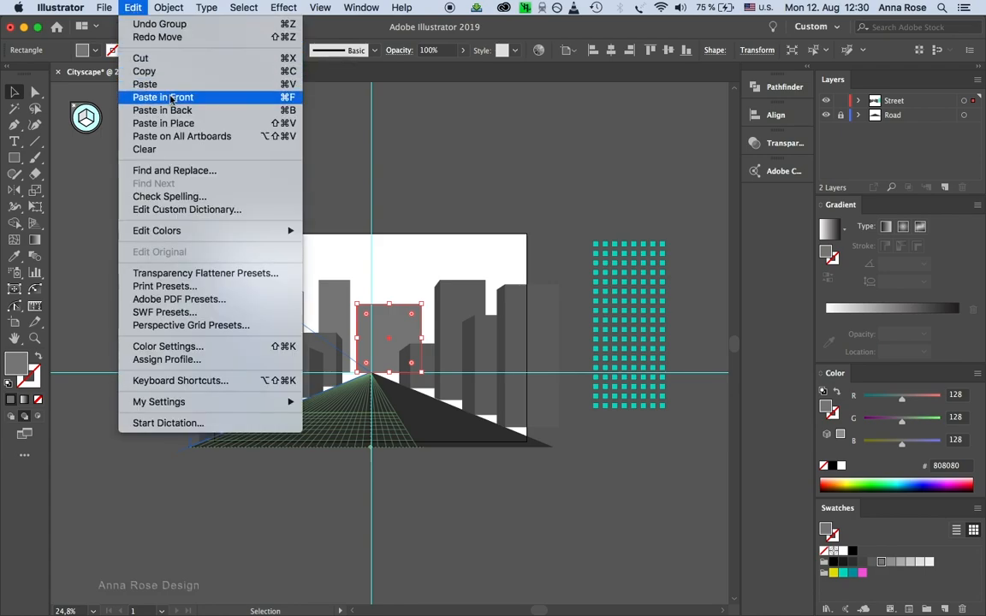
left_click(189, 96)
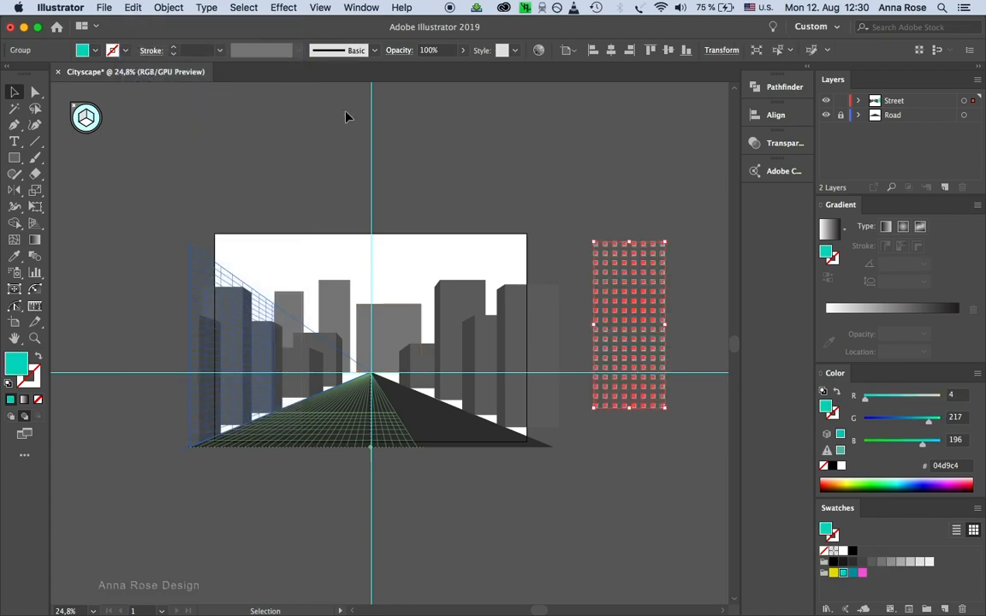
left_click_drag(628, 258, 503, 286)
key("super+0")
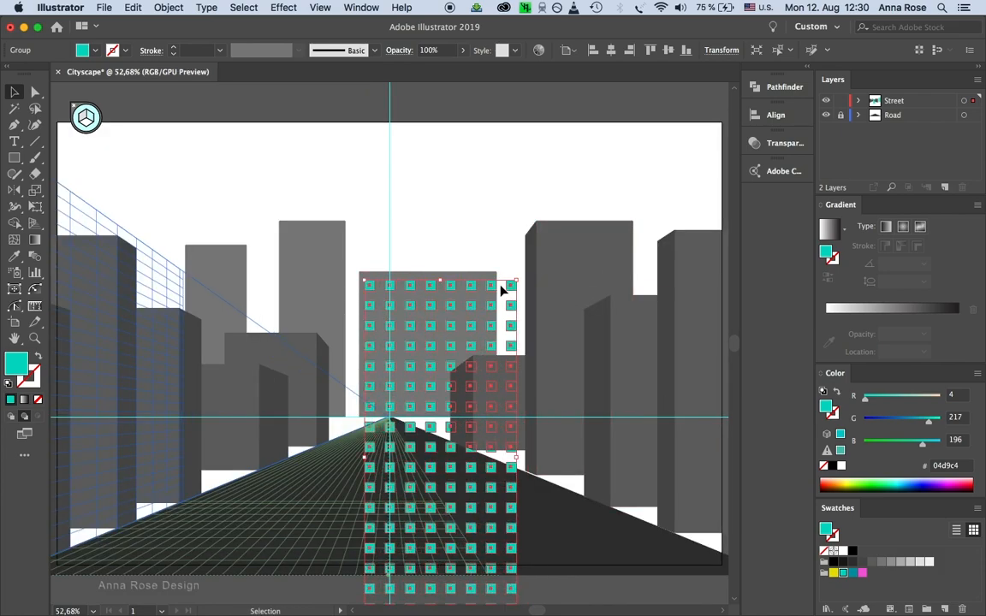
Isolate the pasted window group and delete its bottom twelve rows and its two rightmost columns
left_click(757, 51)
left_click_drag(612, 370, 599, 270)
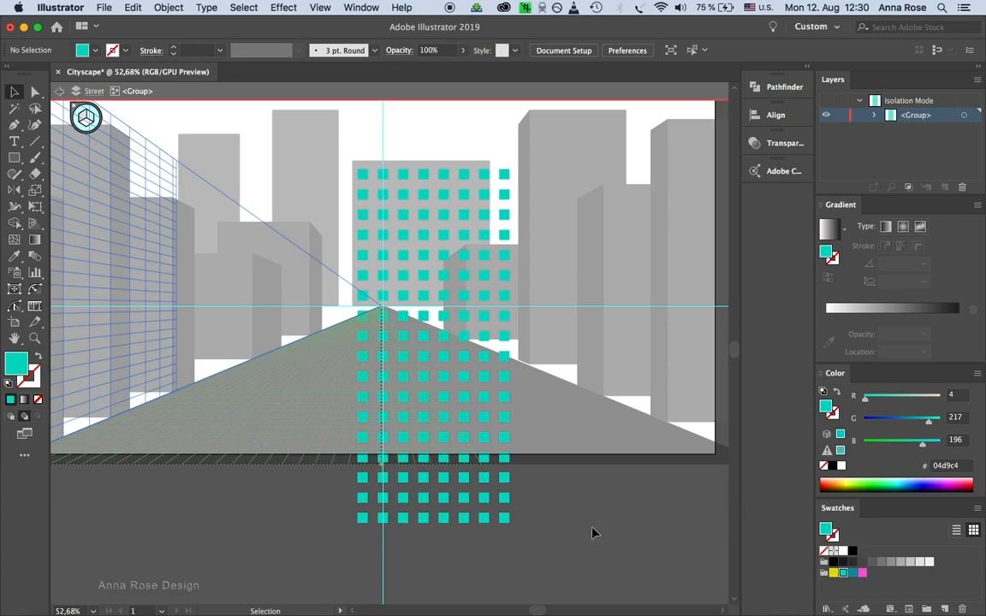
key("a")
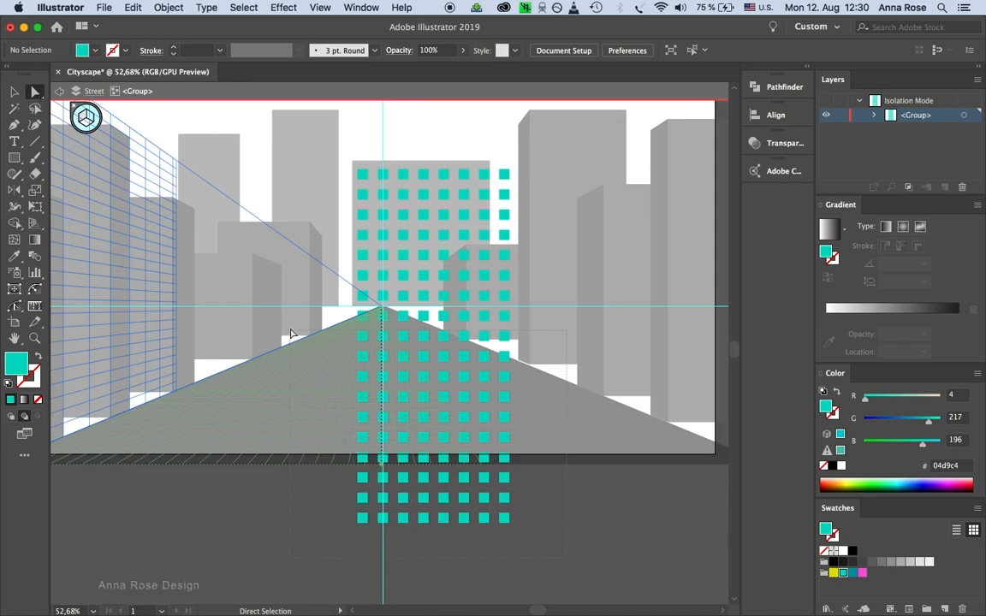
left_click_drag(291, 295, 486, 357)
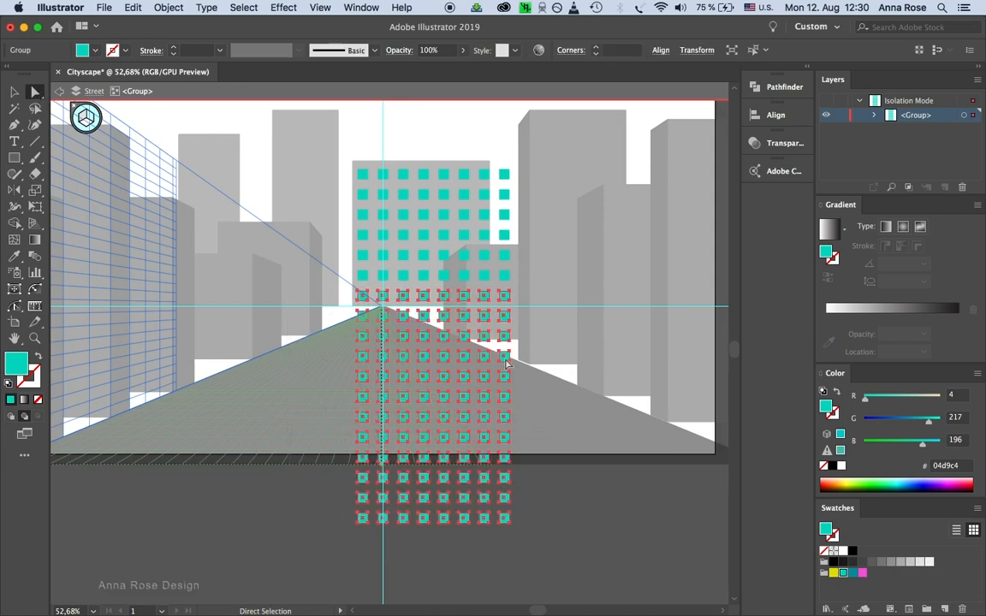
key("Delete")
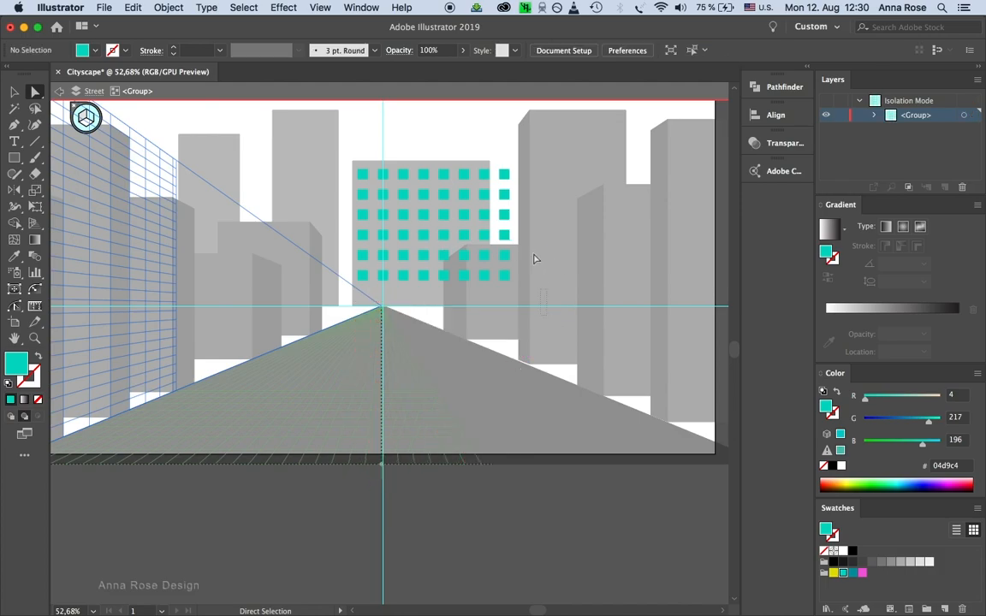
left_click_drag(478, 142, 479, 142)
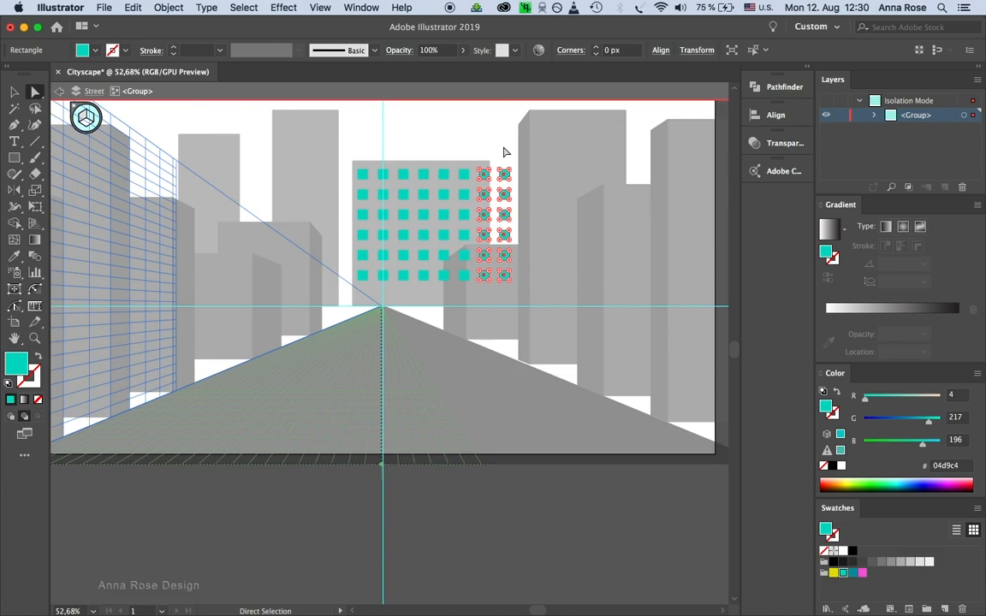
key("Delete")
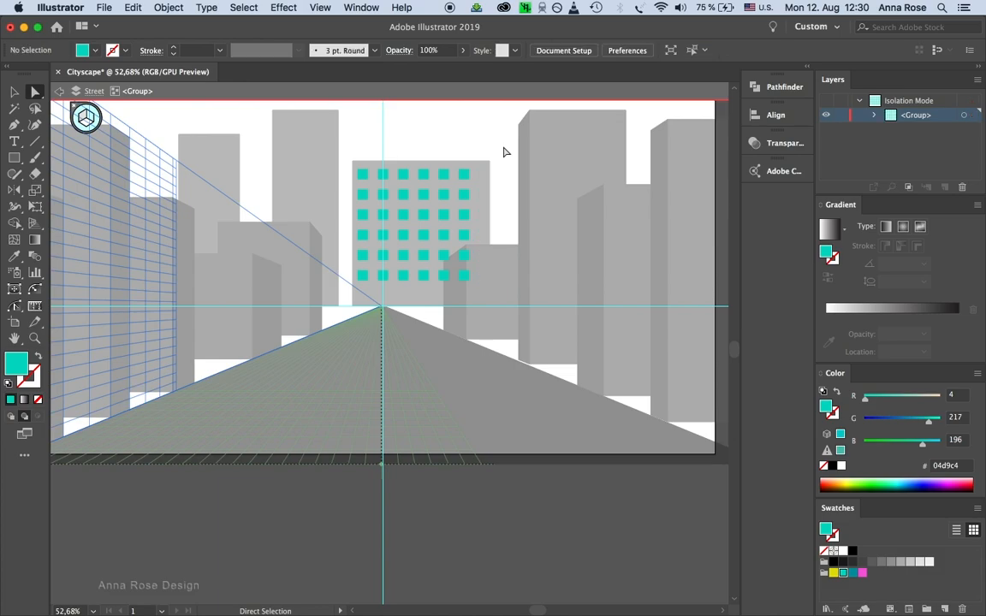
Leave the window group's isolation and centre the trimmed windows horizontally on the central back building
left_click(59, 91)
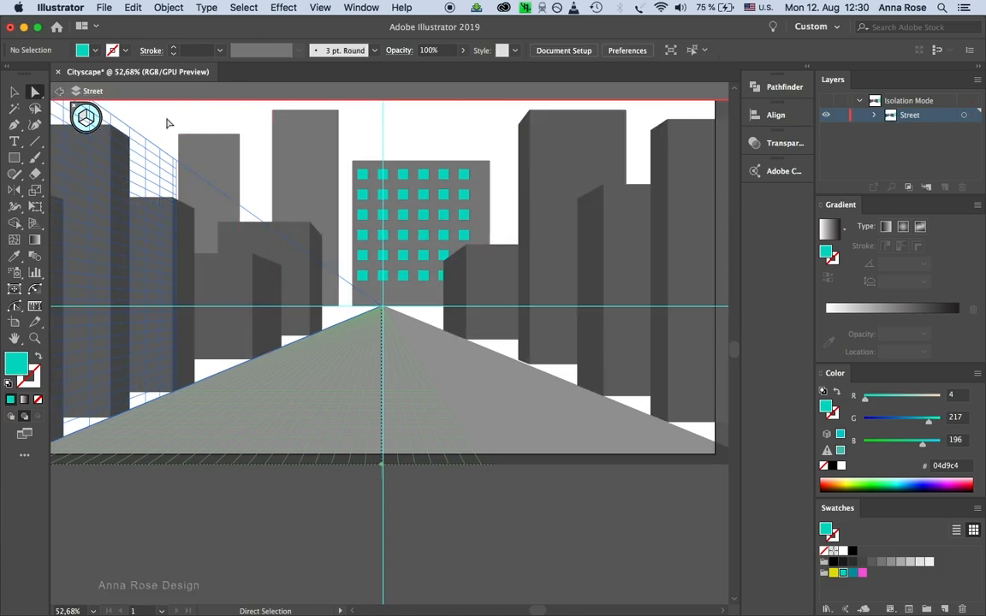
left_click(15, 94)
left_click_drag(463, 175, 481, 172)
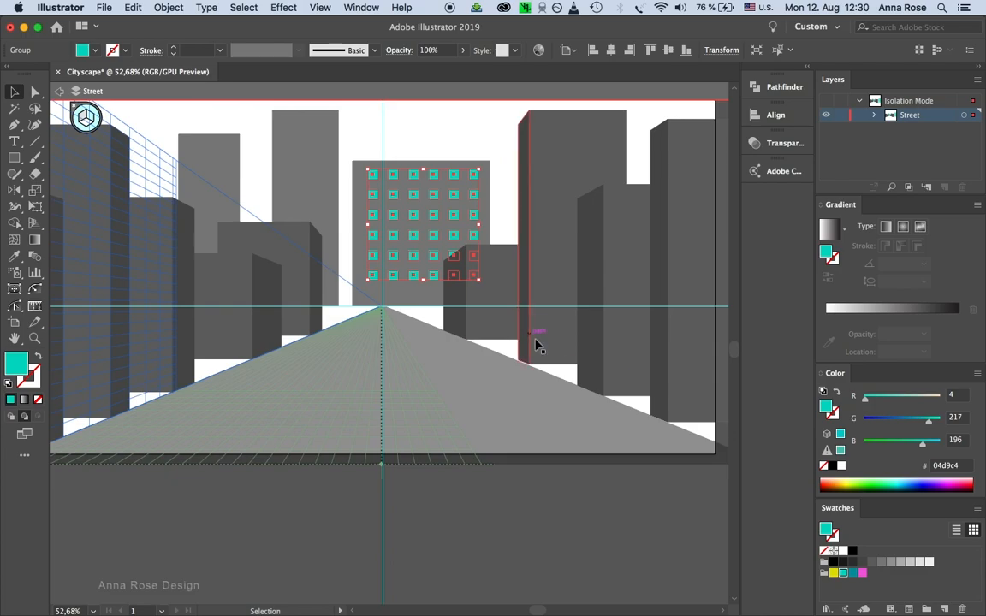
Paste another window grid in front of the tall back building just left of centre, place it at the building's upper corner, and isolate it
scroll(577, 370, "down", 4)
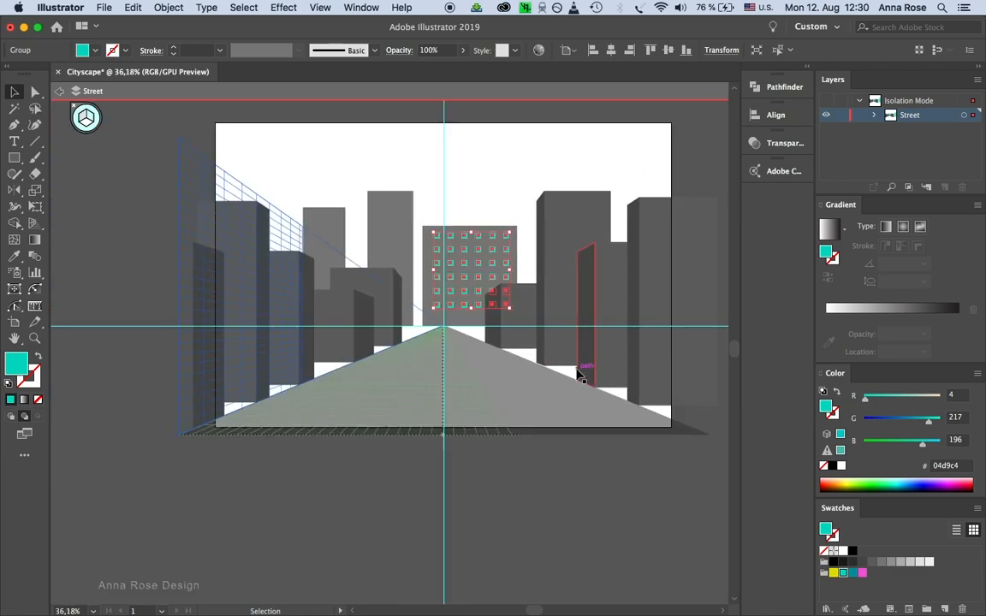
left_click_drag(599, 223, 477, 263)
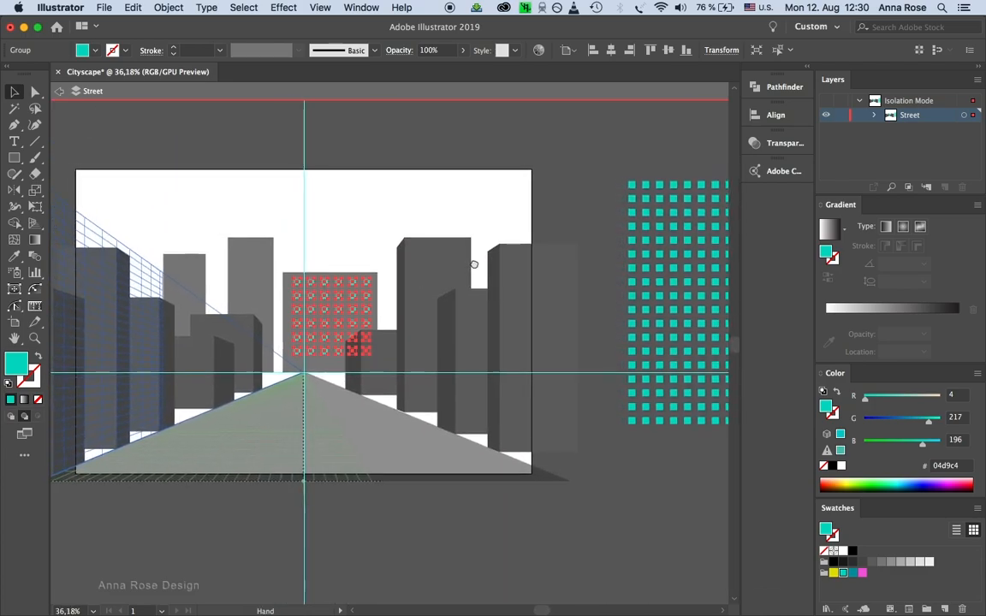
left_click(254, 265)
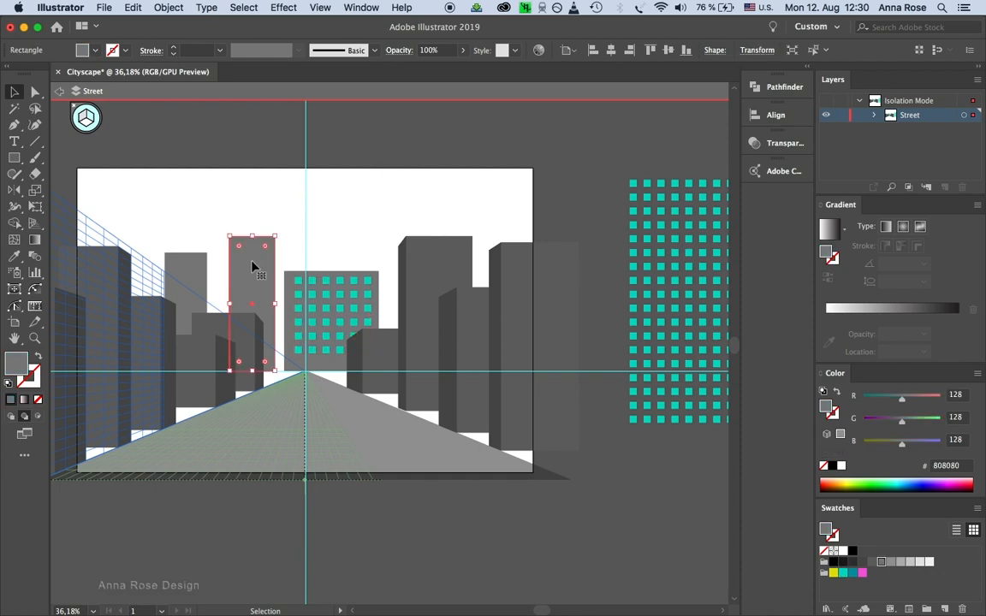
left_click(133, 7)
left_click(184, 95)
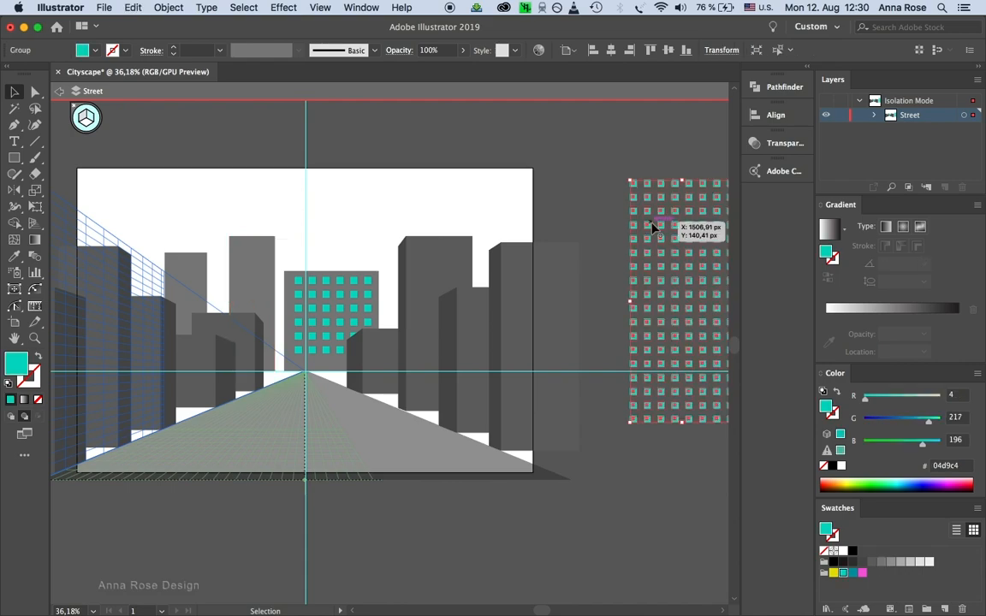
left_click_drag(644, 204, 256, 266)
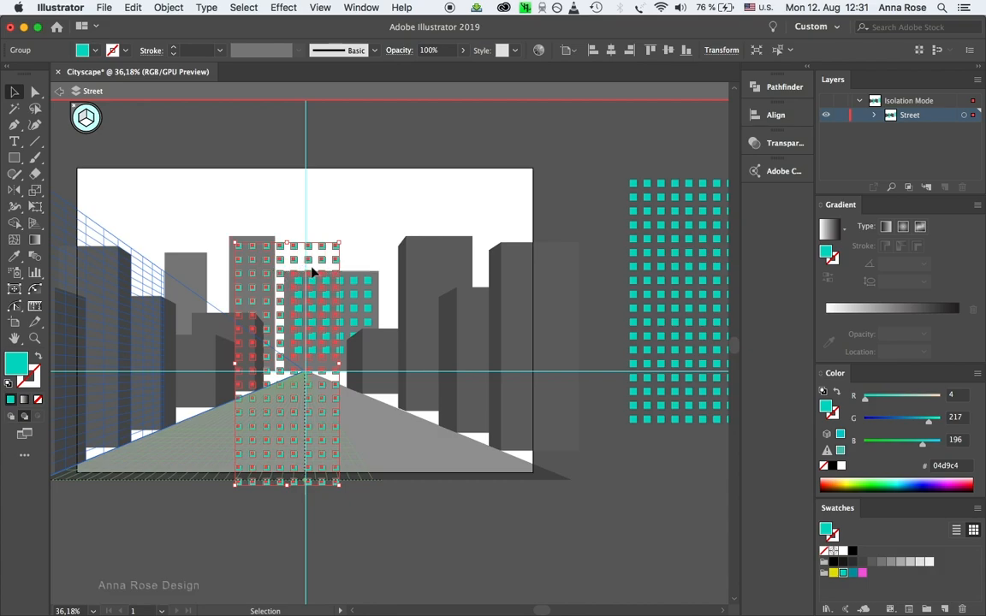
left_click(756, 50)
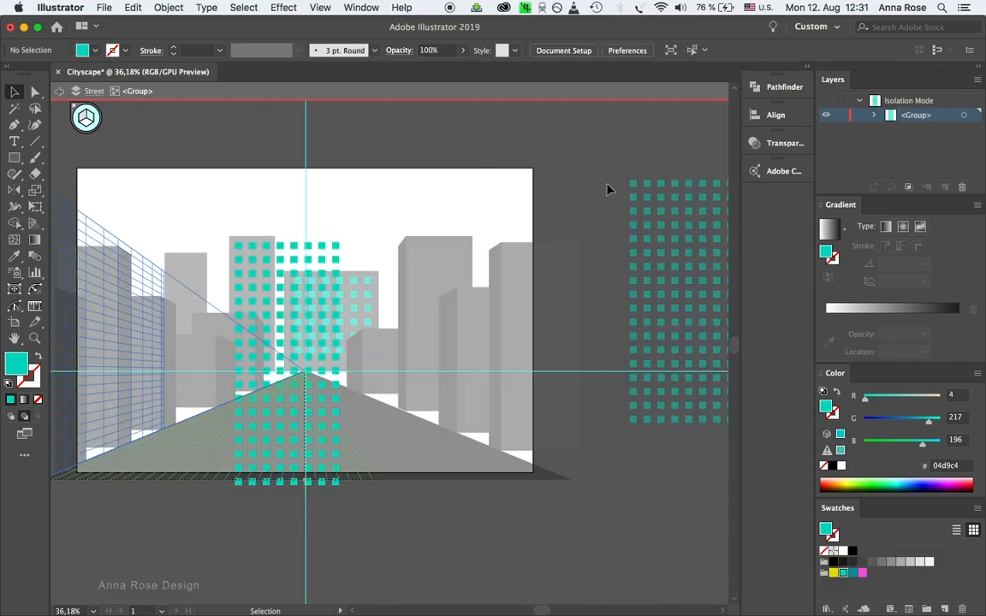
Trim the window grid on the tall back building left of centre to three columns and nine rows, and leave group isolation
key("super+0")
key("a")
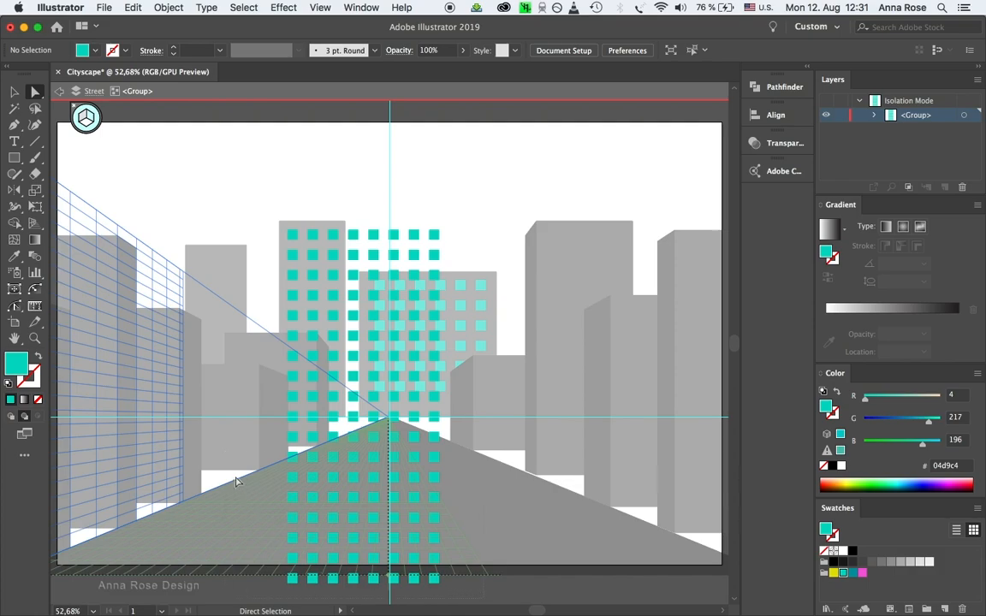
left_click_drag(224, 422, 225, 410)
key("Delete")
left_click_drag(514, 450, 345, 188)
key("Delete")
key("Escape")
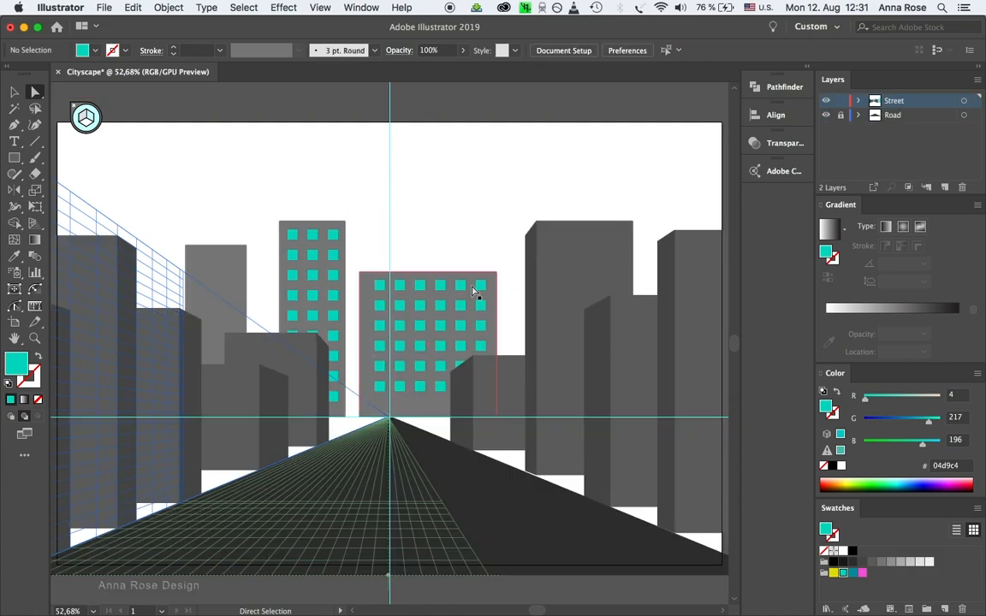
Paste a copy of the window grid in front of the leftmost light-gray back building and move it onto that facade
left_click(133, 6)
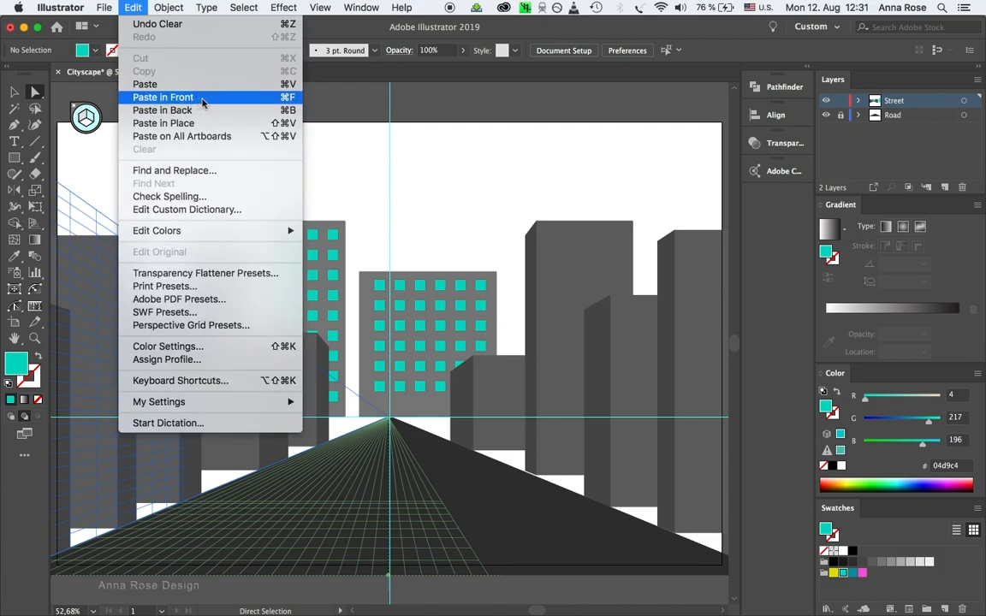
left_click(162, 97)
scroll(426, 238, "down", 5)
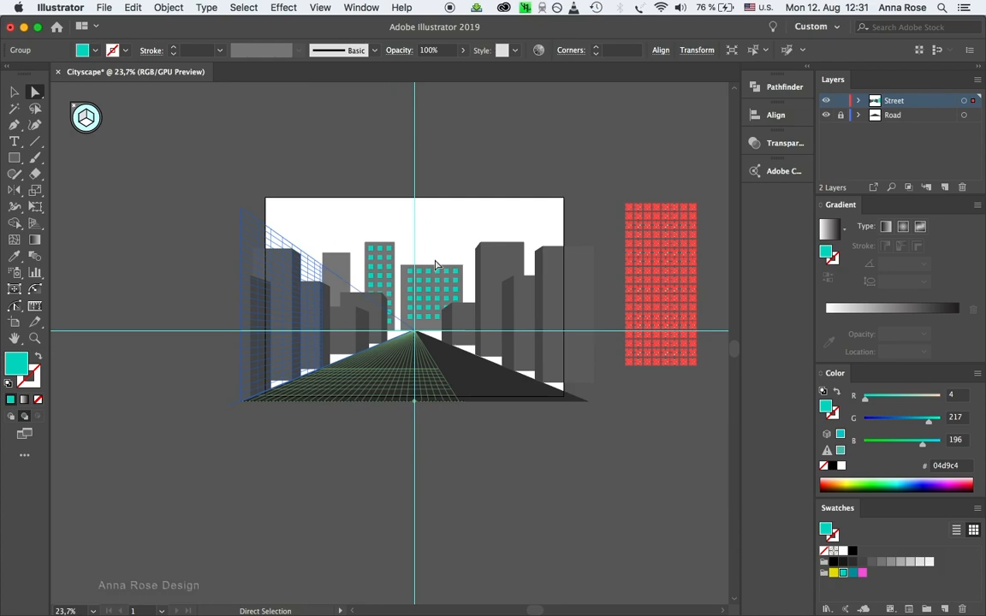
key("v")
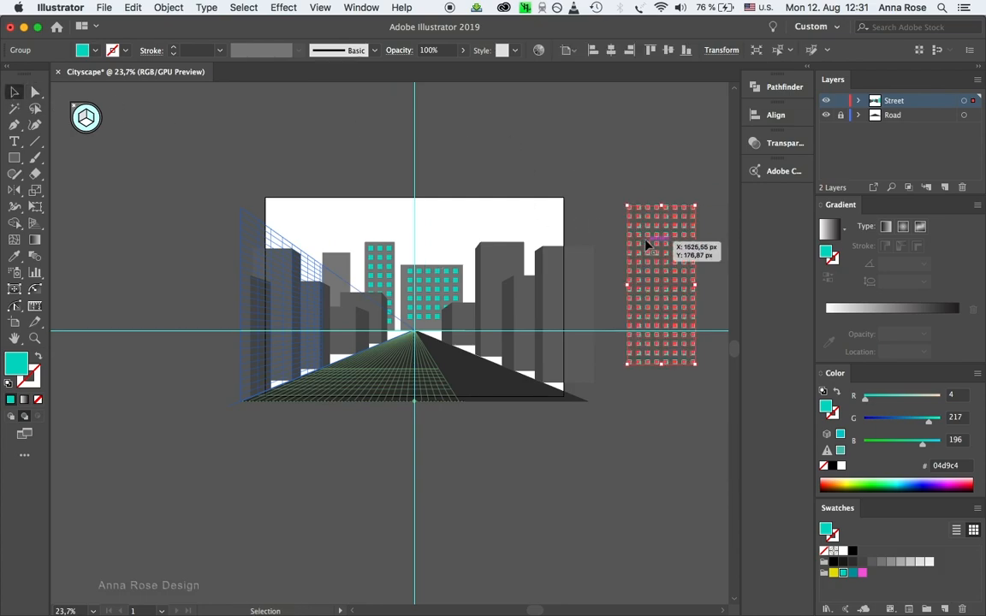
left_click(340, 267)
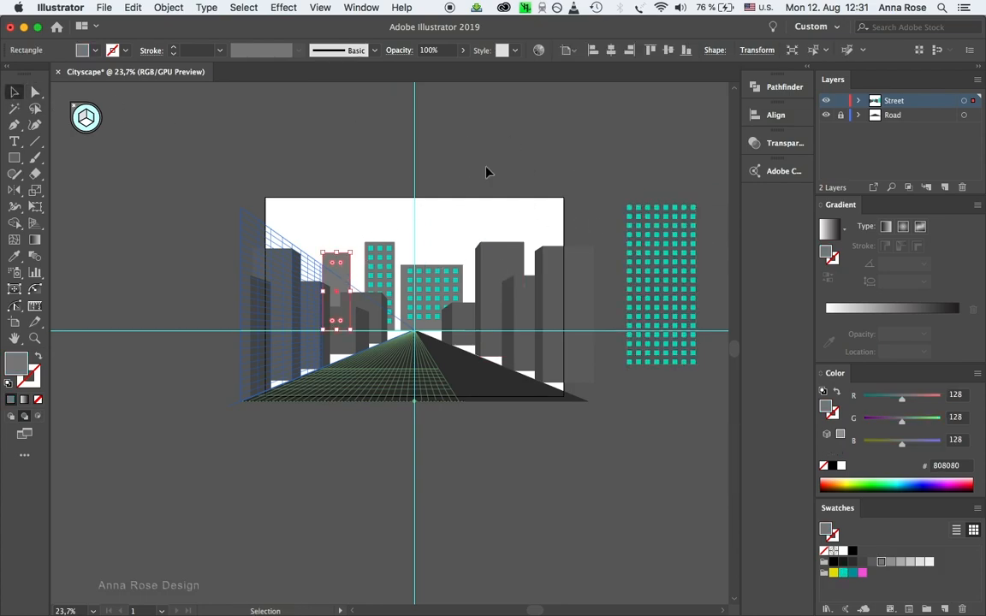
left_click(132, 7)
left_click(154, 94)
left_click_drag(642, 224, 343, 273)
Isolate the copied grid, delete its excess lower rows and outer columns to leave three columns, and centre it on the facade
left_click(755, 49)
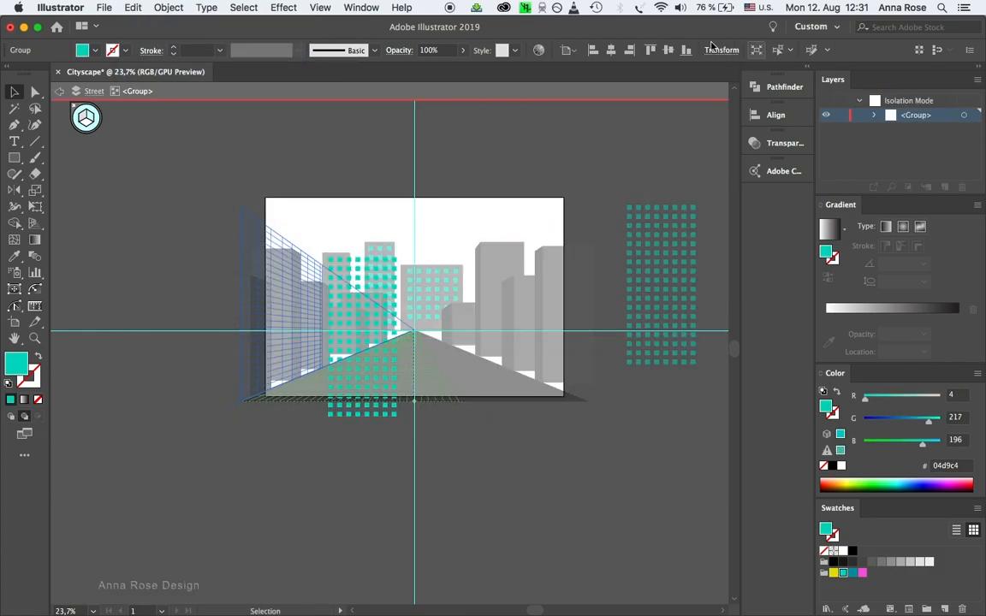
key("super+0")
scroll(400, 361, "down", 4)
scroll(400, 361, "left", 2)
key("a")
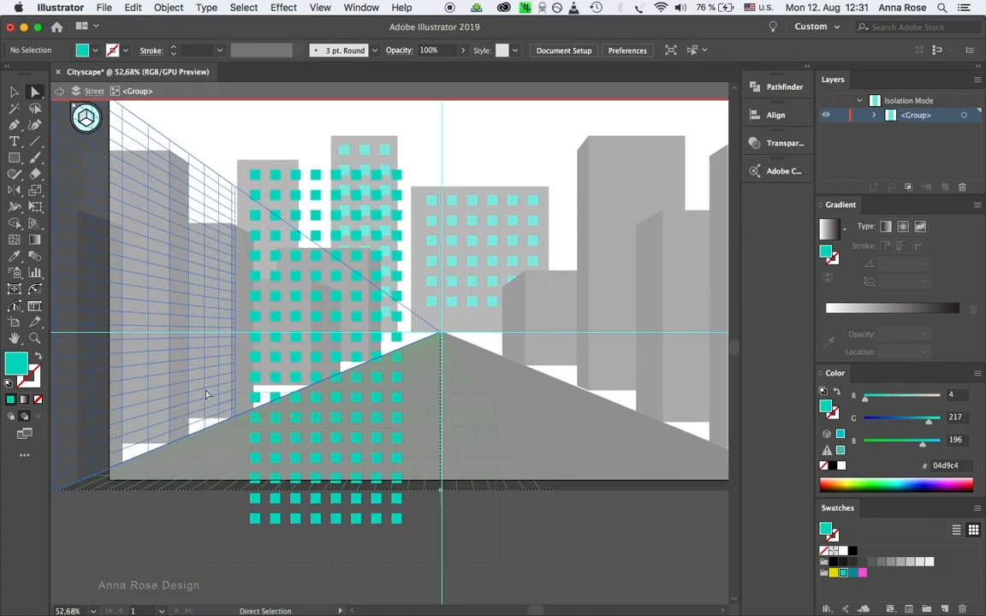
left_click_drag(215, 371, 215, 370)
key("Delete")
left_click_drag(467, 405, 314, 126)
key("Delete")
key("Escape")
key("v")
left_click(288, 178)
left_click(309, 134)
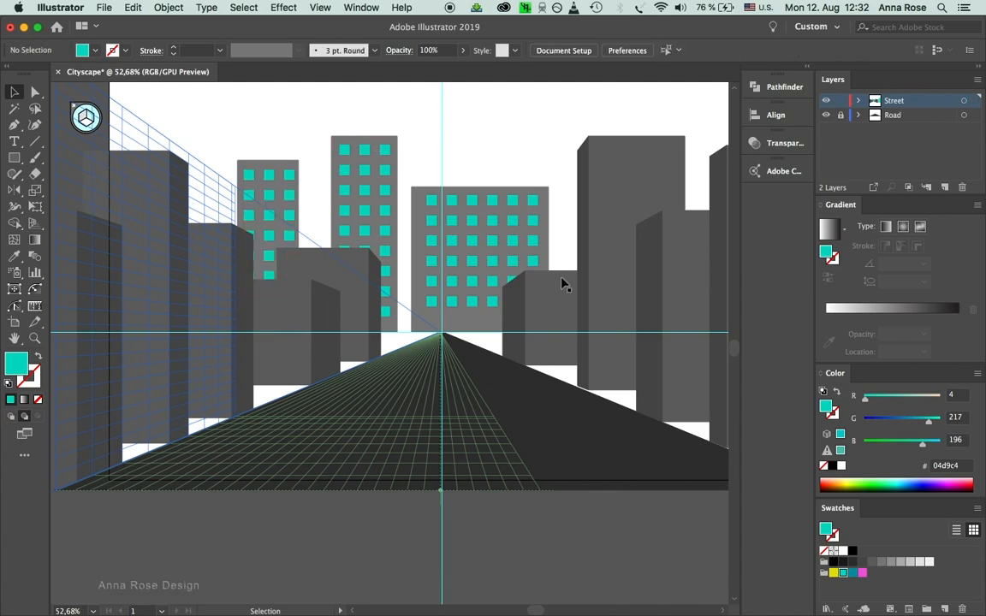
Place a copy of the spare window grid on the front of the building nearest the vanishing point on the road's left side
left_click(348, 279)
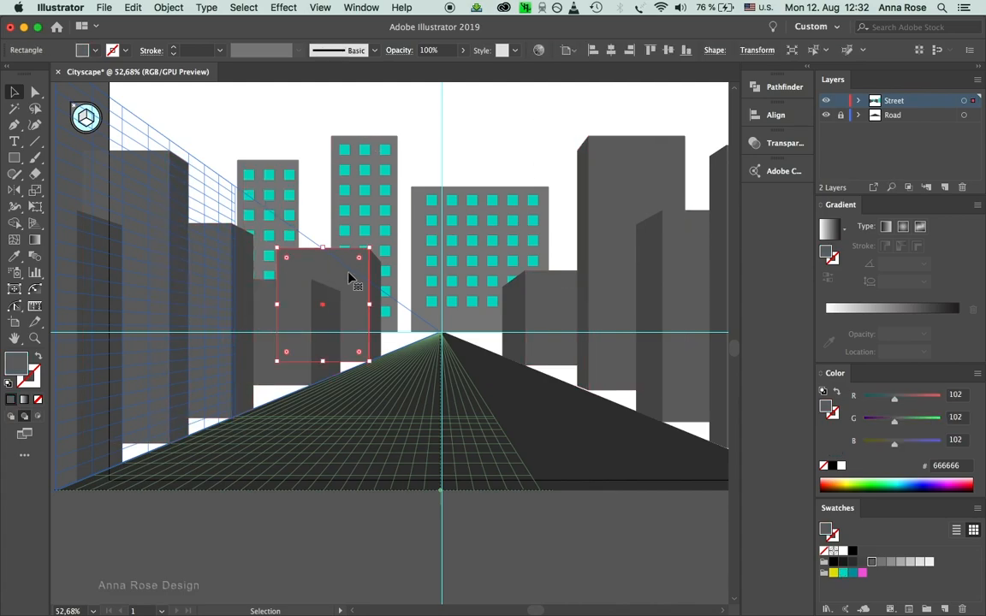
scroll(426, 274, "down", 3)
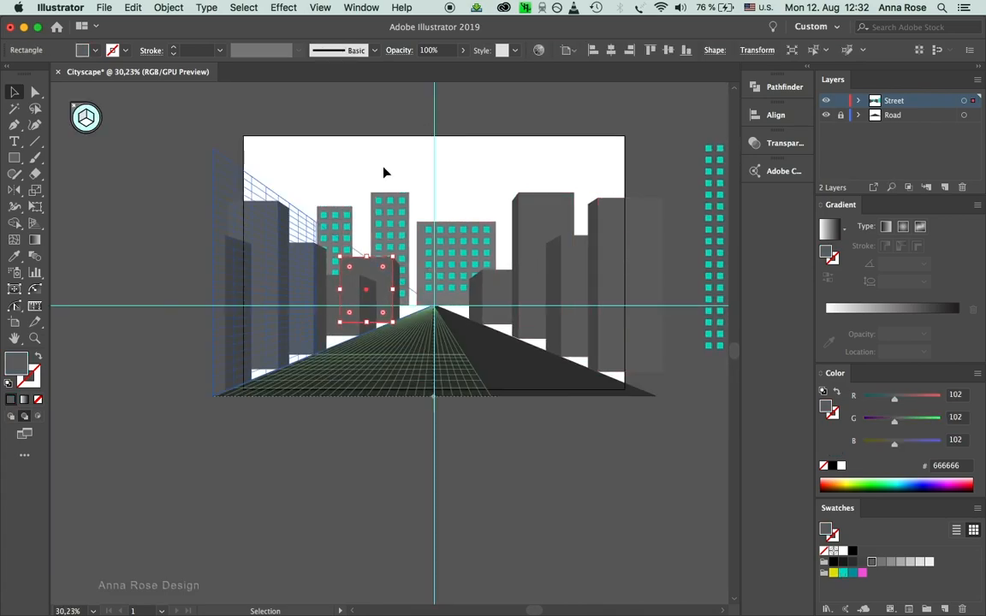
left_click_drag(713, 192, 347, 304)
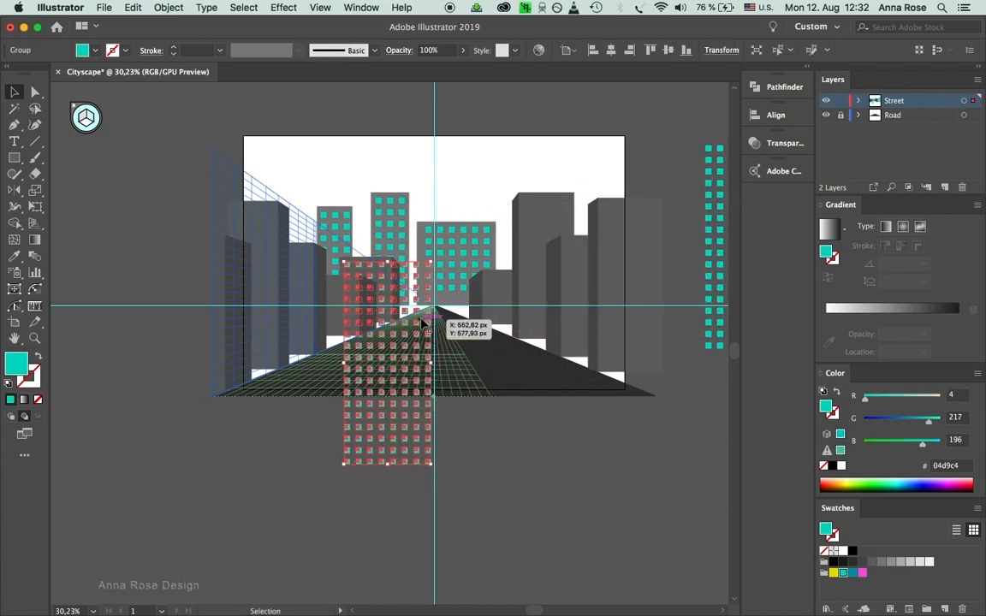
scroll(494, 152, "up", 3)
Isolate this copied grid, trim it to four columns and five rows, and centre it on the facade
left_click(755, 50)
scroll(531, 248, "down", 3)
key("a")
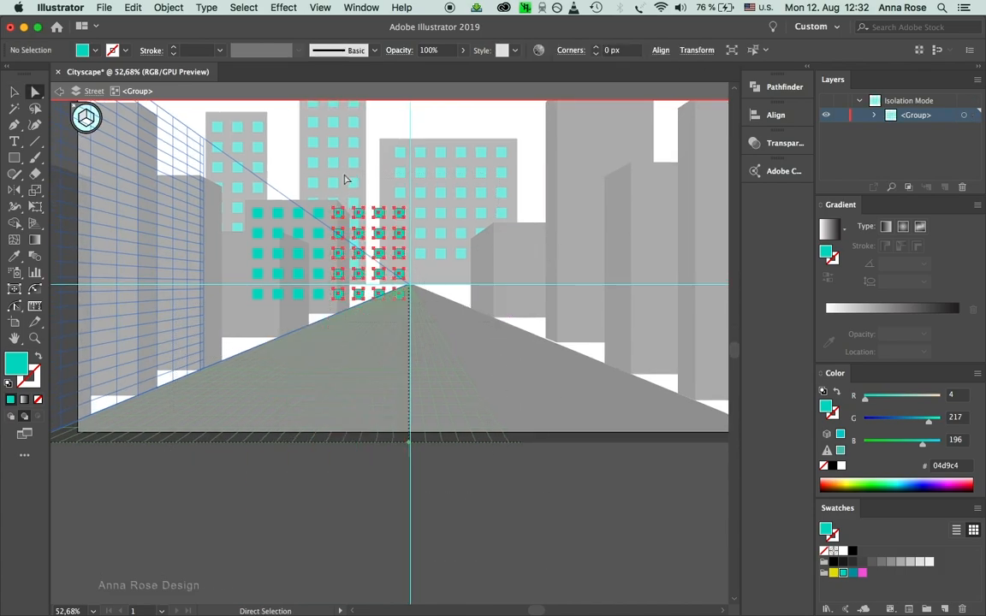
double_click(443, 240)
left_click_drag(443, 240, 623, 161)
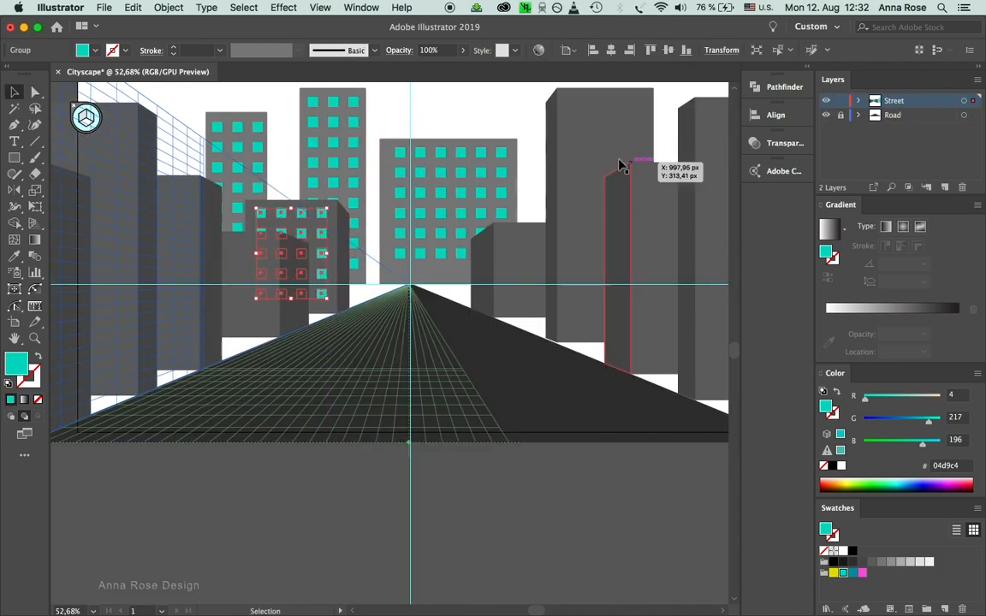
Place a copy of the spare window grid on the tall building right of the road and enlarge it slightly
scroll(456, 224, "down", 2)
key("v")
left_click(680, 235)
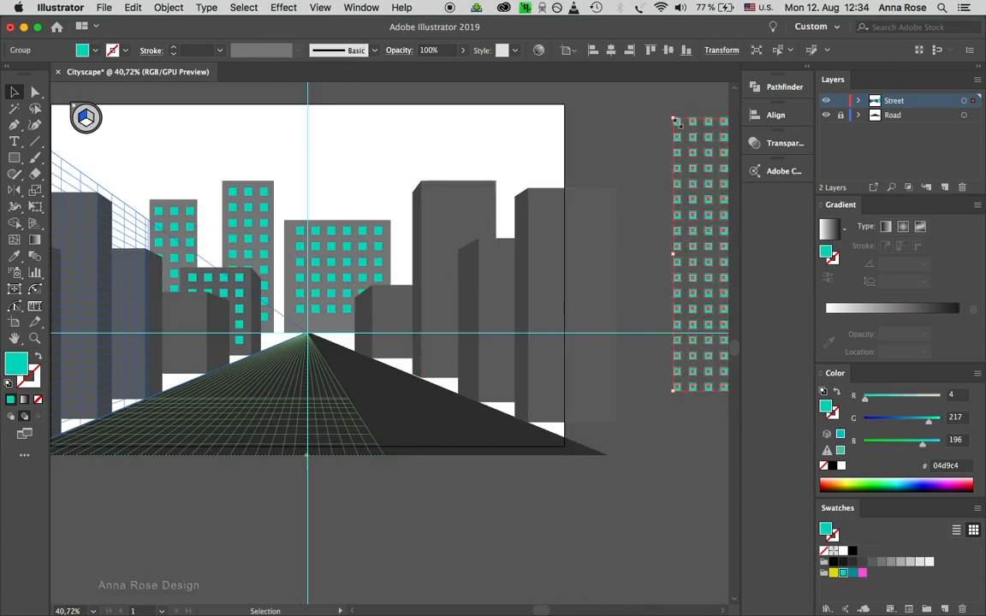
left_click_drag(695, 126, 451, 195)
left_click_drag(548, 458, 565, 498)
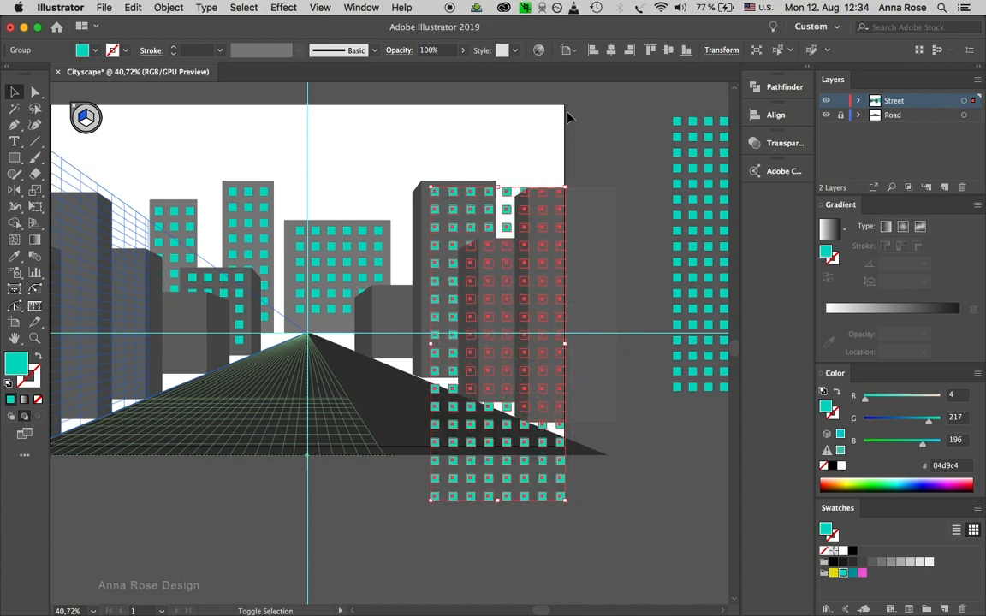
Isolate the enlarged grid, trim it to four columns and ten rows, and centre it on the tall building's front
double_click(453, 192)
key("a")
left_click_drag(617, 559, 365, 363)
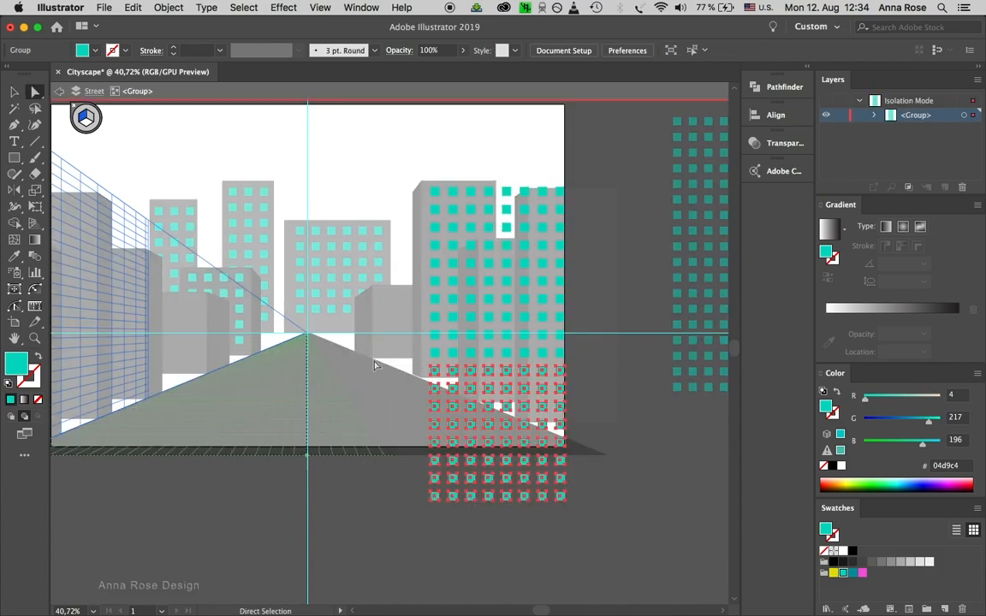
key("Delete")
left_click_drag(591, 413, 513, 161)
key("Delete")
key("Escape")
key("v")
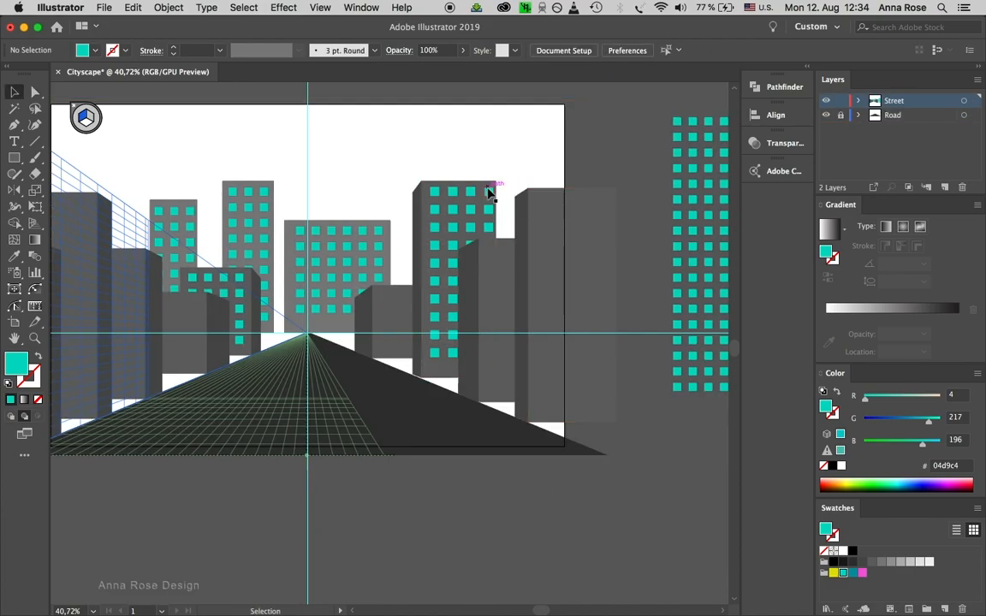
left_click(487, 195)
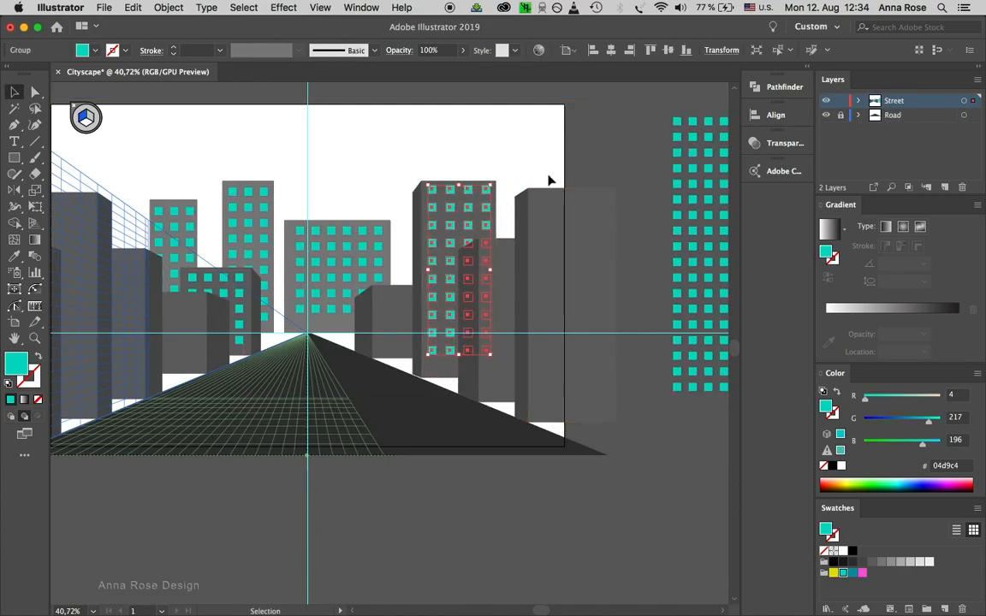
left_click(392, 315)
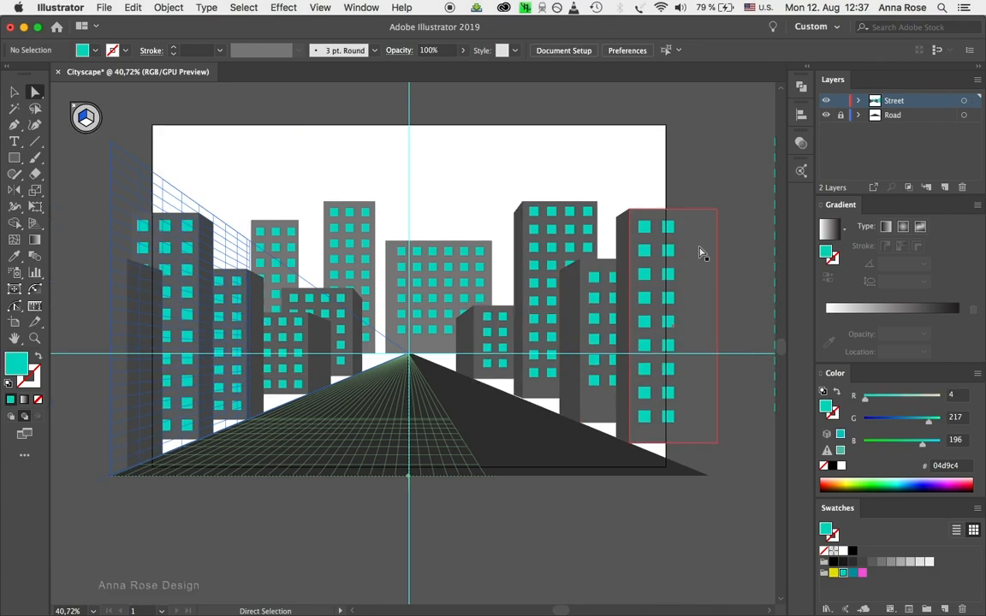
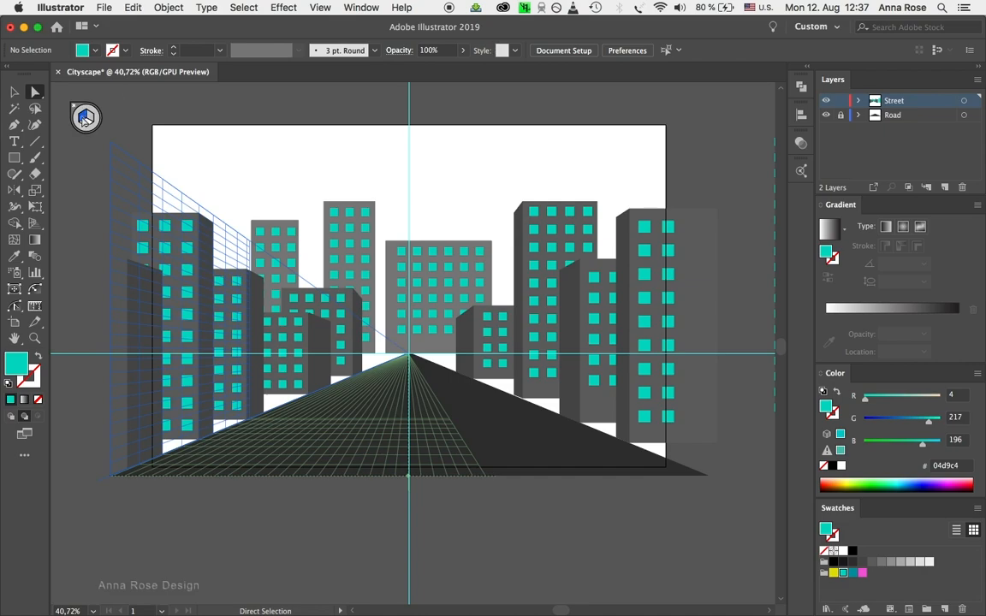
Draw two narrow perspective windows side by side near the top of the tall left foreground building's dark side face
left_click(14, 157)
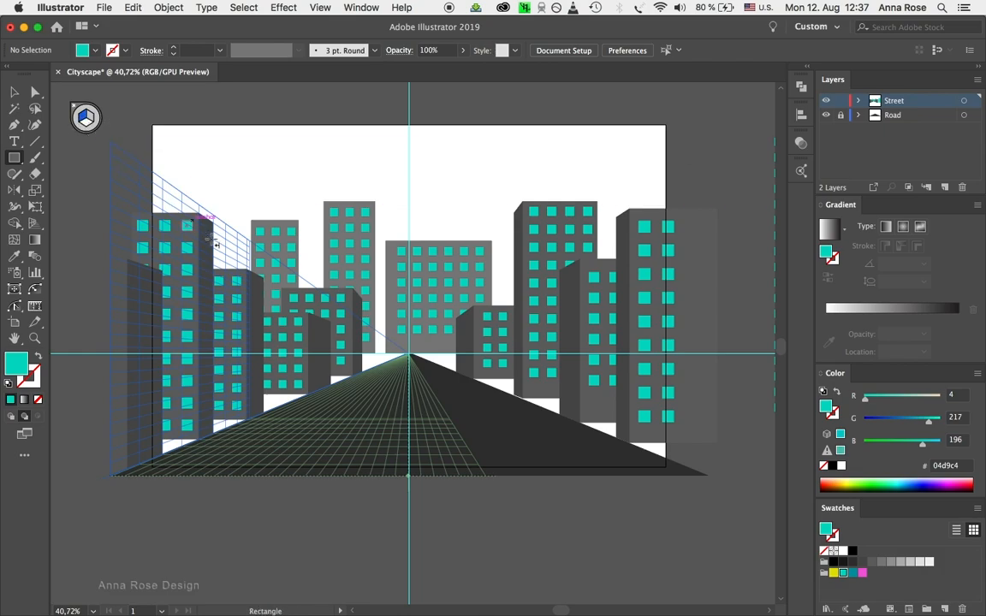
left_click_drag(306, 278, 354, 286)
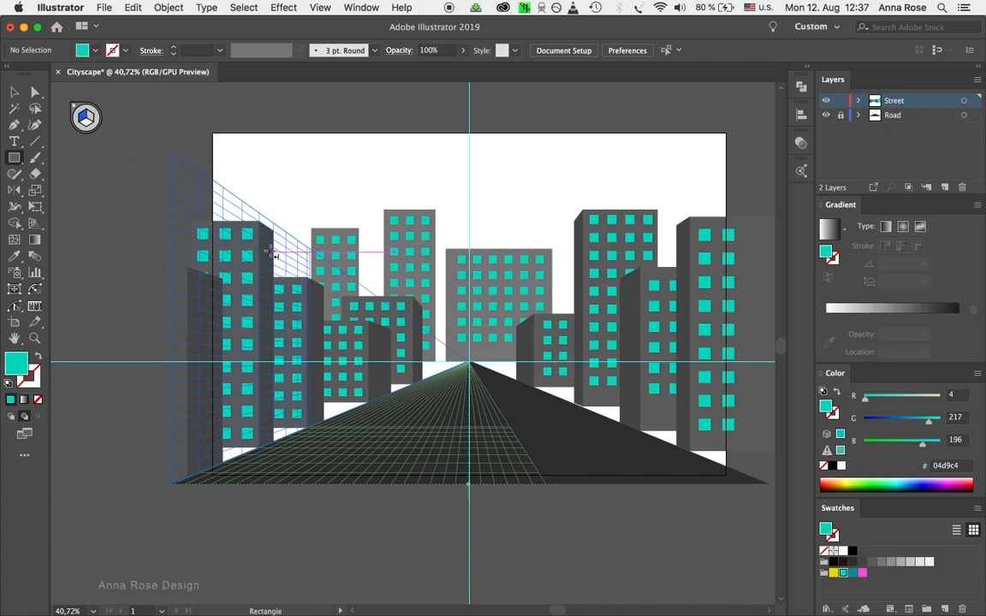
scroll(272, 250, "up", 5)
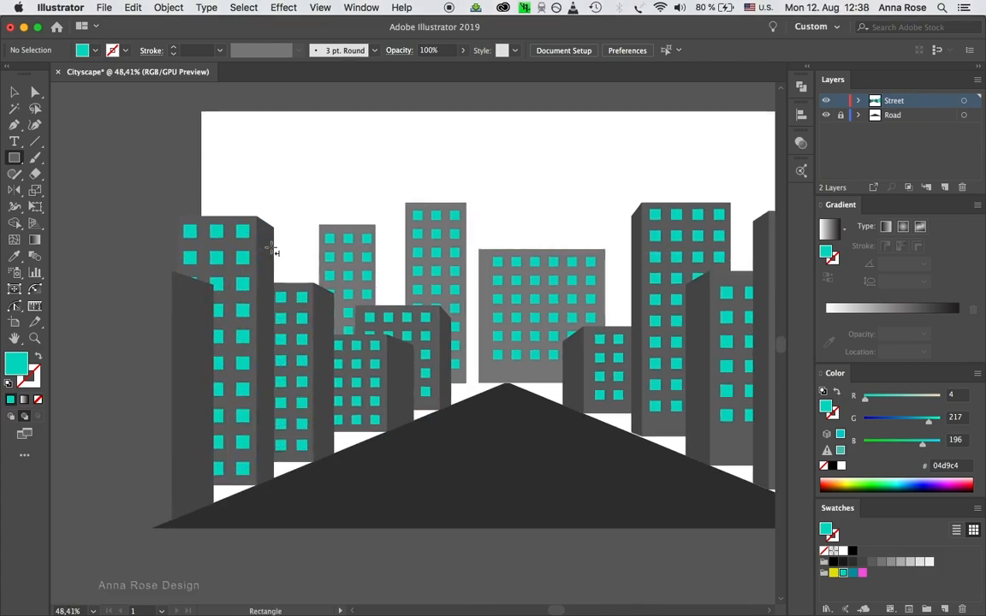
scroll(272, 250, "up", 4)
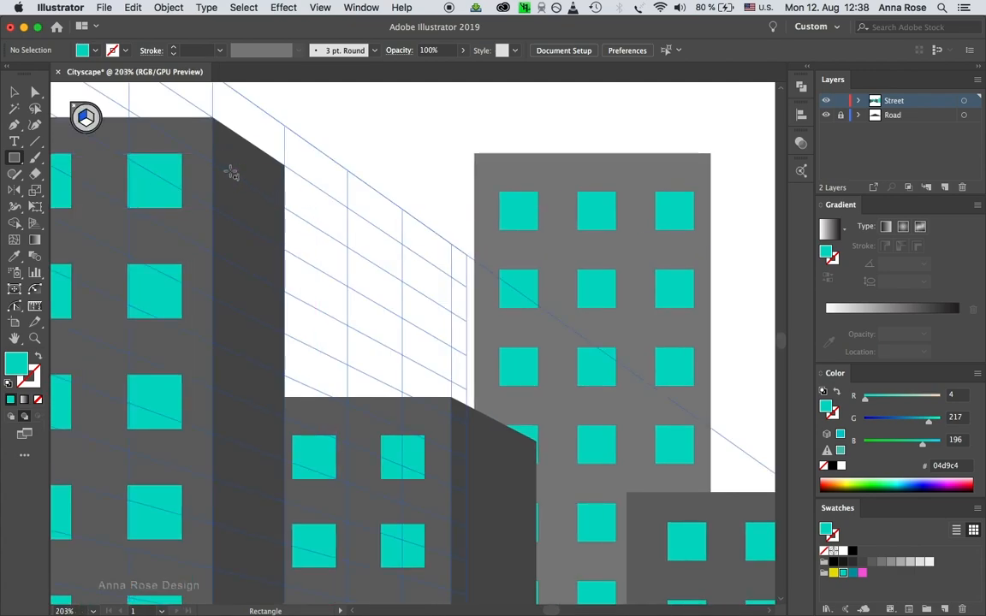
left_click_drag(213, 164, 241, 201)
key("super+z")
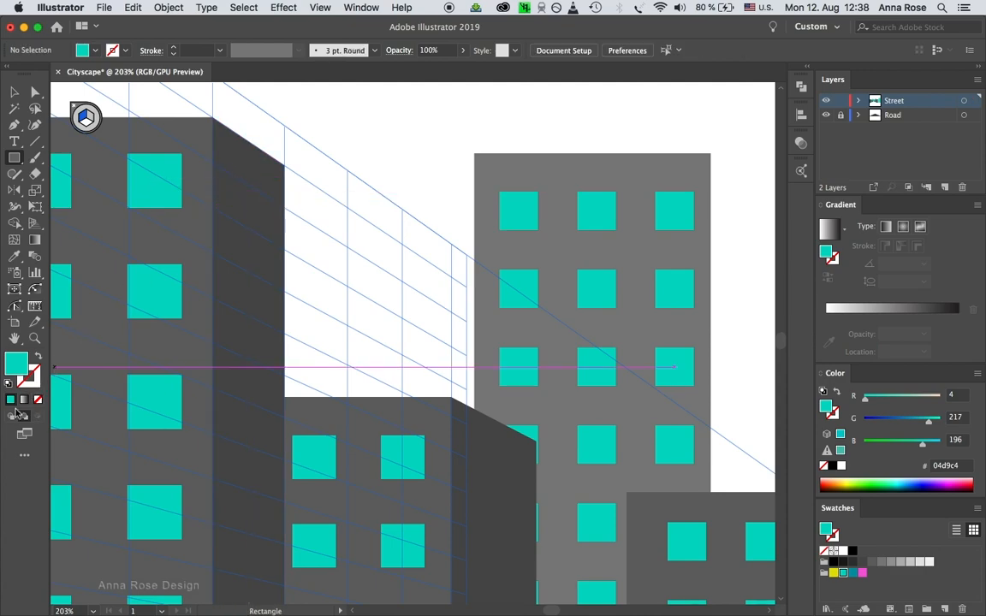
left_click_drag(232, 174, 243, 224)
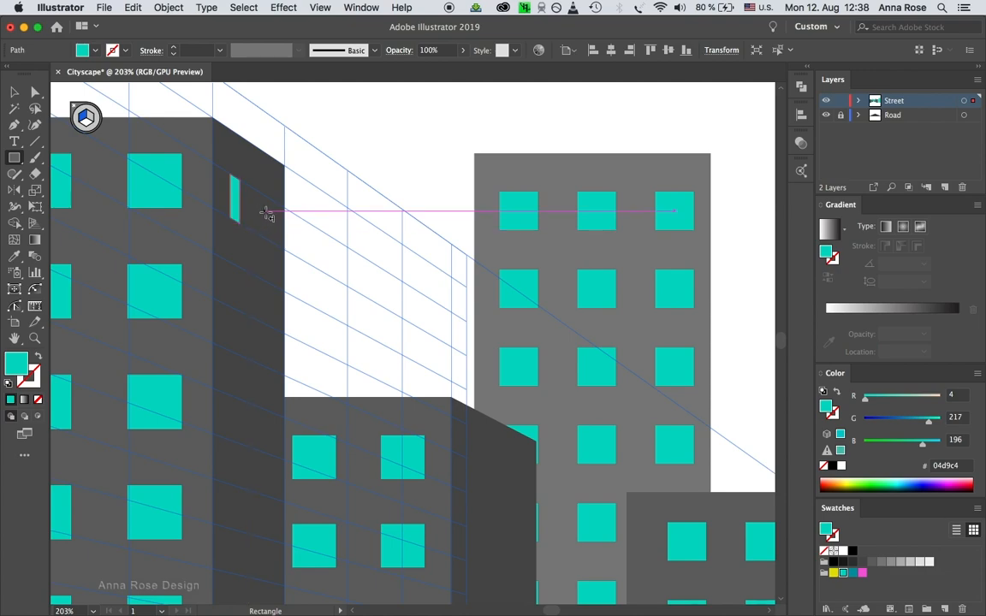
key("super+shift+a")
left_click_drag(256, 190, 268, 240)
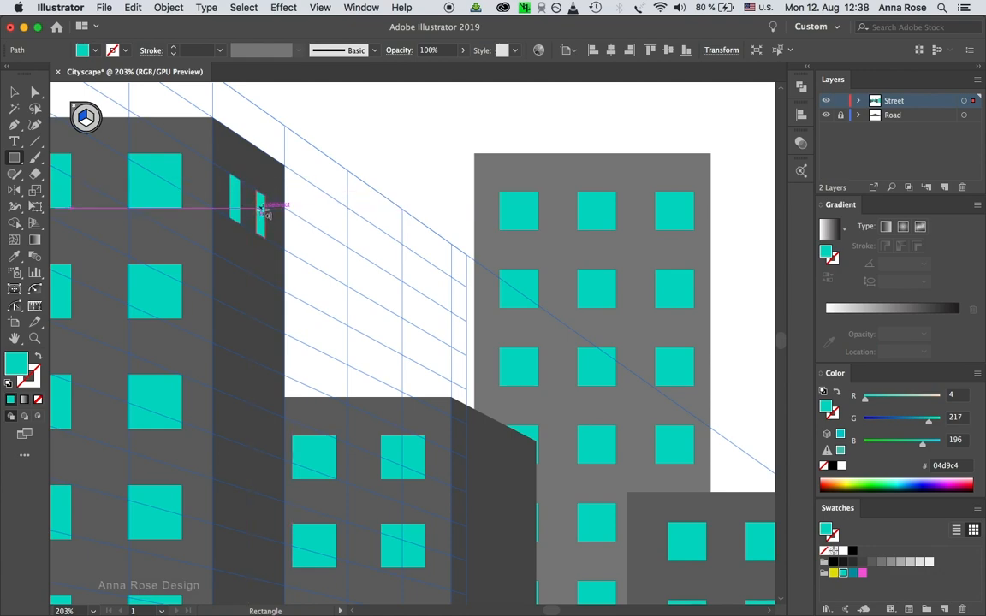
Select both side-face windows with Perspective Selection and duplicate them straight down in perspective as a second row
key("v")
left_click_drag(36, 226, 130, 244)
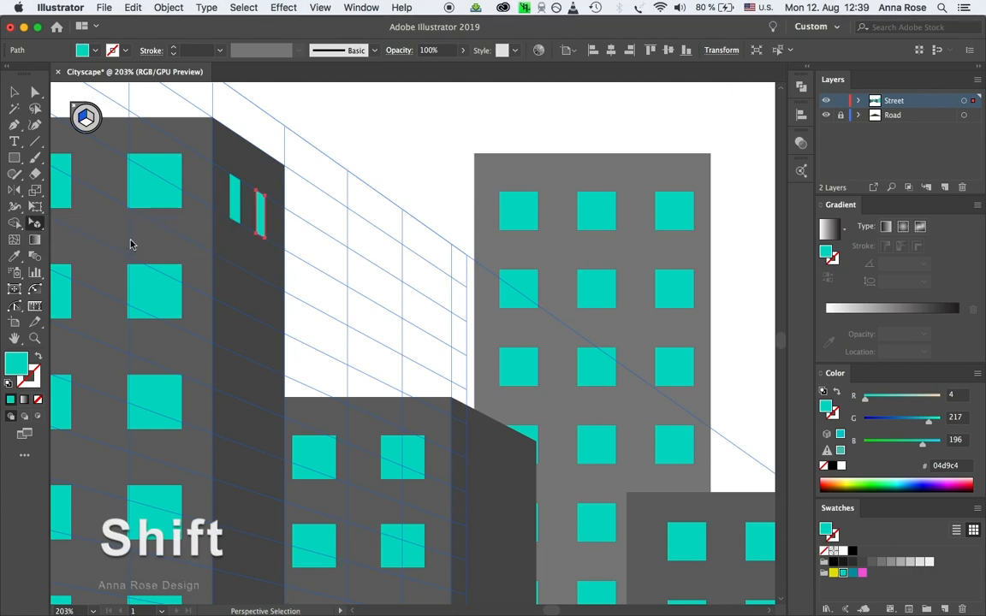
left_click(236, 209, "shift")
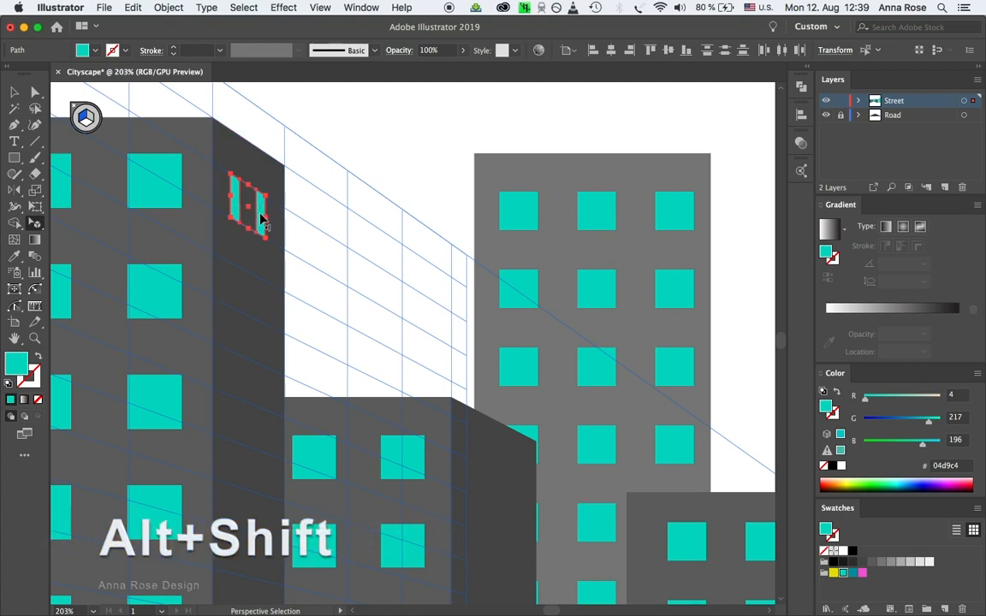
left_click_drag(261, 225, 252, 326)
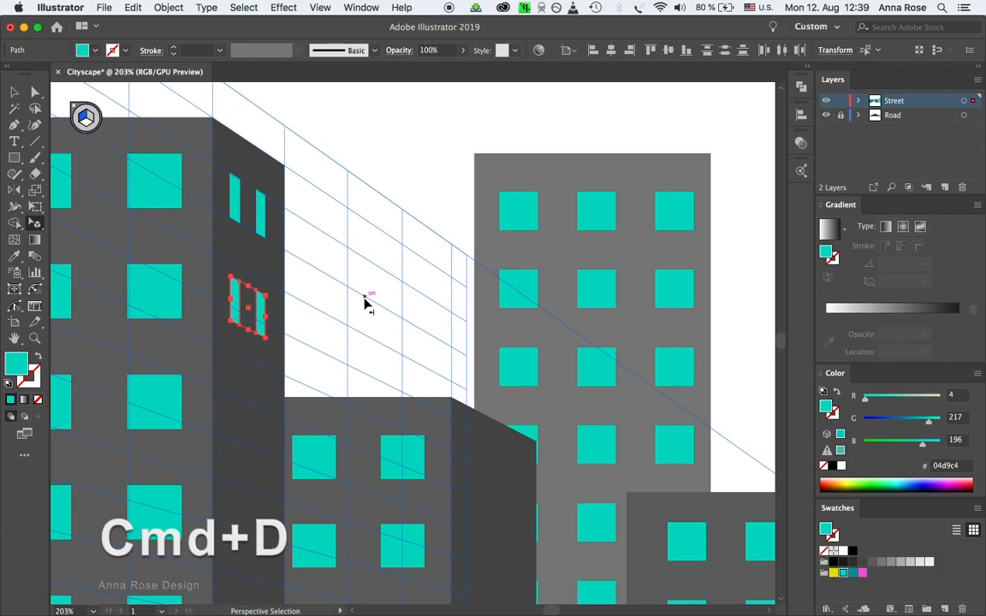
Repeat the duplication down the building's side face until the windows form ten rows
key("super+0")
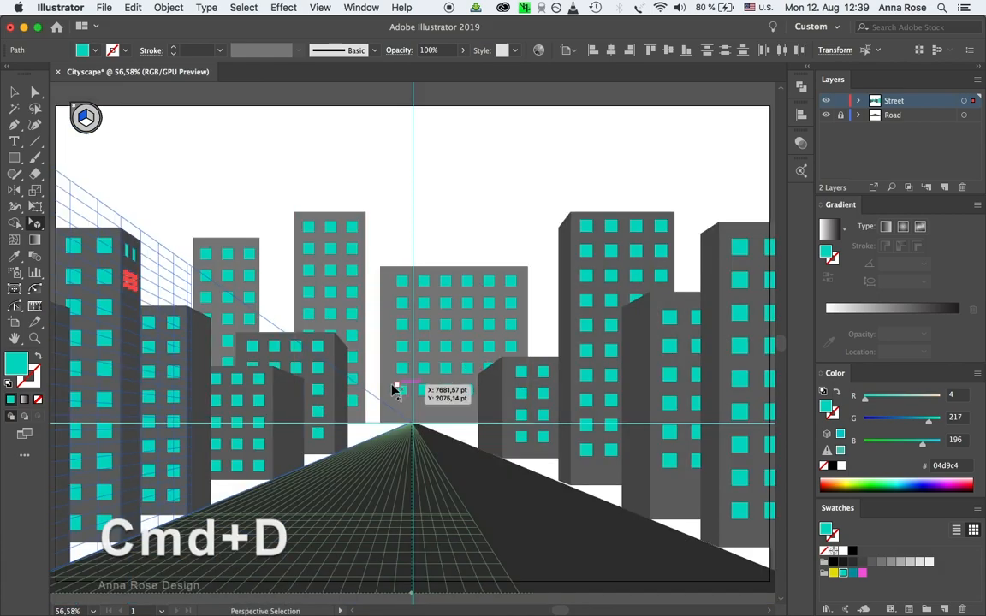
key("super+d")
key("super+d")
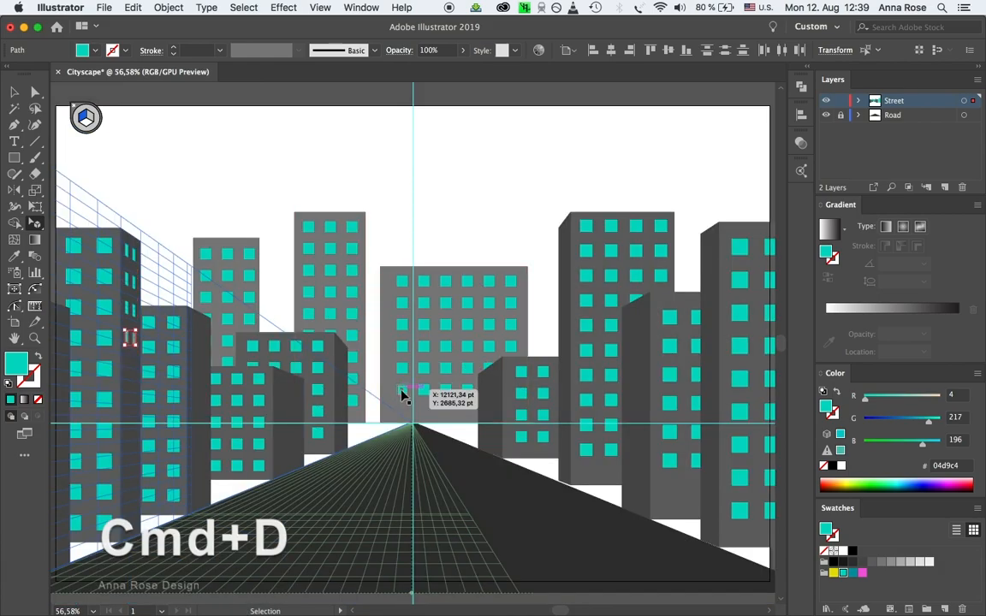
key("super+d")
key("super+d")
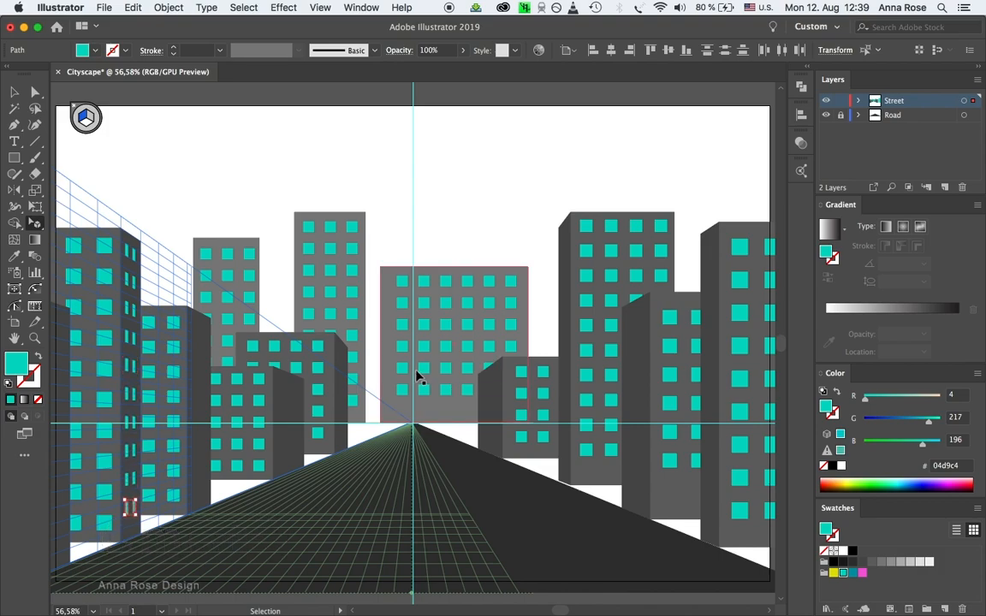
key("shift+v")
left_click(433, 354)
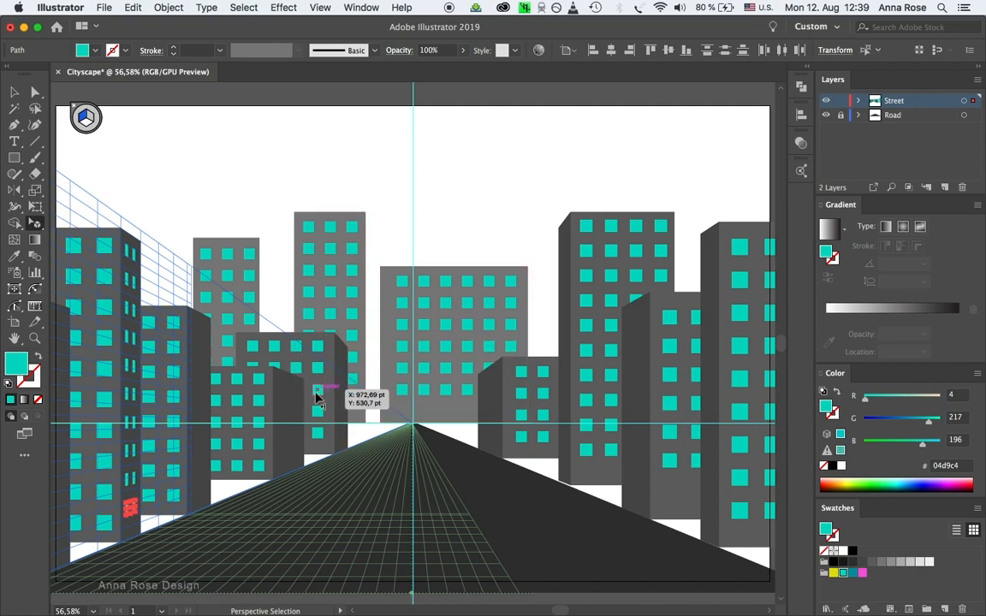
Draw a narrow perspective window near the top of the small left building's side face and duplicate it along the face to make three
scroll(285, 397, "up", 10)
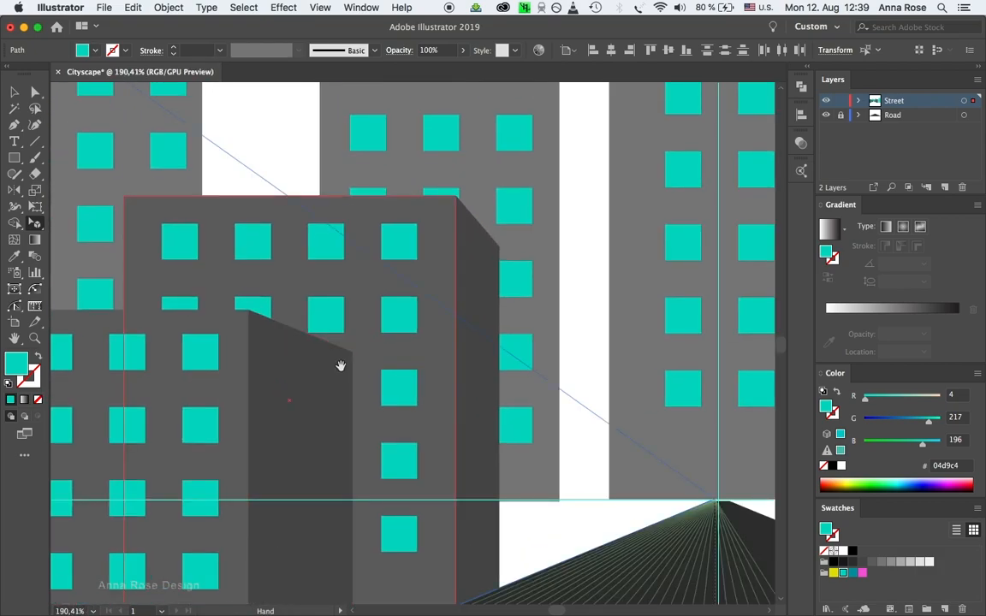
scroll(285, 396, "down", 3)
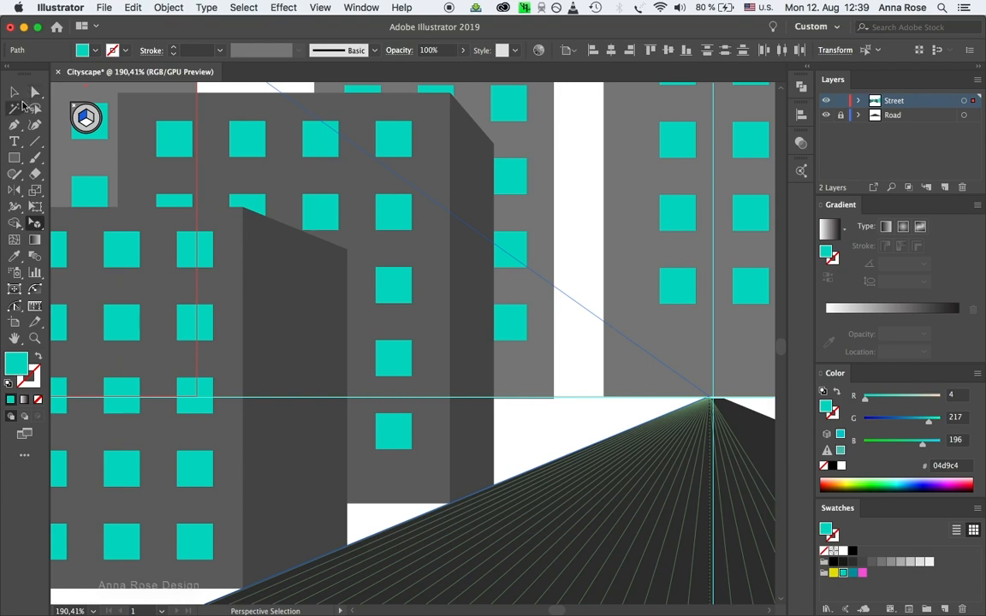
left_click(13, 160)
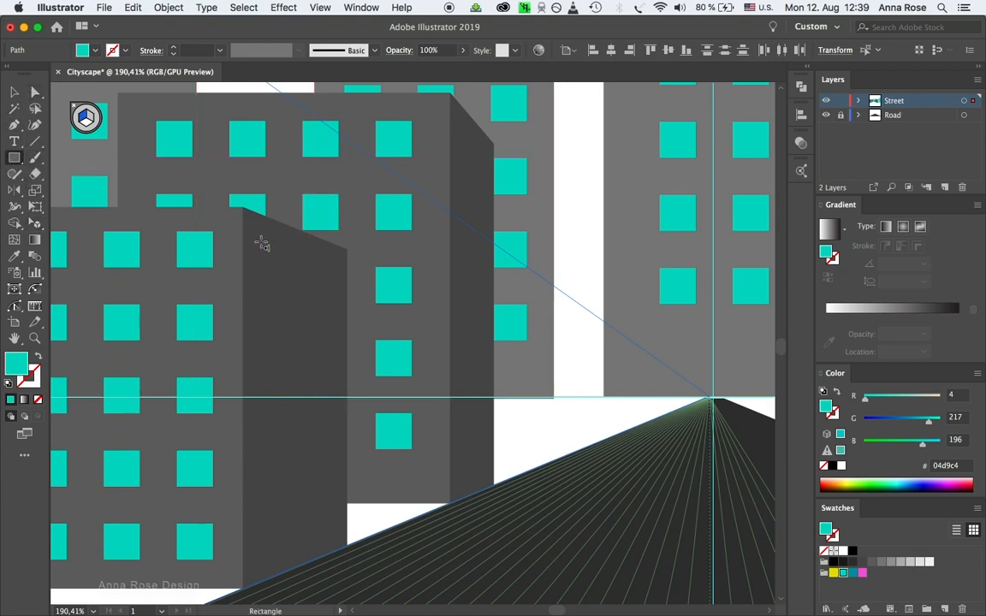
left_click_drag(257, 238, 276, 275)
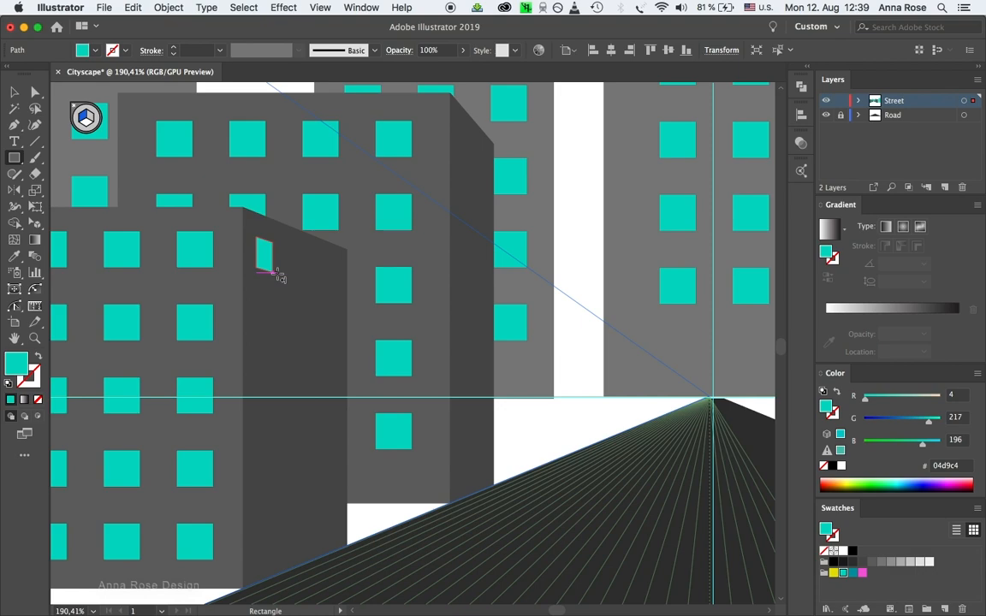
key("shift+v")
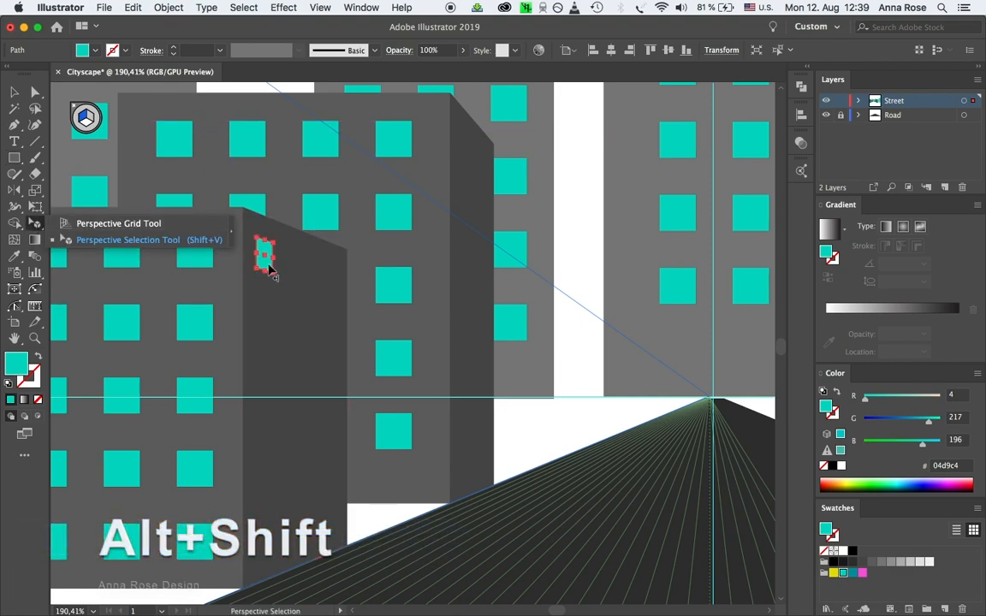
left_click_drag(264, 249, 326, 266)
Select the three side-face windows and duplicate them straight down in perspective until they form five rows
left_click(295, 263, "shift")
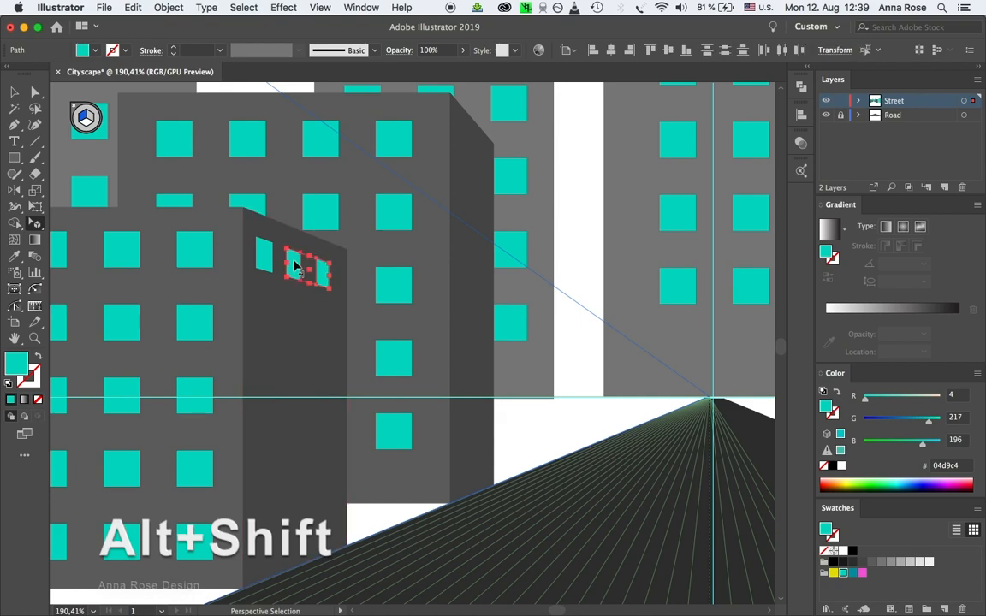
left_click(264, 259, "shift")
left_click_drag(293, 261, 290, 330)
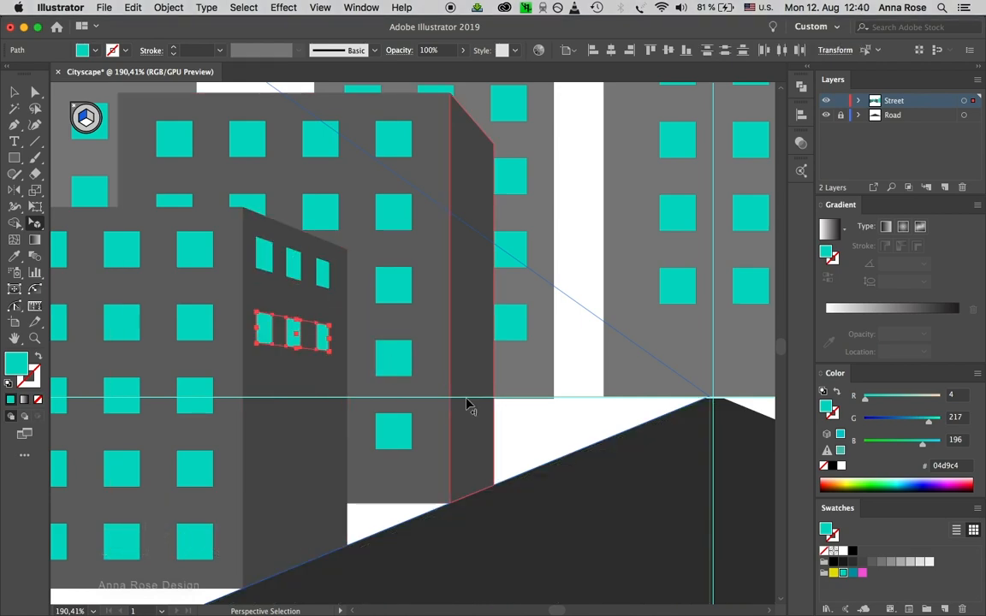
key("super+d")
key("super+d")
key("shift+v")
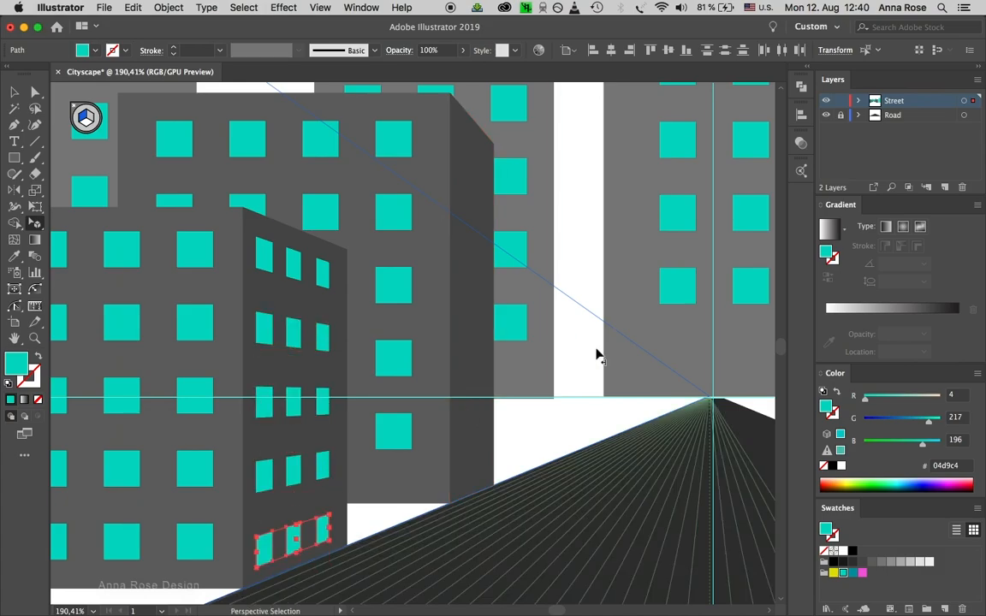
scroll(596, 352, "down", 5)
left_click(597, 352)
Draw a row of three narrow perspective windows near the top of the small right building's side face
key("super+0")
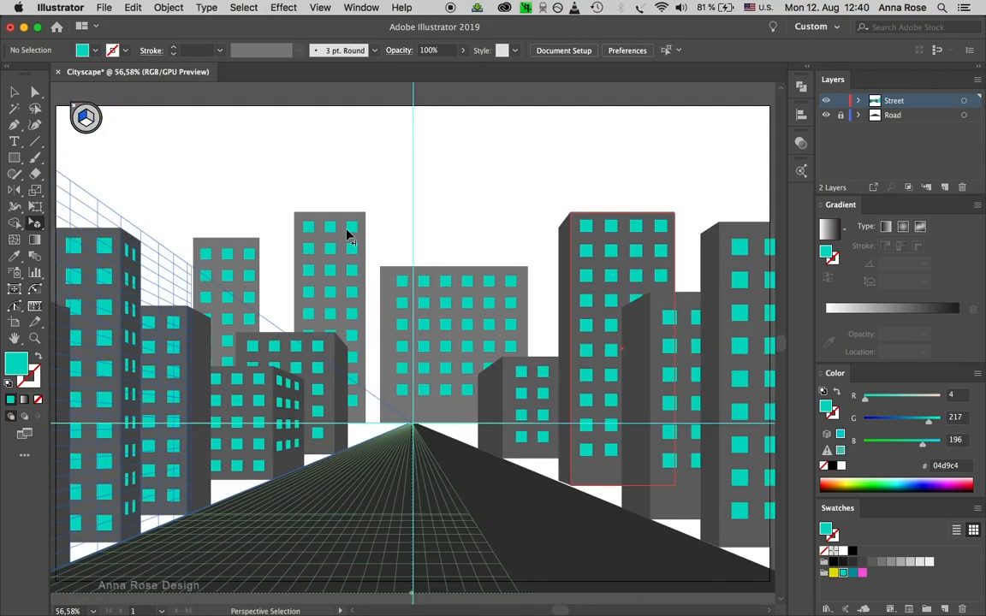
key("space")
left_click_drag(535, 304, 428, 264)
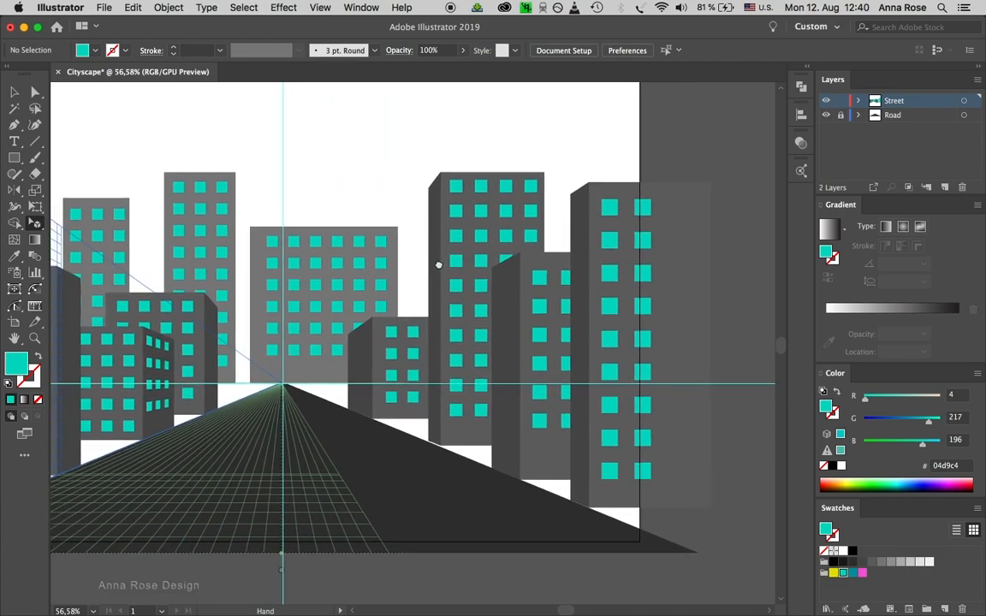
scroll(359, 341, "up", 5)
scroll(360, 344, "up", 4)
key("space")
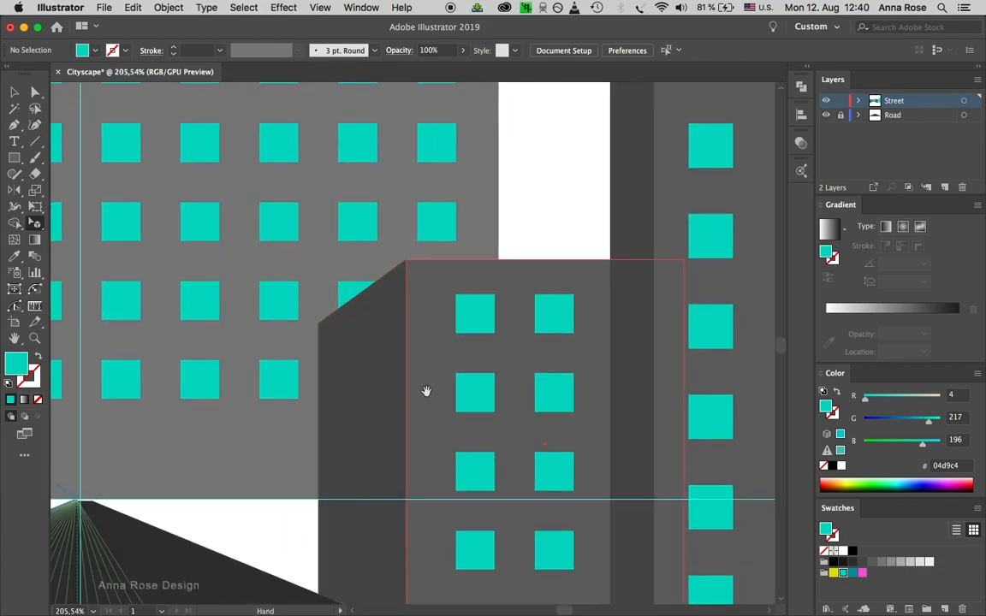
left_click_drag(427, 392, 456, 321)
key("m")
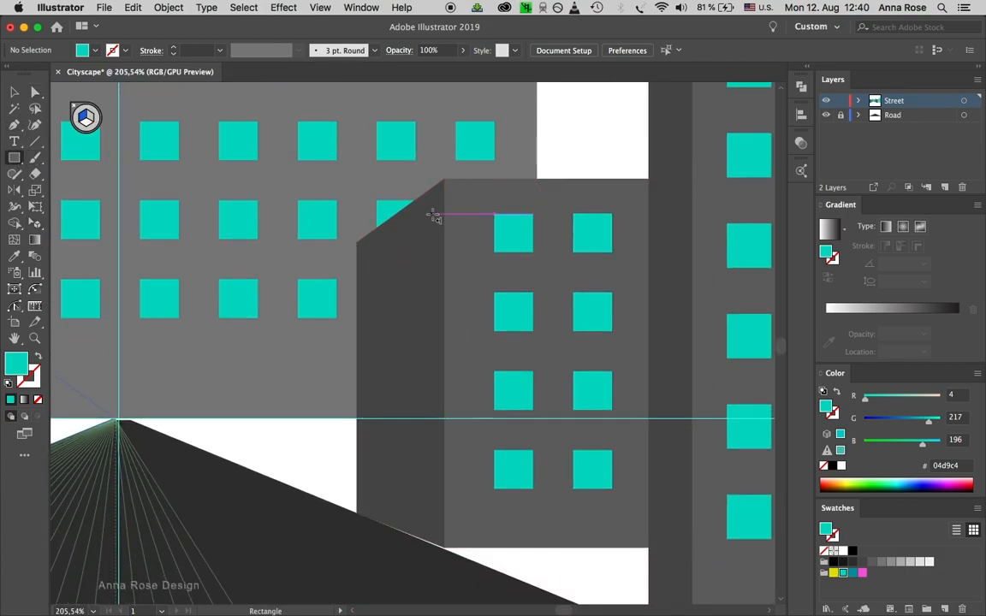
left_click_drag(436, 216, 378, 258)
key("shift+v")
Select the small right building's three side windows and duplicate them down in perspective until they form four rows
left_click(402, 251, "shift")
left_click(431, 243, "shift")
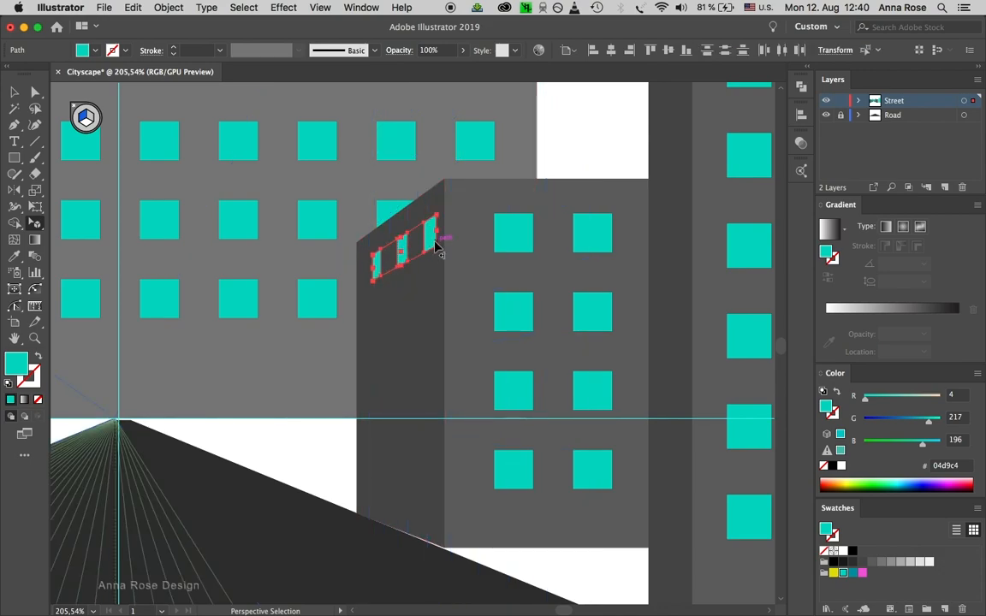
left_click_drag(401, 258, 396, 334)
key("super+d")
key("super+d")
Draw a perspective window near the top of the medium-height right building's side face and select it with Perspective Selection
key("super+0")
left_click_drag(618, 345, 549, 282)
scroll(548, 282, "up", 5)
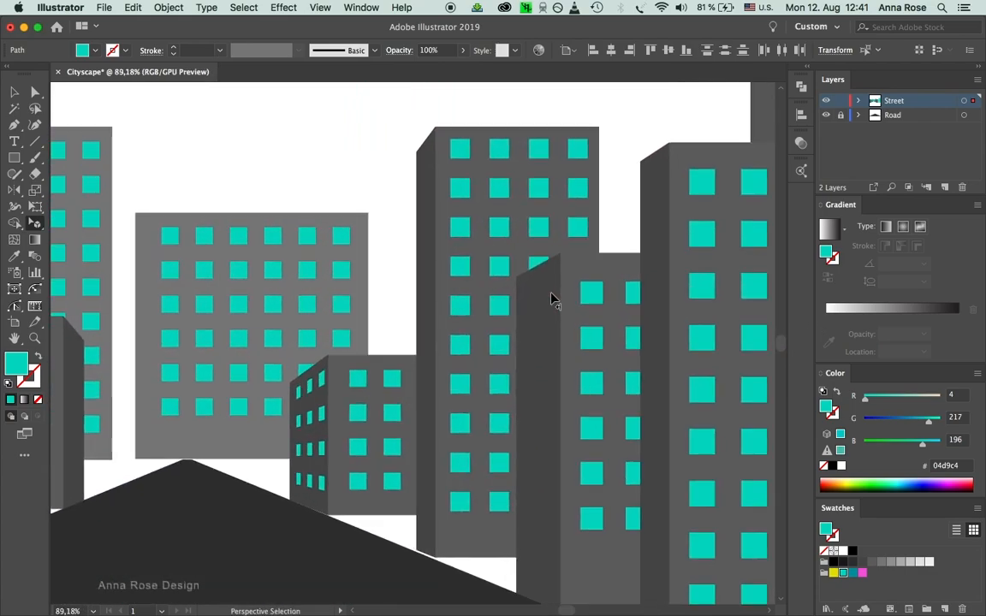
key("m")
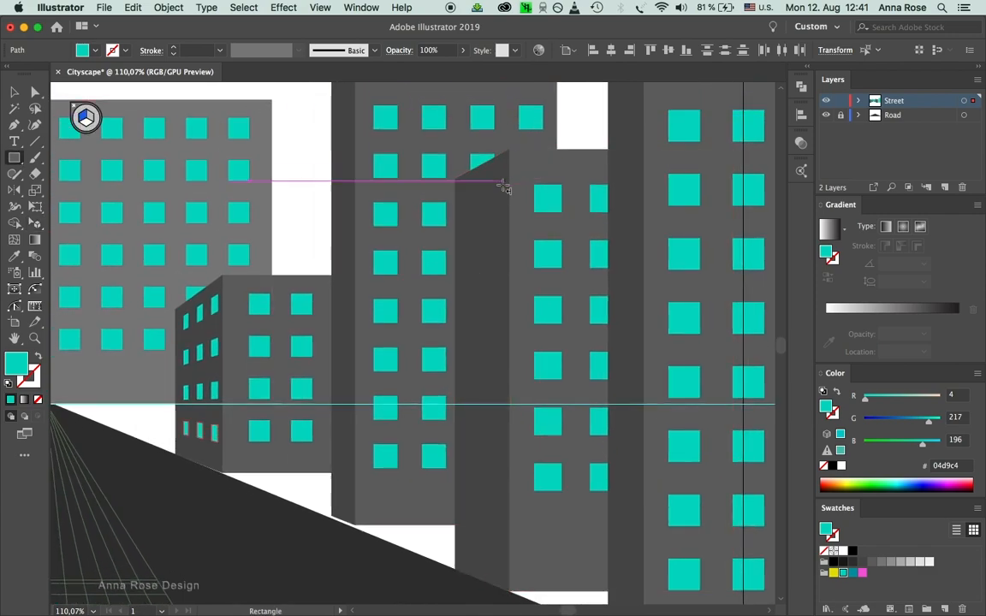
left_click_drag(502, 185, 493, 215)
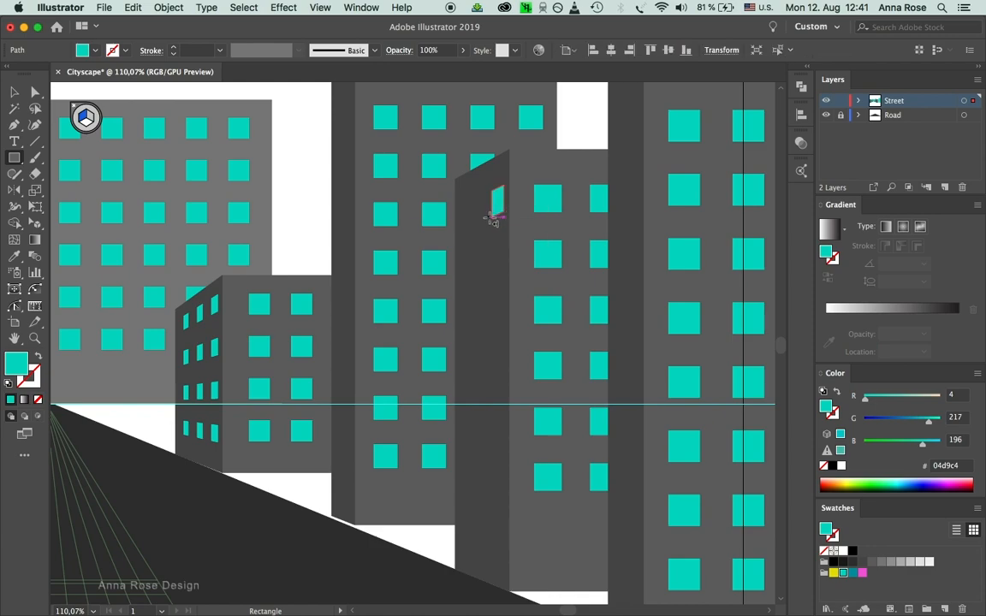
left_click_drag(37, 227, 70, 236)
left_click(500, 209)
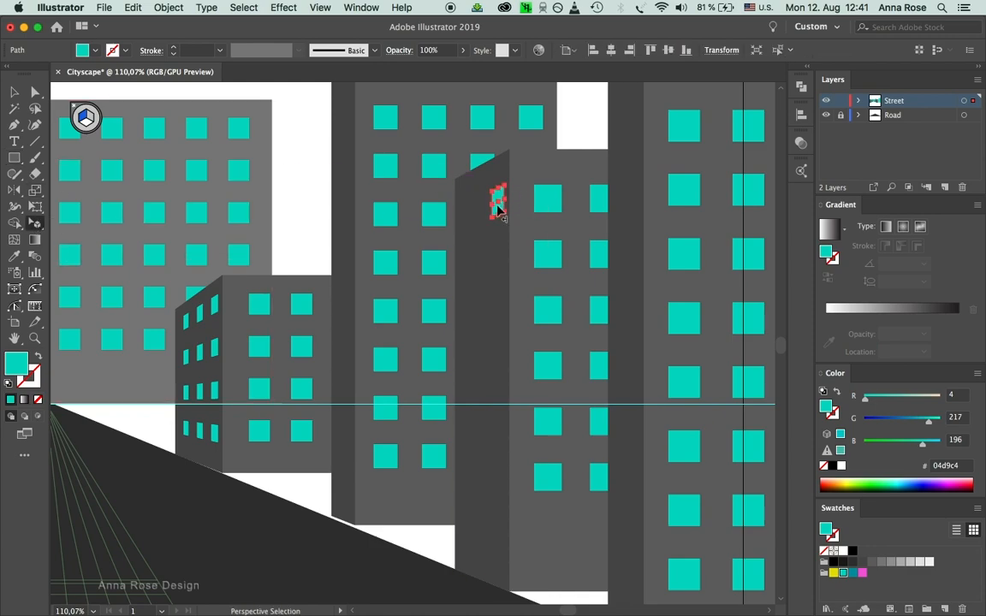
Place a second window beside the first and duplicate the pair down the side face until they form six rows
left_click_drag(498, 207, 495, 273)
left_click(499, 203, "shift")
key("super+d")
key("super+d")
key("super+d")
key("super+d")
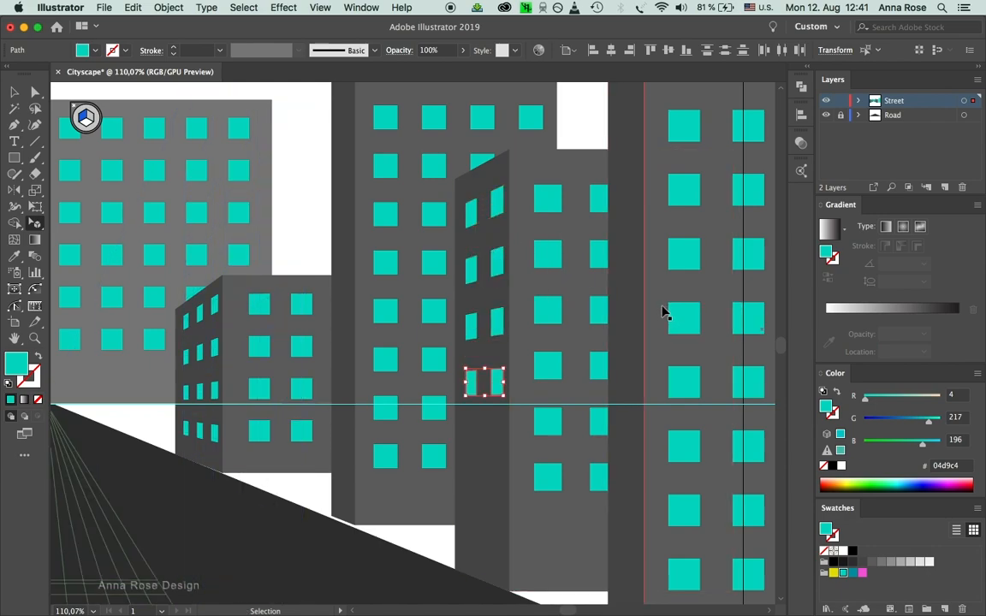
Save the cityscape document and clear the selection
scroll(605, 216, "down", 5)
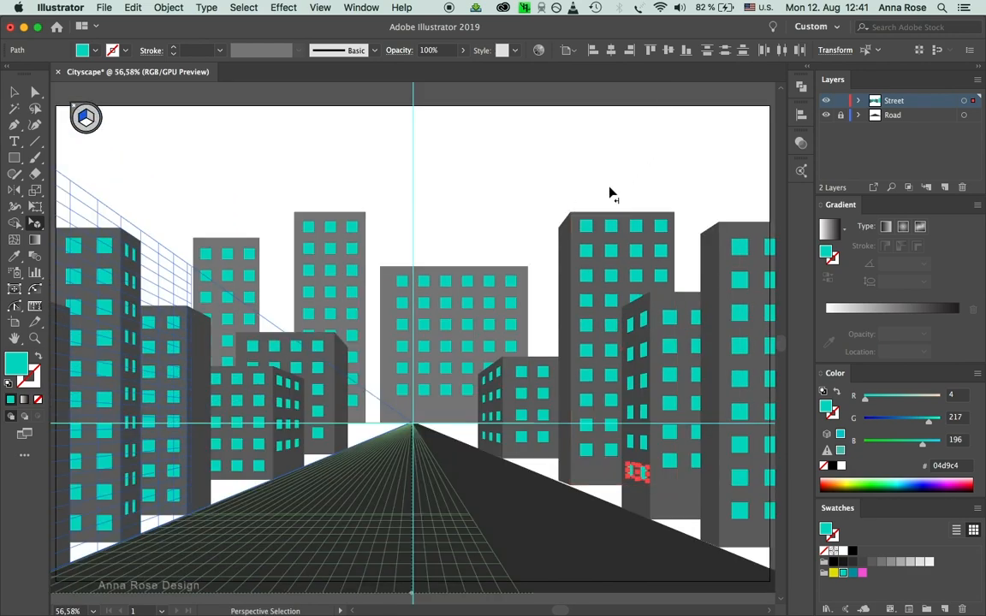
key("super+s")
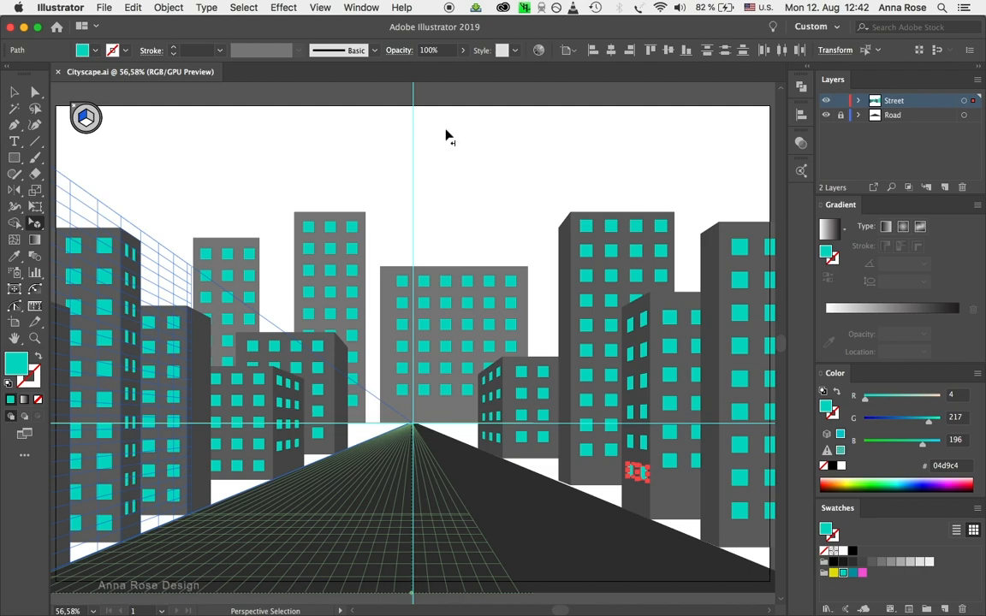
left_click(14, 93)
left_click(256, 107)
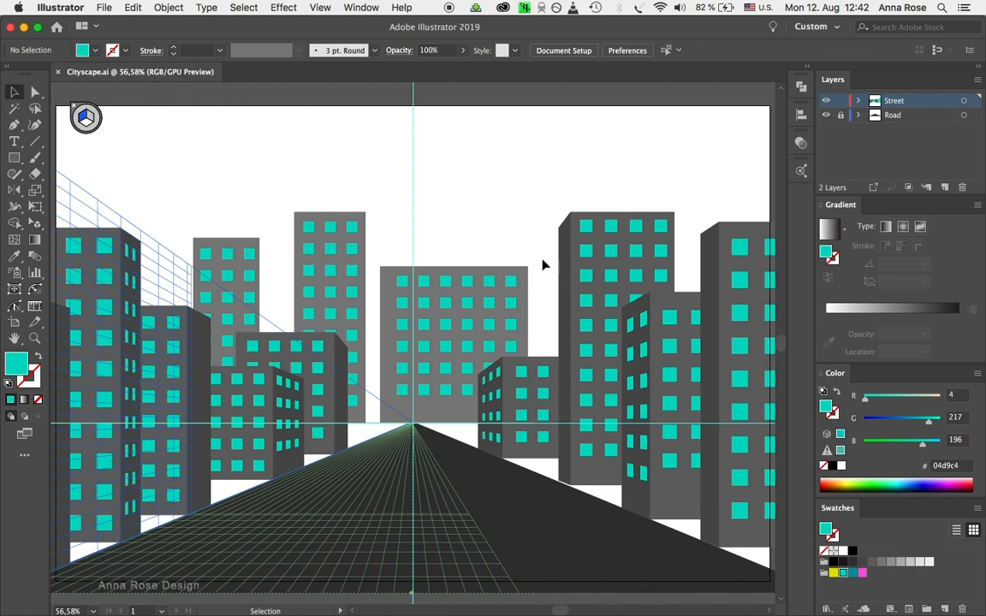
left_click_drag(472, 276, 470, 248)
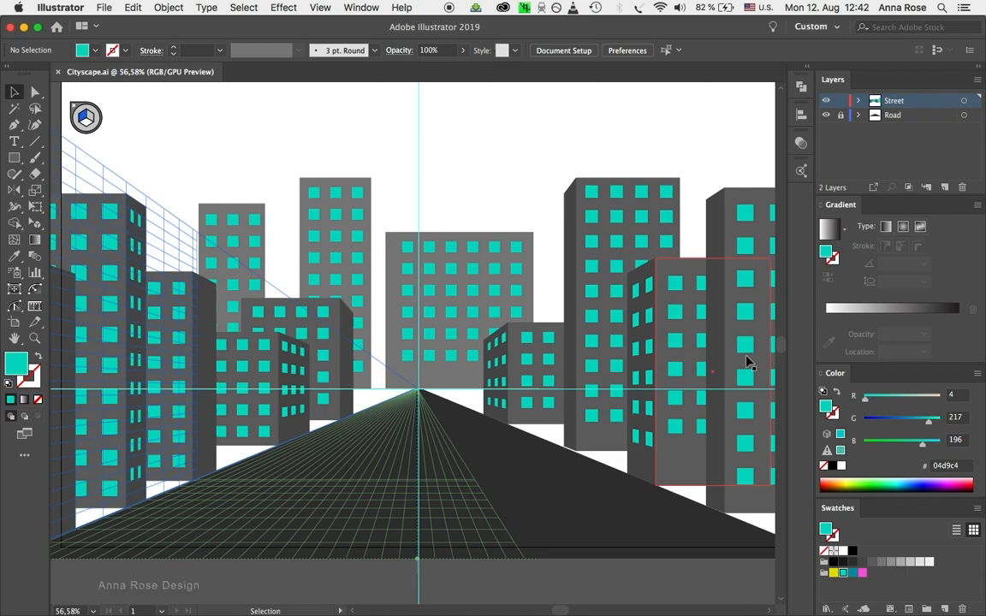
left_click(834, 574)
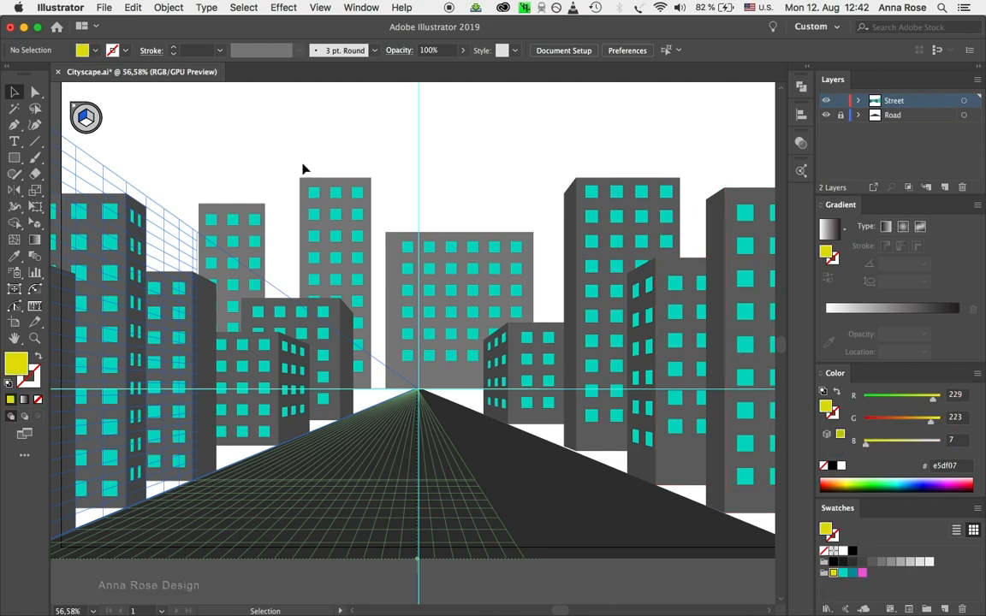
left_click_drag(340, 235, 369, 238)
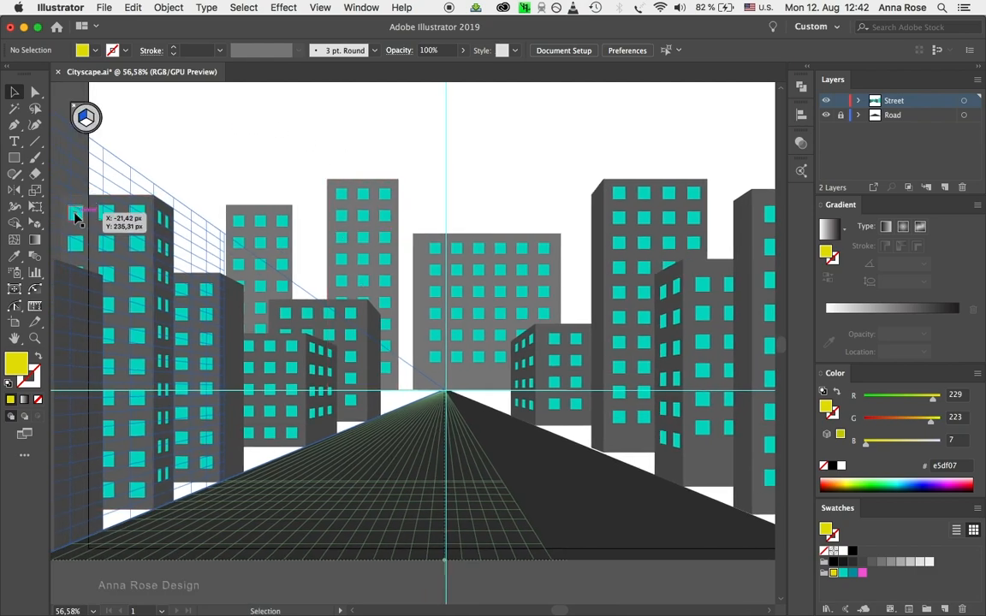
left_click_drag(75, 216, 109, 209)
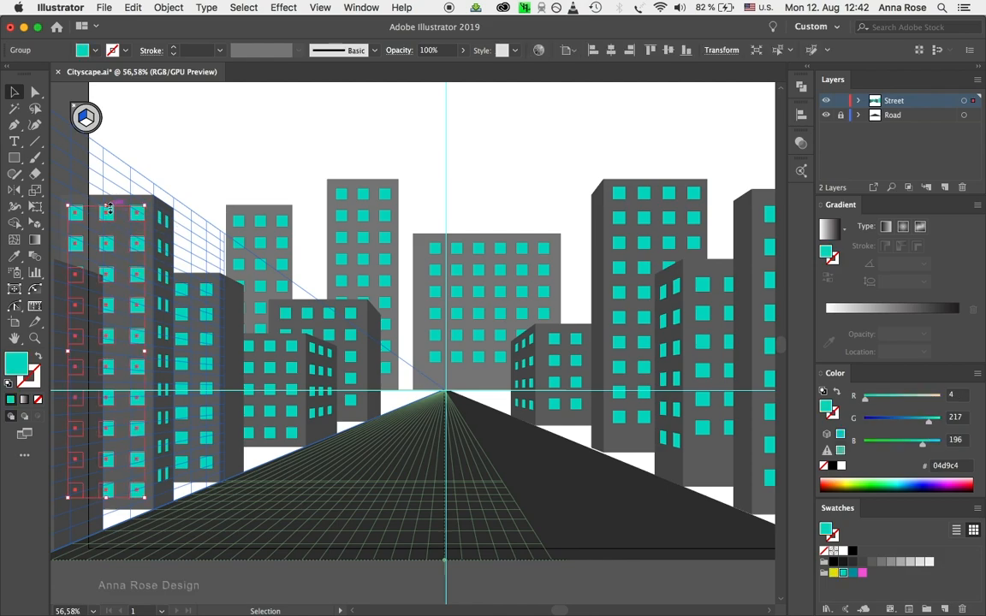
Pick five scattered windows on the tall left building's front with Direct Selection and fill them with the yellow swatch
left_click(34, 94)
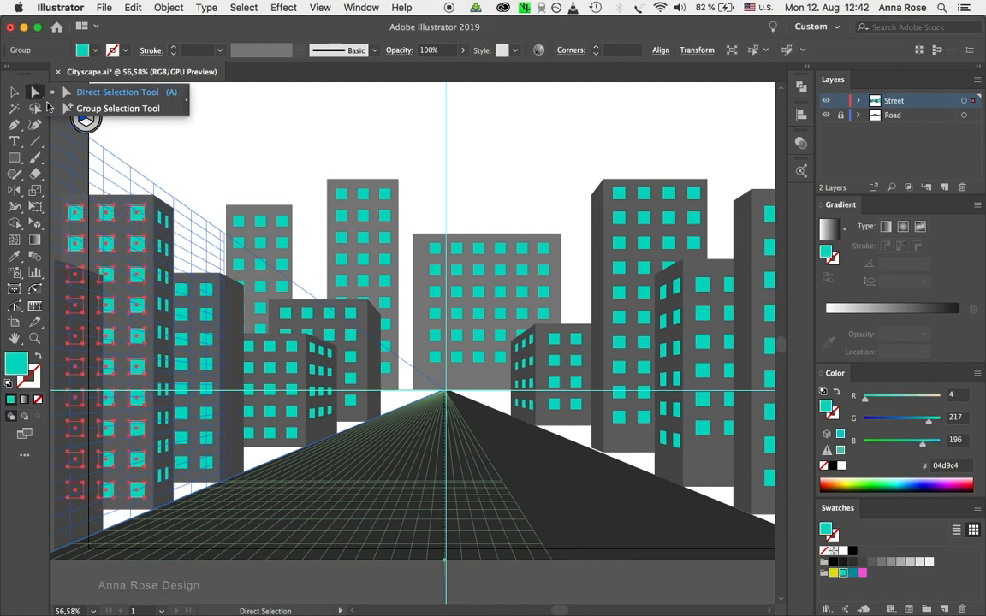
left_click(218, 166)
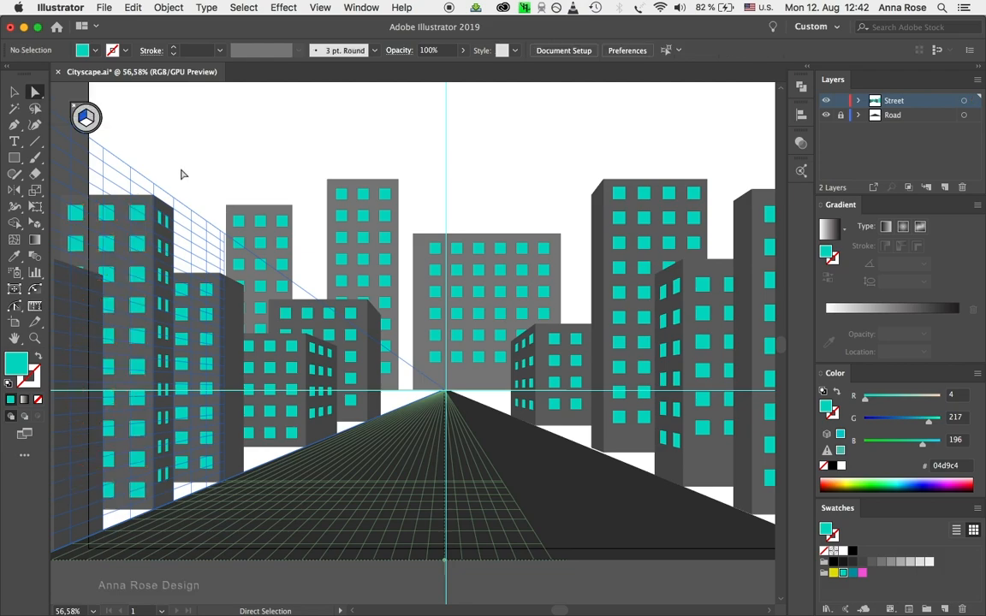
left_click(107, 213)
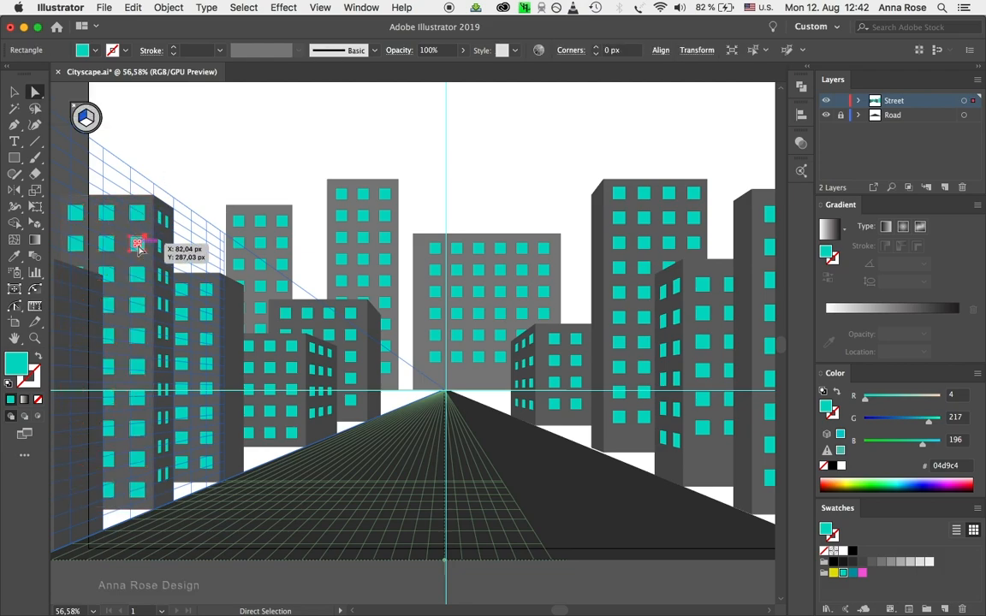
left_click(107, 213, "shift")
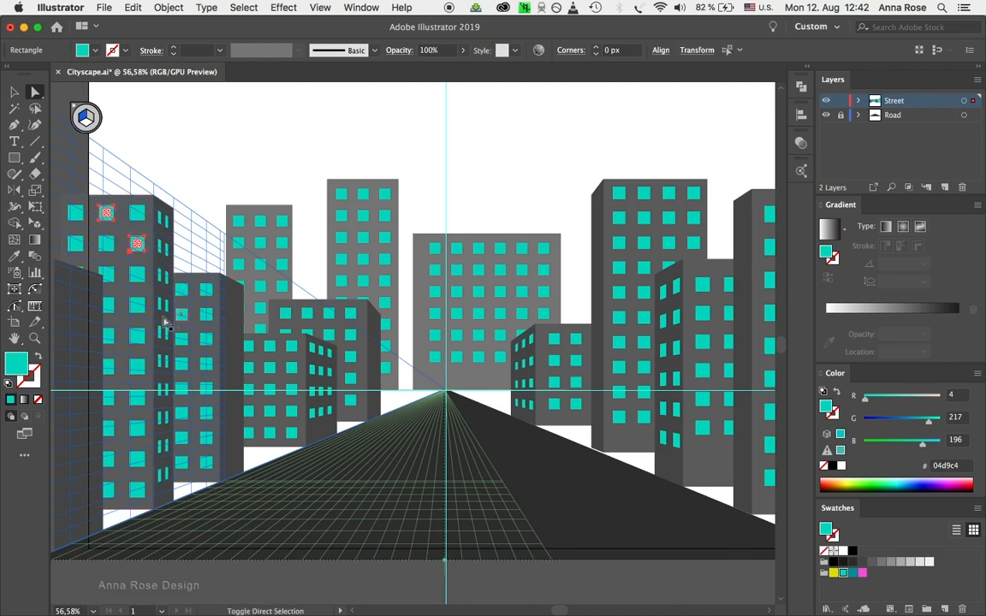
left_click(137, 306, "shift")
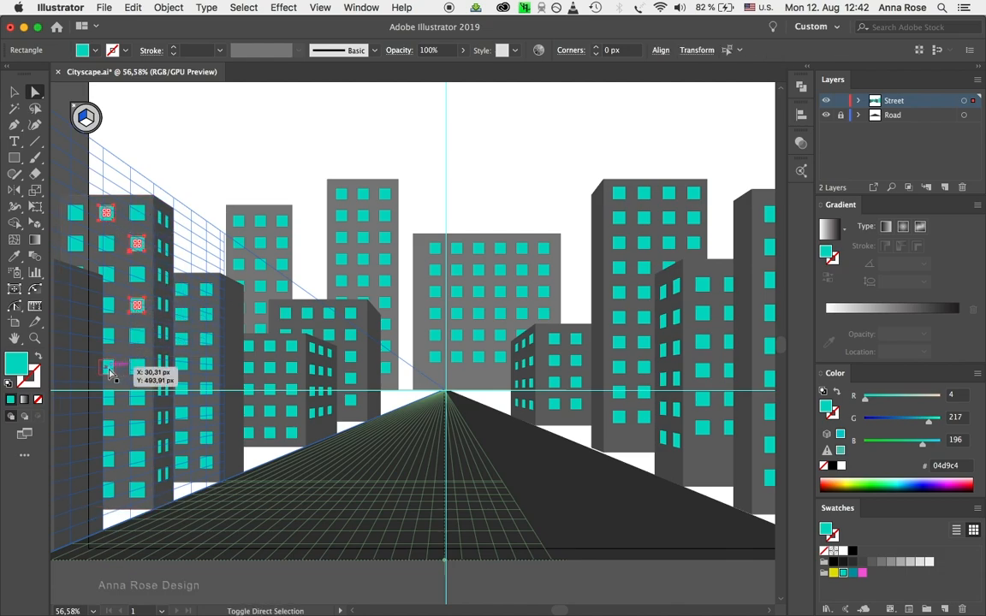
left_click(106, 368, "shift")
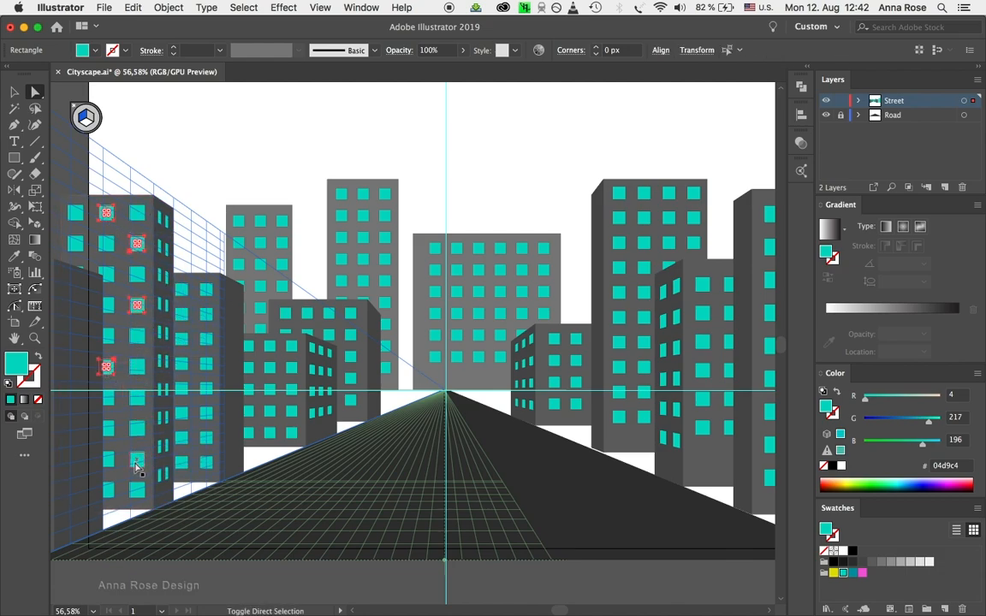
left_click(137, 460, "shift")
left_click(833, 575)
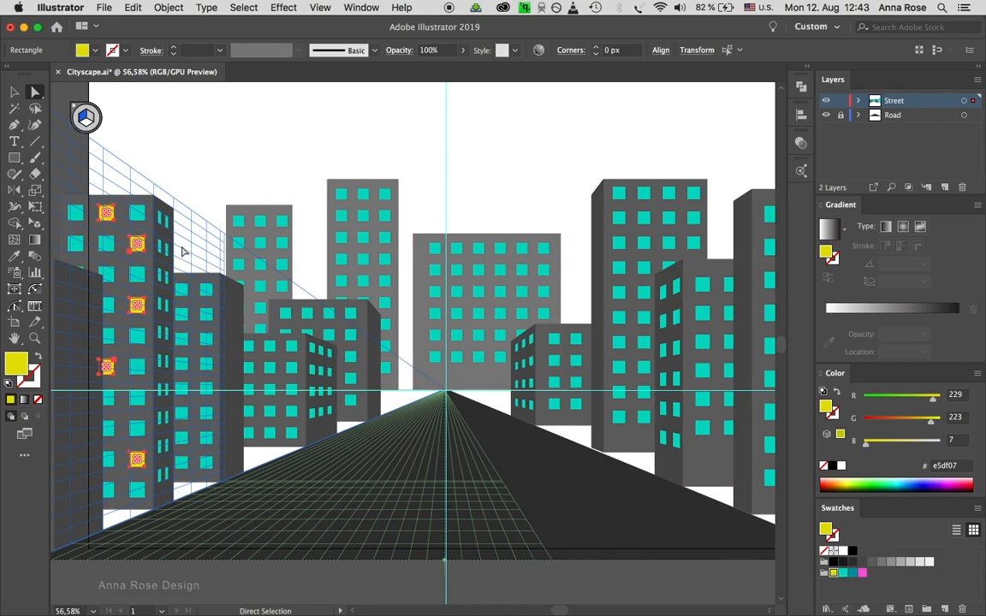
Select five scattered windows on the tall left building's side face and fill them with the yellow swatch
scroll(182, 251, "up", 3)
left_click_drag(381, 288, 459, 231)
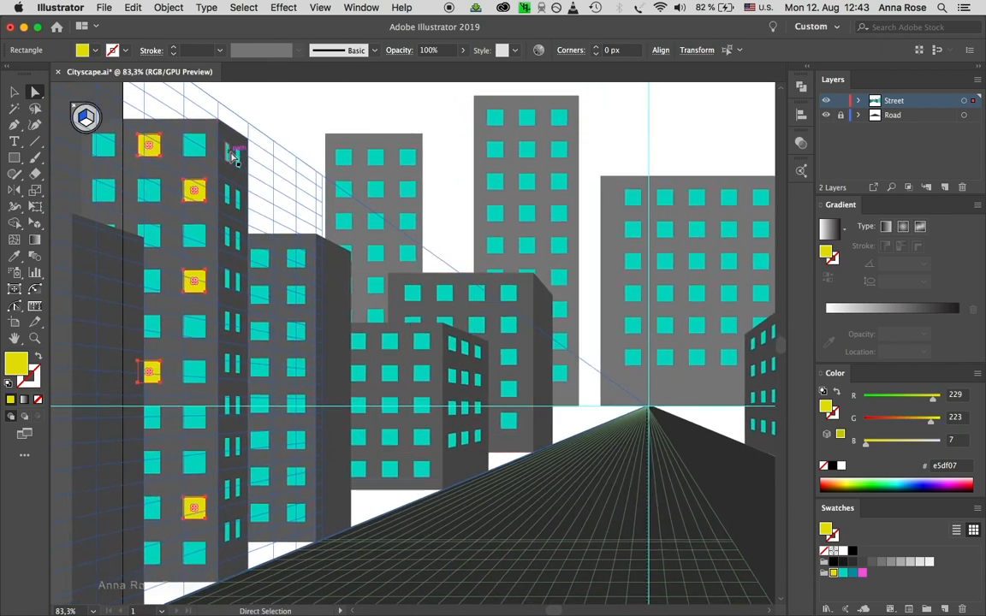
left_click(229, 155)
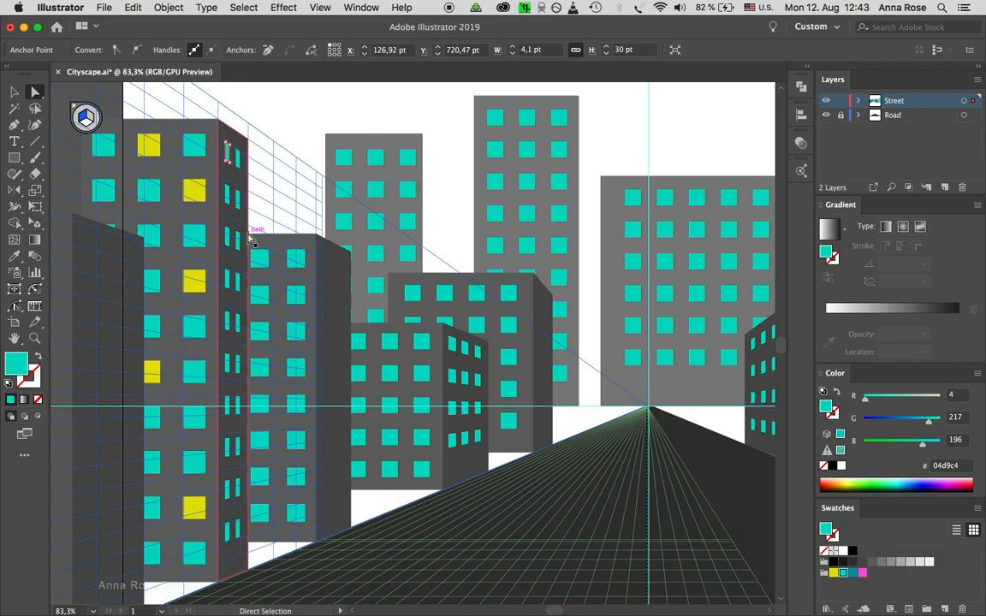
left_click(238, 243, "shift")
left_click(237, 282, "shift")
left_click(238, 323, "shift")
left_click(227, 488, "shift")
left_click(834, 574)
Fill four front windows of the building beside the tall left one and five of the leftmost light-grey background building with yellow
left_click(295, 257)
left_click(258, 294, "shift")
left_click(296, 440, "shift")
left_click(295, 476, "shift")
left_click(344, 157)
left_click(376, 158, "shift")
left_click(407, 157, "shift")
left_click(375, 222, "shift")
left_click(408, 253, "shift")
left_click(834, 574)
Fill three windows on the small left building's front and three on its side face with the yellow swatch
left_click(390, 342)
left_click(421, 373, "shift")
left_click(358, 437, "shift")
left_click(835, 573)
left_click(464, 348)
left_click(464, 409, "shift")
left_click(464, 440, "shift")
left_click(833, 574)
Fill four windows on the front of the building behind the small left one with the yellow swatch
left_click(509, 293)
left_click(477, 293, "shift")
left_click(477, 325, "shift")
left_click(509, 421, "shift")
left_click(834, 573)
Fill five scattered windows on the tall light-grey background building with the yellow swatch
left_click_drag(519, 194, 353, 226)
left_click(329, 214)
left_click(361, 183, "shift")
left_click(393, 151, "shift")
left_click(394, 281, "shift")
left_click(392, 311, "shift")
left_click(834, 573)
left_click_drag(500, 292, 255, 276)
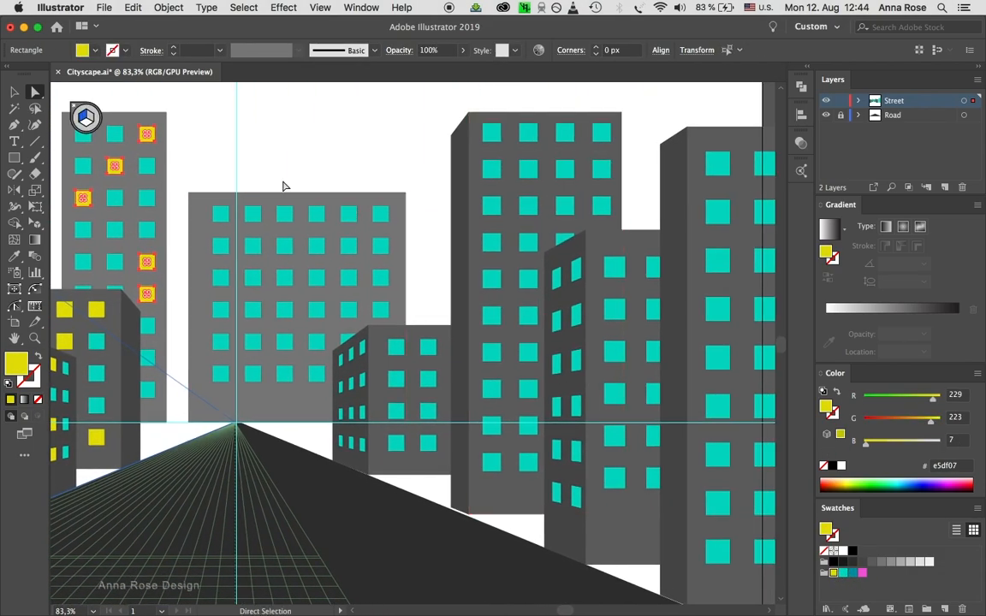
Fill ten scattered windows on the wide light-grey background building at the end of the road with the yellow swatch
left_click(221, 214)
left_click(252, 213, "shift")
left_click(284, 214, "shift")
left_click(317, 213, "shift")
left_click(317, 245, "shift")
left_click(349, 245, "shift")
left_click(284, 280, "shift")
left_click(284, 343, "shift")
left_click(251, 376, "shift")
left_click(221, 375, "shift")
left_click(834, 573)
Fill three side-face windows and three front windows of the small building right of the road with the yellow swatch
left_click_drag(368, 364, 308, 321)
left_click(280, 319)
left_click(291, 342, "shift")
left_click(292, 402, "shift")
left_click(335, 306, "shift")
left_click(368, 337, "shift")
left_click(335, 402, "shift")
left_click(834, 573)
Fill seven scattered front windows of the tall building right of the road with yellow
left_click_drag(471, 154, 341, 190)
left_click(299, 127)
left_click(338, 162, "shift")
left_click(375, 199, "shift")
left_click(301, 235, "shift")
left_click(301, 309, "shift")
left_click(338, 382, "shift")
left_click(301, 418, "shift")
left_click(833, 574)
Fill four side-face windows and three front windows of the building left of the rightmost one with yellow
left_click(366, 271)
left_click(366, 315, "shift")
left_click(366, 443, "shift")
left_click(386, 490, "shift")
left_click(833, 574)
left_click(463, 260)
left_click(423, 302, "shift")
left_click(423, 388, "shift")
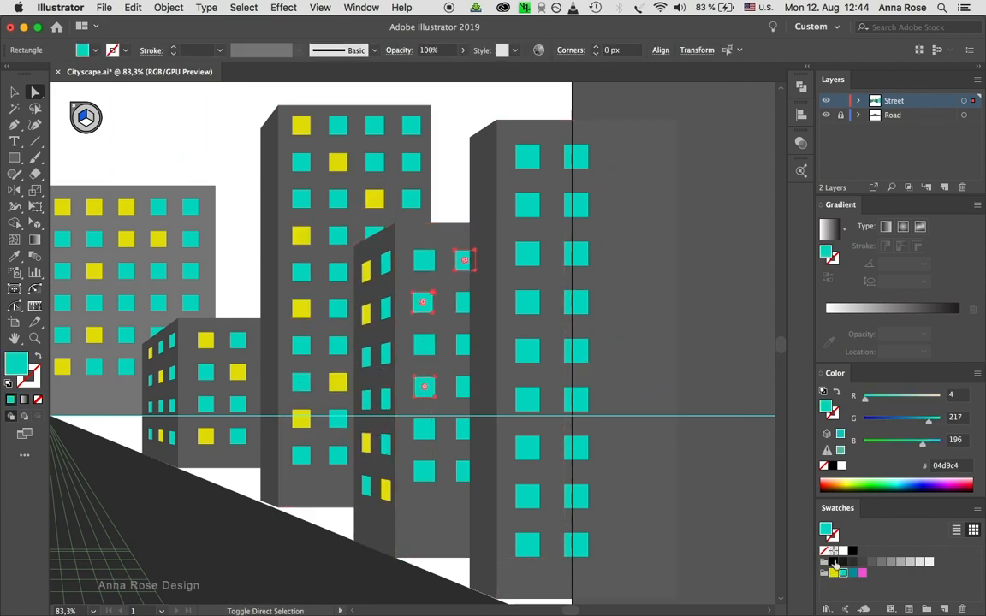
left_click(833, 573)
Fill four windows in the first column of the rightmost building with yellow and deselect them
left_click(527, 157)
left_click(528, 257, "shift")
left_click(528, 353, "shift")
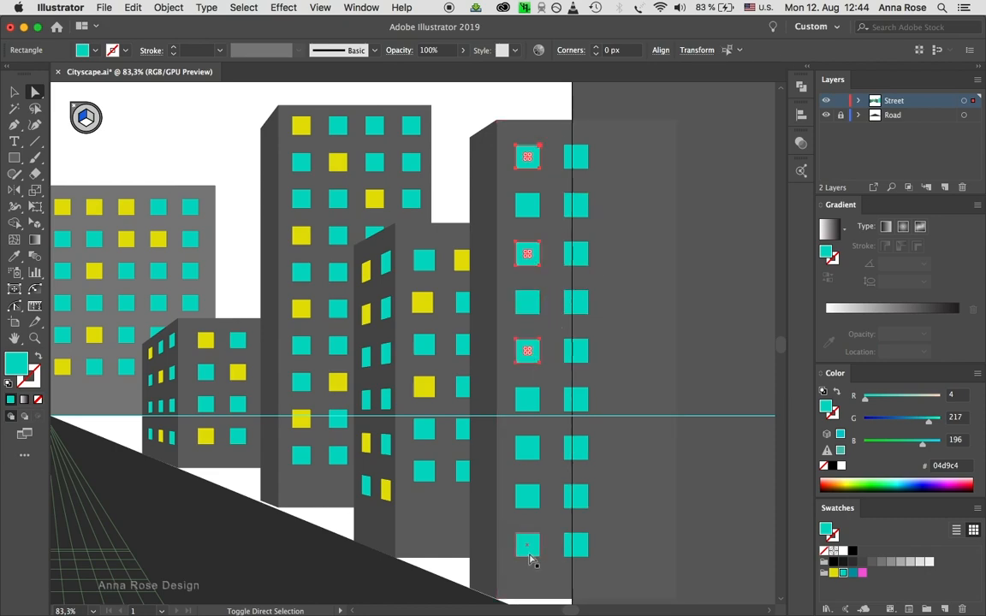
left_click(528, 547, "shift")
left_click(834, 573)
key("super+0")
left_click(445, 128)
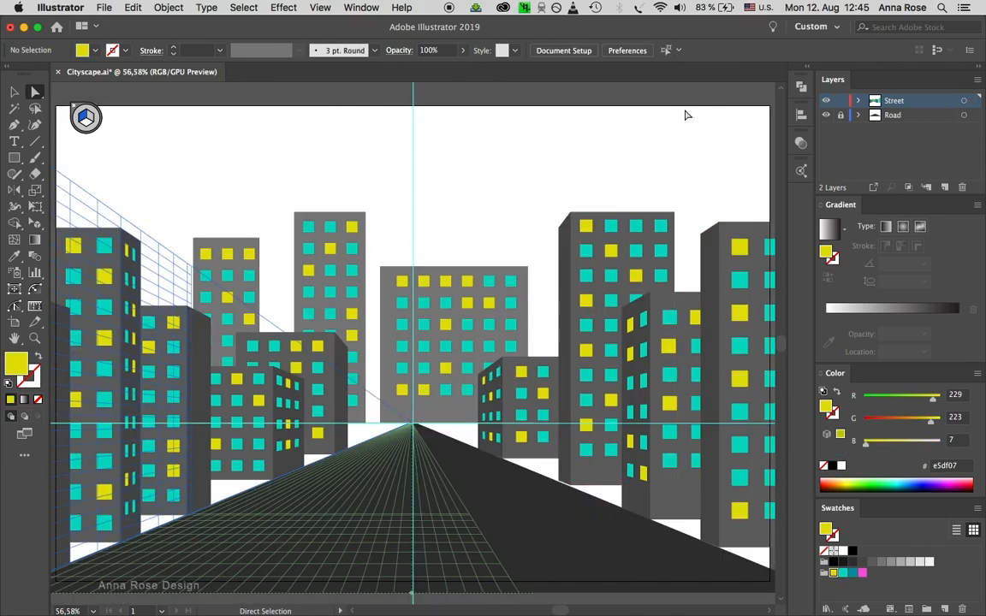
Create a new layer named Sky and move it below the Road layer
left_click(945, 188)
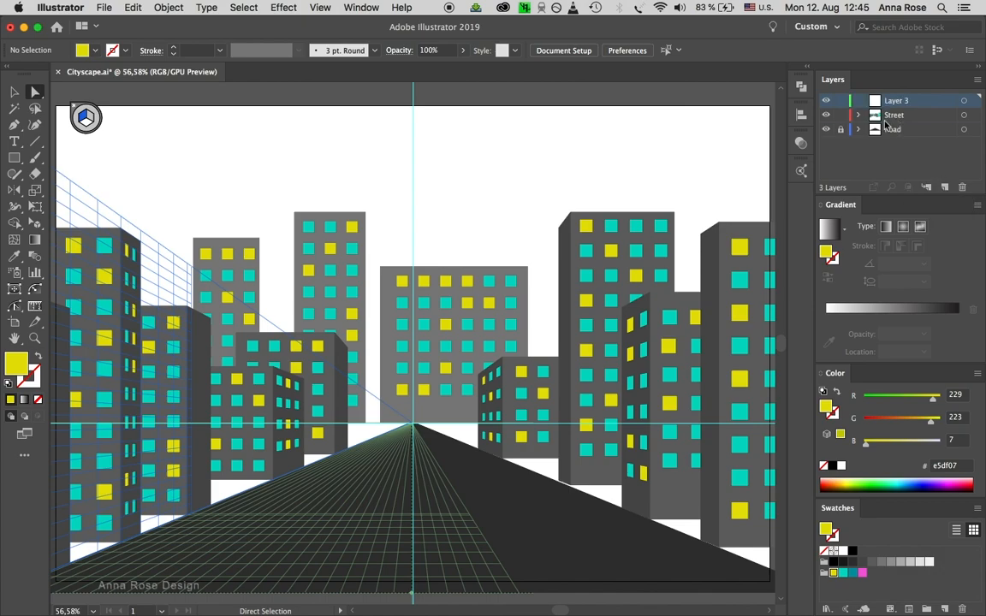
key("shift+s")
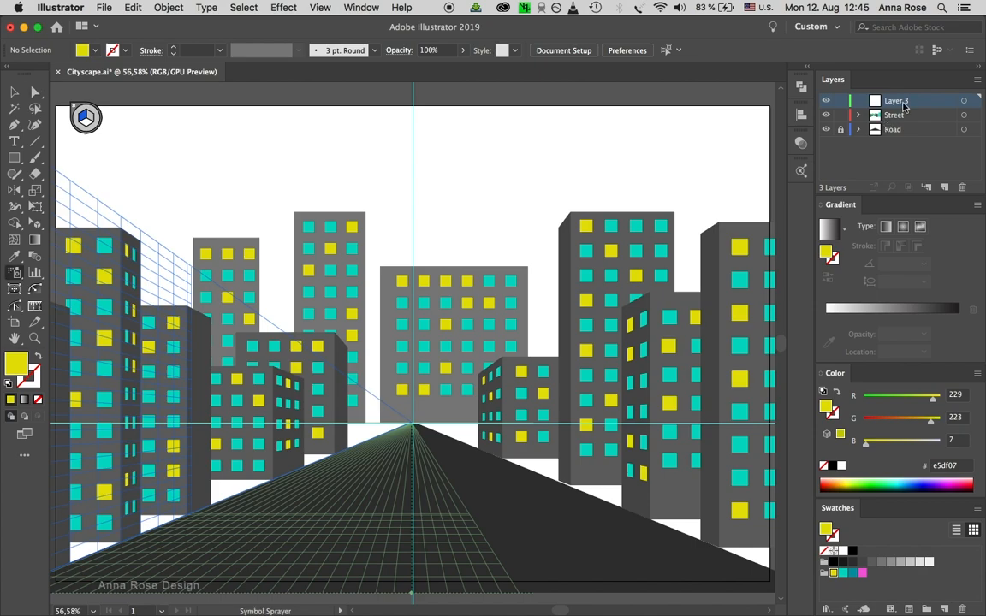
double_click(898, 101)
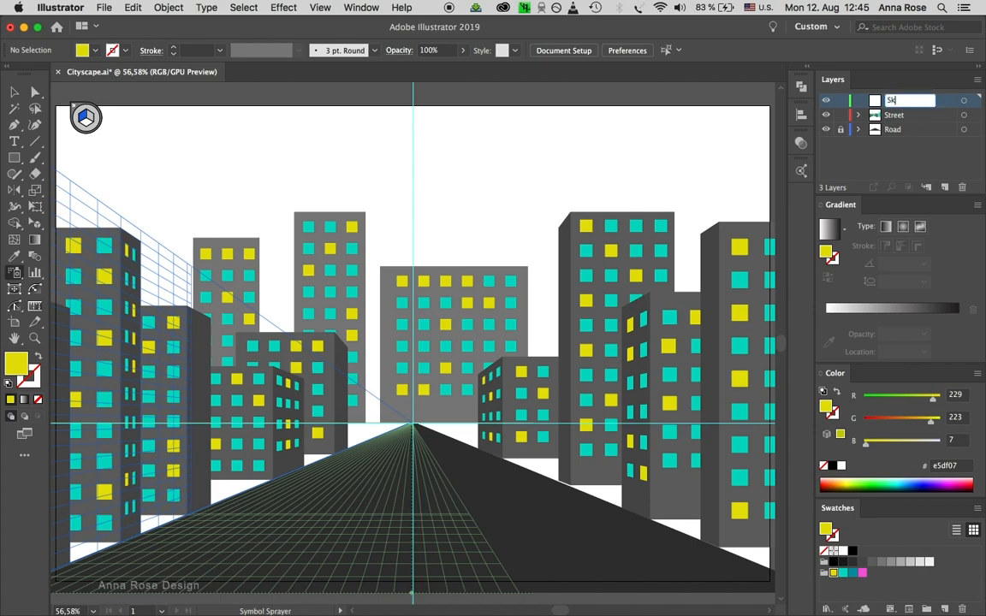
key("Return")
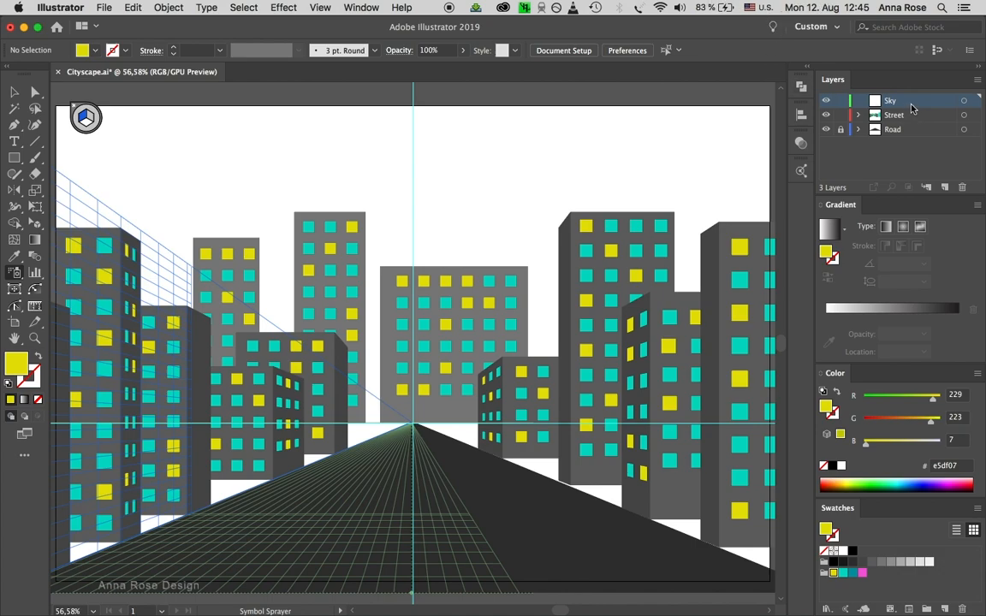
left_click_drag(913, 106, 915, 142)
Deactivate the perspective grid plane and create a 1200 x 800 px rectangle on the Sky layer
key("super+minus")
left_click(14, 159)
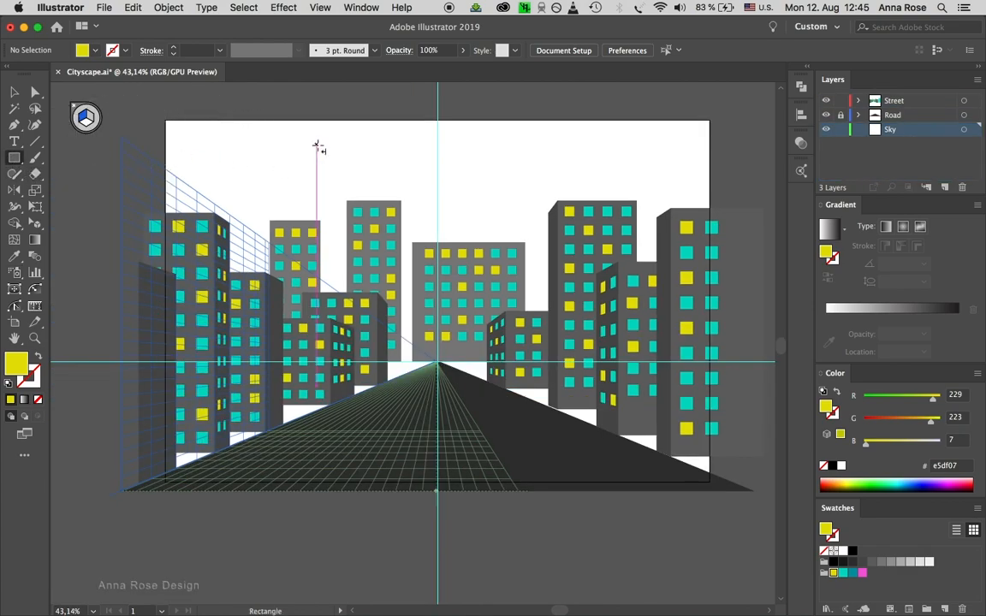
left_click(99, 125)
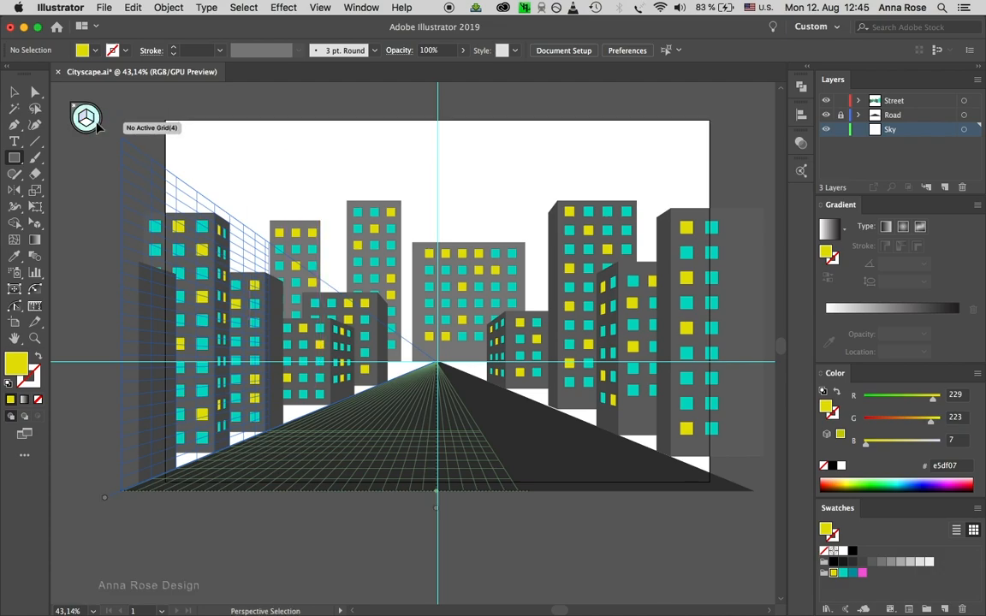
left_click(291, 153)
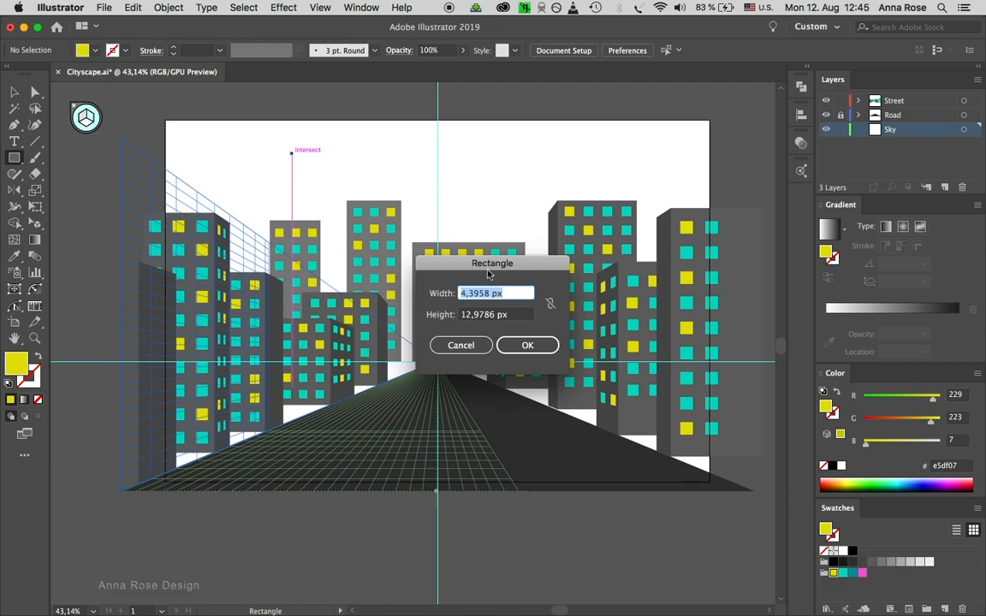
type("1200")
left_click(494, 315)
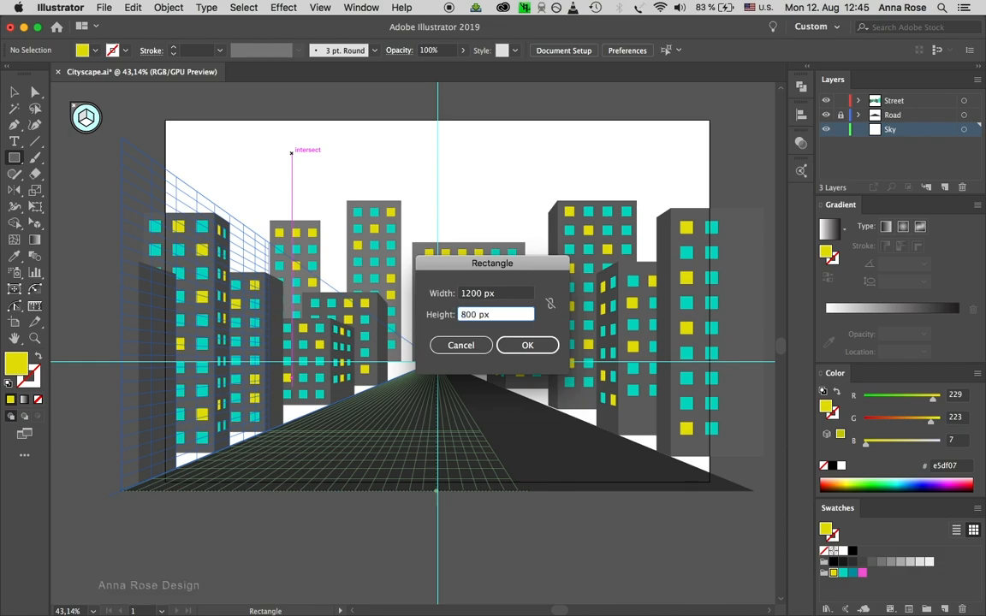
key("Return")
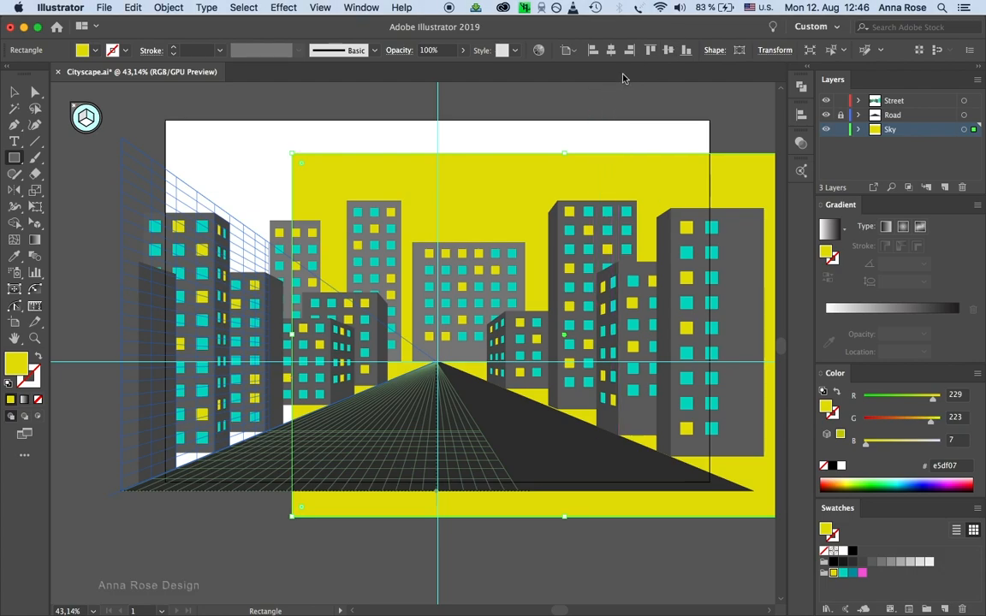
Centre the sky rectangle horizontally and vertically on the artboard
left_click(566, 50)
left_click(587, 94)
left_click(610, 49)
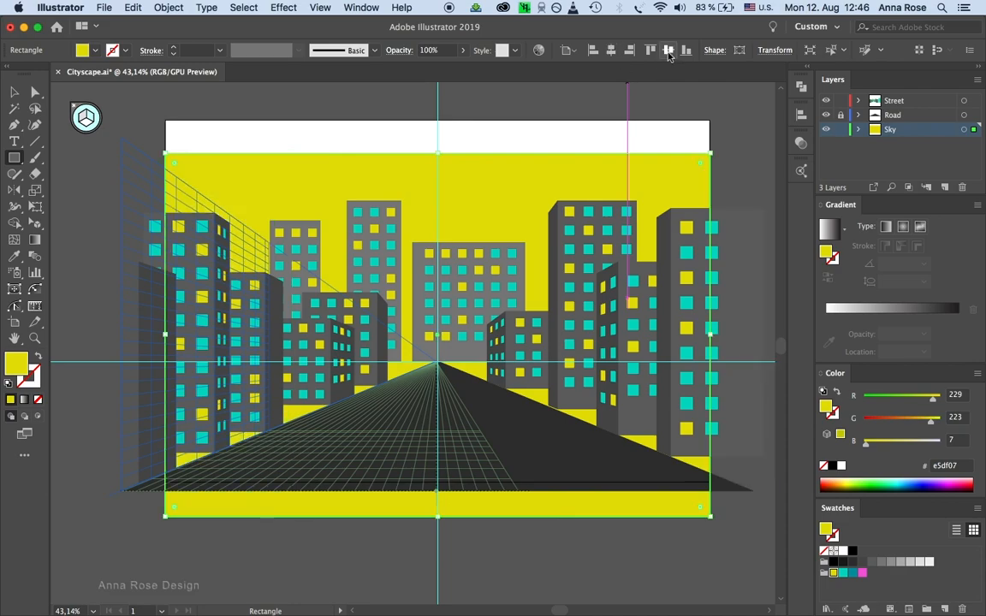
left_click(668, 51)
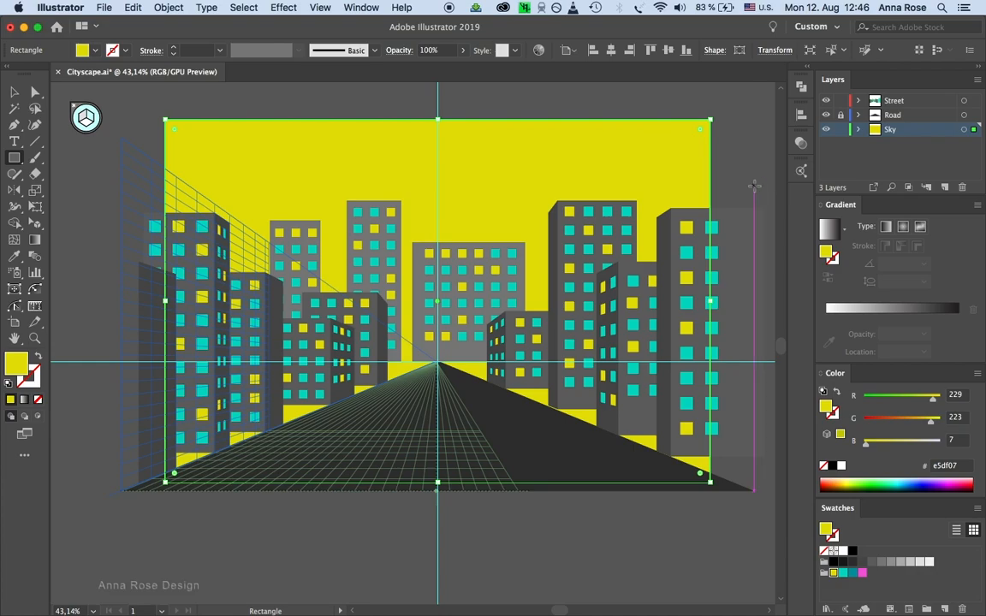
Apply a linear gradient to the sky rectangle and set its angle to 90°
left_click(886, 228)
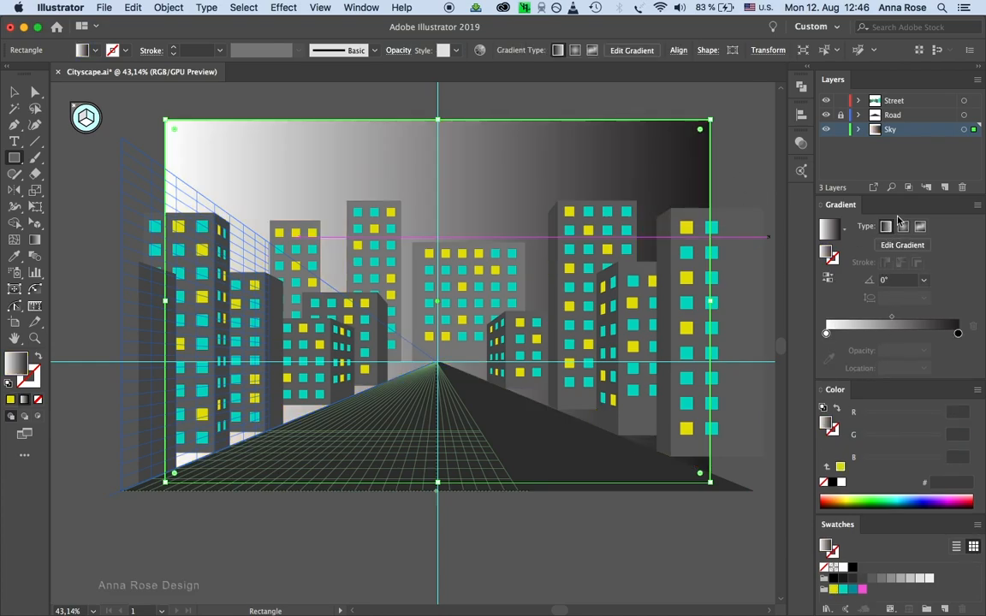
left_click(869, 278)
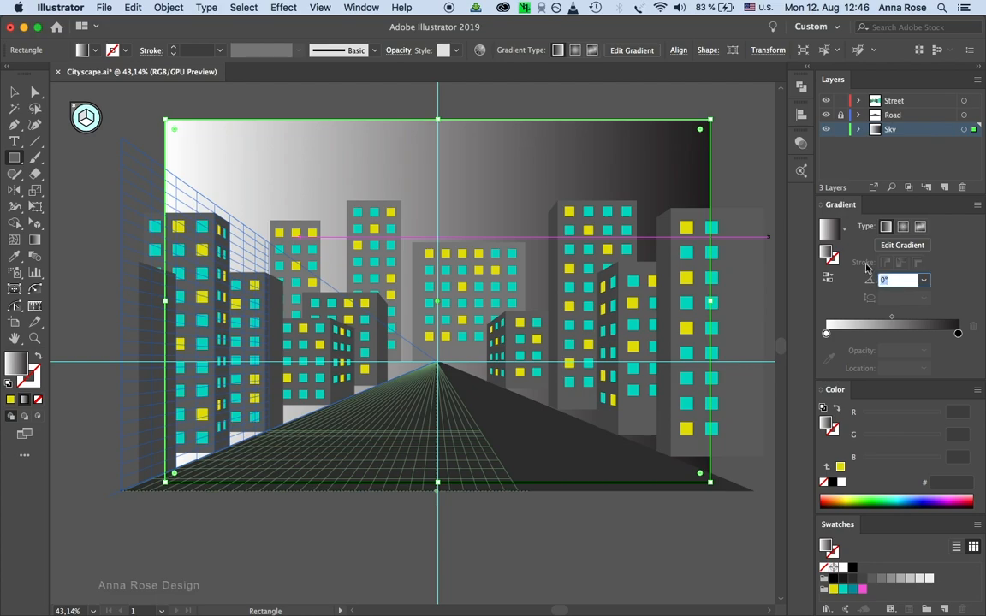
type("90")
key("Return")
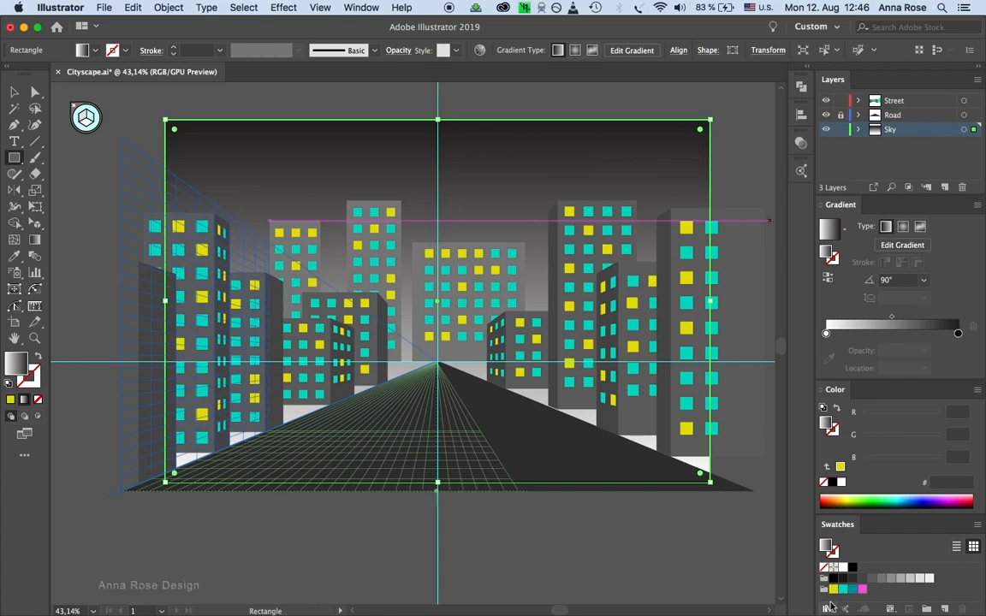
Colour the sky gradient's end stops with the pink and dark-teal swatches and reverse the gradient so teal is at the top
left_click_drag(863, 591, 958, 333)
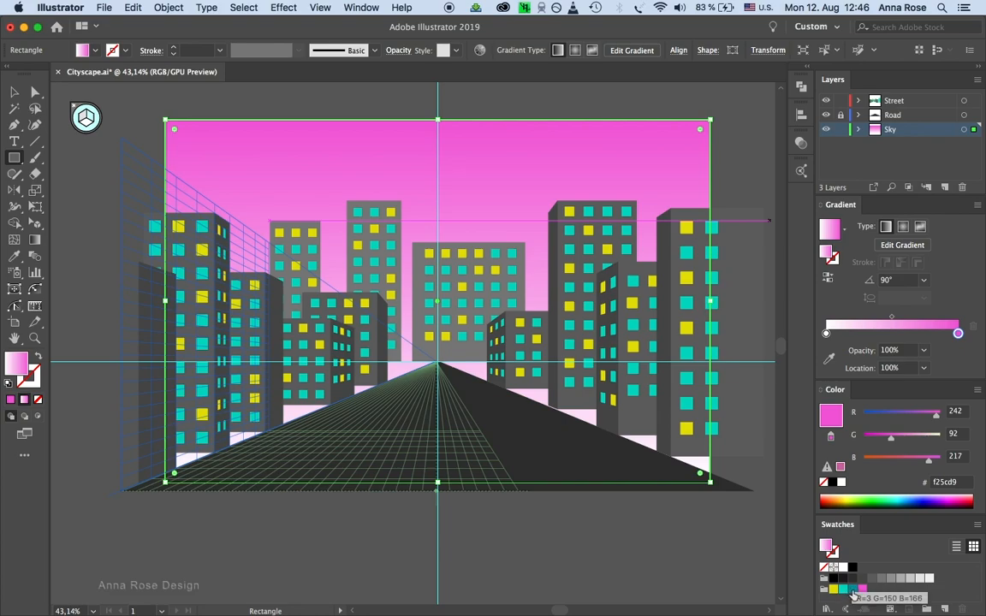
left_click_drag(853, 593, 827, 333)
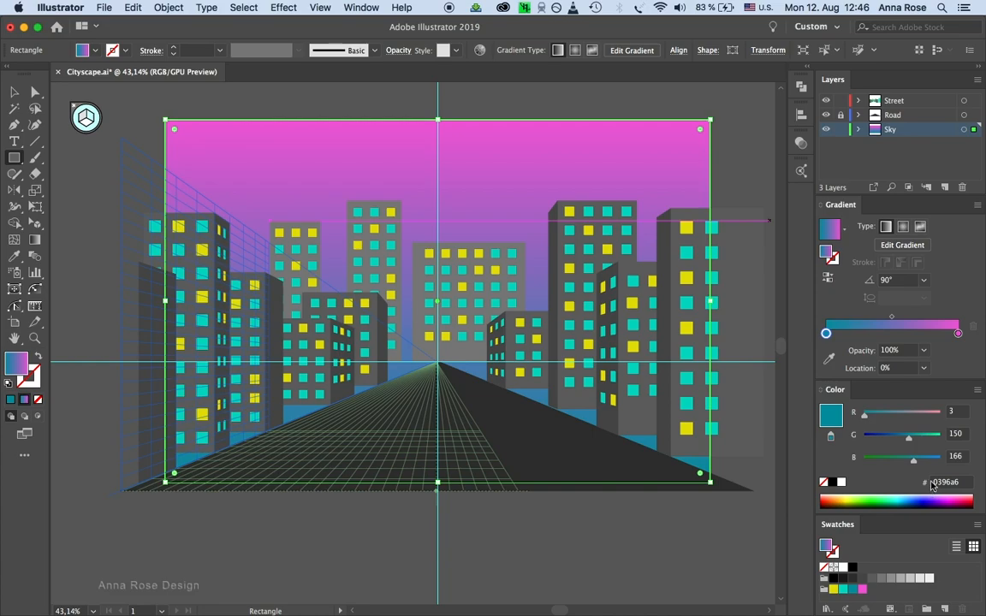
left_click(828, 278)
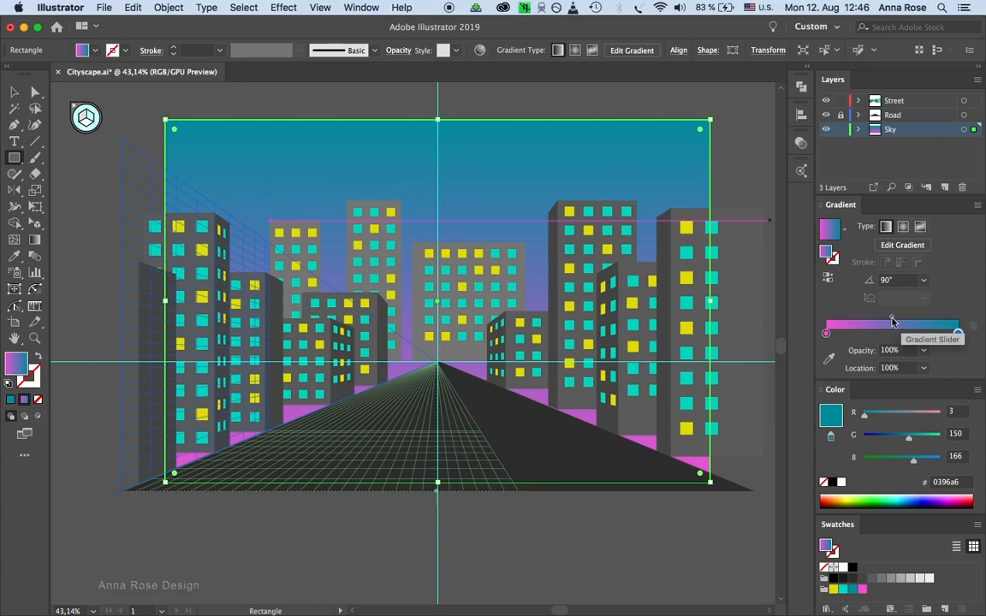
Shift the sky gradient's midpoint to about 74.38% and save the gradient as a swatch
left_click_drag(893, 319, 922, 327)
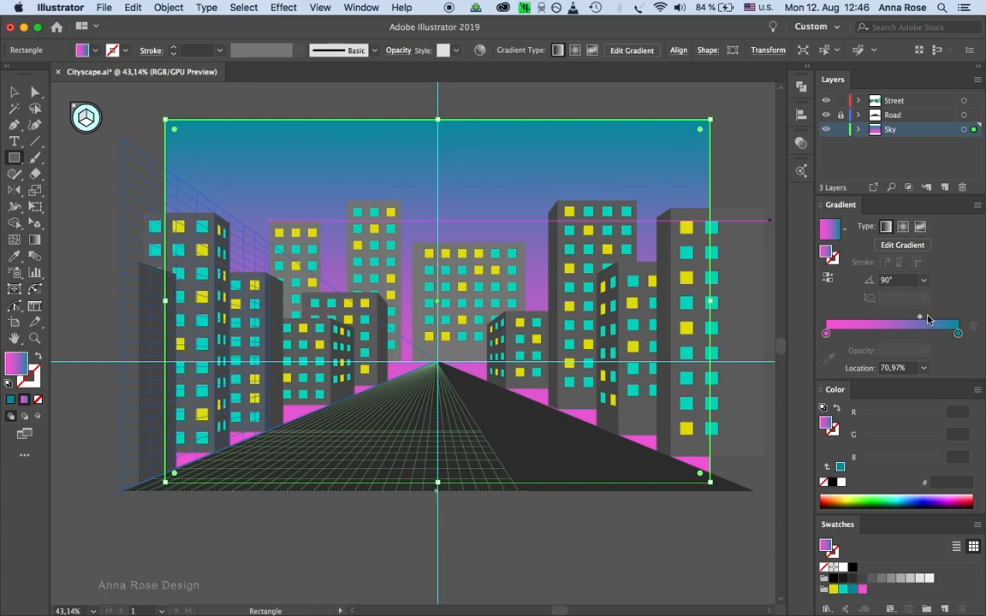
left_click_drag(921, 320, 926, 321)
left_click_drag(826, 550, 861, 568)
Duplicate the Street layer with its artwork, and lock both the Sky layer and the original Street layer
left_click(842, 130)
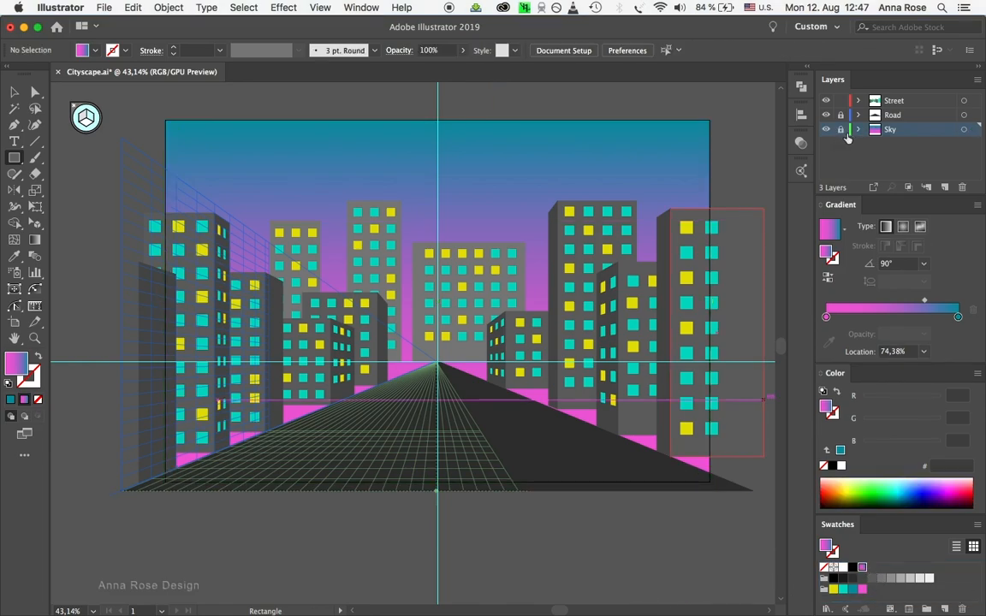
left_click(963, 101)
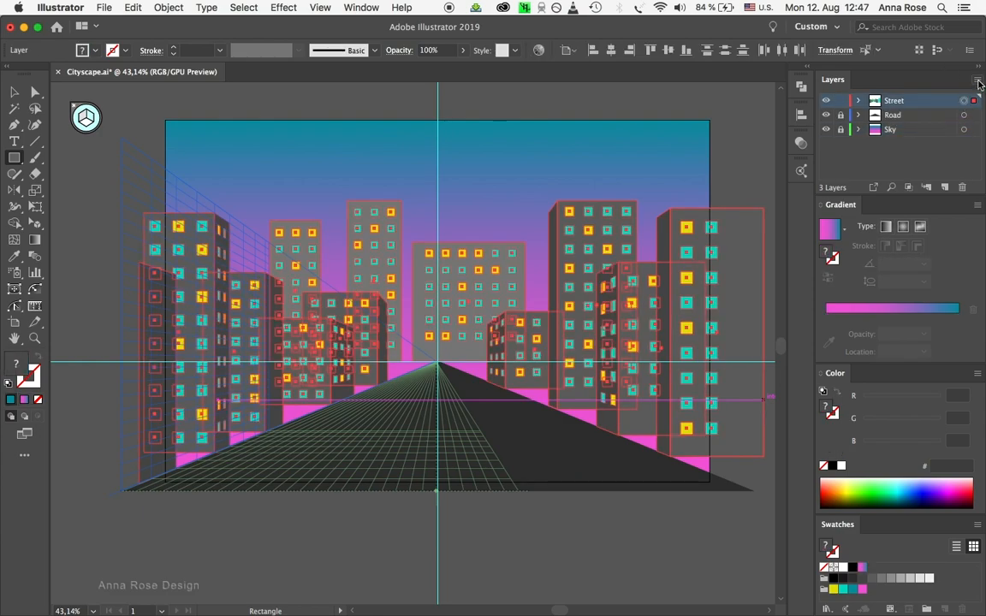
left_click(978, 81)
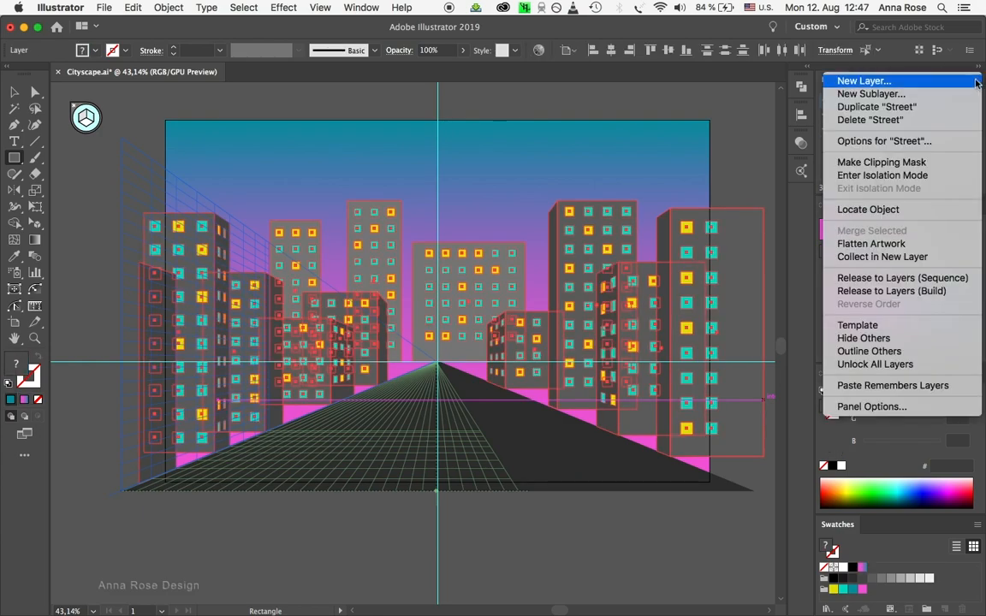
left_click(880, 109)
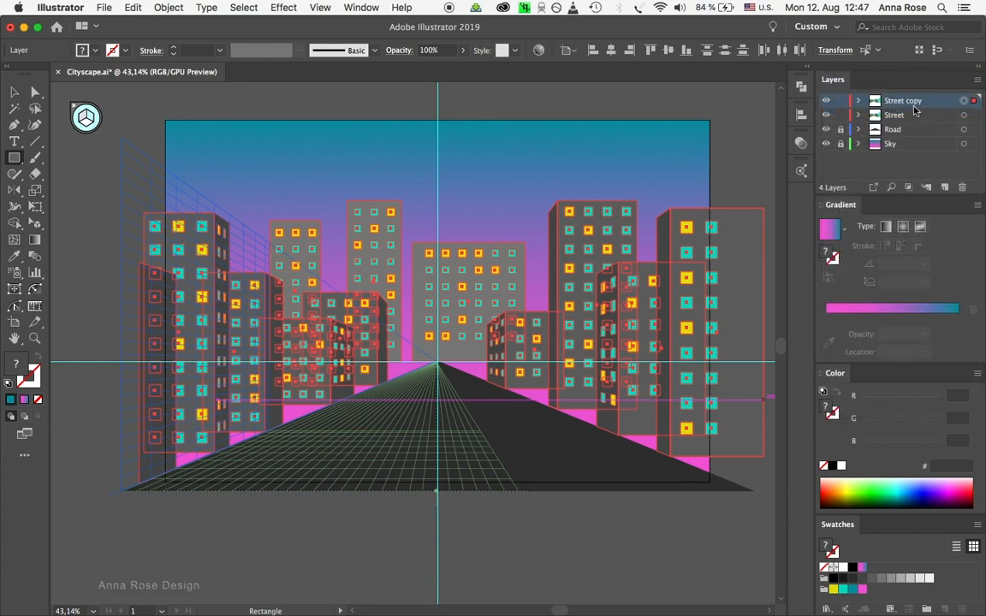
left_click(840, 116)
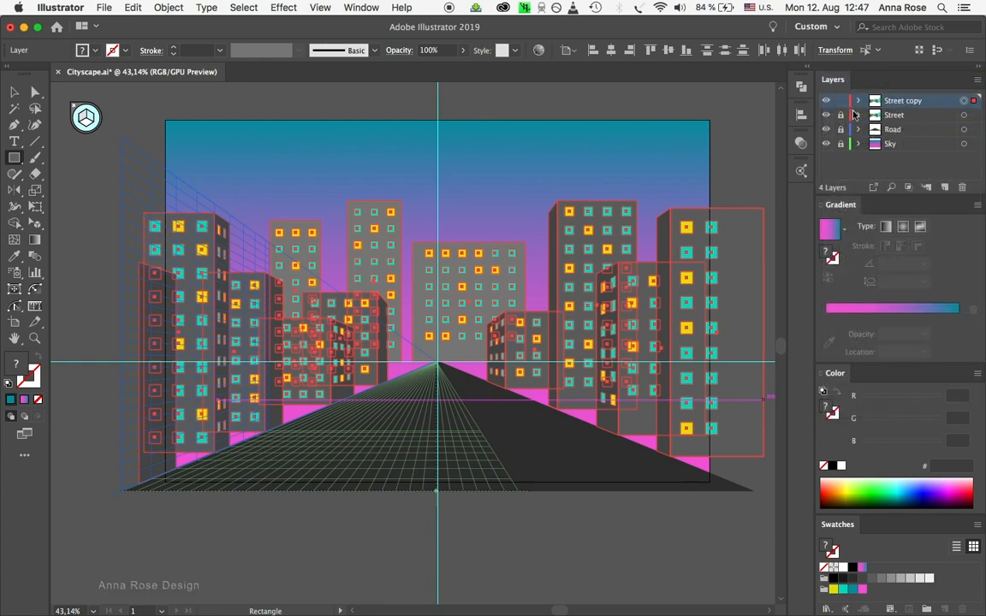
Unite all the artwork on the Street copy layer into one silhouette with Pathfinder
left_click(801, 88)
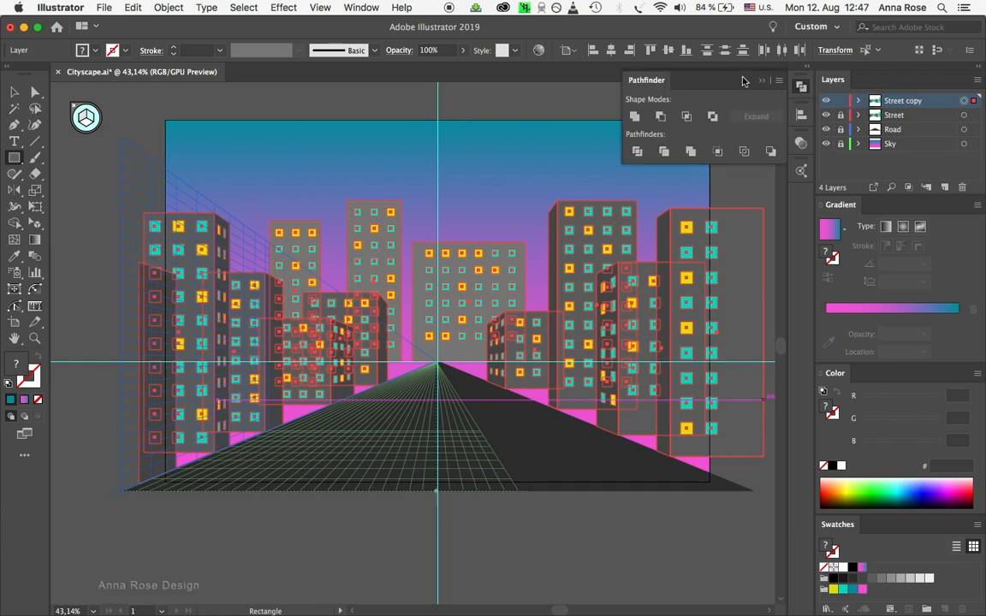
left_click(634, 117)
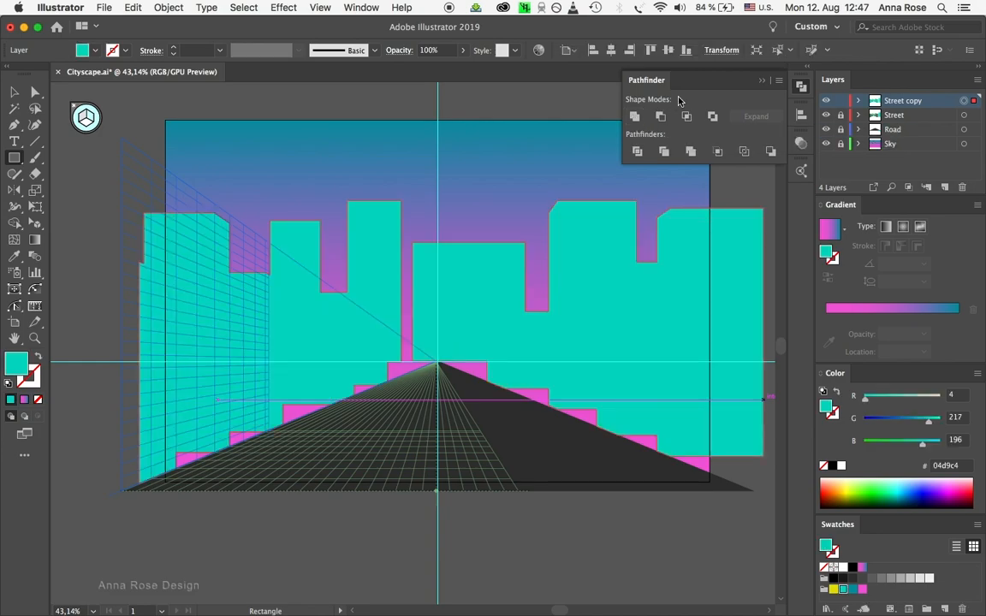
left_click(762, 81)
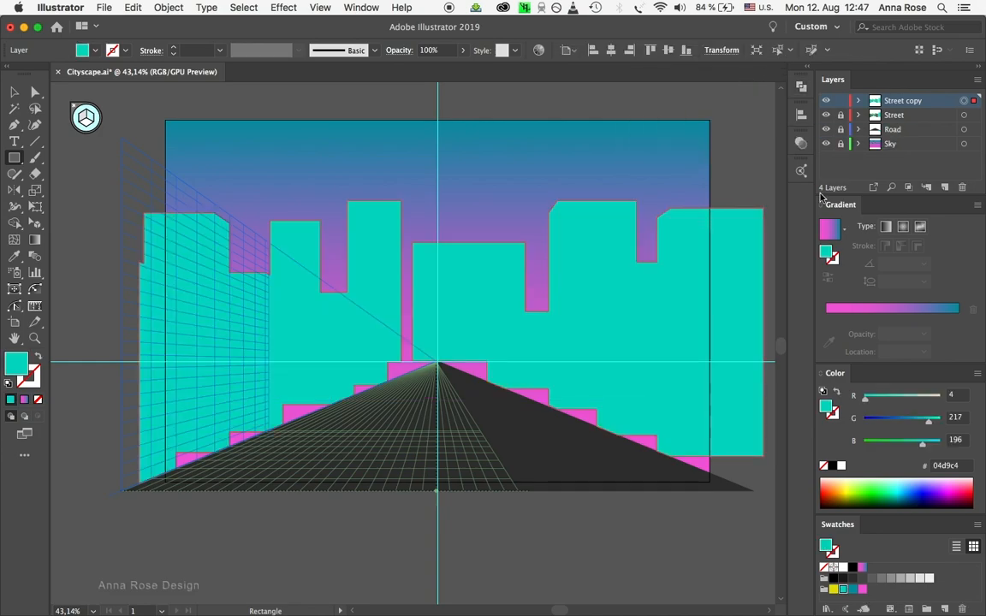
Fill the united street silhouette with the saved pink-teal gradient and set its blending mode to Overlay
left_click(862, 567)
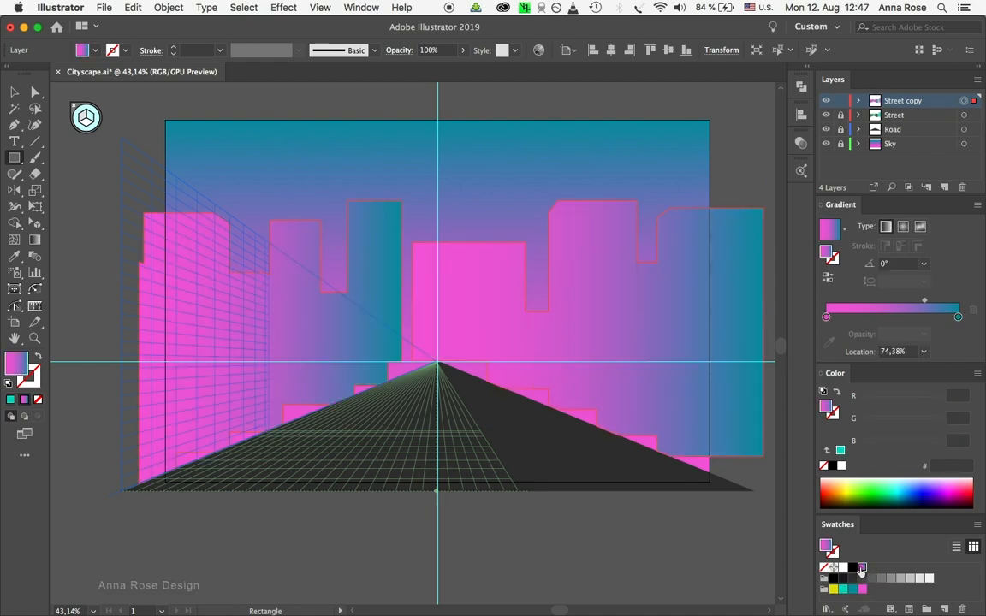
left_click(801, 144)
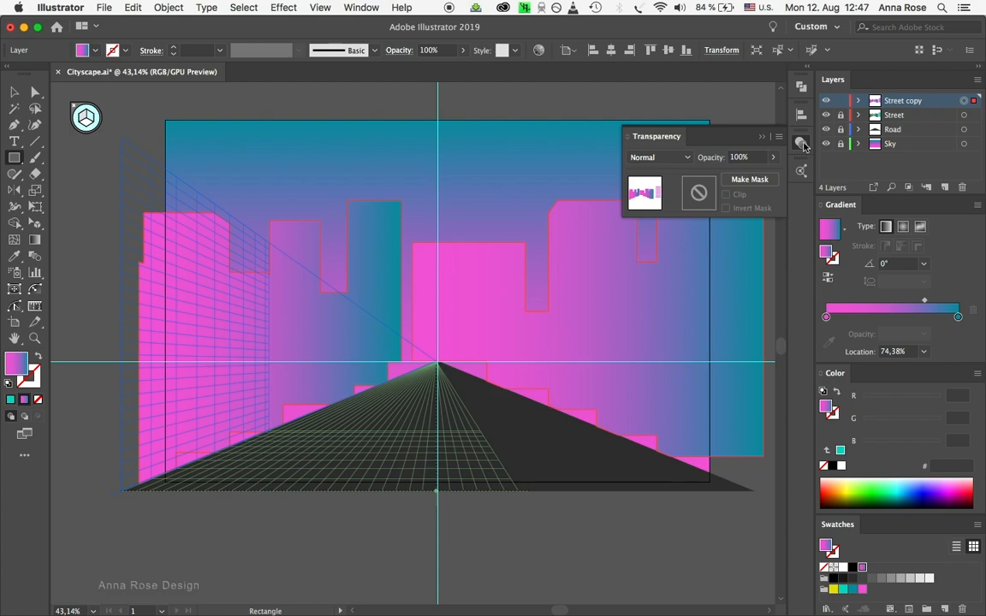
left_click(685, 159)
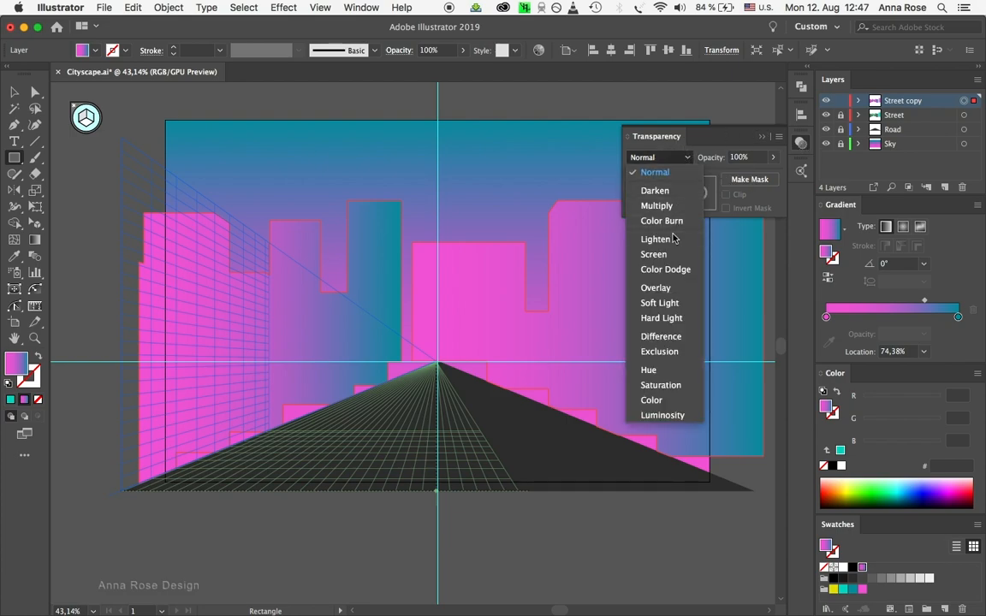
left_click(665, 291)
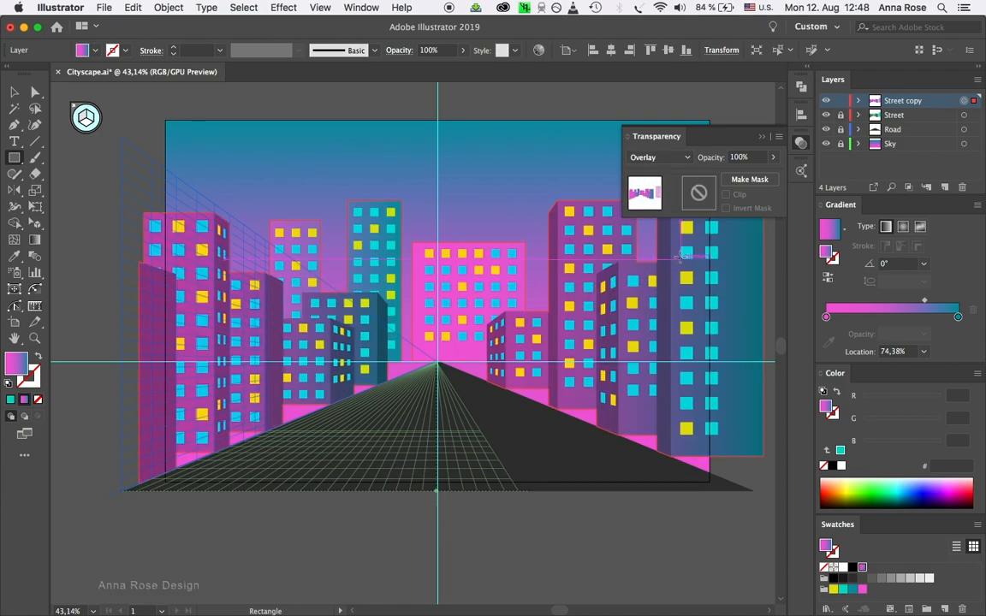
left_click(763, 138)
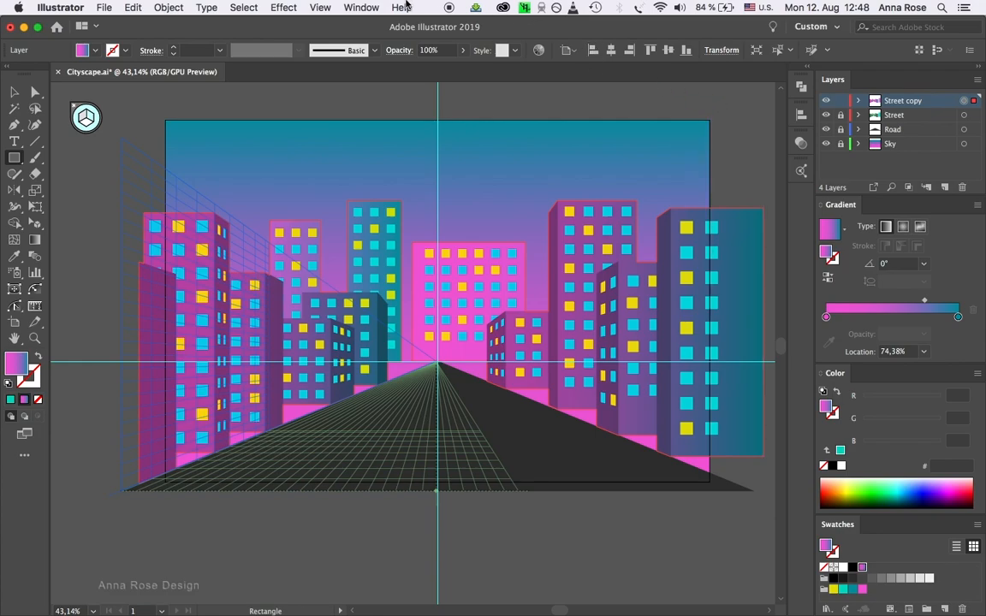
Hide the perspective grid and fit the artboard in the window
left_click(320, 9)
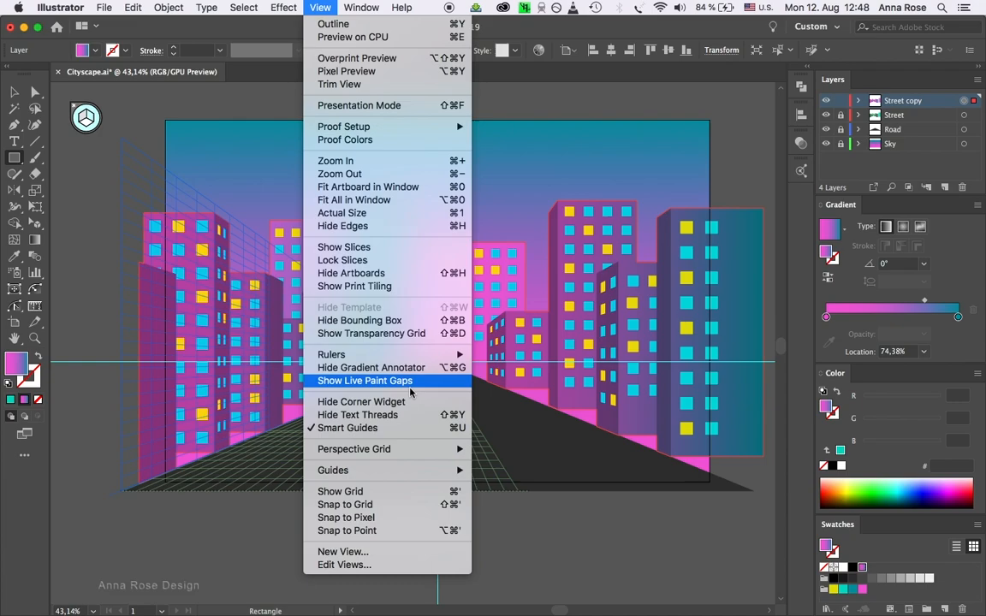
mouse_move(413, 451)
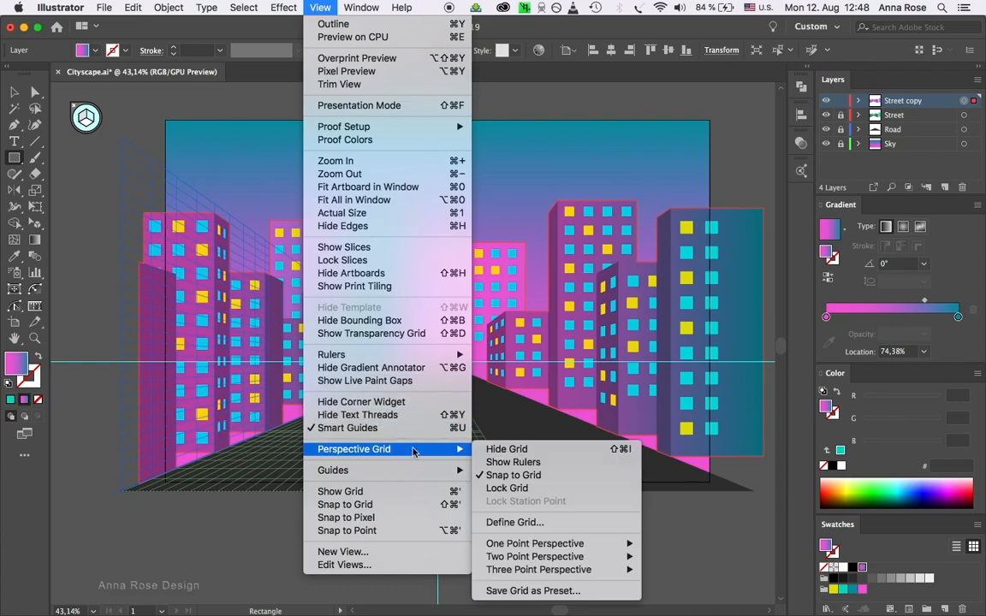
left_click(506, 449)
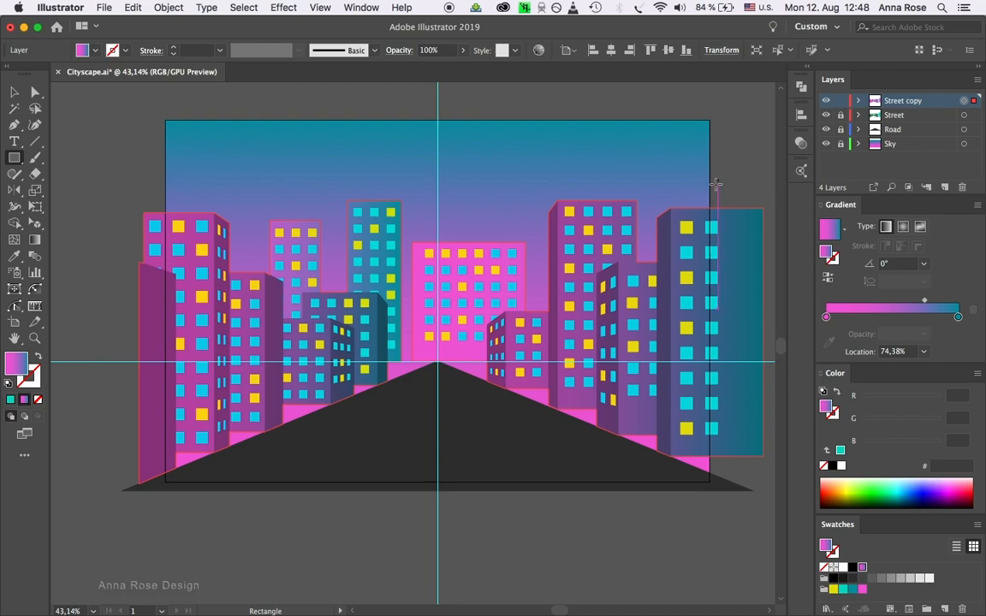
key("super+0")
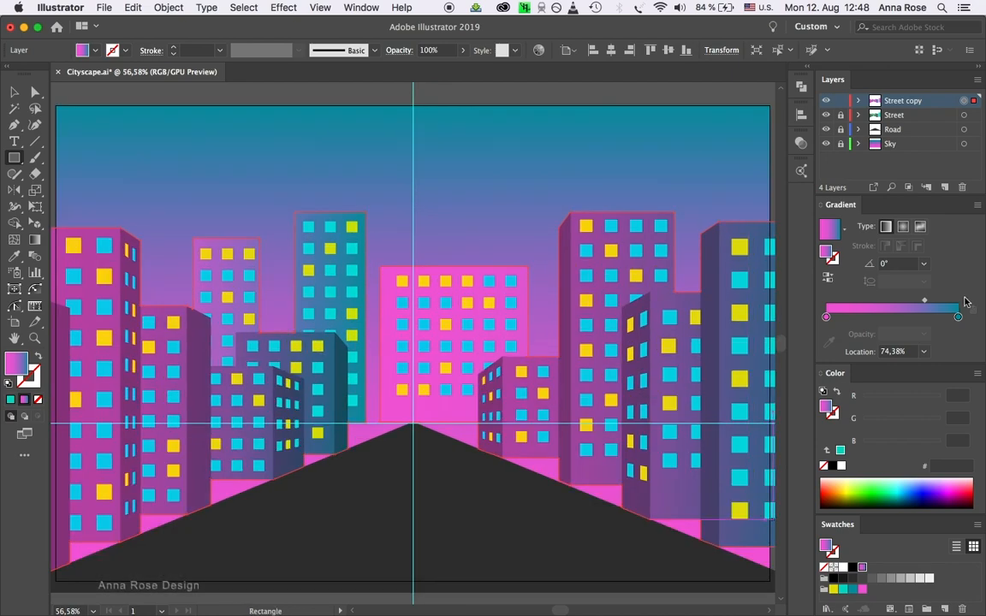
Set the gradient angle of the street silhouette overlay to 90°
left_click(892, 262)
type("90")
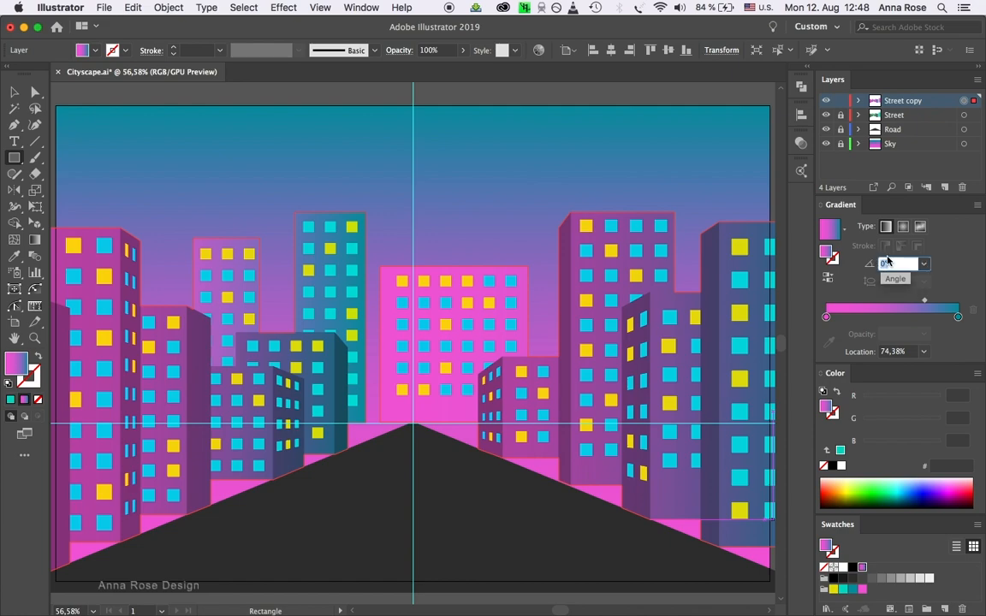
key("Return")
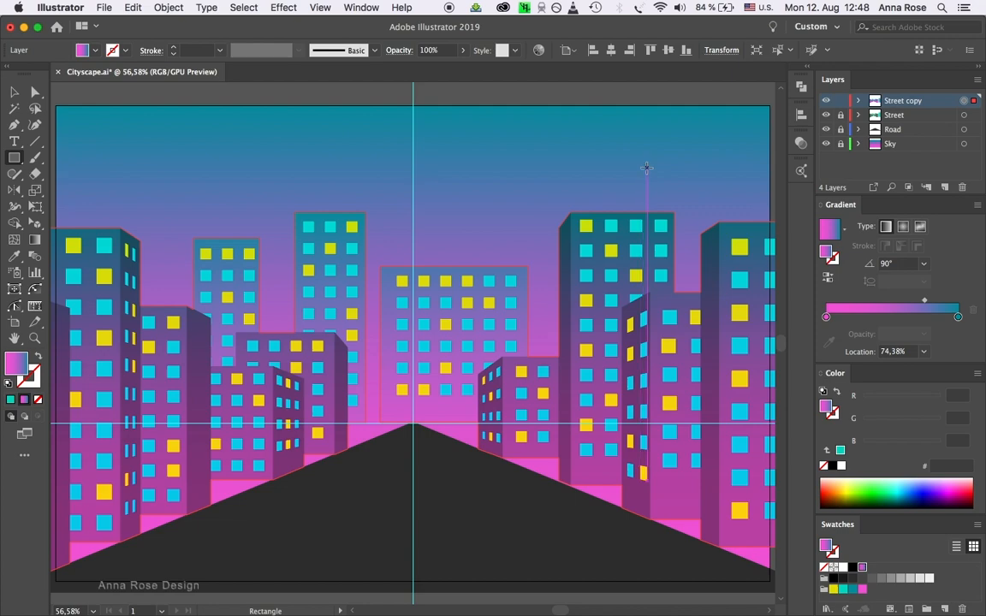
Lock Street copy, unlock Road, and draw a #333333 rectangle on the Road layer from the horizon guide to the artboard's lower edge
scroll(646, 167, "down", 3)
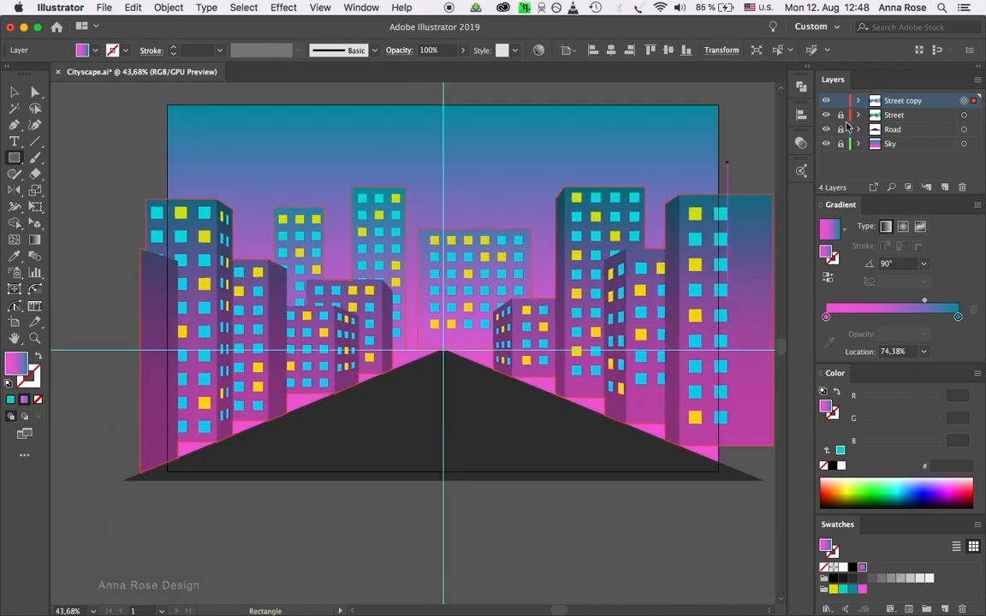
left_click(841, 130)
left_click(840, 100)
left_click(900, 130)
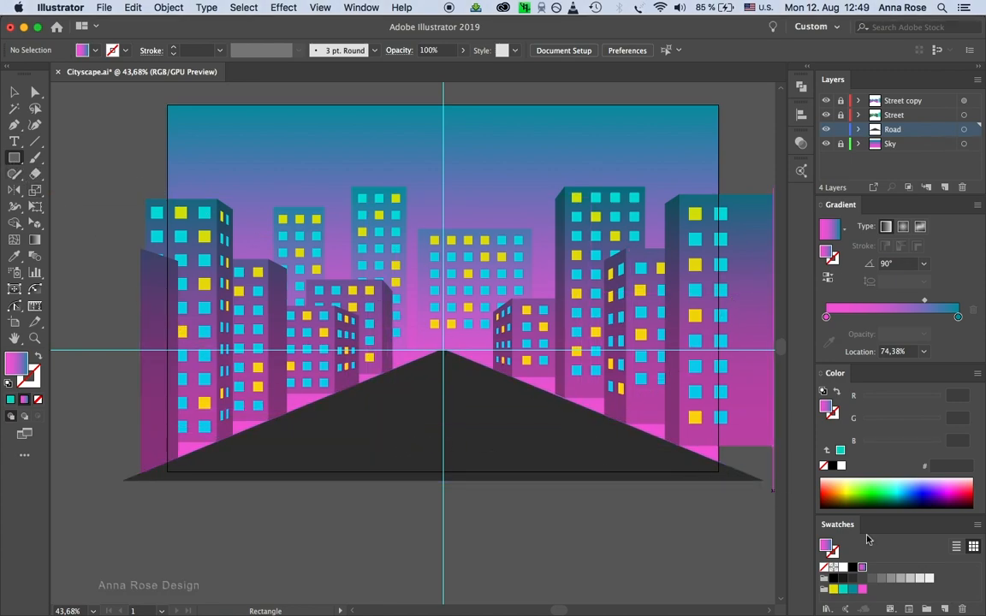
left_click(854, 579)
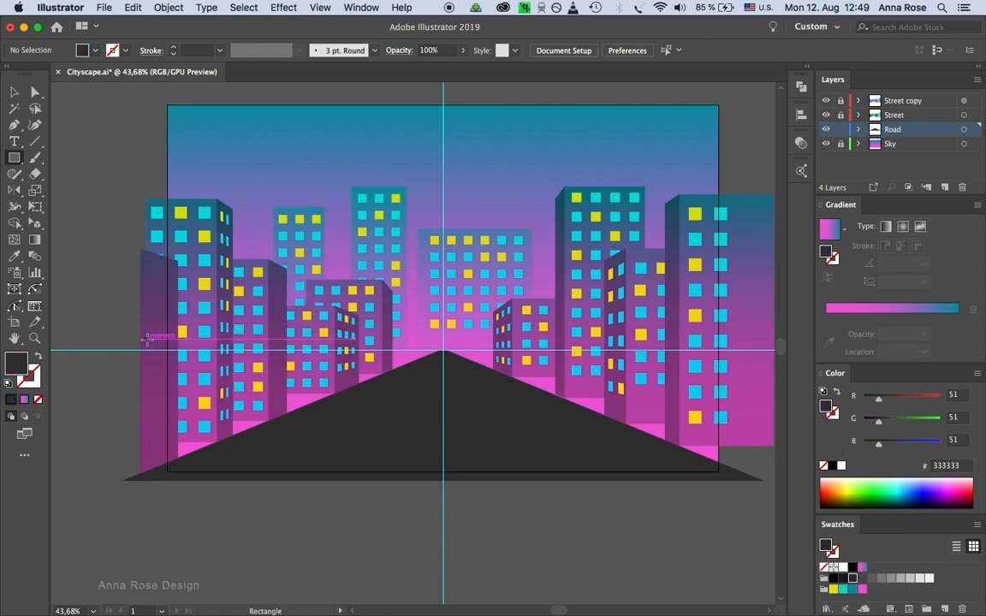
left_click_drag(139, 349, 748, 471)
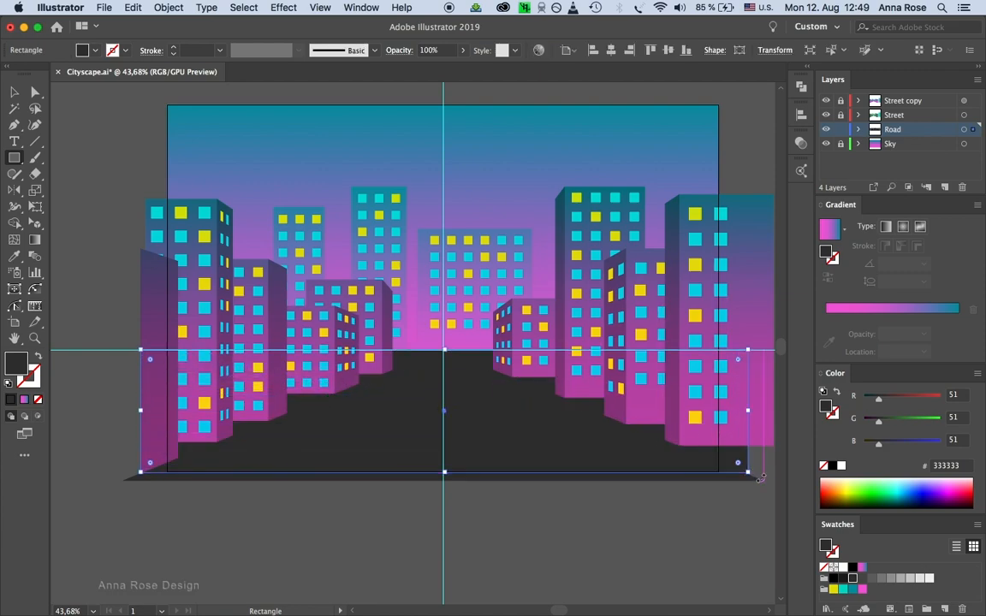
Unlock the Sky layer and shift the sky gradient's midpoint to about 60.32%
scroll(725, 385, "right", 1)
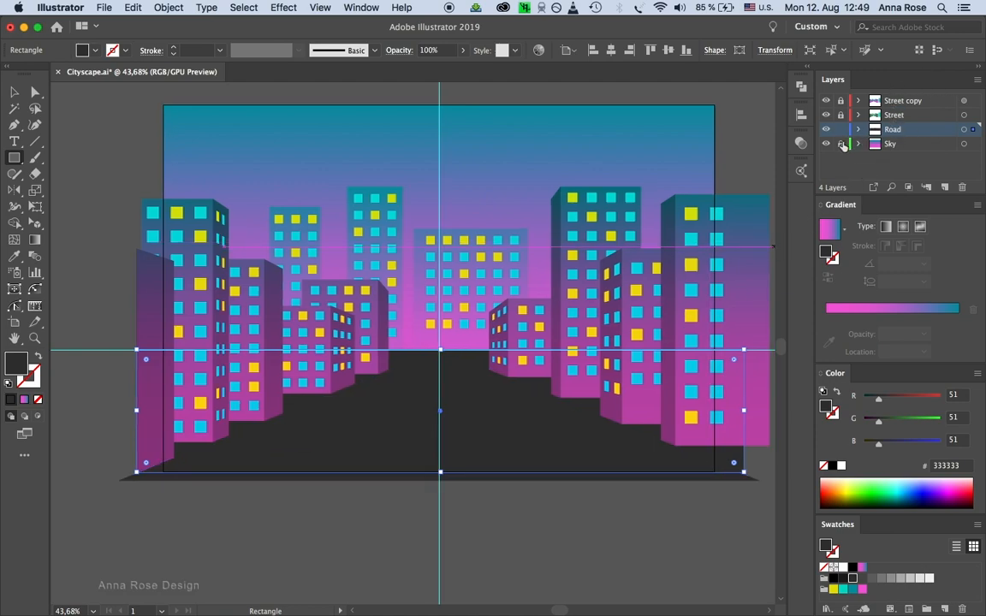
left_click(964, 143)
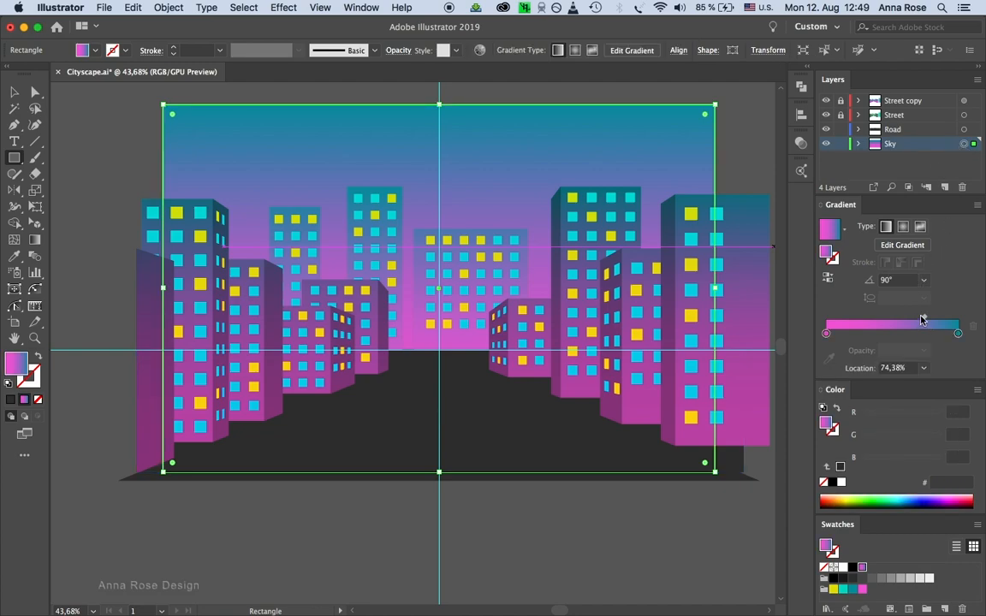
left_click_drag(926, 319, 906, 320)
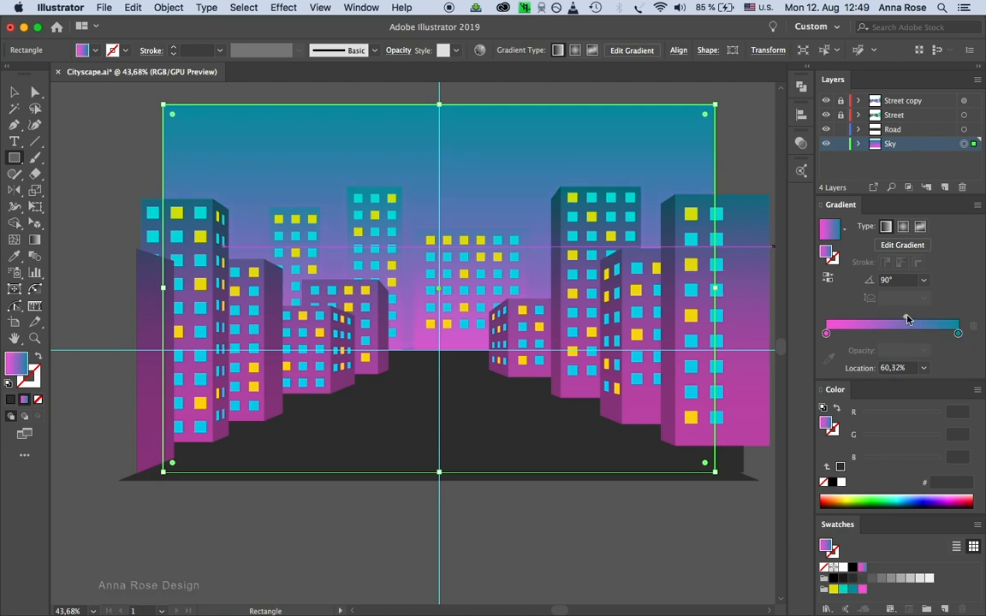
Unlock and expand the Street layer, and hide the locked Street copy layer
scroll(769, 170, "up", 1)
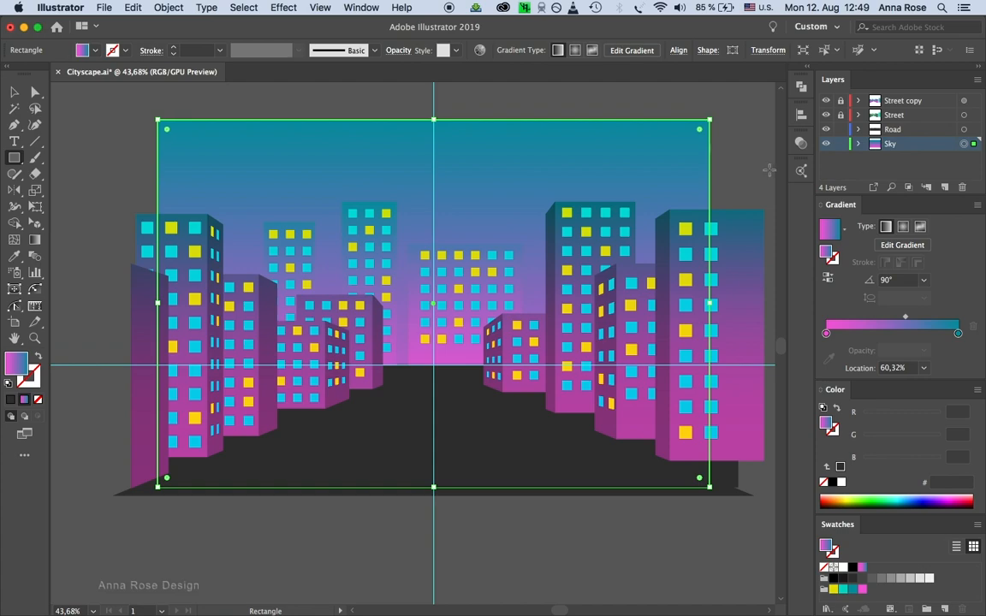
left_click(841, 118)
left_click(841, 101)
left_click(859, 116)
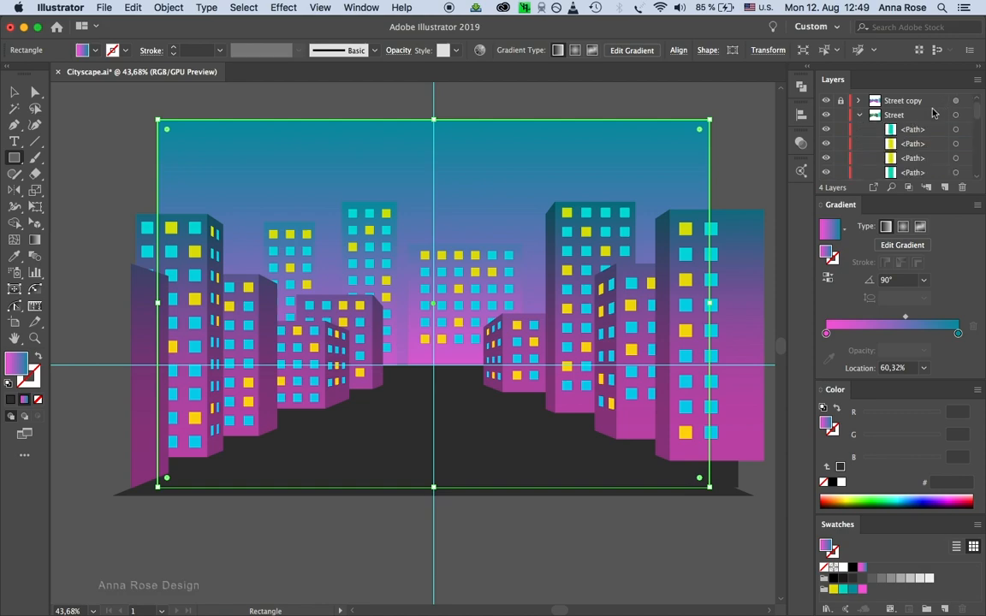
left_click(826, 101)
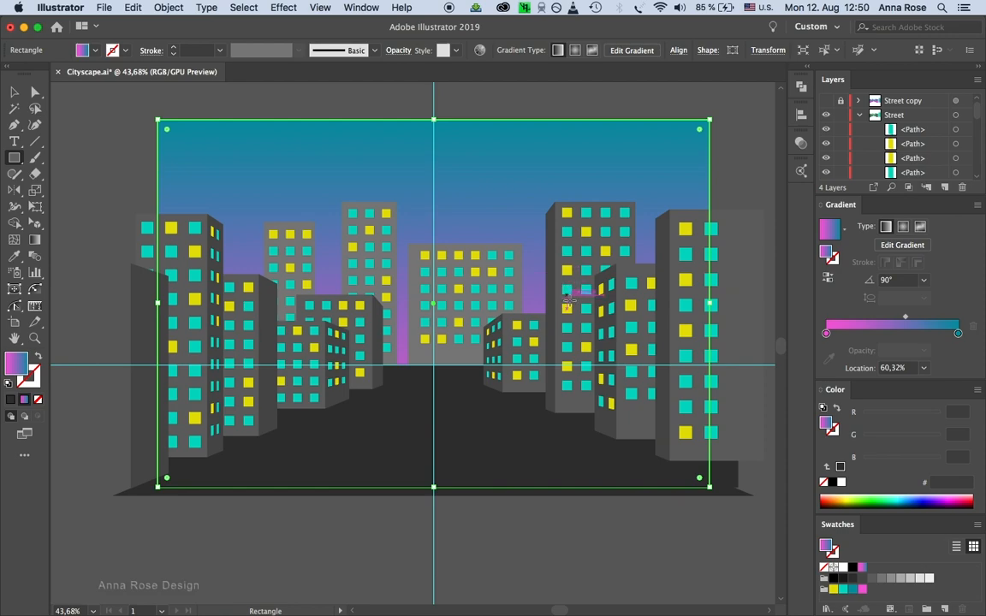
Fill the three distant front-facing buildings with #666666, then collapse the Street layer and show Street copy again
key("v")
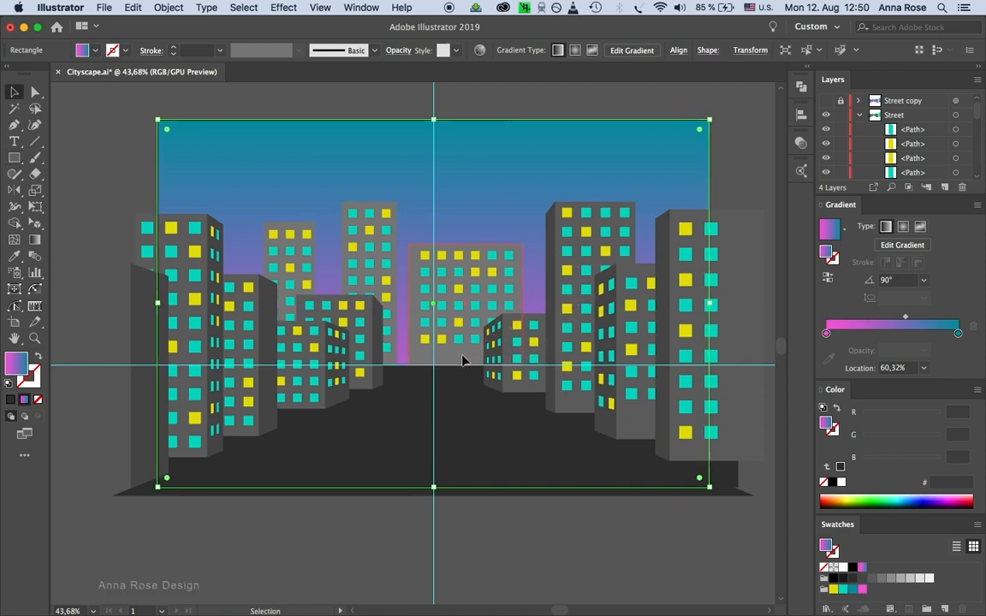
left_click(467, 358)
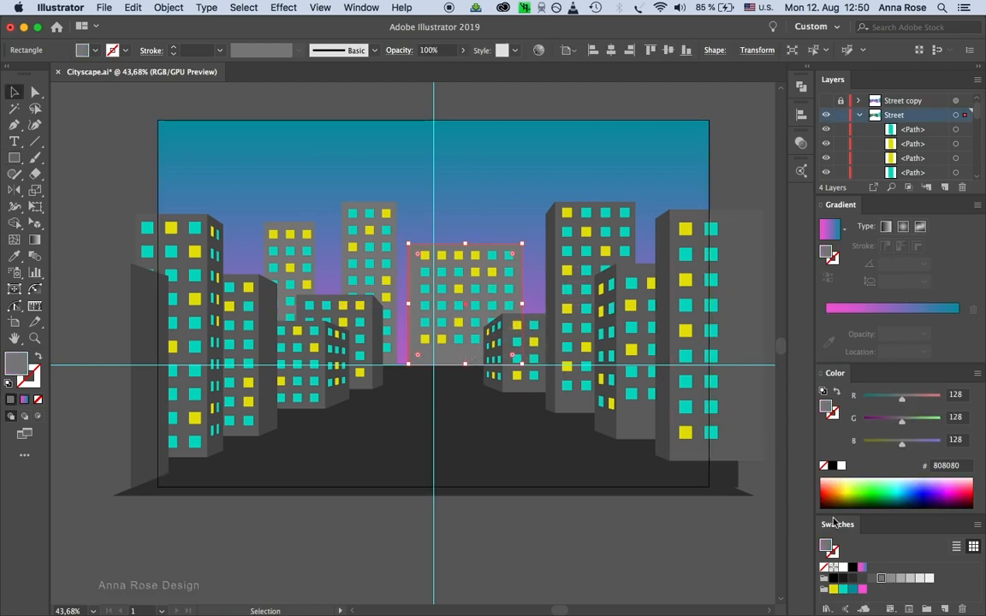
left_click(872, 578)
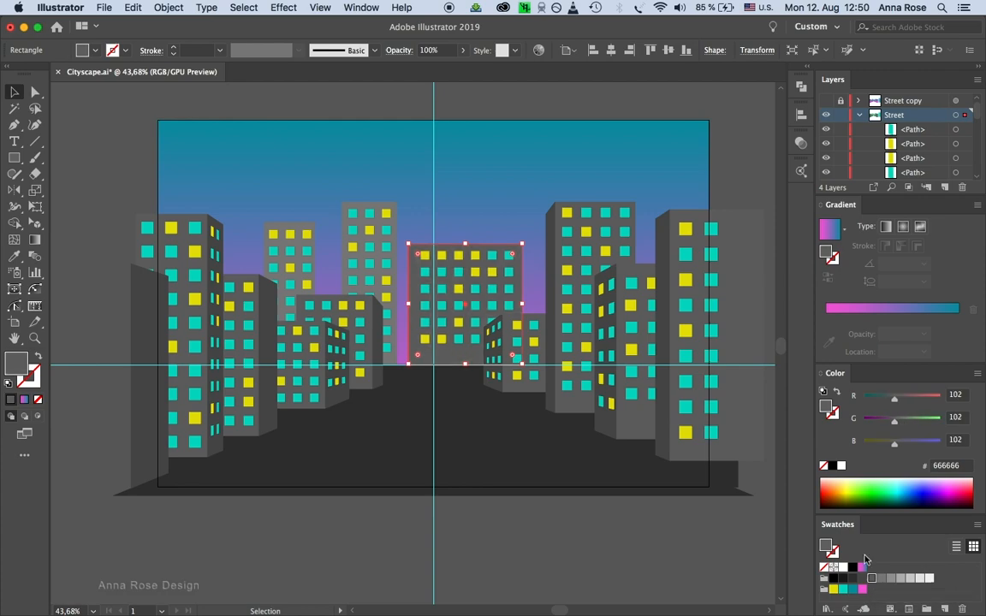
left_click(382, 211)
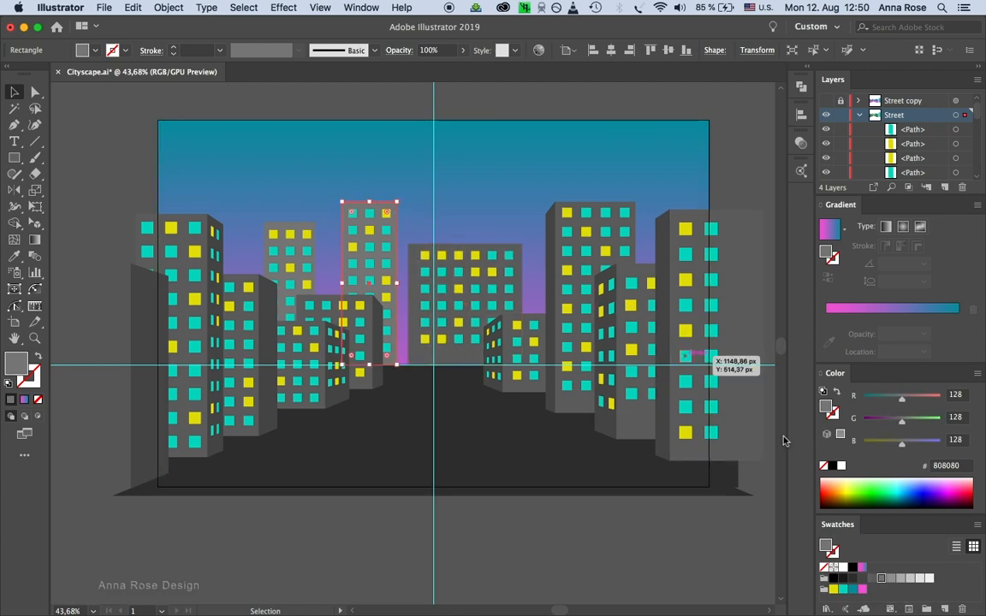
left_click(303, 231)
left_click(872, 580)
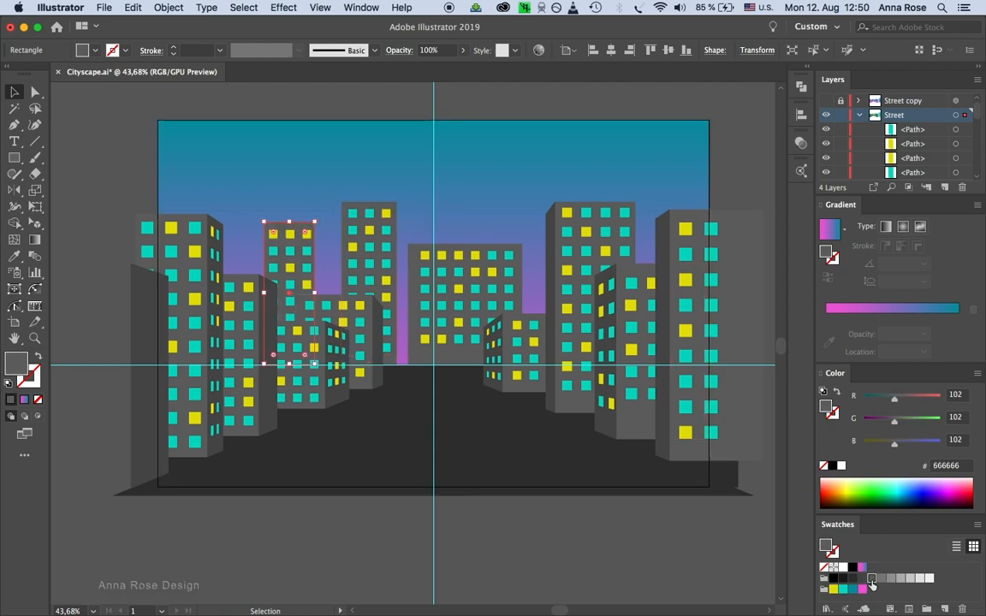
left_click(861, 118)
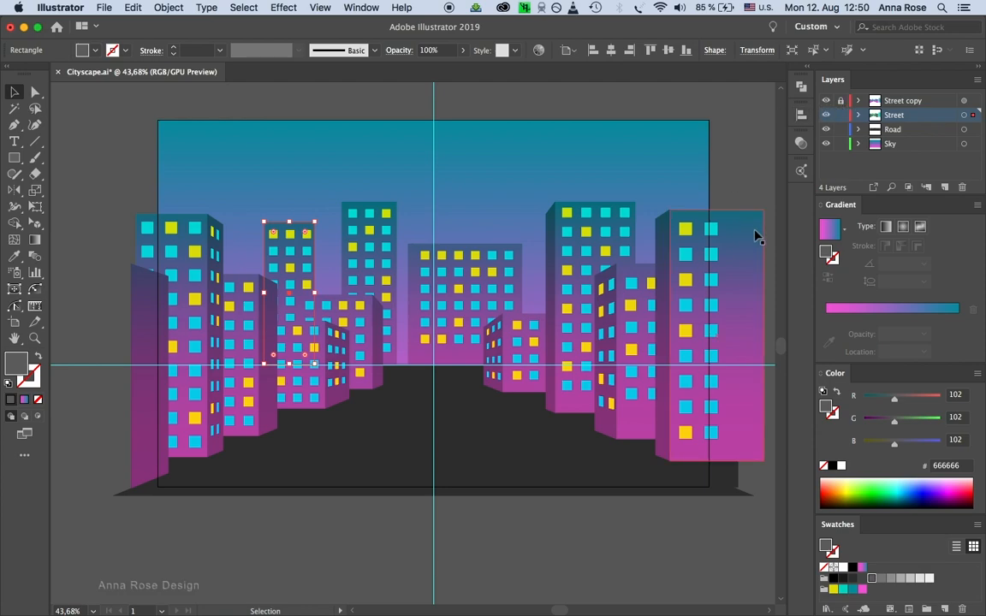
left_click(753, 165)
Duplicate the Street copy 2 layer and the Street copy overlay layer
left_click_drag(704, 335, 683, 334)
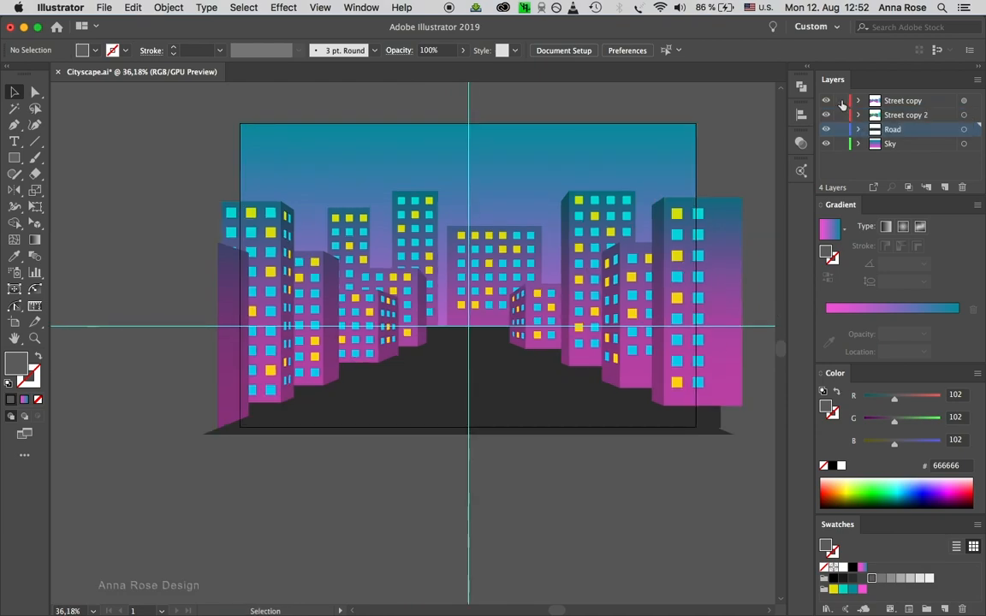
left_click(965, 117)
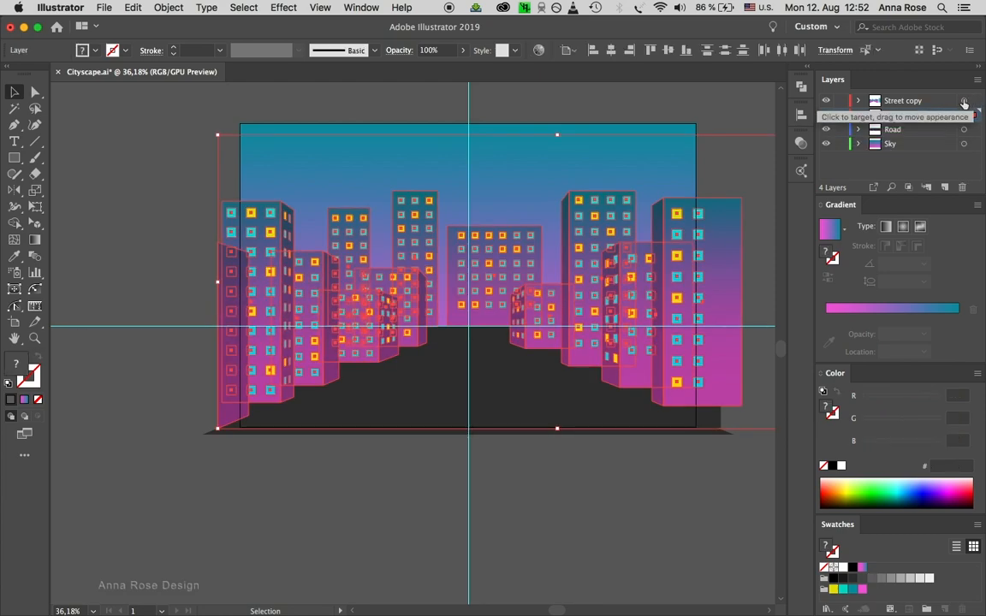
left_click(965, 101, "shift")
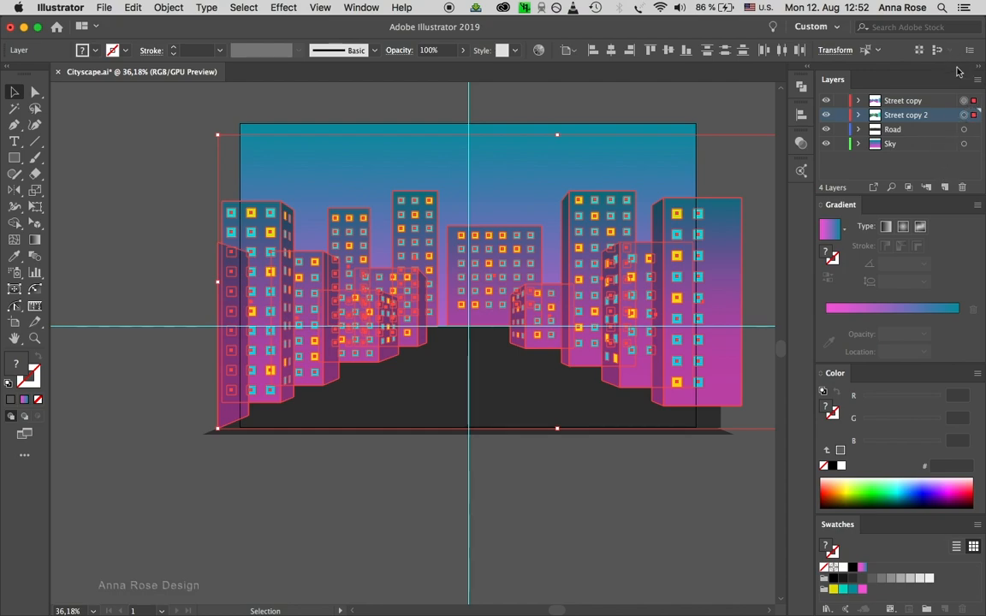
left_click(978, 81)
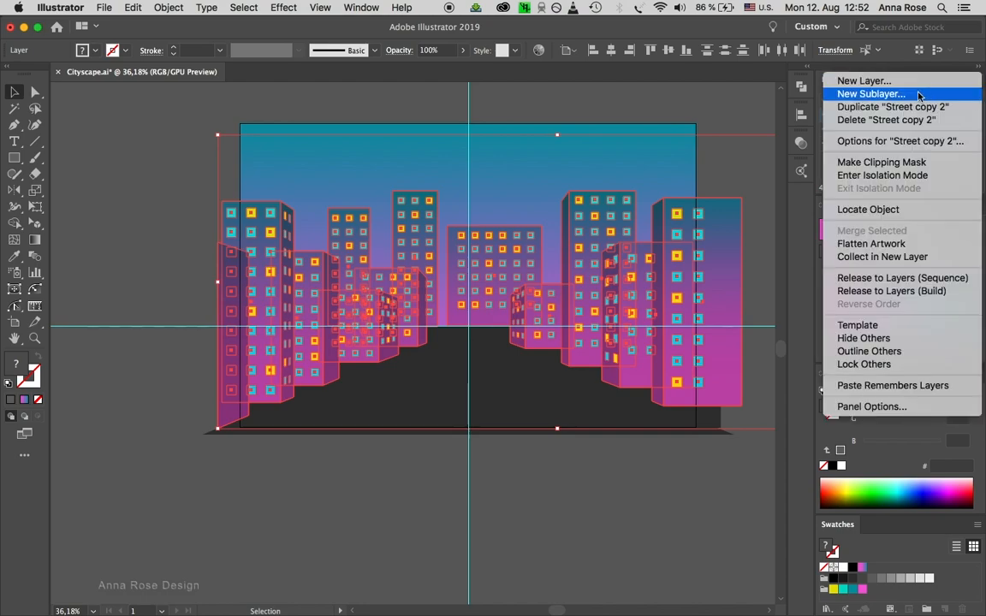
left_click(893, 107)
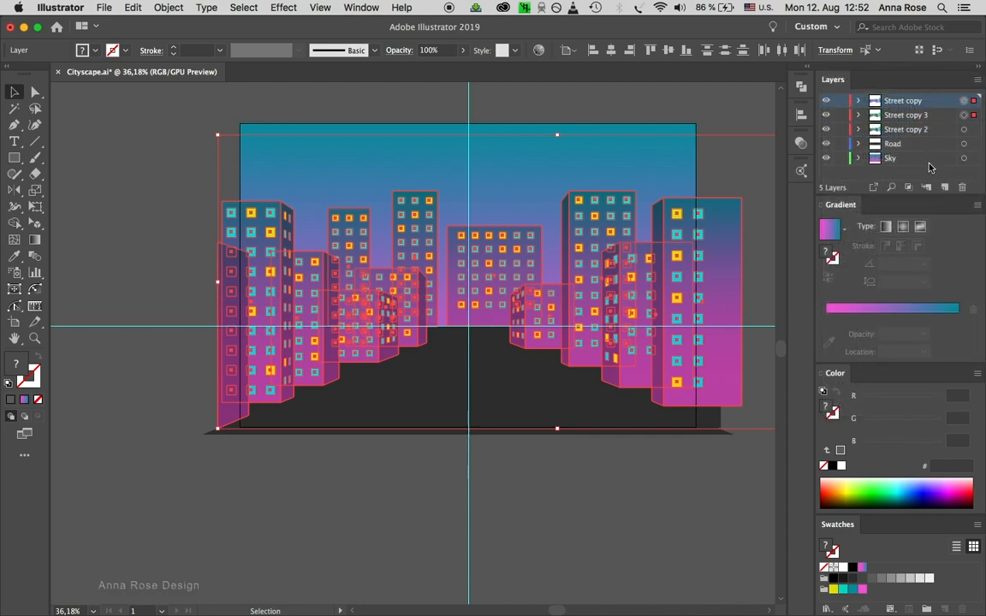
left_click(974, 101)
left_click(977, 80)
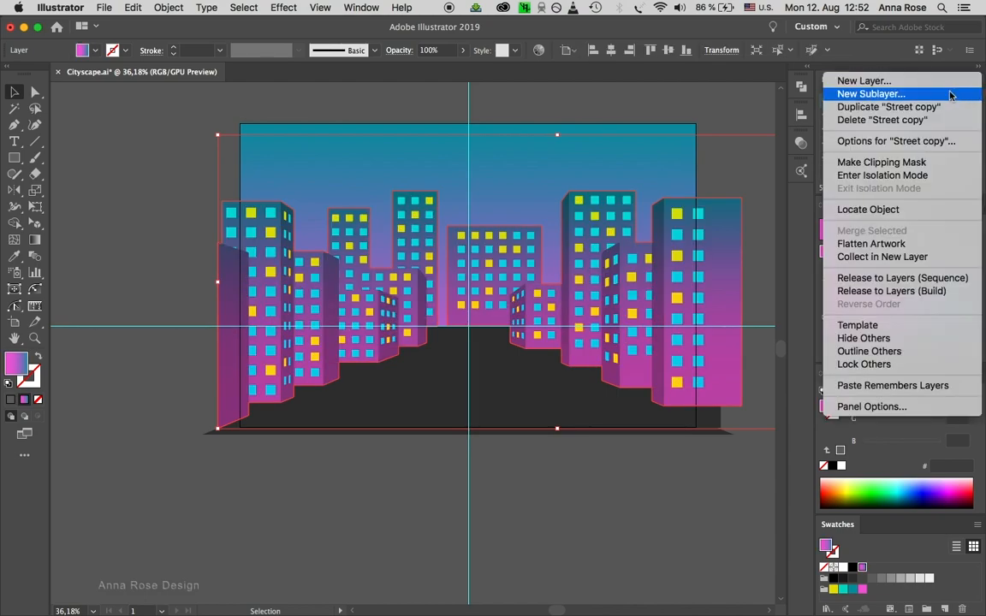
left_click(909, 107)
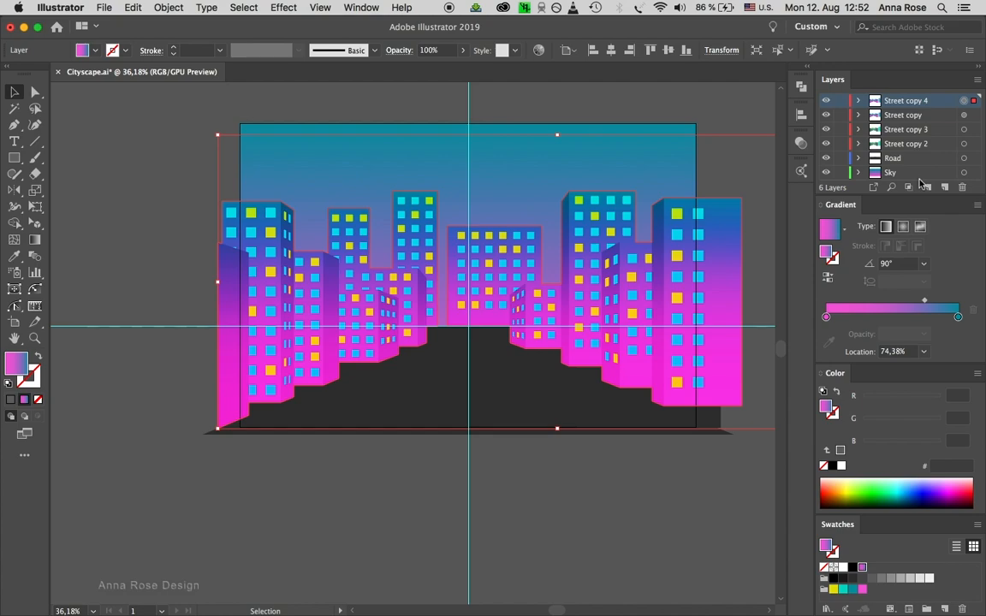
Group the artwork of the Street copy 3 and Street copy 4 layers together
left_click(964, 129, "shift")
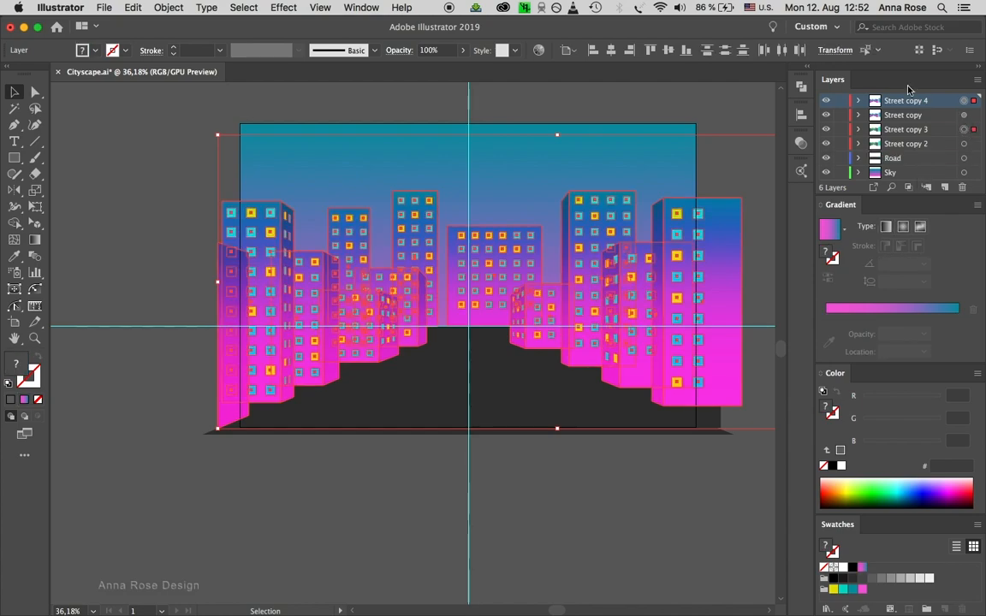
left_click(137, 10)
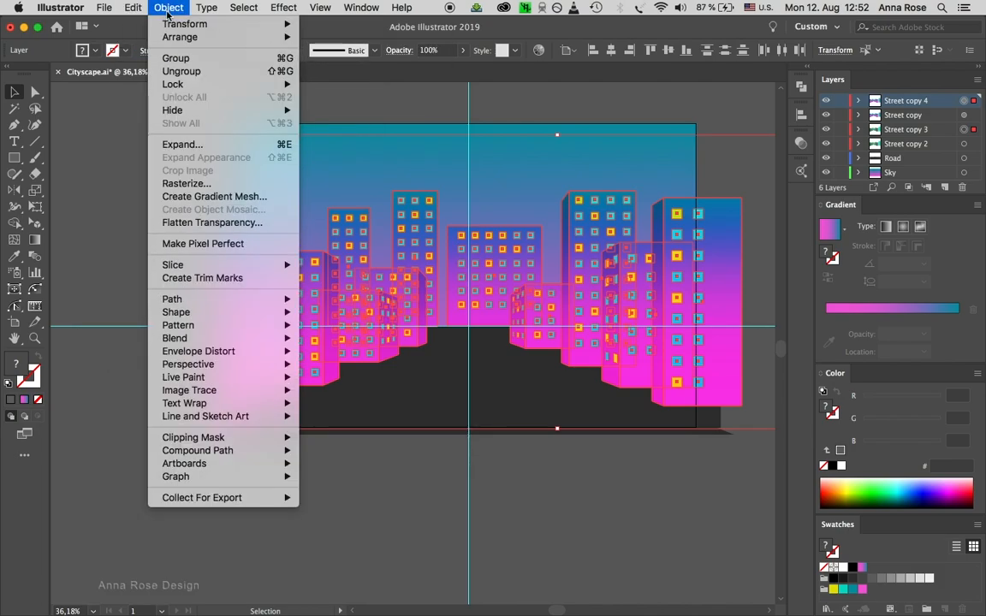
left_click(170, 58)
key("super+c")
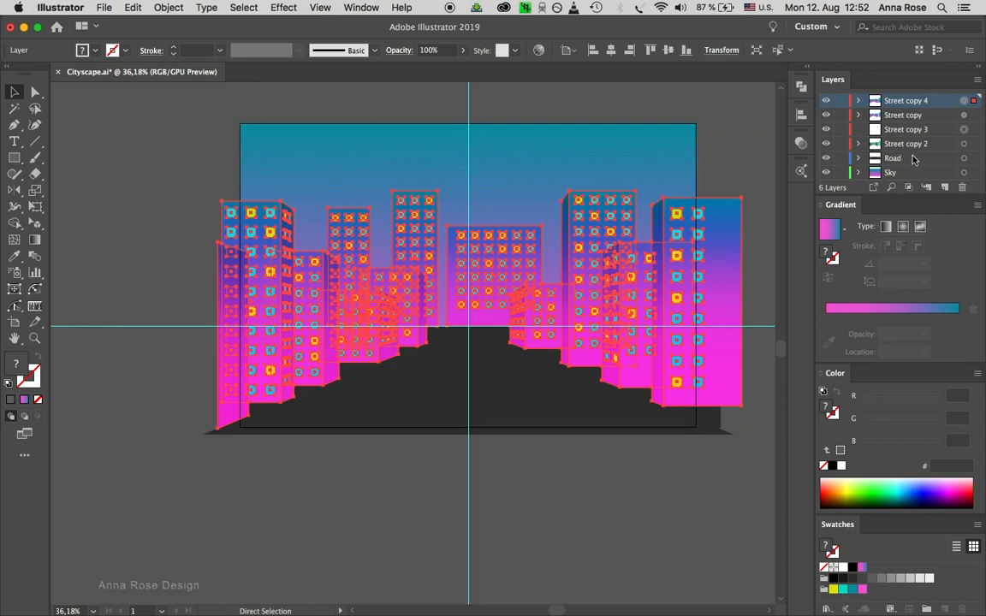
Delete the empty Street copy 3 layer and expand Street copy 4 to show its group
left_click(928, 132)
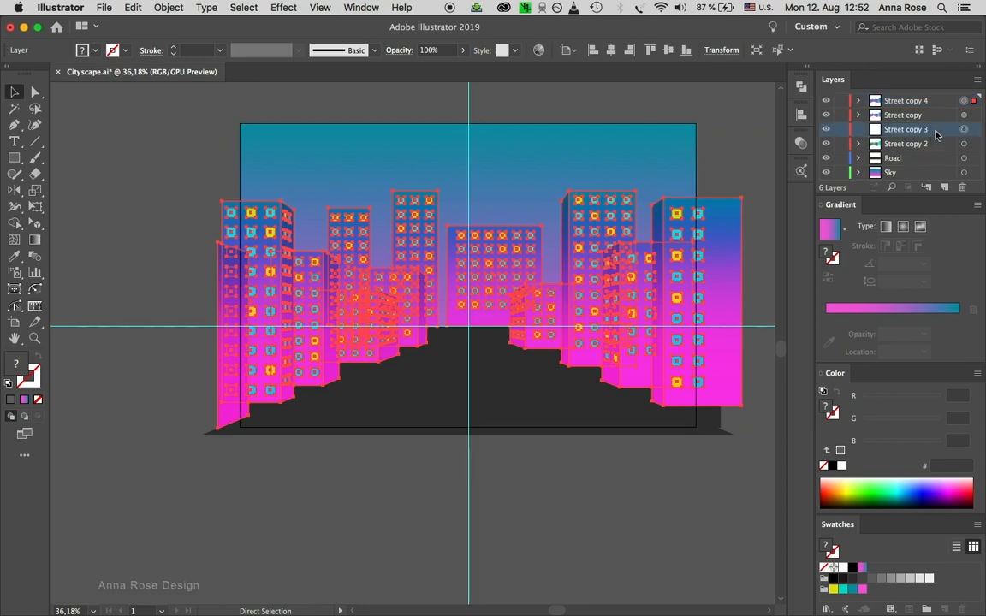
left_click_drag(928, 132, 963, 187)
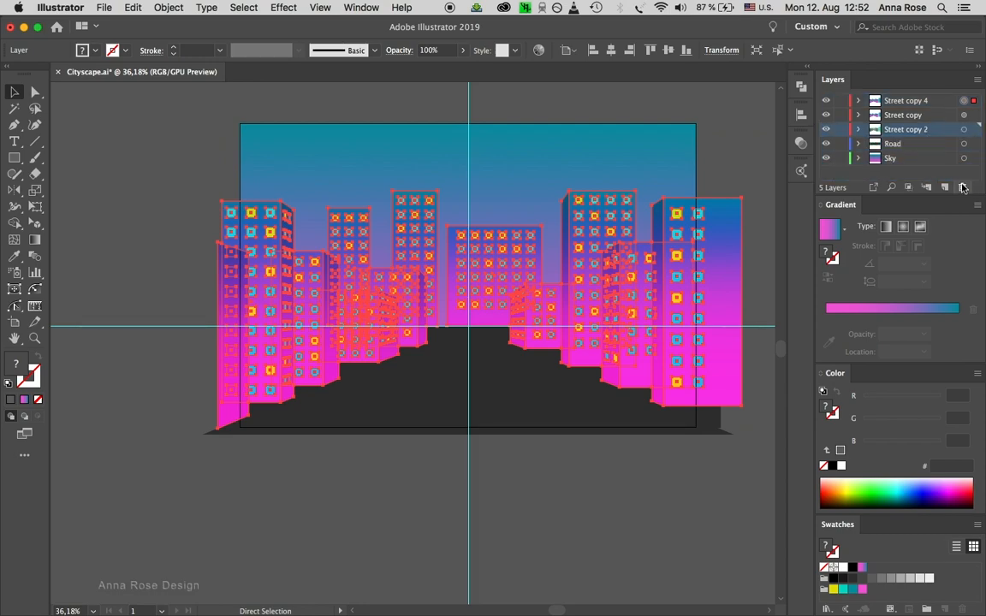
left_click(858, 101)
left_click(900, 102)
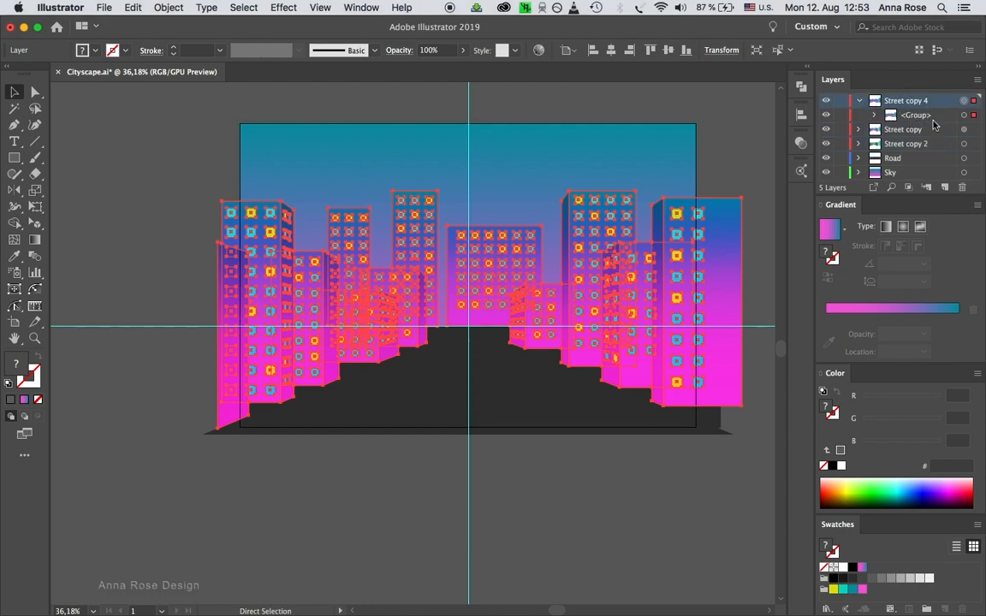
Reflect the Street copy 4 group across the horizontal axis and place its layer below Street copy
left_click(169, 8)
mouse_move(184, 24)
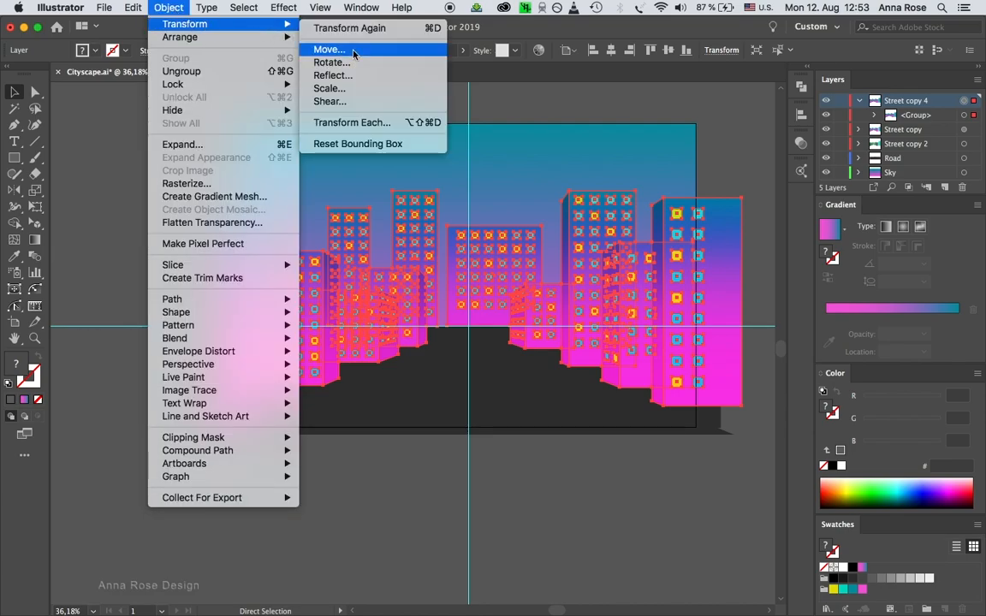
left_click(333, 75)
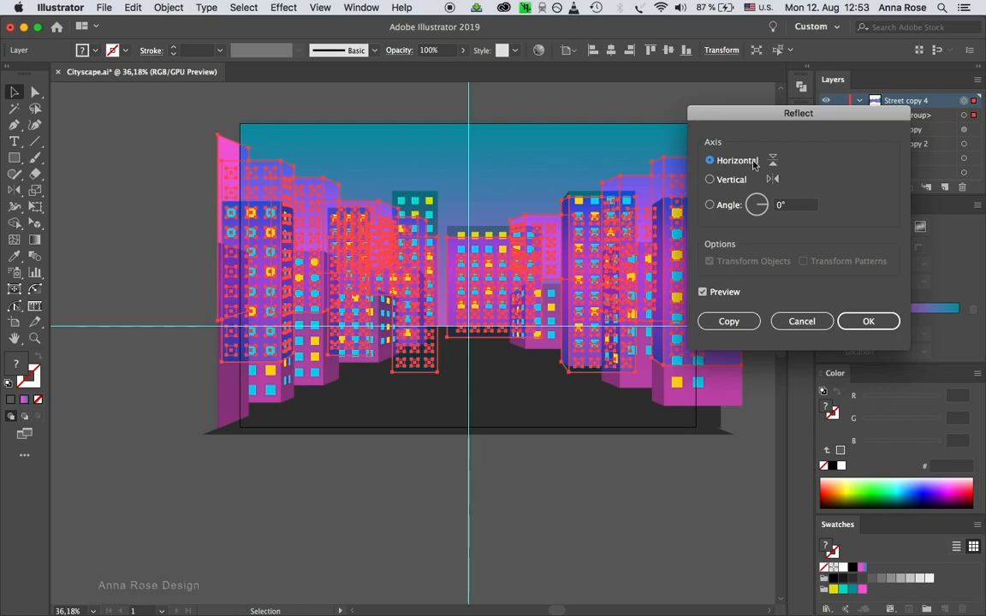
left_click(869, 323)
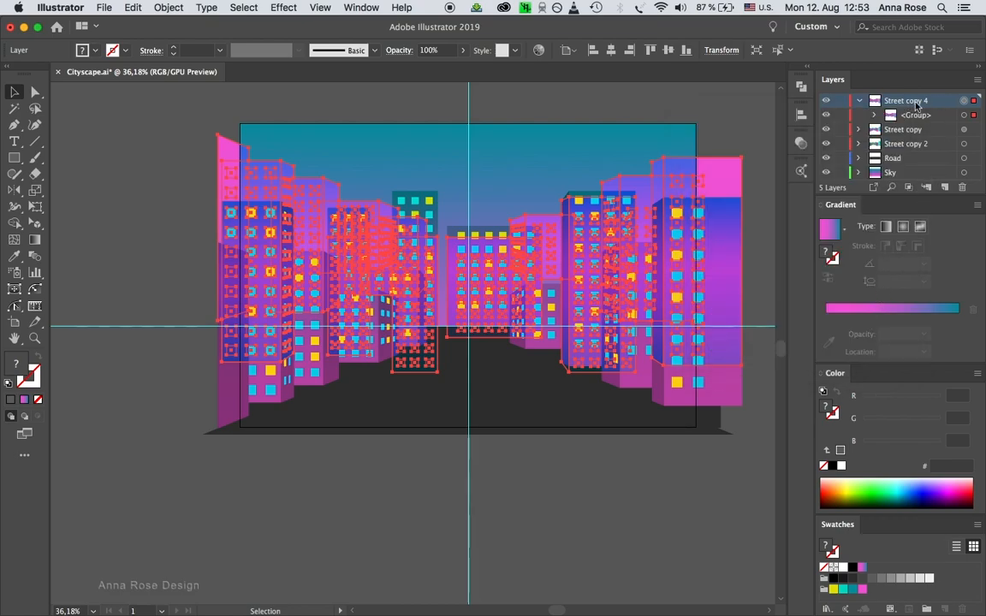
left_click(860, 101)
left_click_drag(927, 106, 928, 124)
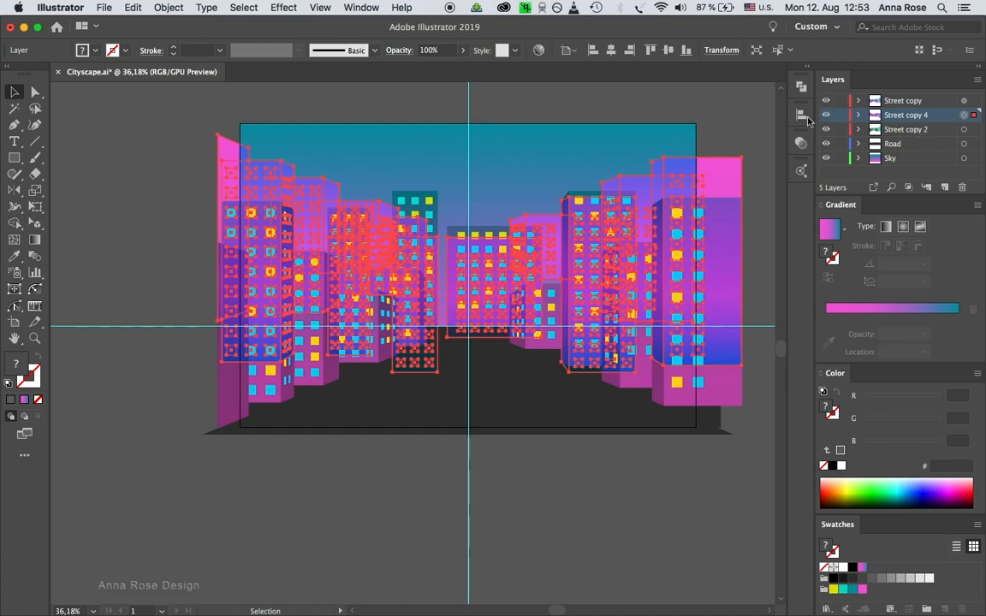
Move the mirrored street artwork straight down until its central building's base meets the horizon guide, and hide the selection edges
left_click_drag(589, 163, 536, 151)
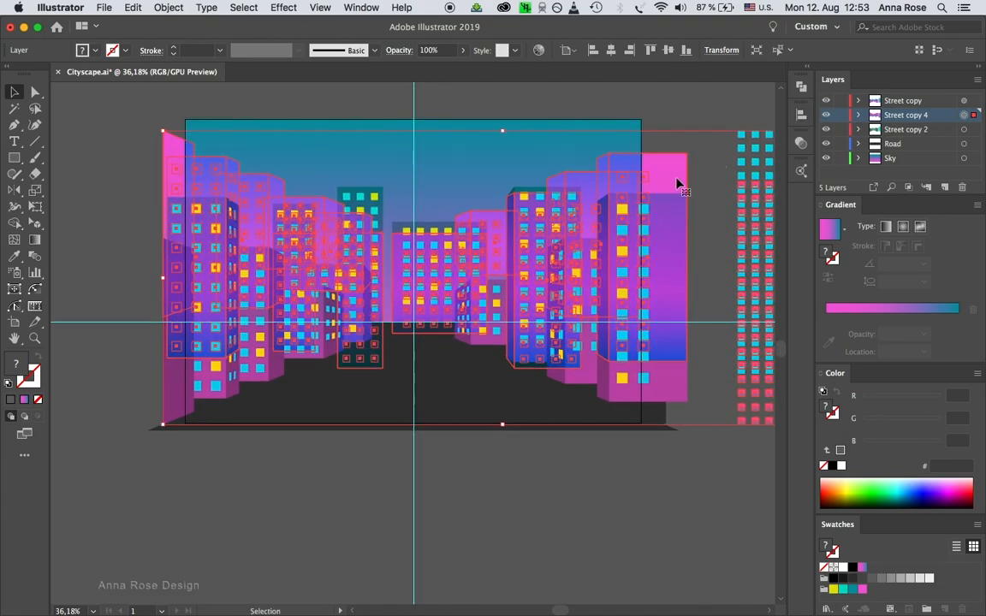
key("shift+Down")
key("shift+Down")
key("shift+Down")
key("shift+Down")
key("shift+Down")
key("shift+Down")
key("shift+Down")
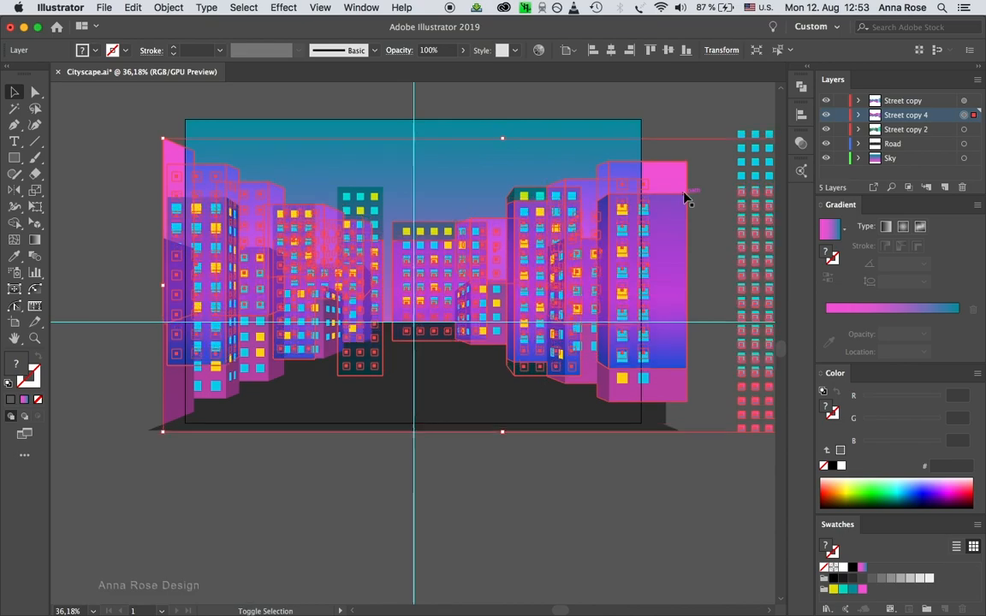
key("shift+Down")
key("shift+Down")
key("shift+Down")
key("shift+Down")
key("shift+Down")
key("shift+Down")
key("shift+Down")
key("shift+Down")
key("shift+Down")
key("shift+Down")
key("shift+Down")
key("shift+Down")
key("shift+Down")
key("shift+Down")
key("shift+Down")
key("shift+Down")
key("shift+Down")
key("shift+Down")
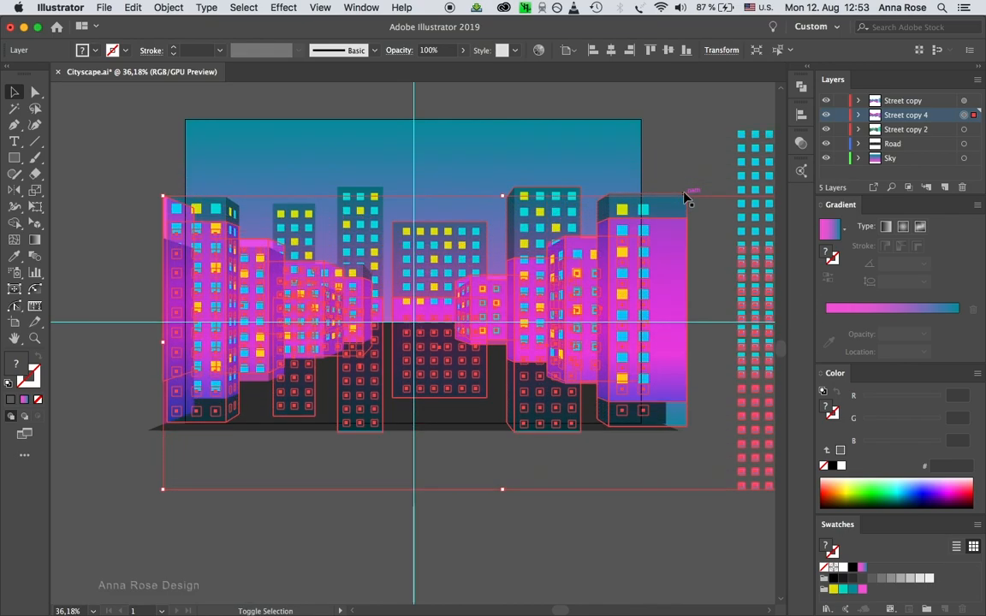
key("shift+Down")
key("shift+Down")
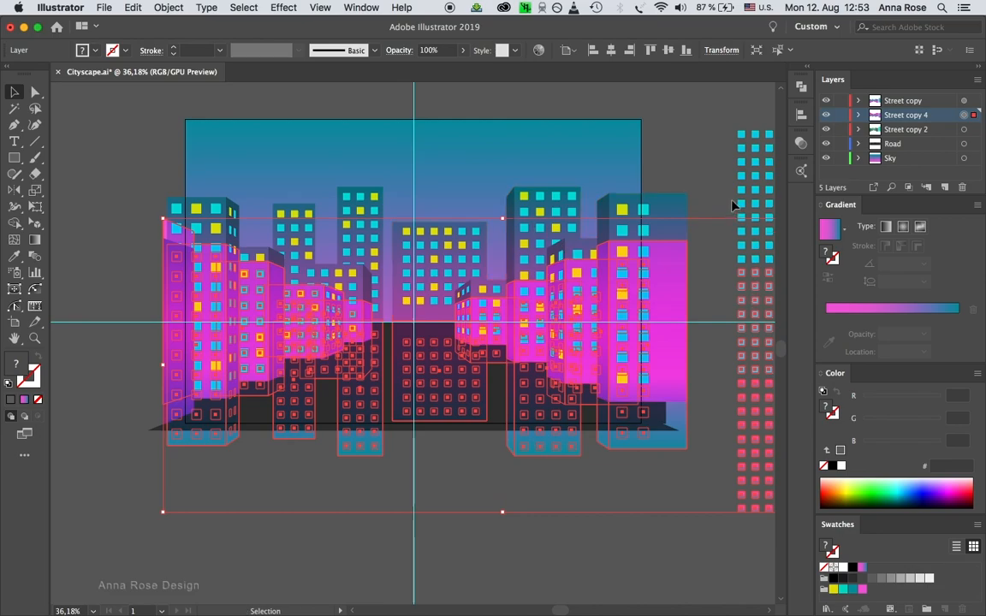
key("super+h")
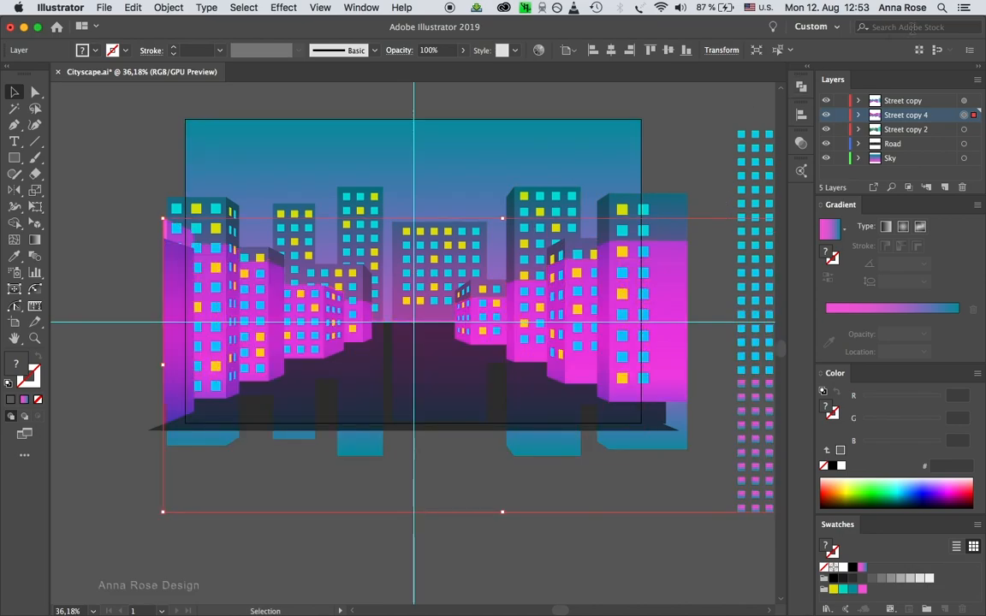
Set the blending mode of the building subgroup inside Street copy 4's group to Overlay
left_click(859, 116)
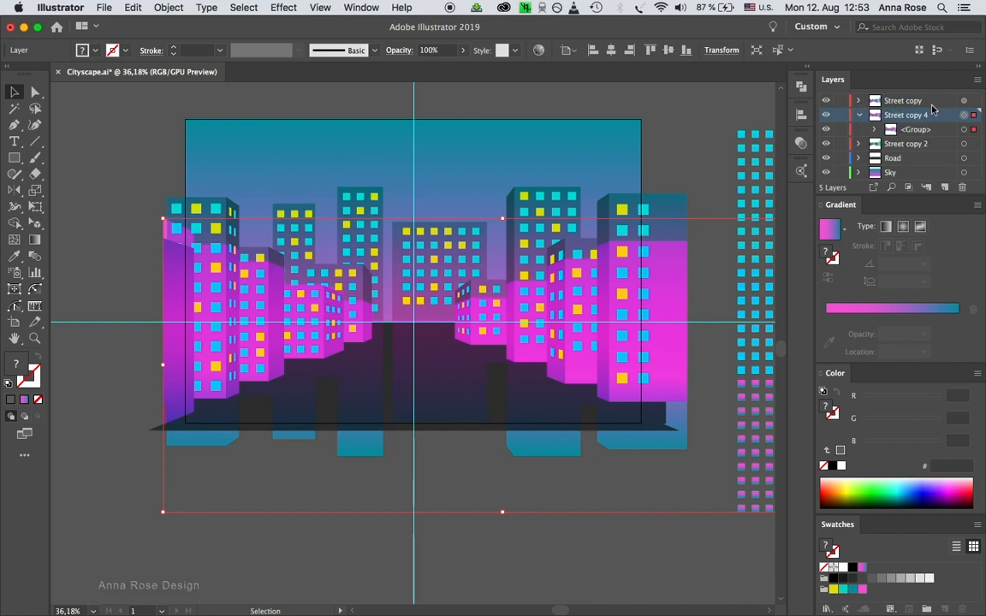
left_click(874, 129)
left_click(956, 145)
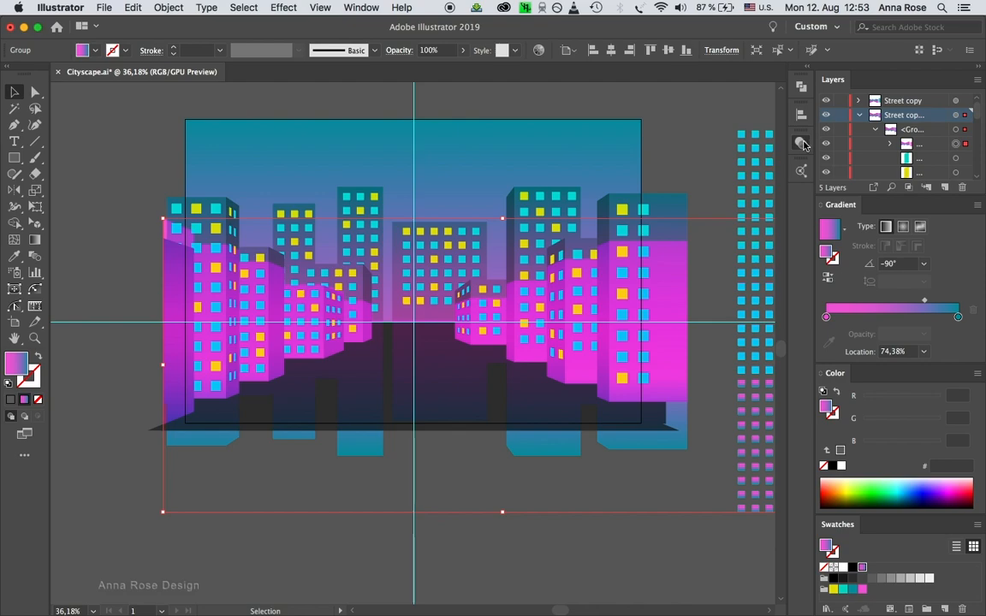
left_click(802, 143)
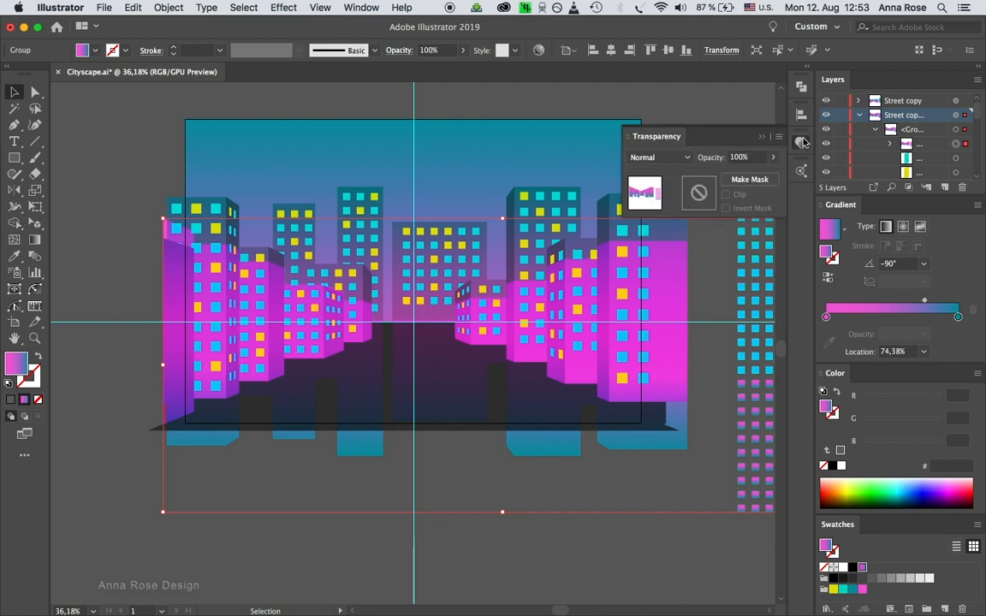
left_click(687, 157)
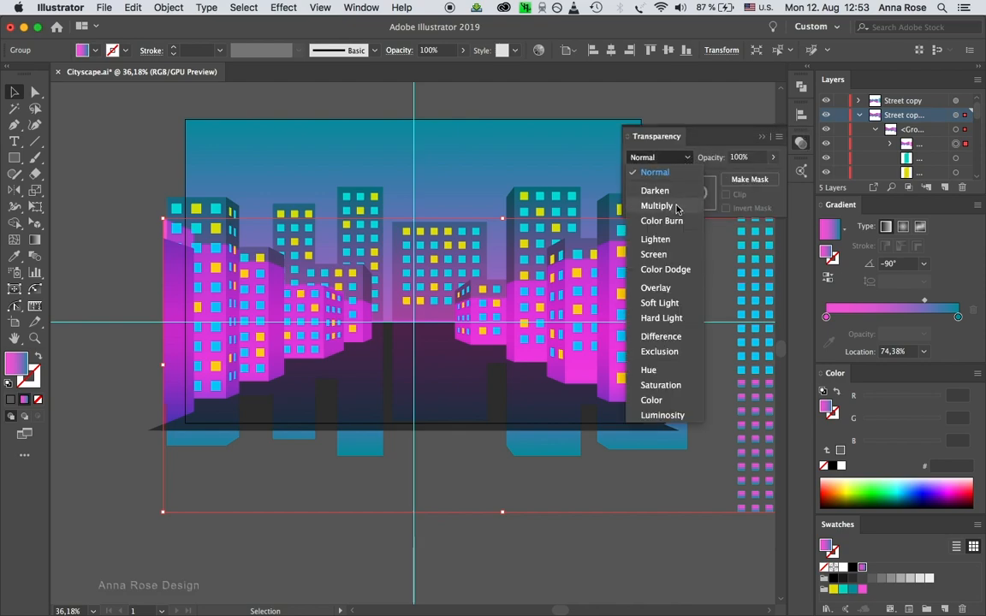
left_click(665, 291)
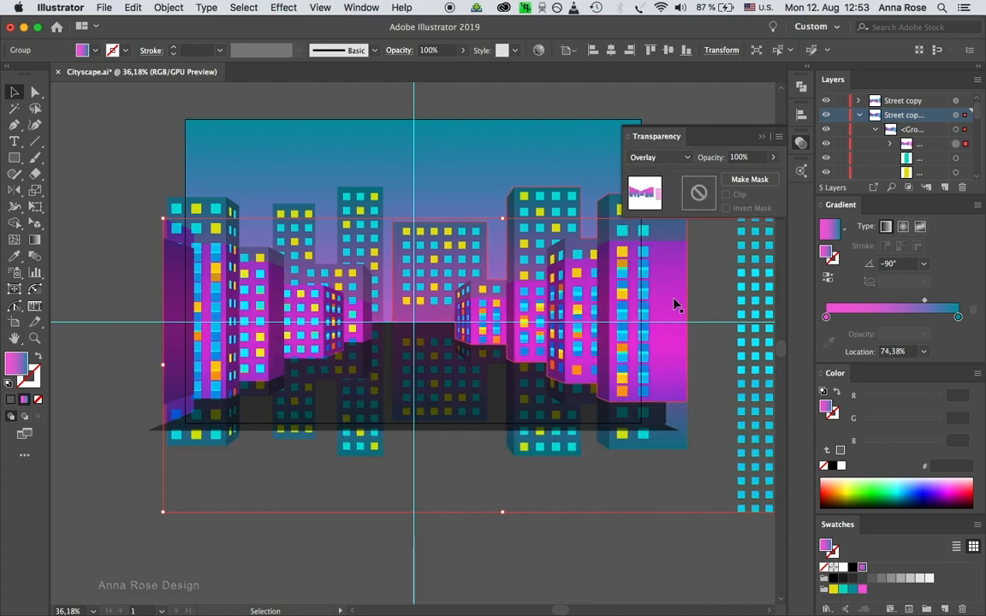
left_click(762, 140)
Delete the spare grids of windows standing outside the artboard beside the buildings
left_click_drag(679, 123, 494, 110)
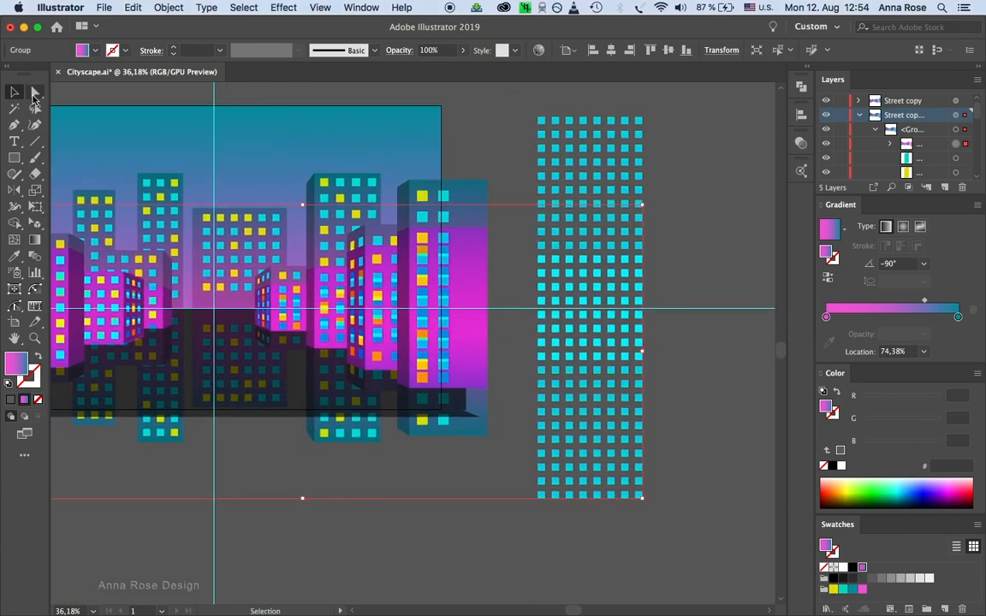
left_click(34, 94)
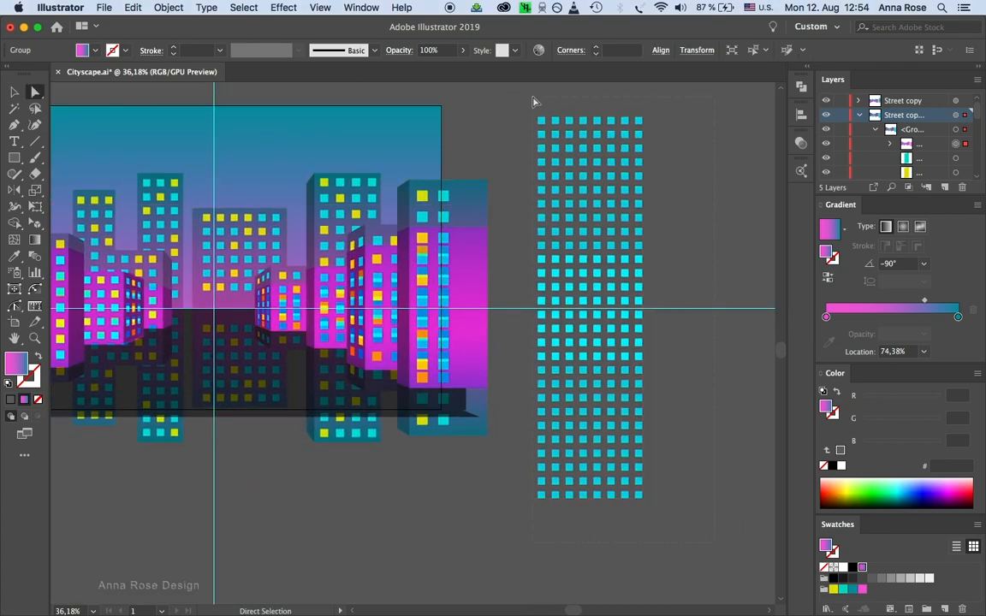
left_click_drag(533, 98, 533, 96)
key("super+h")
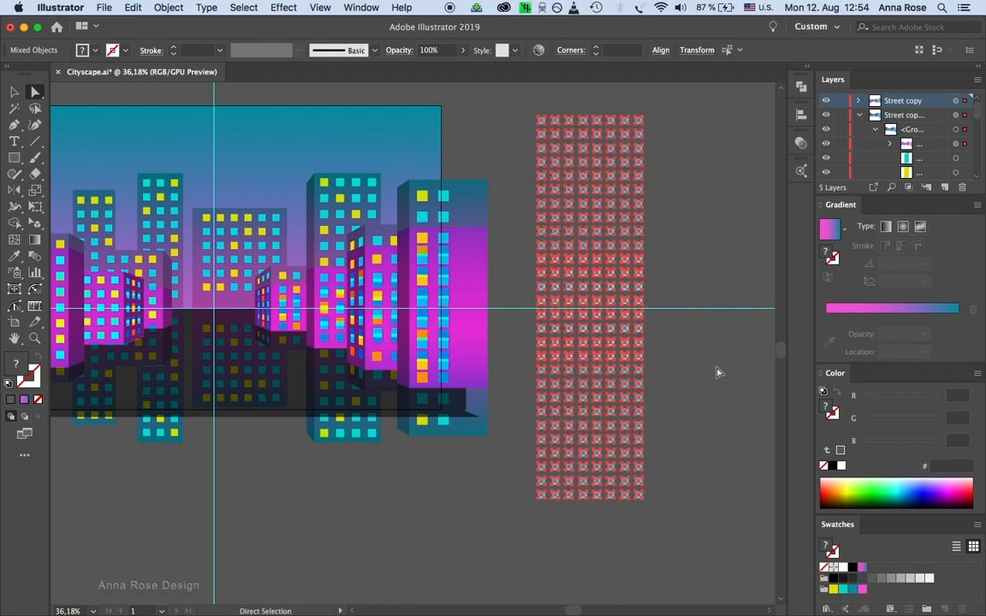
left_click(717, 372)
left_click_drag(528, 300, 791, 303)
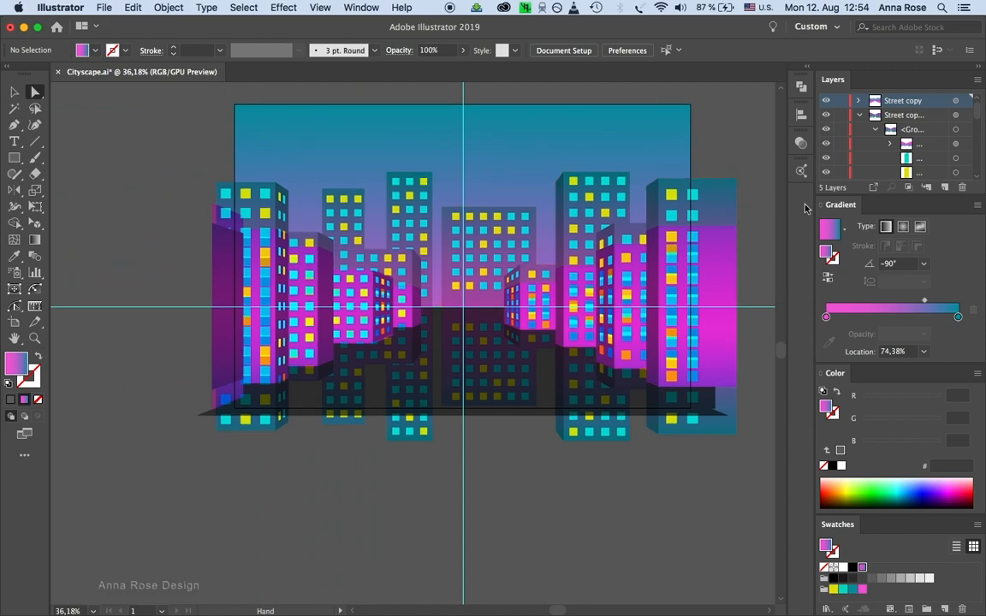
Collapse Street copy 4 and move it below Street copy 2, directly above the Road layer
left_click(875, 129)
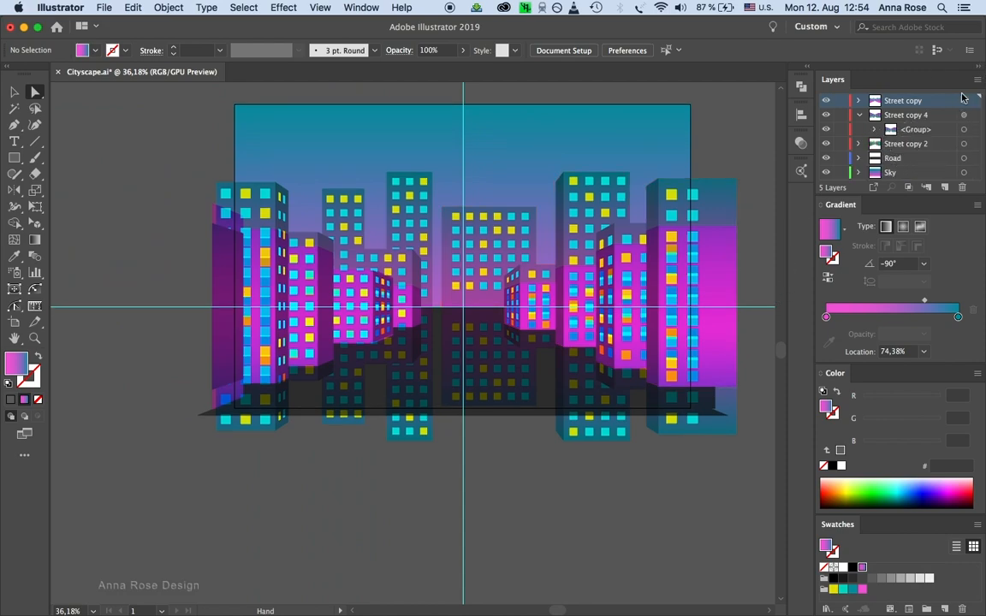
left_click(859, 115)
left_click_drag(899, 114, 915, 143)
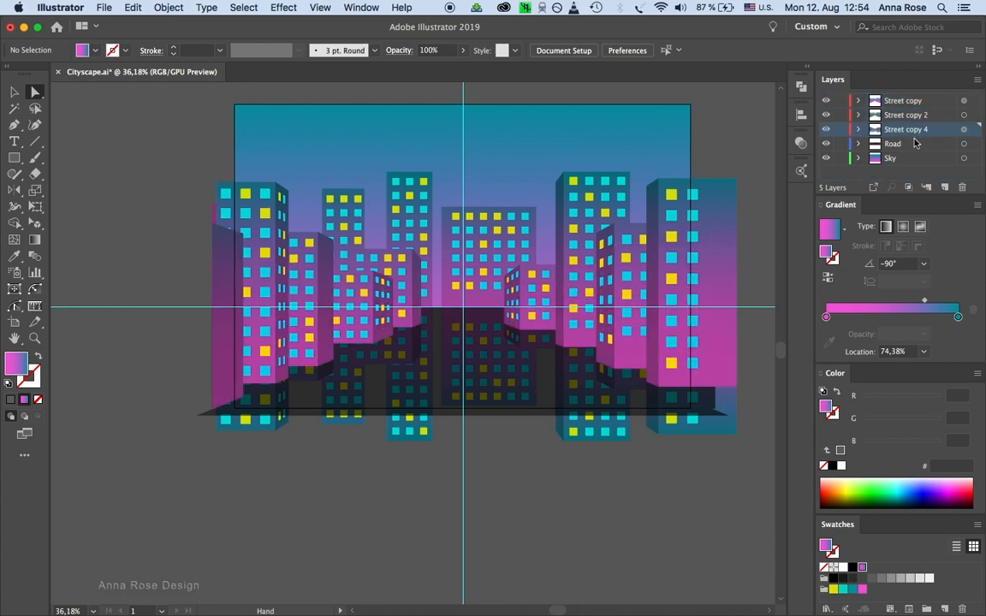
Rename the Street copy 4 layer as Reflection
key("v")
scroll(606, 391, "up", 3)
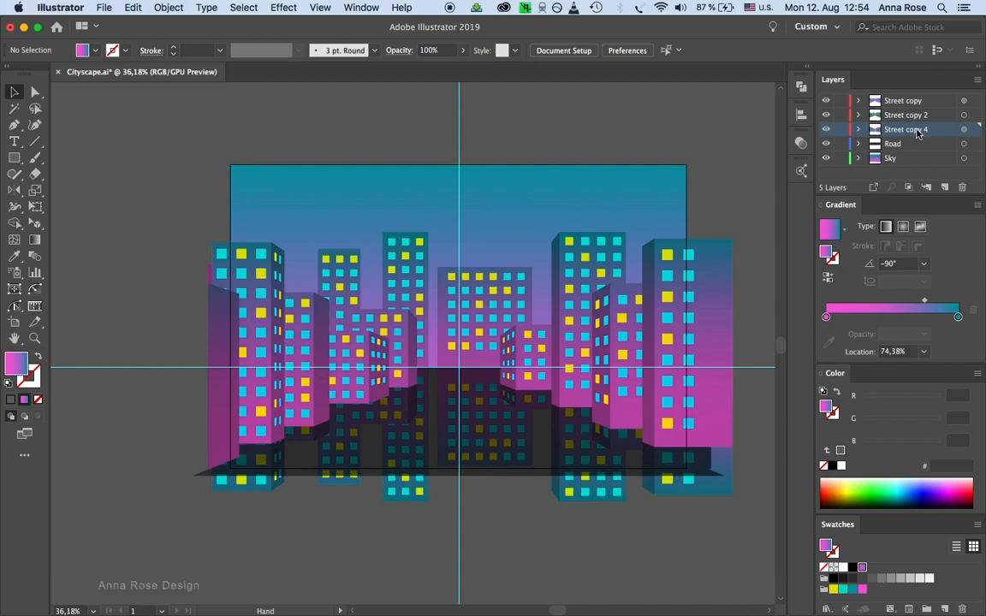
double_click(919, 129)
type("reflection")
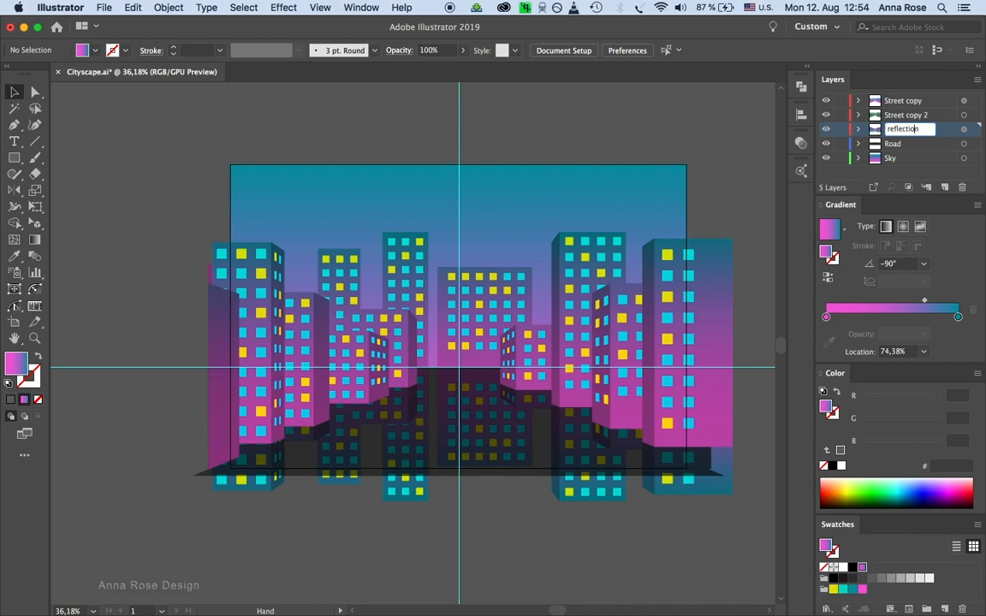
key("BackSpace")
type("R")
key("Return")
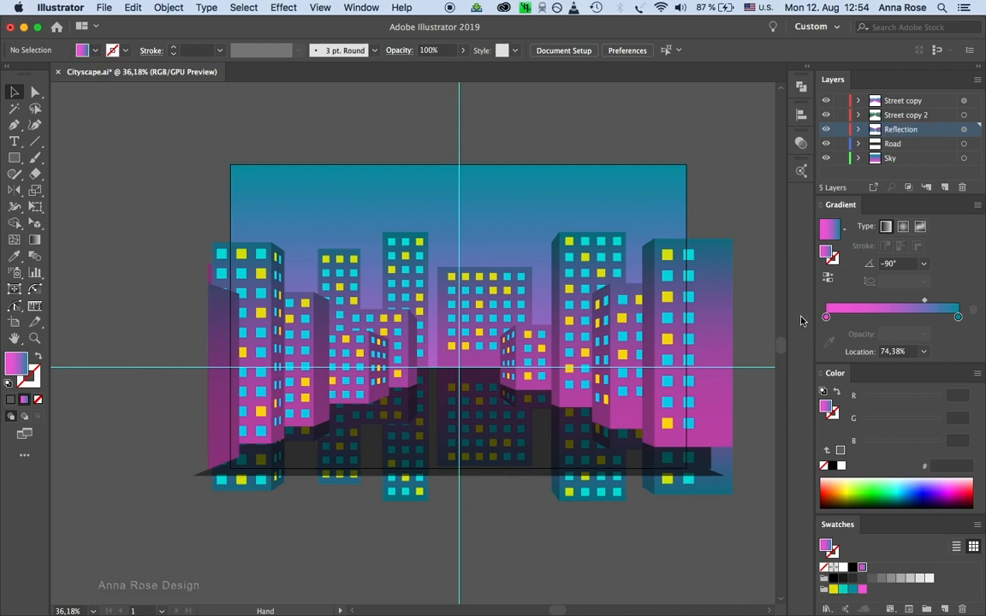
Set the Reflection layer's opacity to 34% with the selection edges hidden, and deselect the artwork
left_click(964, 130)
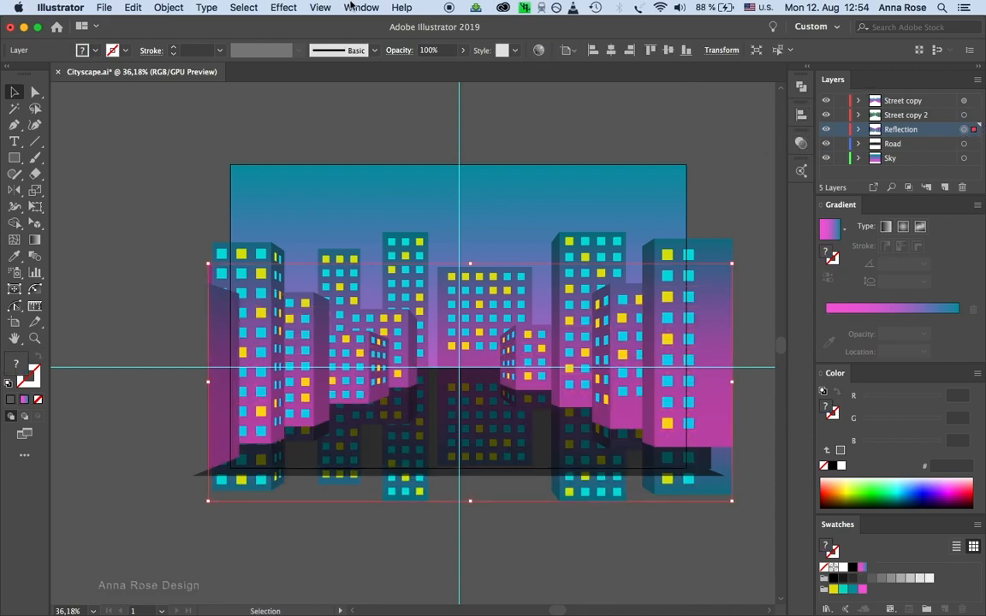
key("super+h")
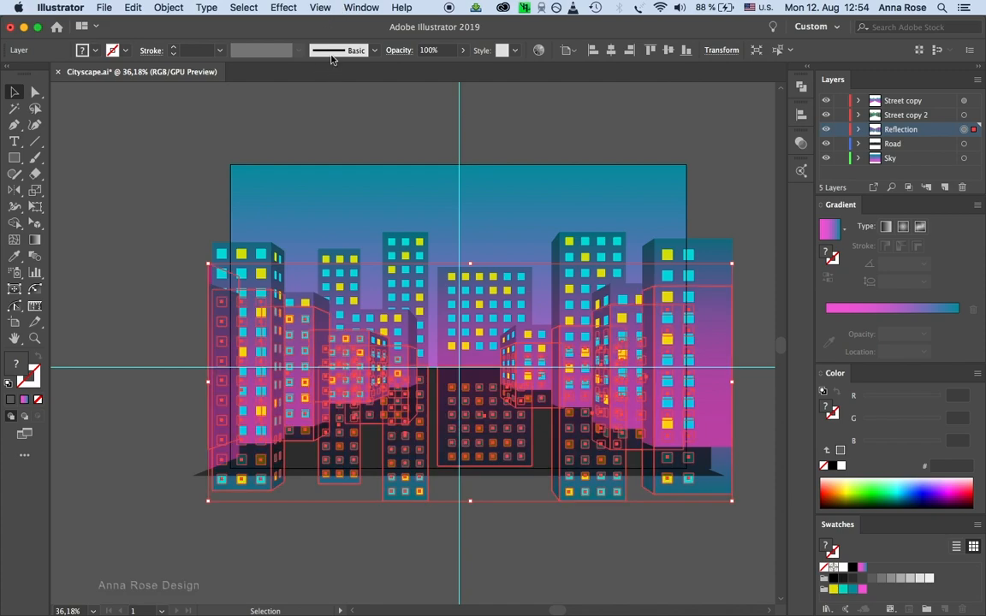
left_click(321, 7)
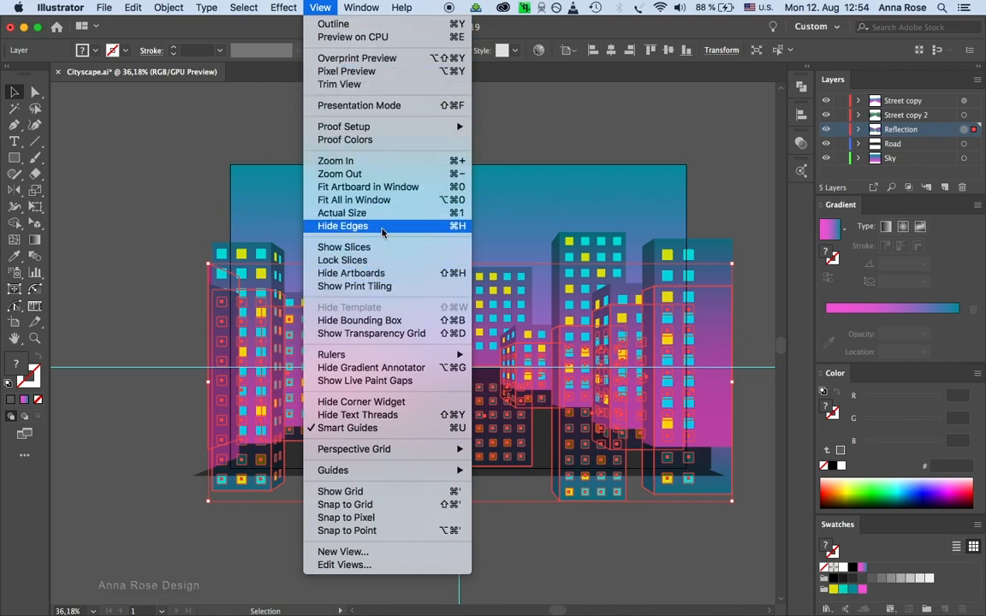
left_click(366, 227)
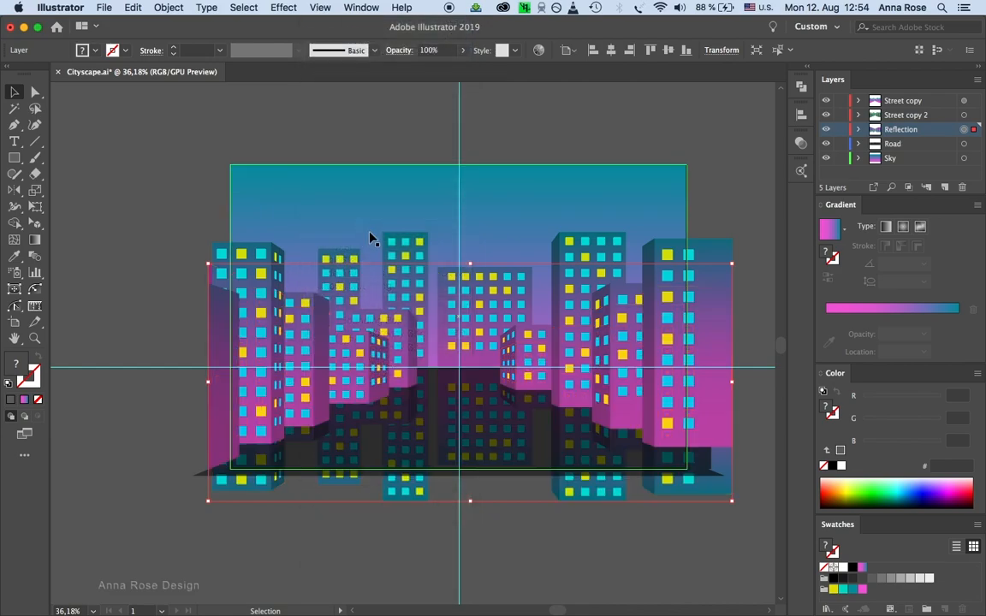
left_click(801, 144)
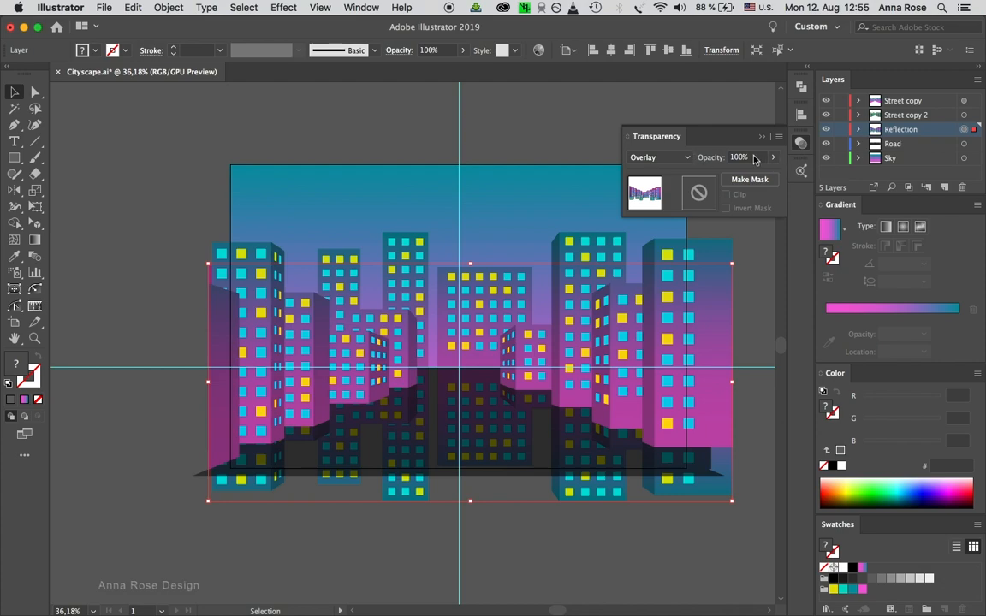
left_click(773, 160)
left_click_drag(773, 175, 733, 180)
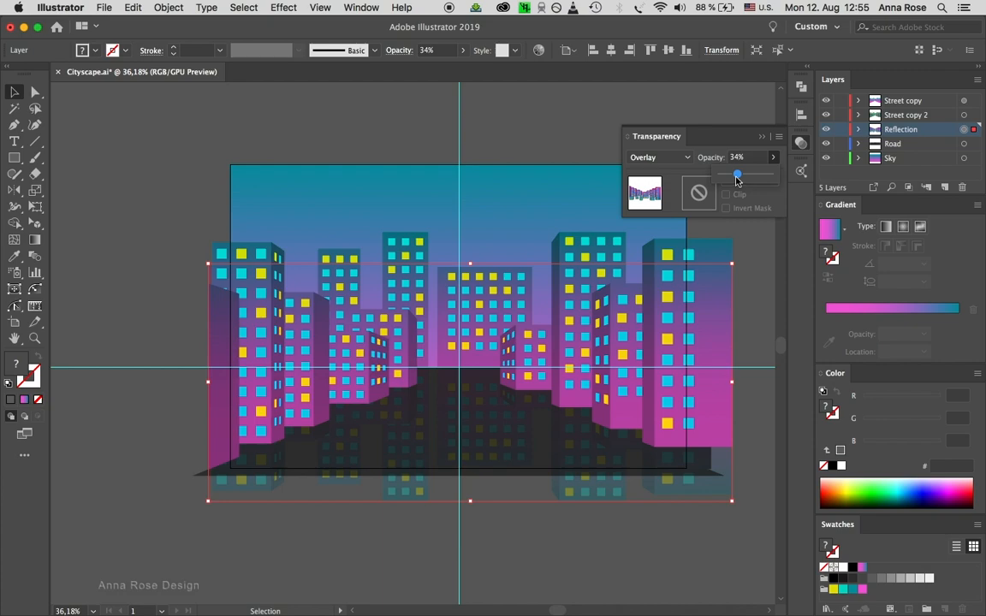
left_click(763, 137)
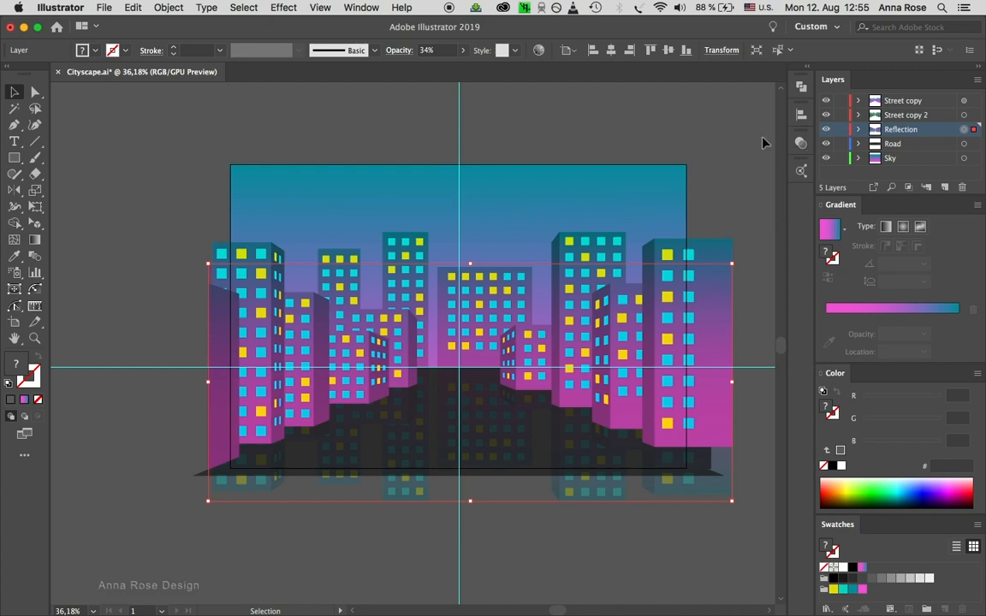
left_click(736, 171)
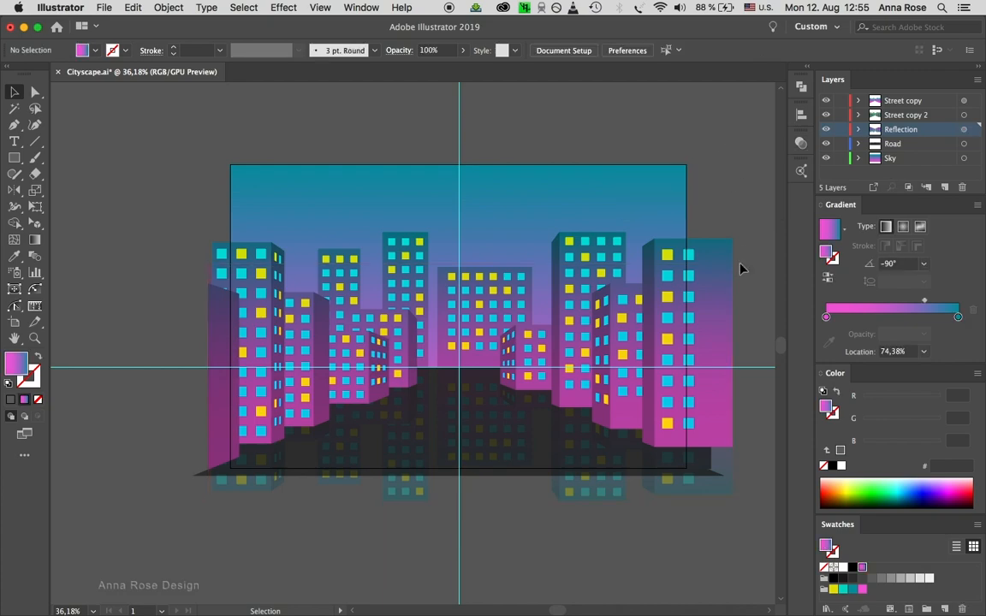
Hide the horizon and vertical centre guides
left_click(320, 8)
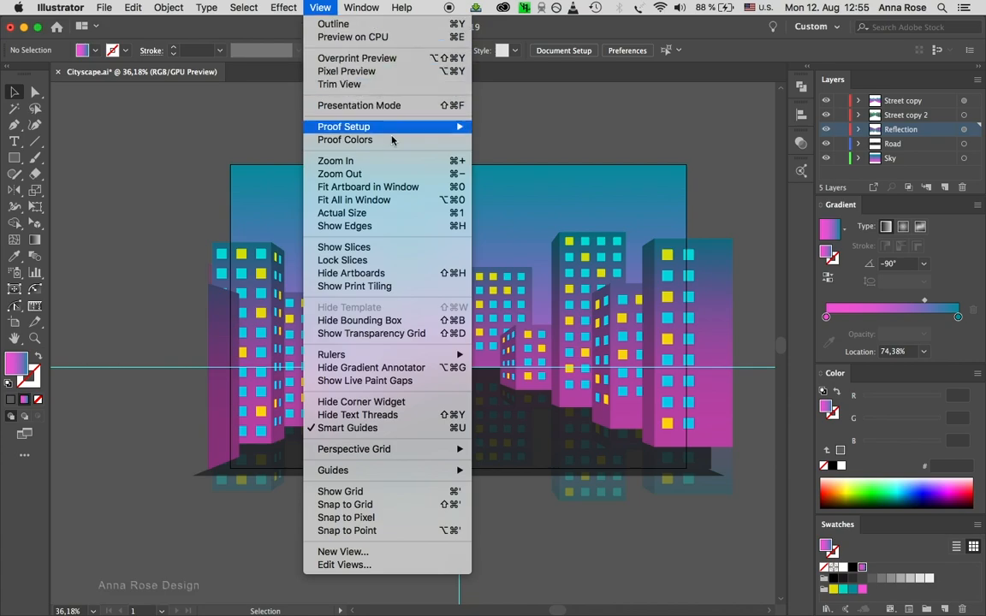
mouse_move(425, 470)
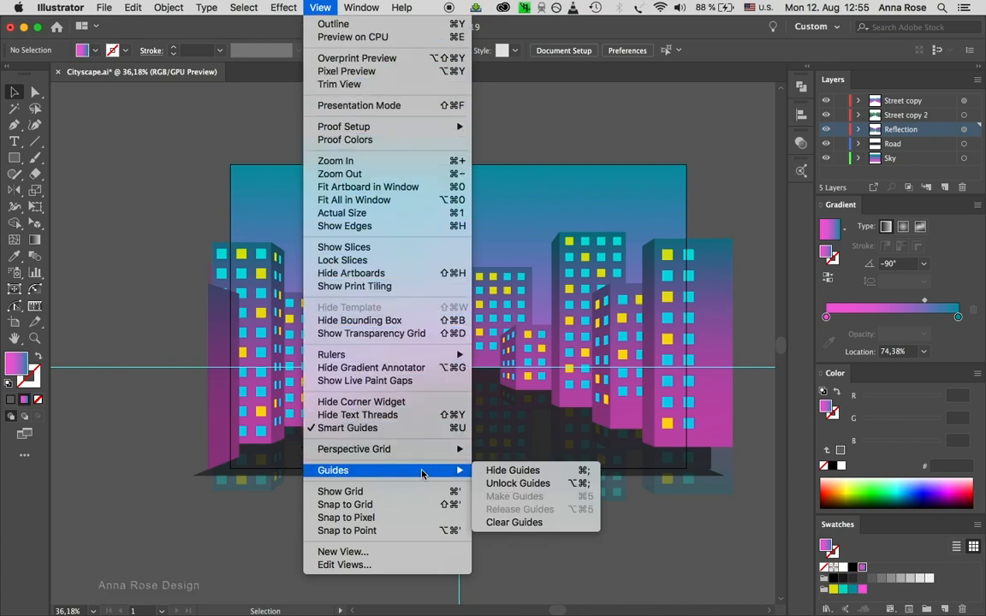
left_click(512, 471)
Select the gradient sky rectangle on the Sky layer and copy it
scroll(744, 528, "right", 1)
left_click(939, 160)
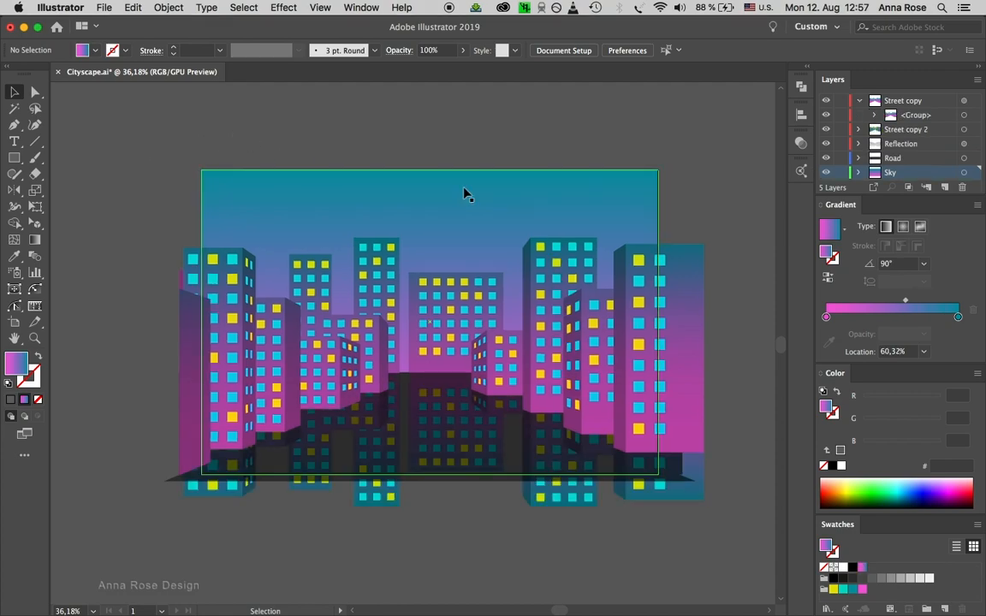
left_click(464, 193)
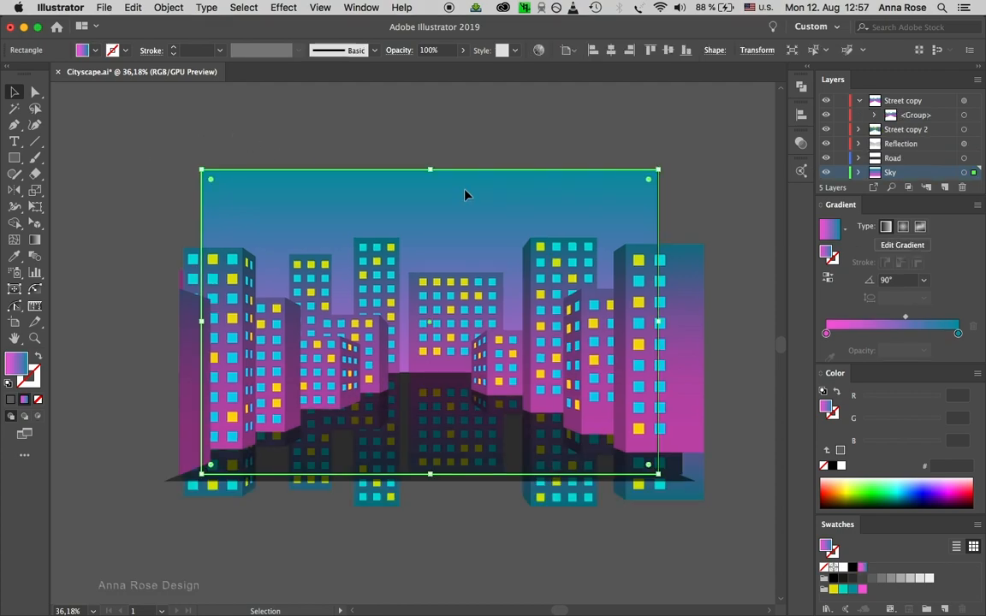
left_click(168, 8)
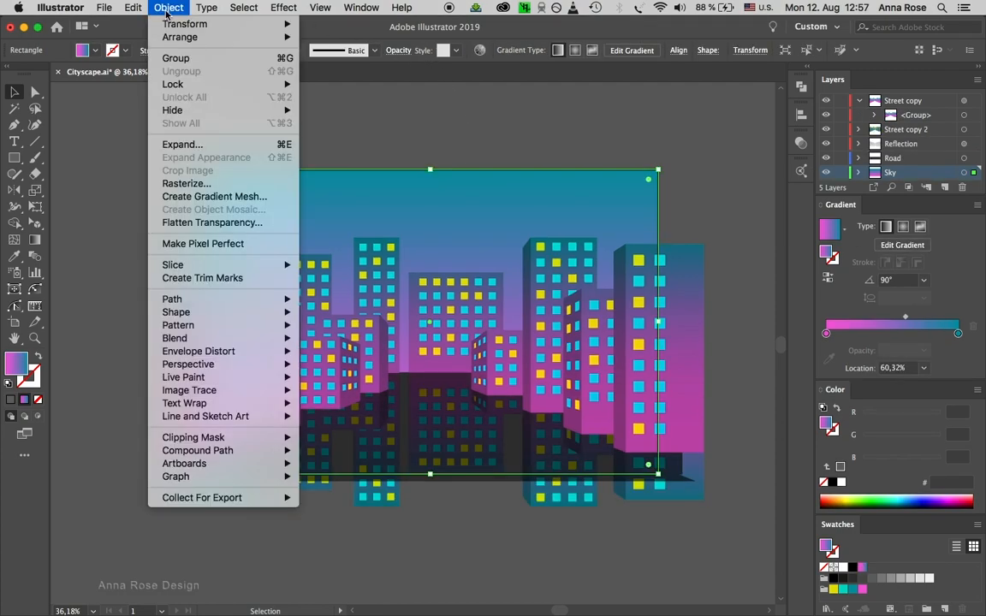
mouse_move(133, 8)
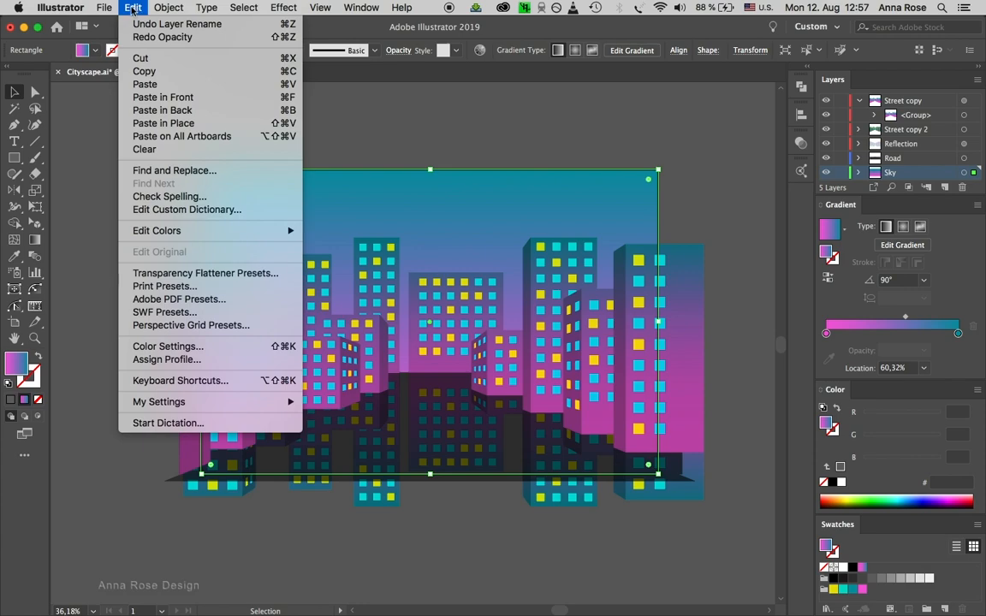
left_click(152, 72)
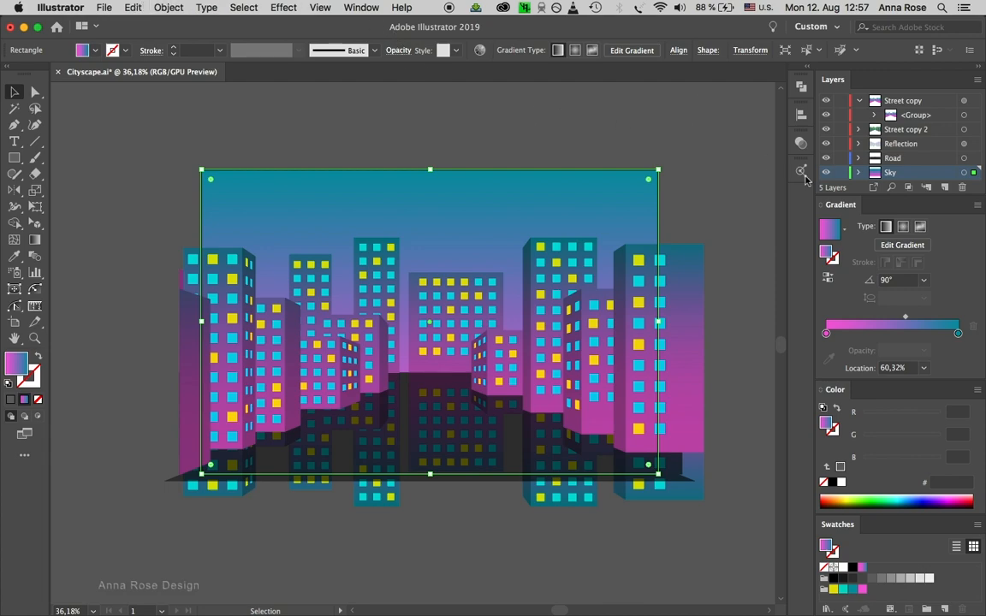
Paste the copied sky rectangle in front on the Road layer and remove its fill
left_click(931, 159)
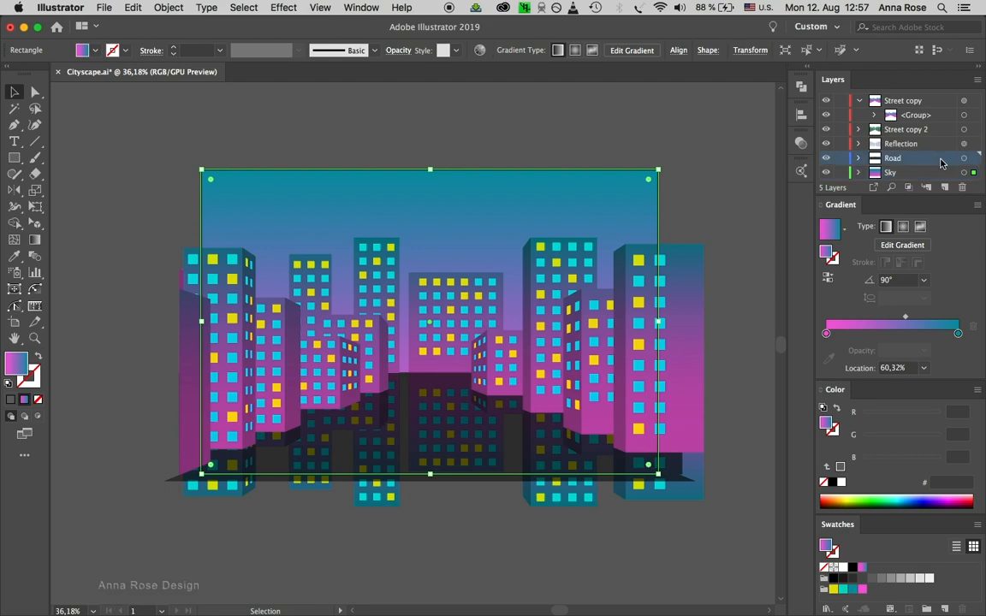
left_click(964, 159)
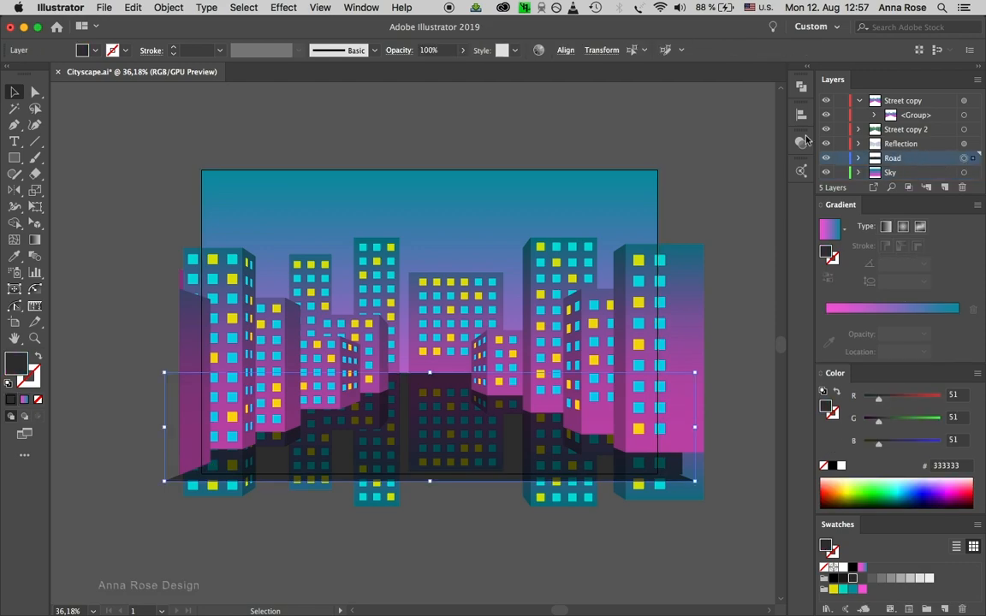
left_click(168, 7)
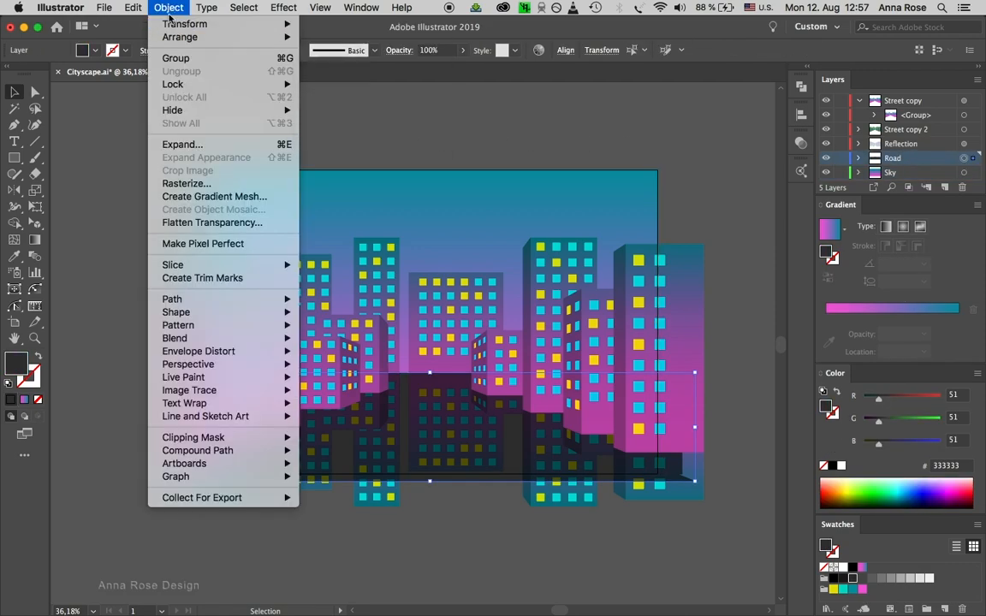
mouse_move(133, 7)
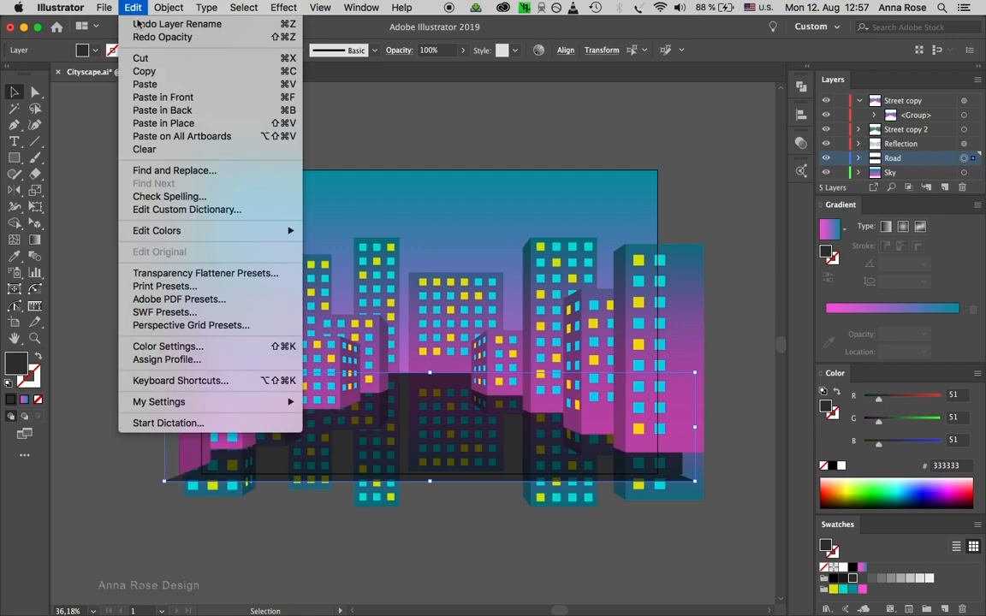
left_click(162, 96)
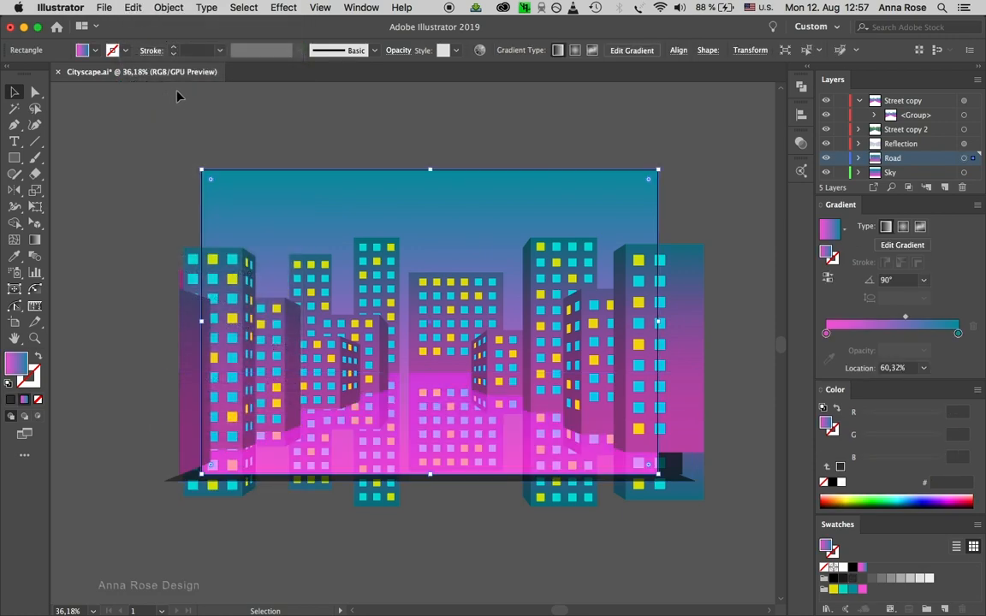
left_click(37, 401)
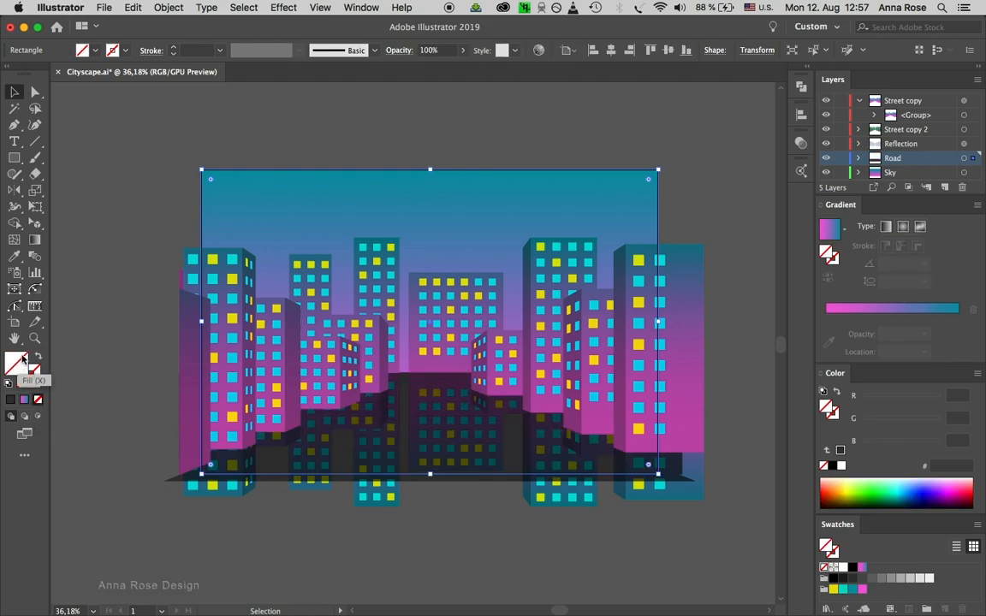
Make a clipping mask from all artwork on the Road layer, using the unfilled rectangle as the mask
left_click(965, 161)
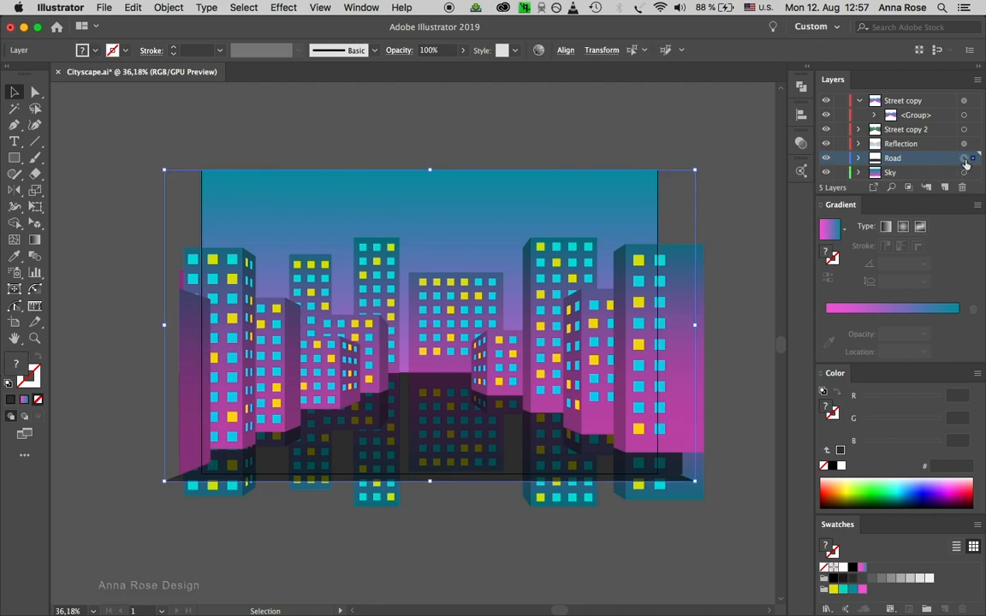
left_click(158, 9)
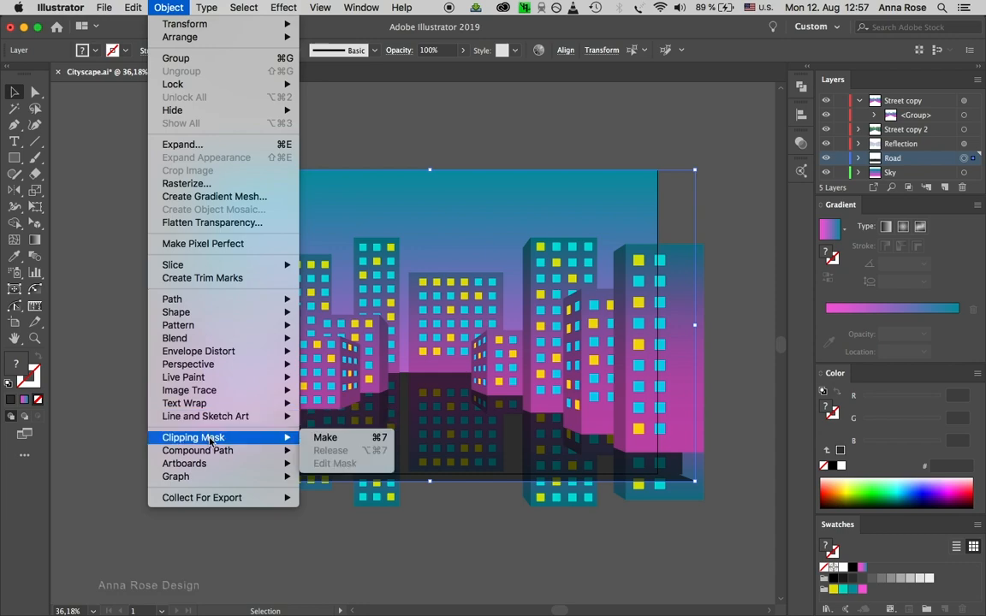
mouse_move(265, 437)
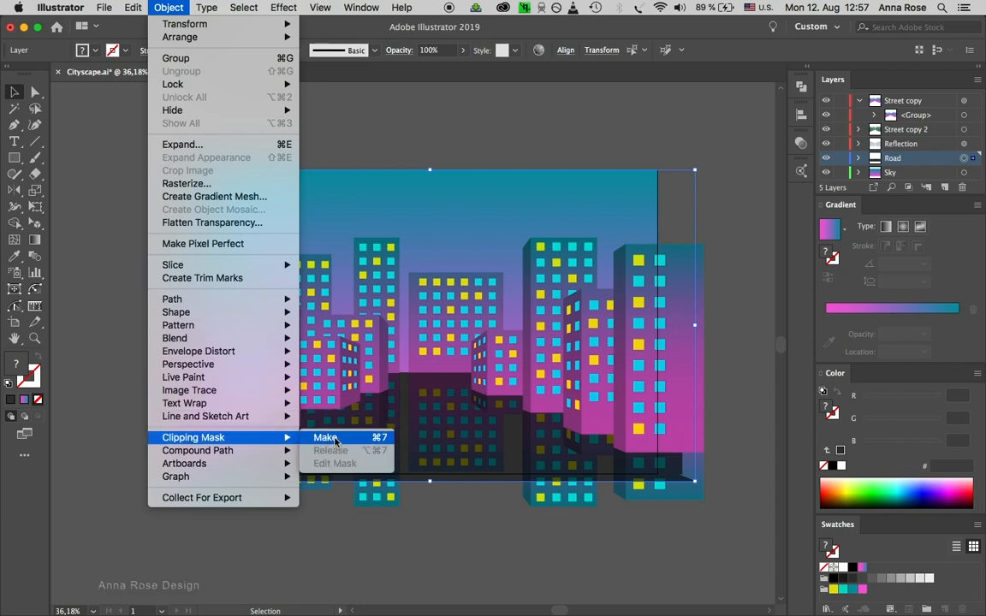
left_click(338, 440)
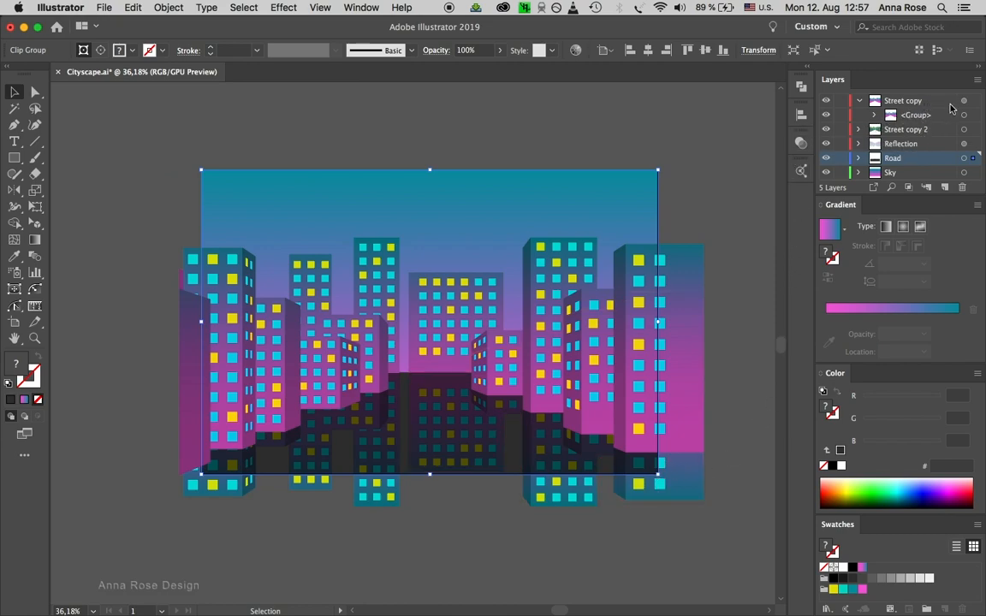
Paste the rectangle in front on the Reflection layer without a fill and clip the layer's artwork with it
left_click(945, 147)
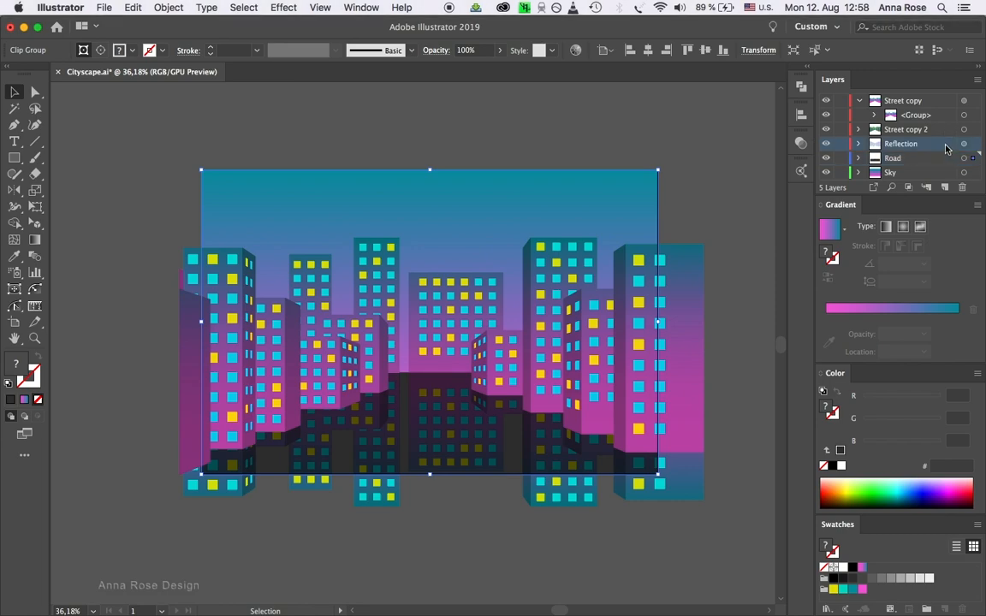
key("super+f")
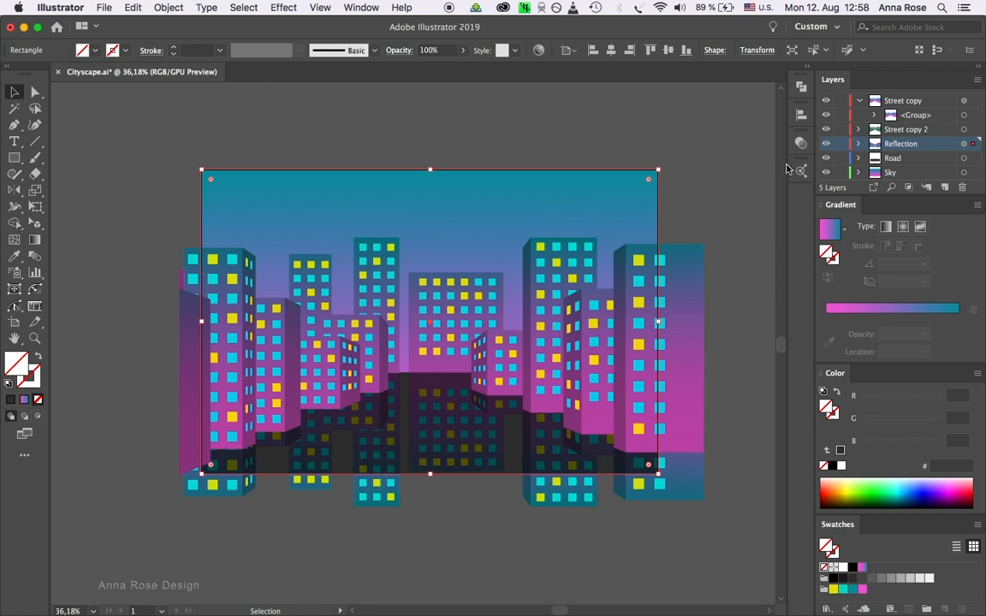
left_click(859, 144)
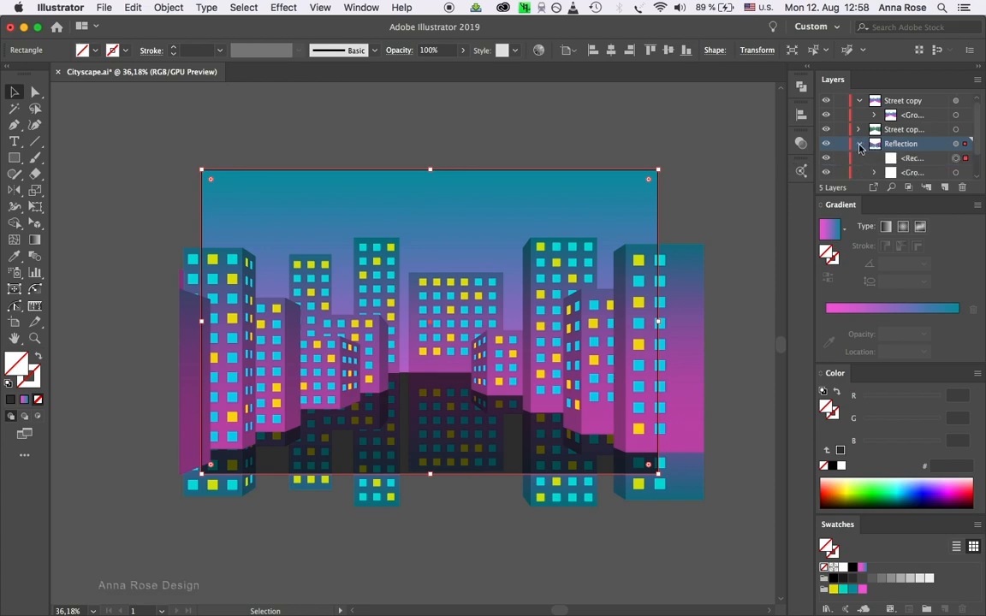
left_click(955, 144)
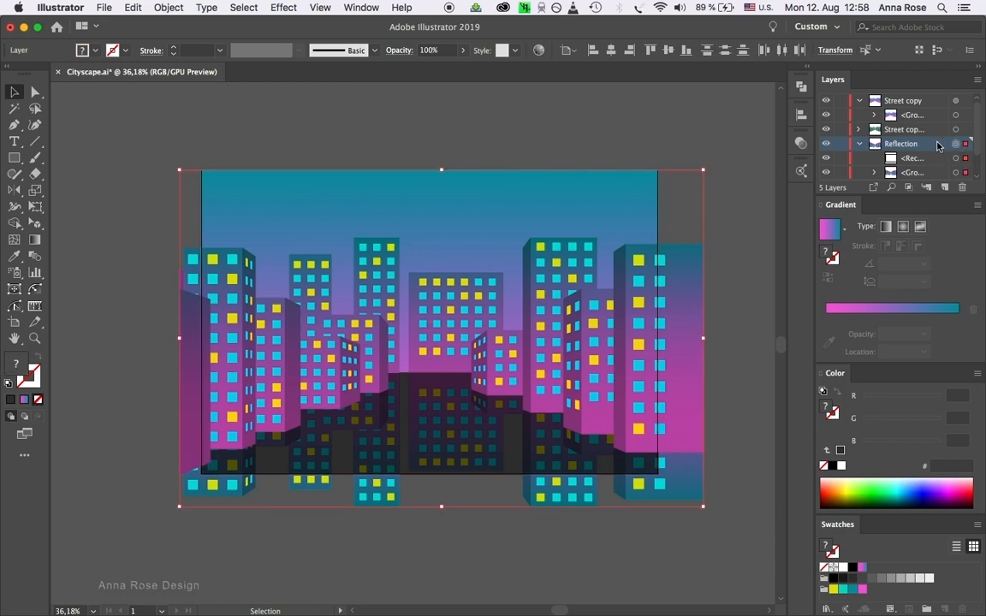
key("super+7")
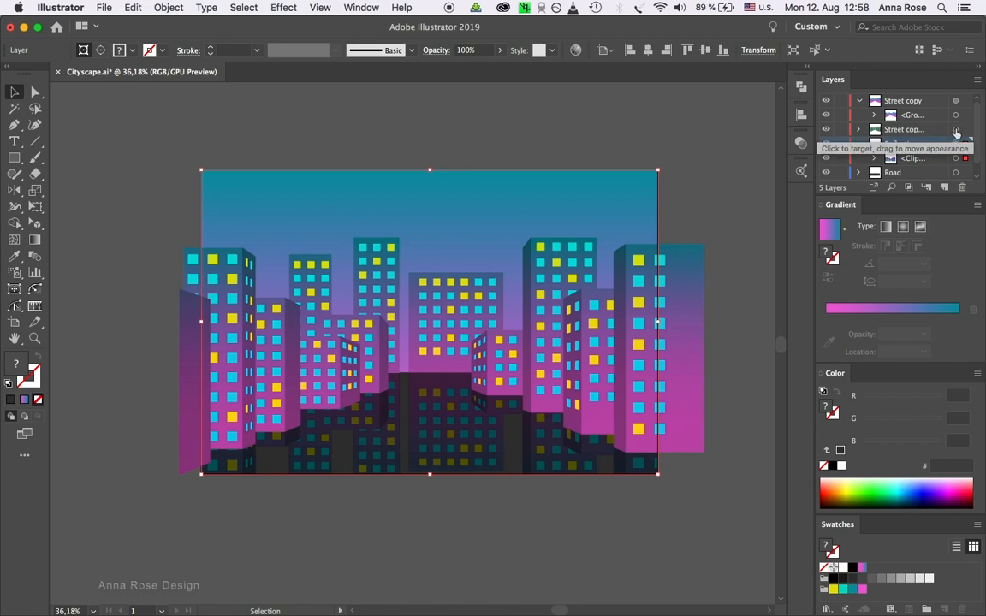
Paste the rectangle in front on the Street copy 2 layer, remove its fill and clip the layer's artwork with it
left_click(956, 130)
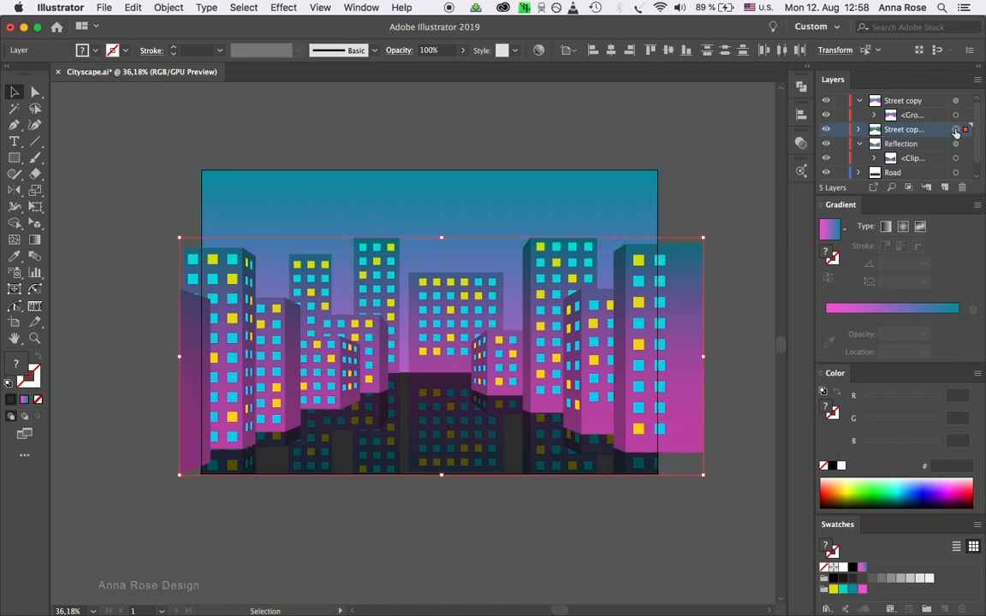
left_click(830, 230)
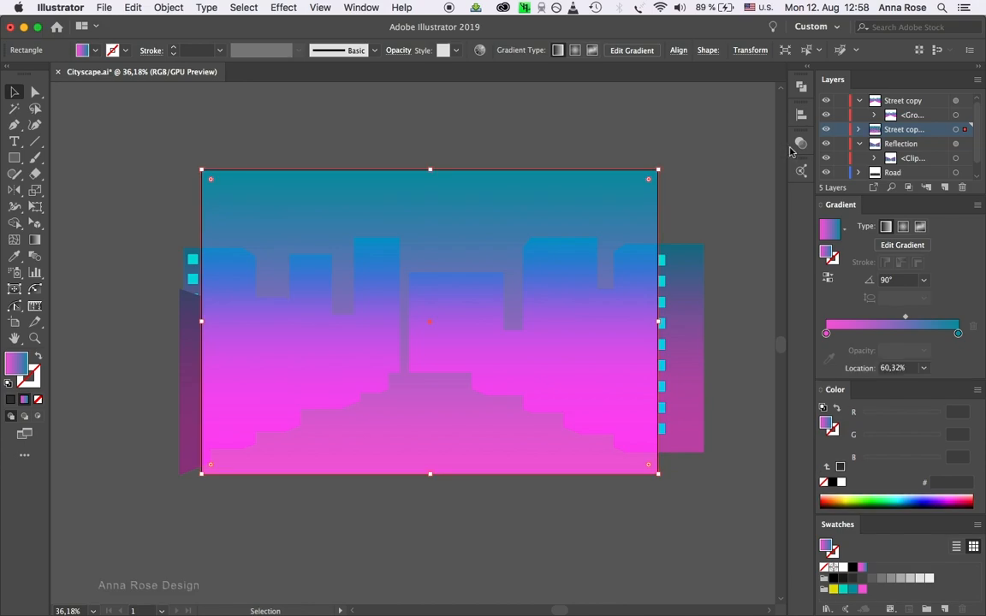
left_click(38, 400)
left_click(965, 130)
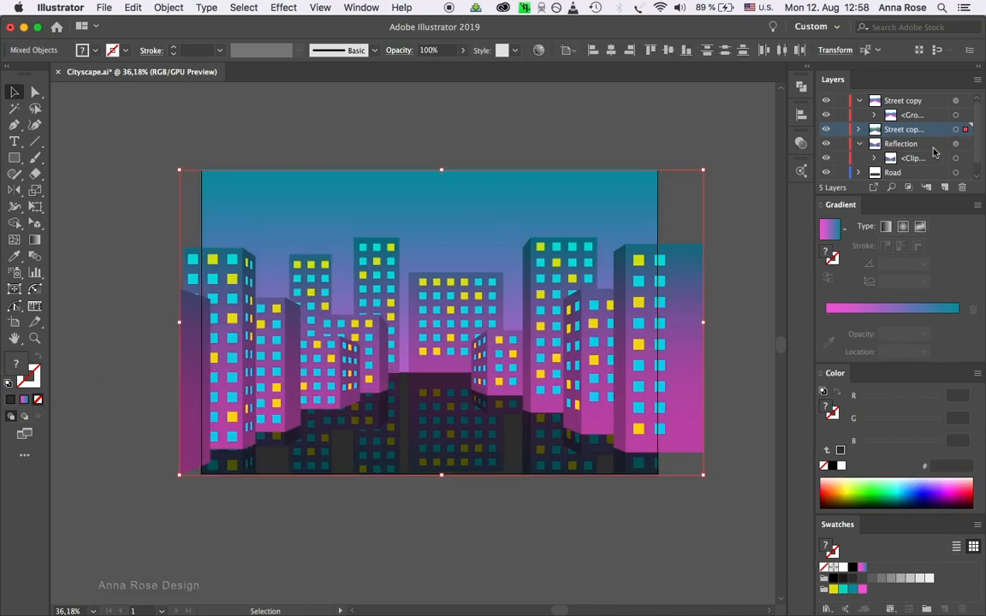
key("super+7")
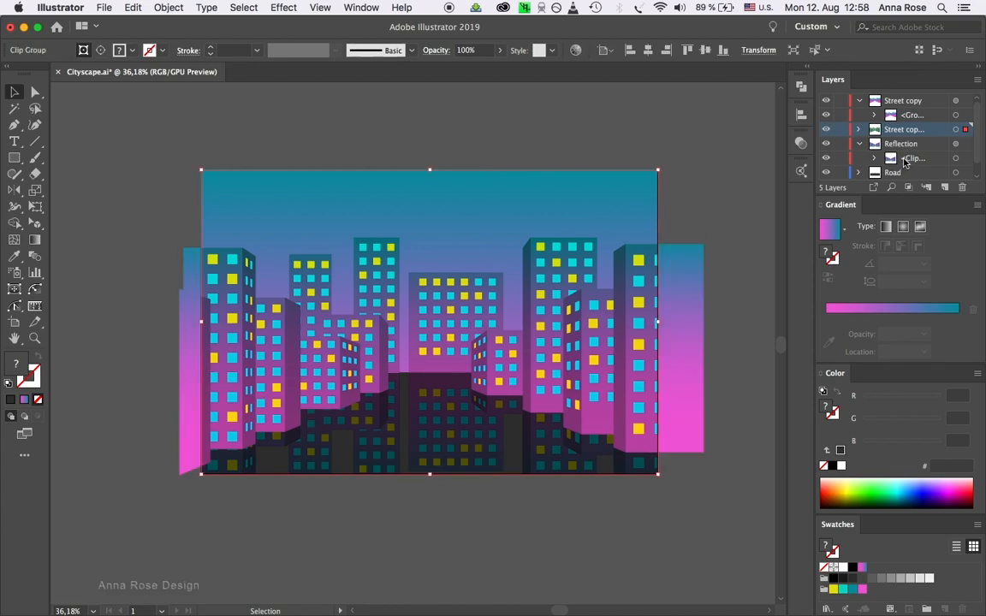
Paste the rectangle in front on the Street copy layer, remove its fill and clip the building group with it
left_click(956, 102)
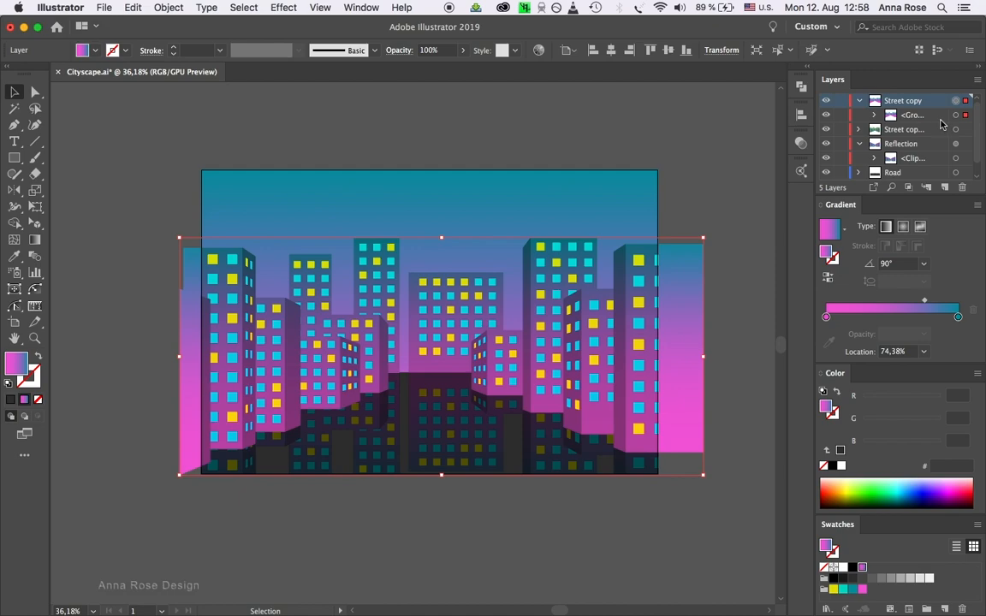
key("super+f")
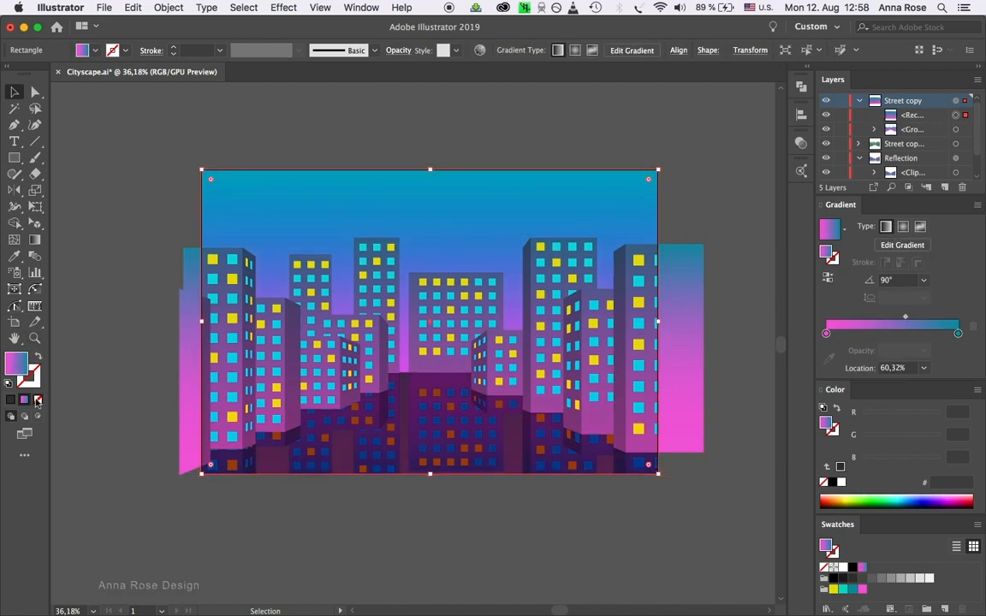
left_click(38, 400)
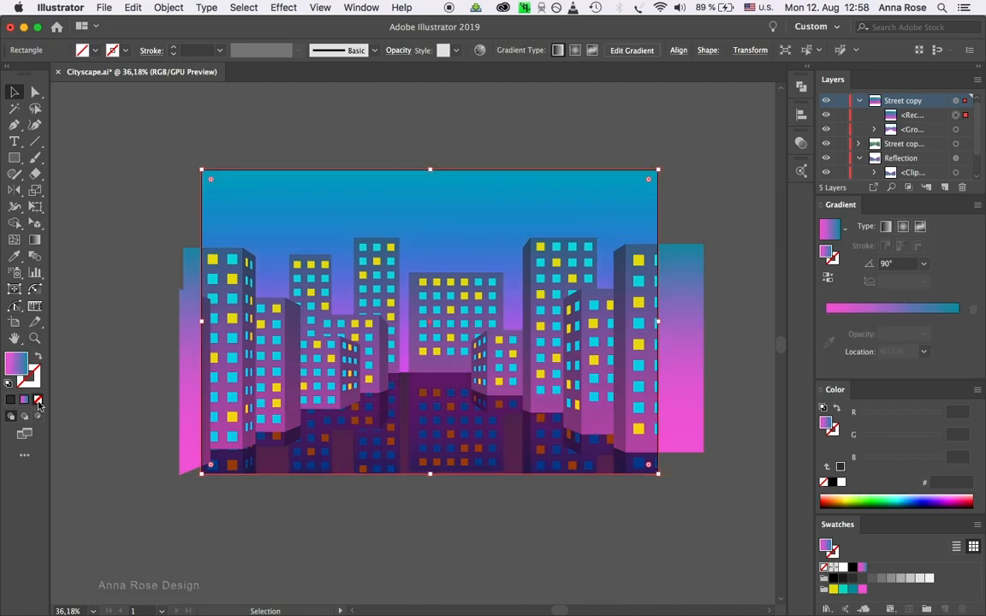
left_click(956, 129, "shift")
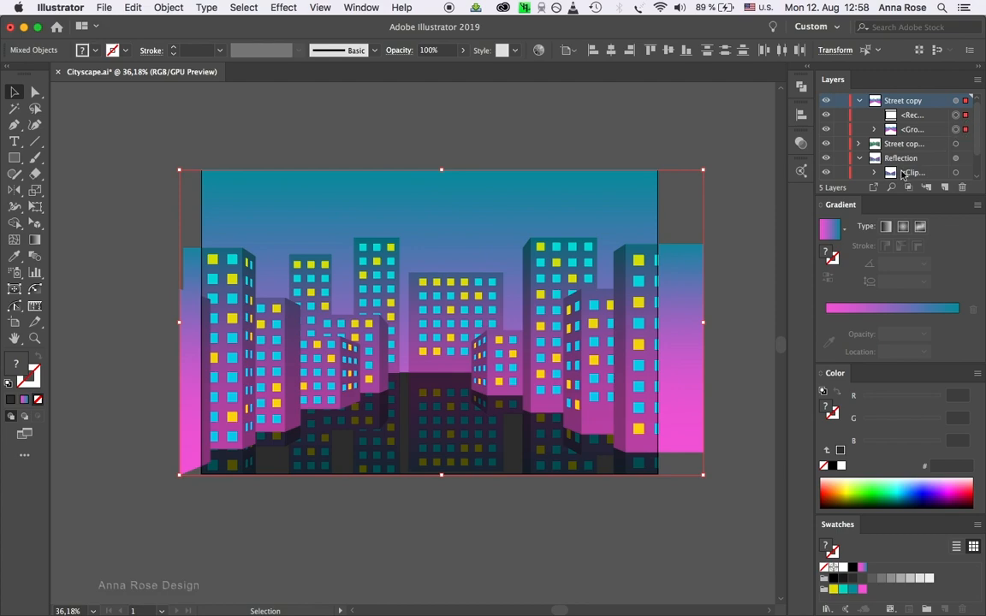
key("super+7")
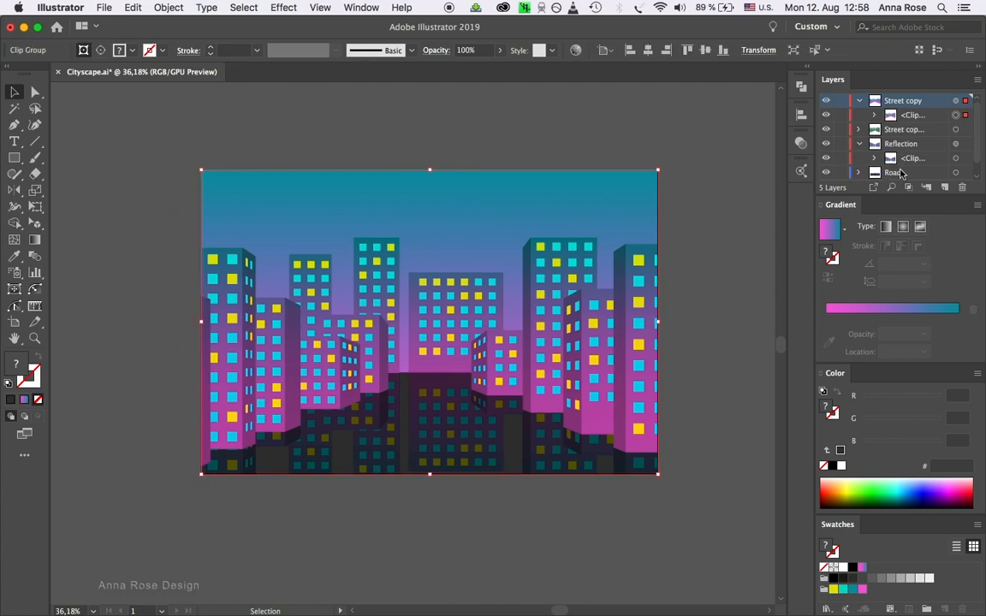
Deselect the artwork and fit the artboard in the window to view the trimmed cityscape
left_click(710, 314)
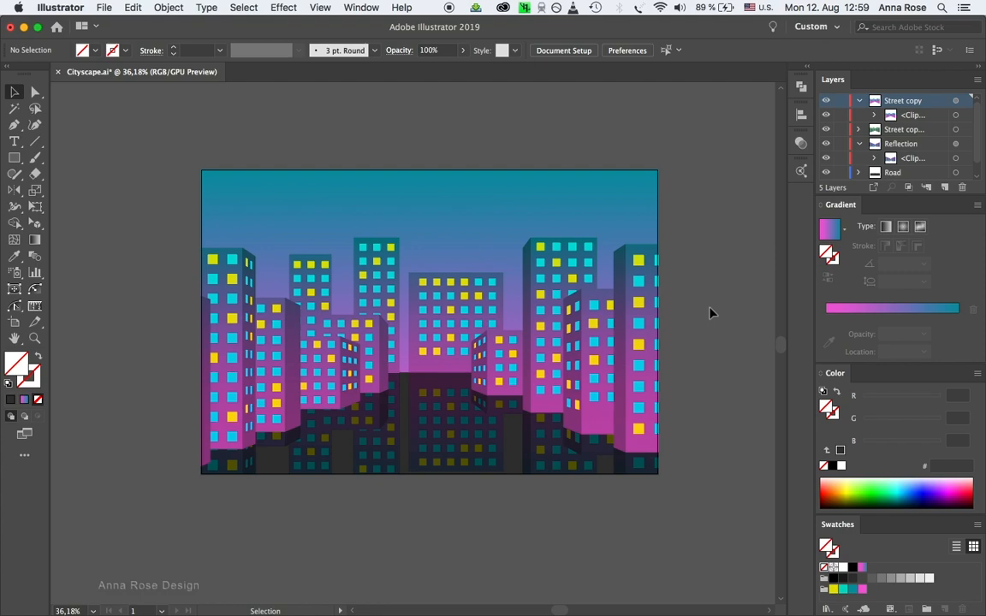
key("a")
key("super+0")
key("v")
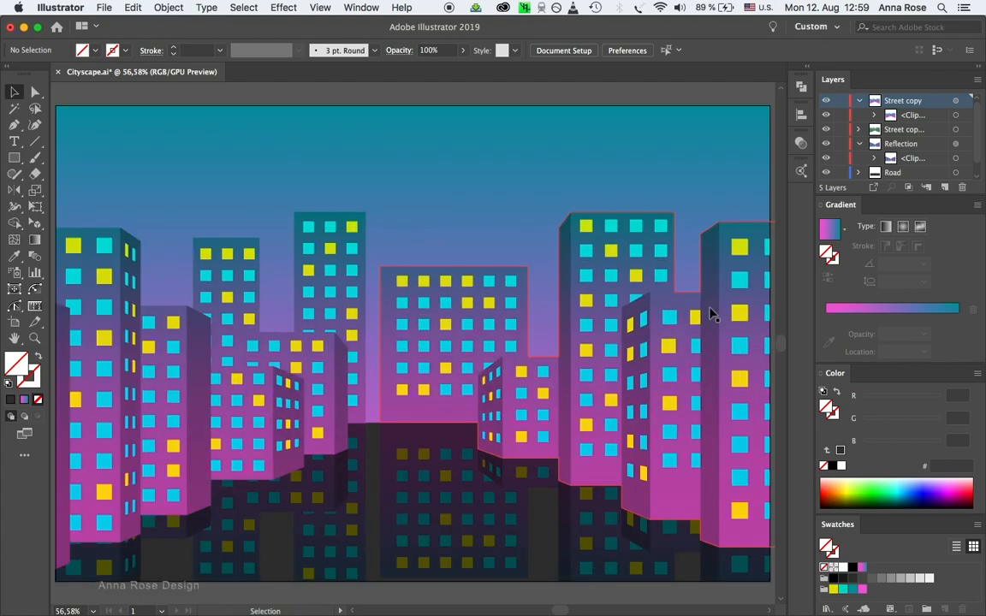